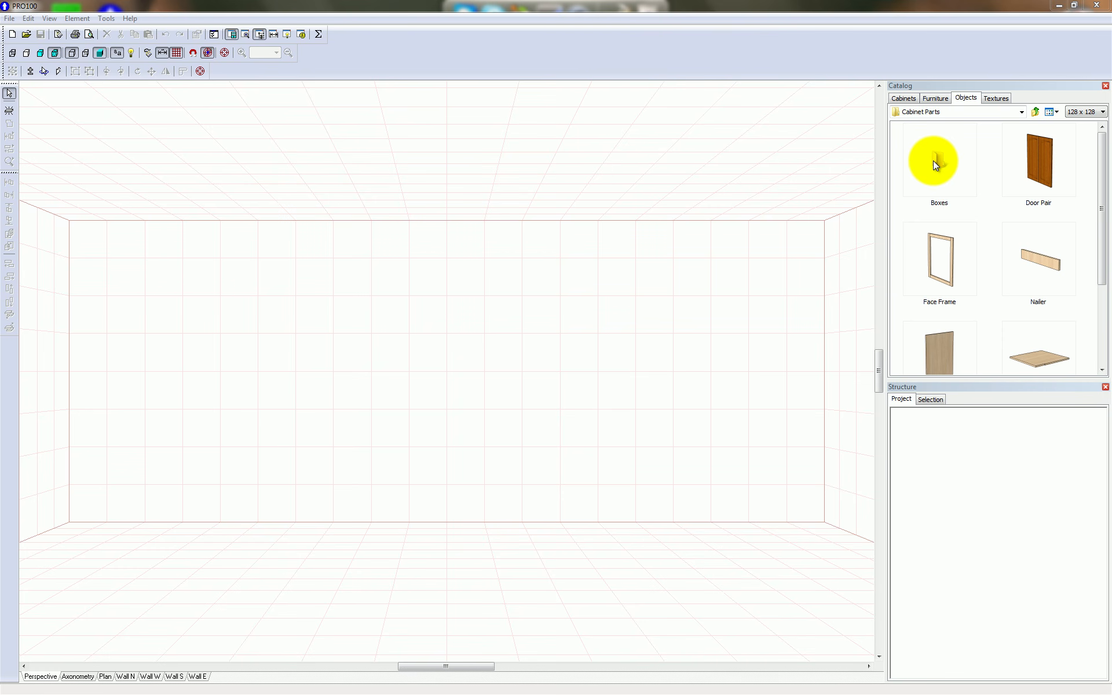
# Step: Place the Sample box from the Cabinet Parts Boxes catalog in the room and lower it to the floor
pyautogui.click(941, 164)
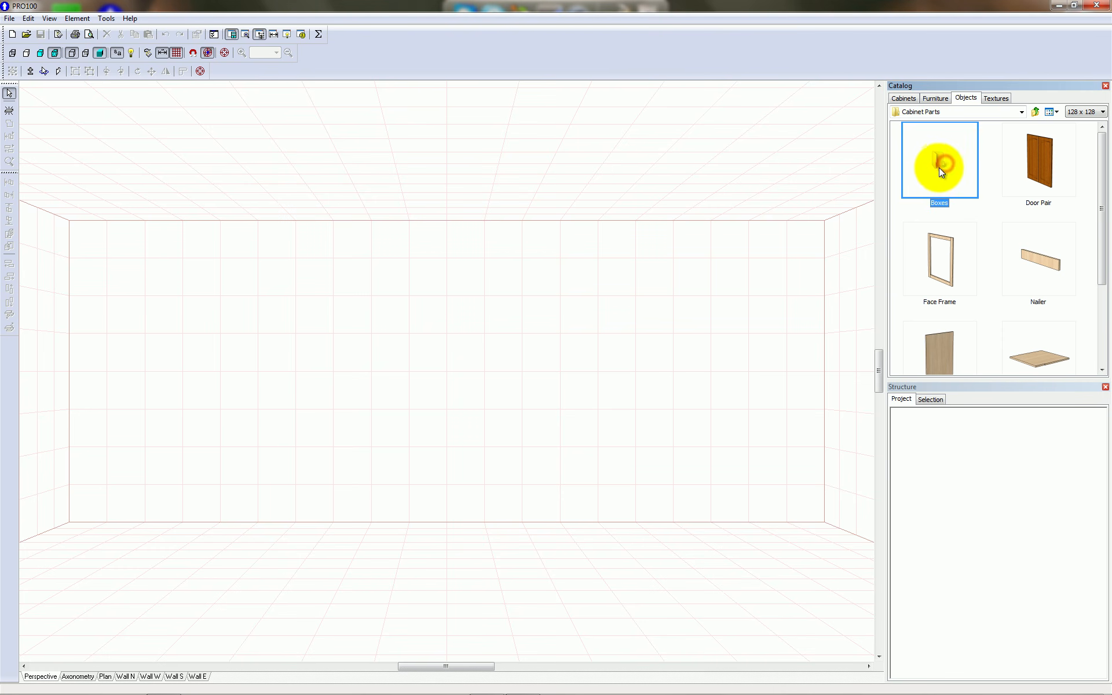
pyautogui.doubleClick(938, 169)
pyautogui.click(1043, 179)
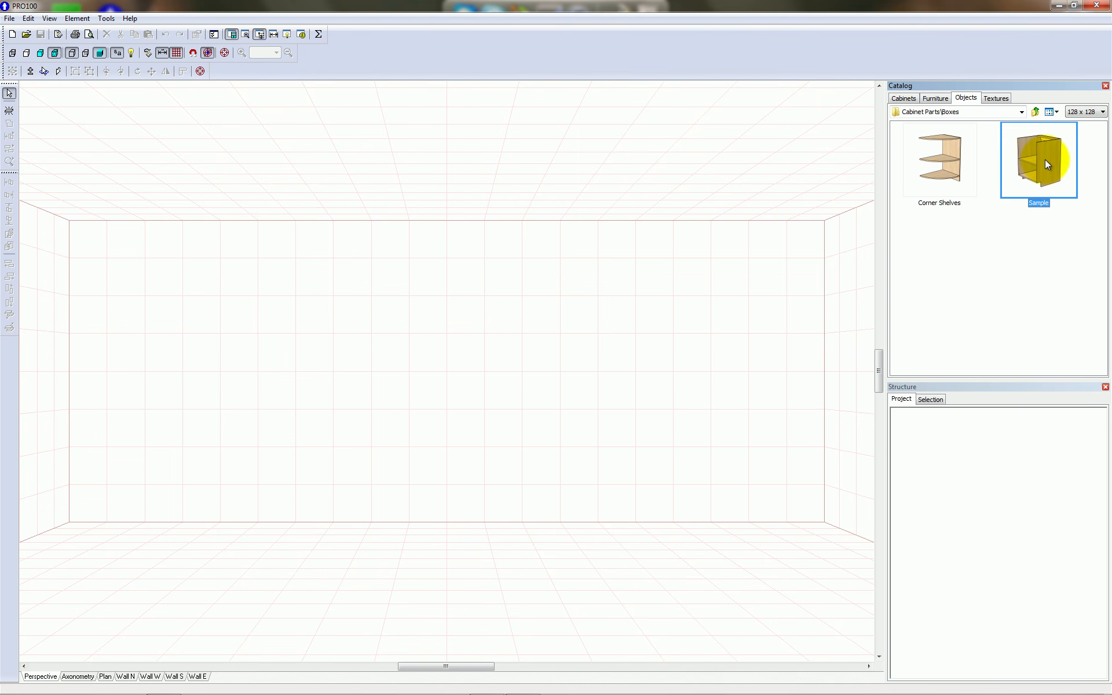
pyautogui.moveTo(1046, 160); pyautogui.dragTo(443, 310)
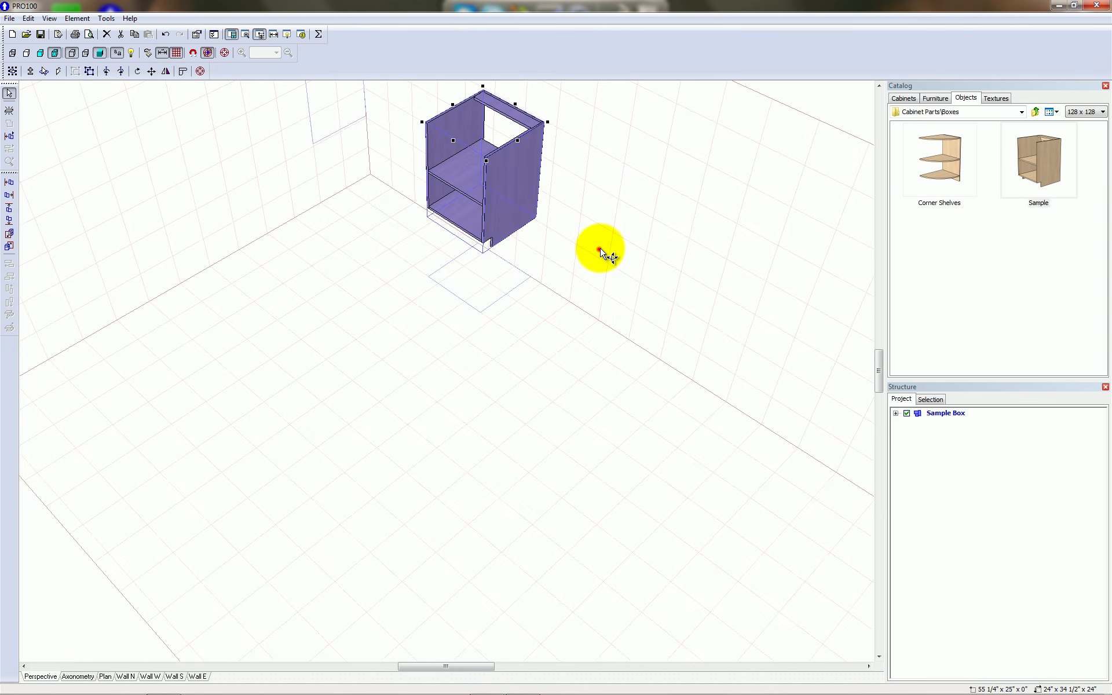
pyautogui.moveTo(598, 250); pyautogui.dragTo(501, 353)
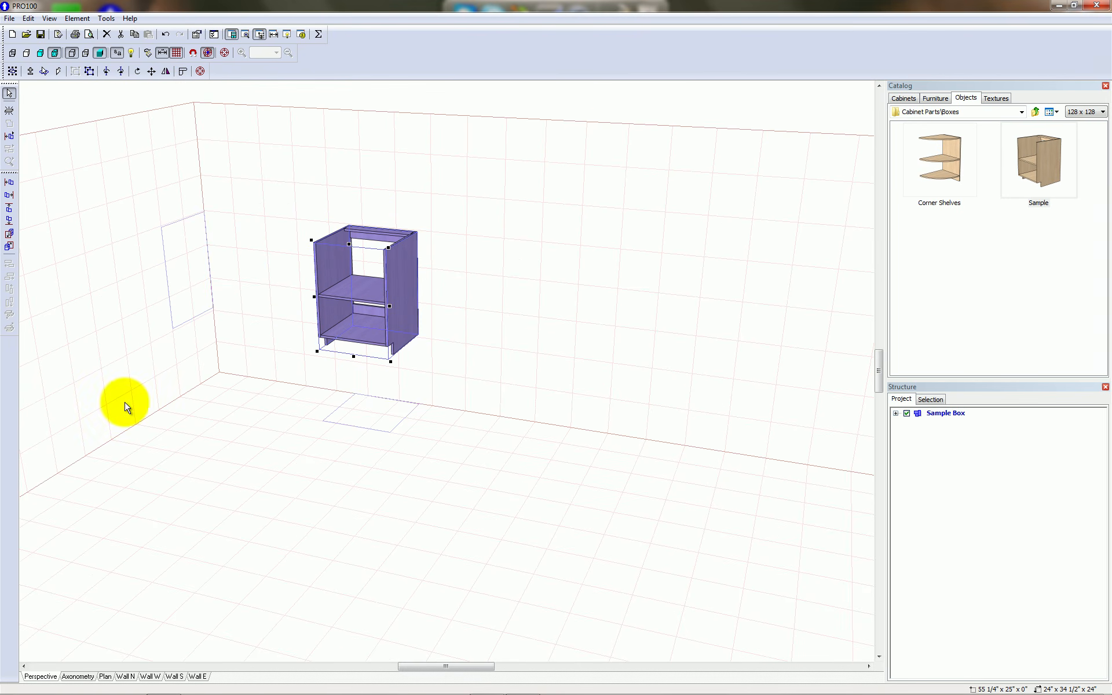
pyautogui.click(9, 221)
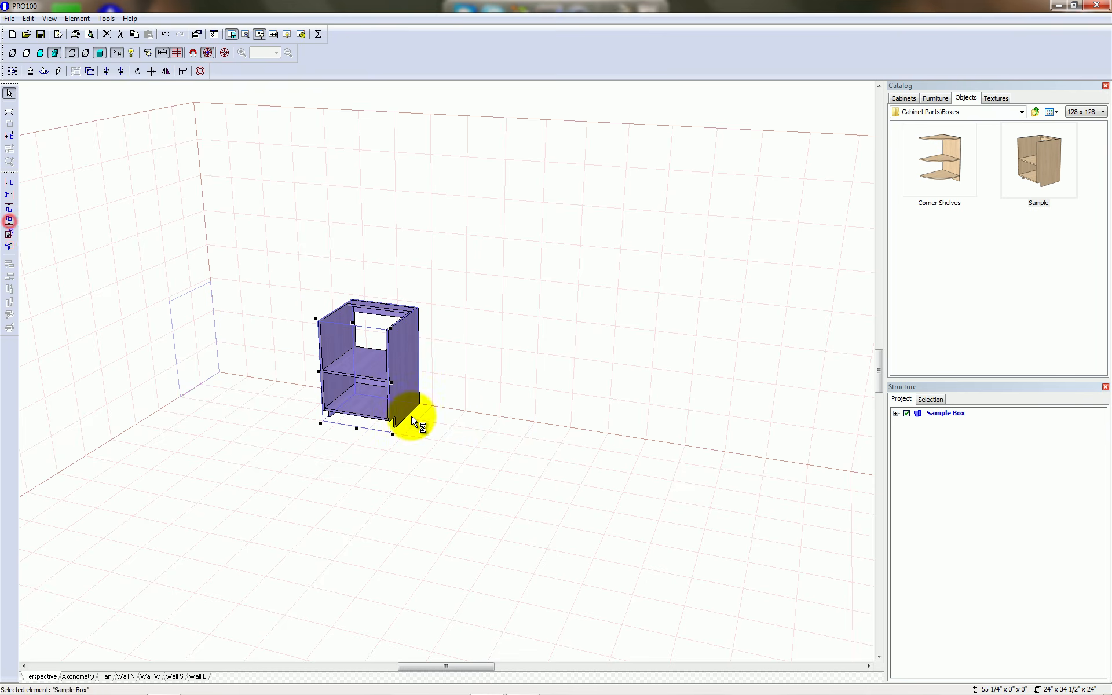
pyautogui.click(511, 400)
# Step: Select the shelf inside the Sample box and turn on the display of hidden edges through its panels
pyautogui.scroll(3, 358, 455)
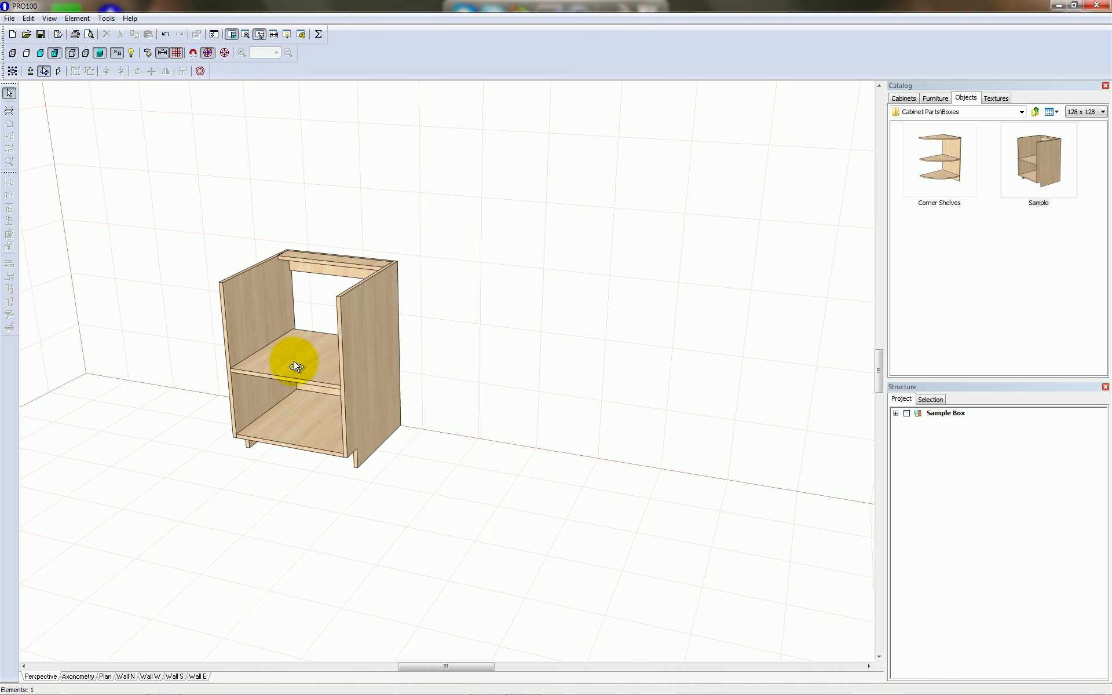
pyautogui.click(291, 377)
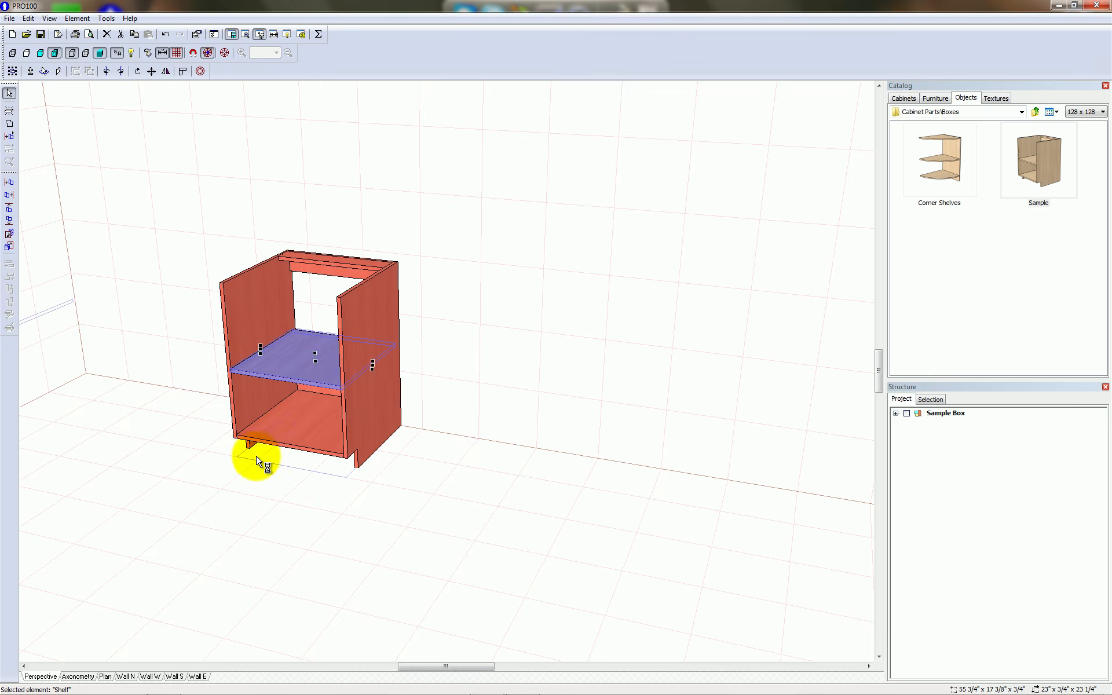
pyautogui.scroll(3, 261, 402)
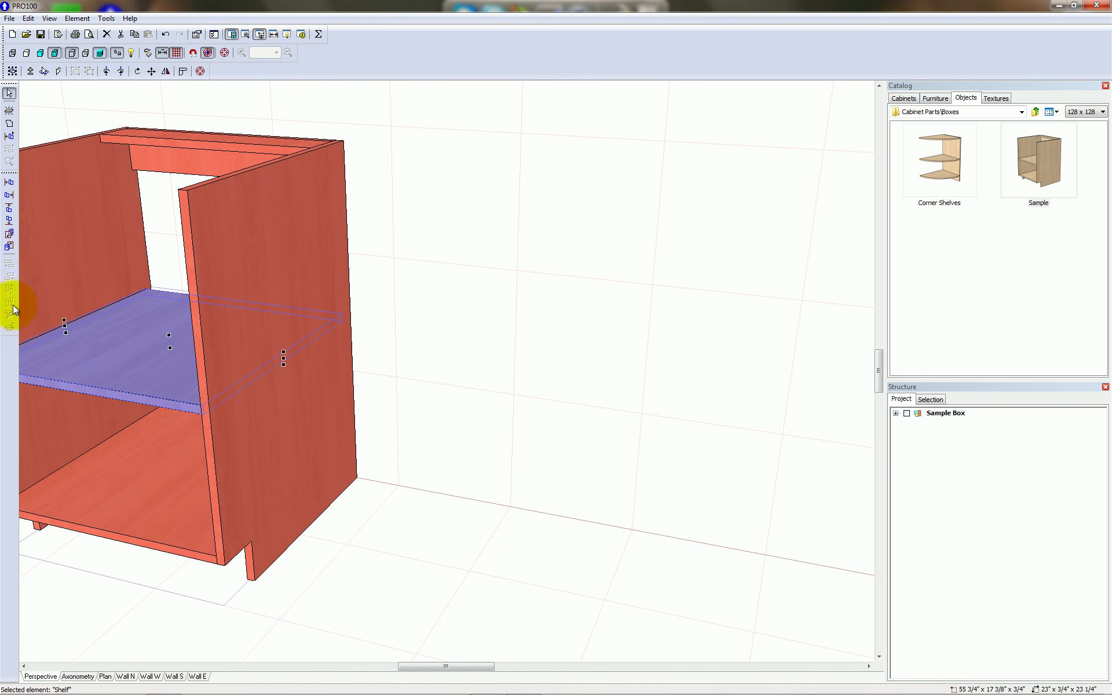
pyautogui.click(85, 53)
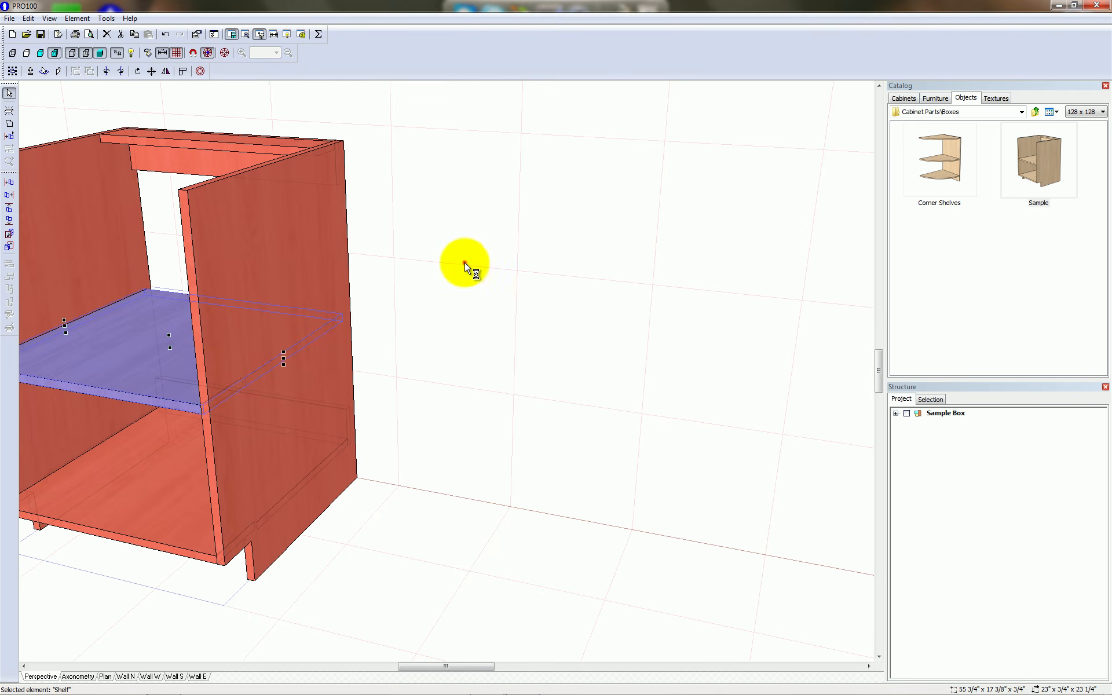
pyautogui.click(465, 262)
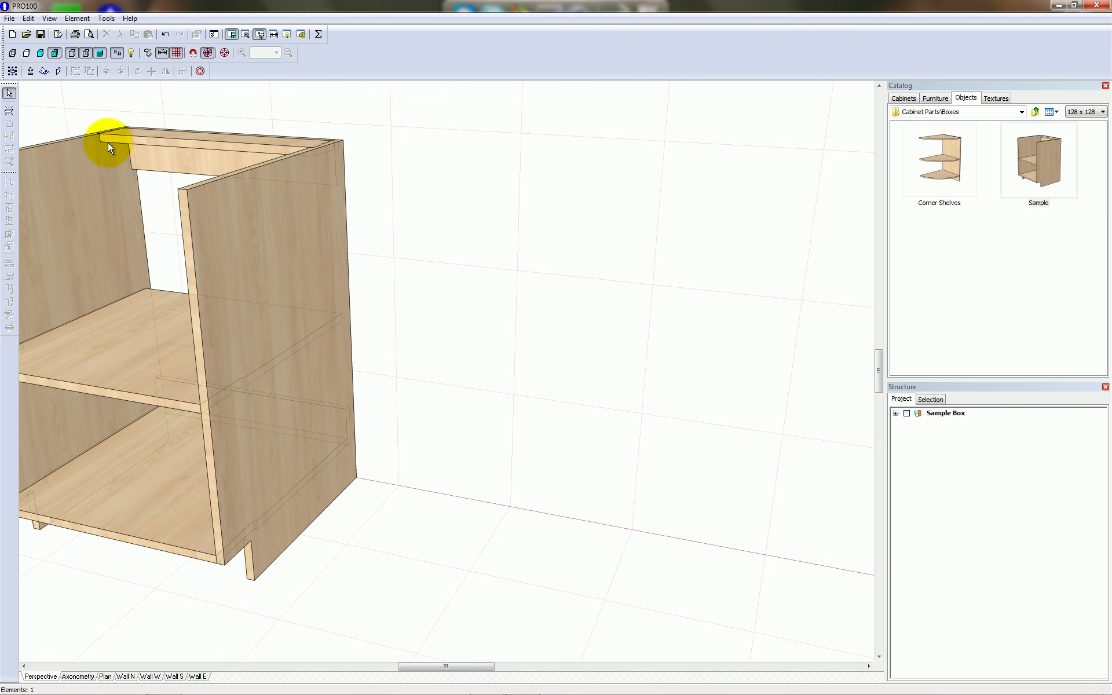
# Step: Delete the whole Sample box from the room
pyautogui.scroll(-5, 127, 165)
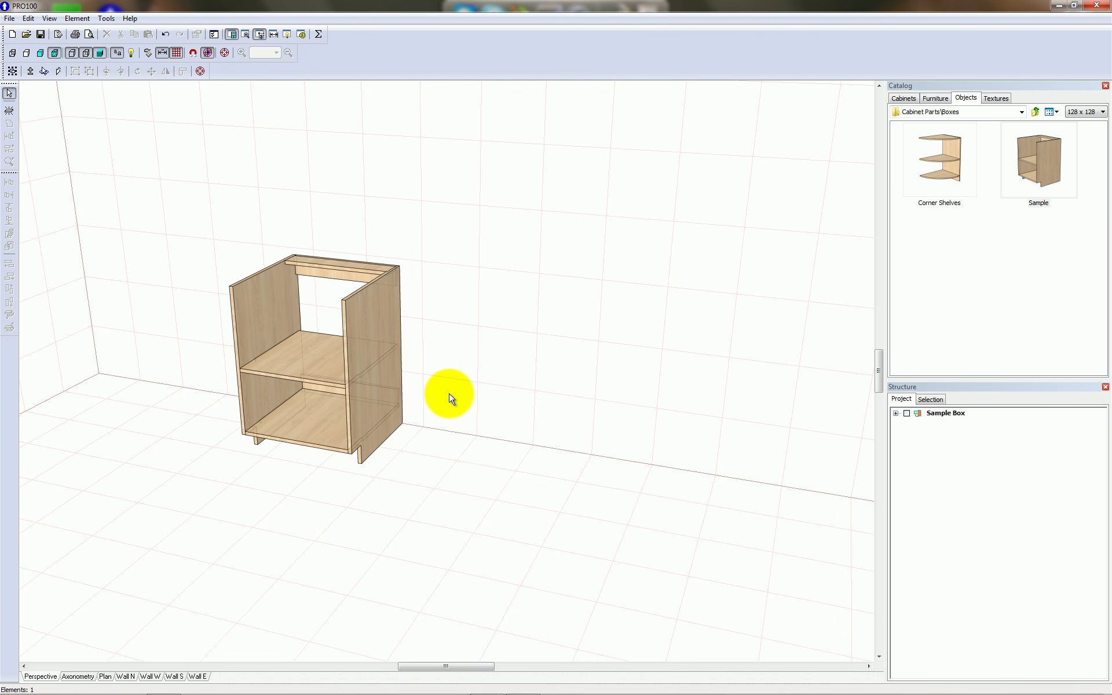
pyautogui.click(299, 357)
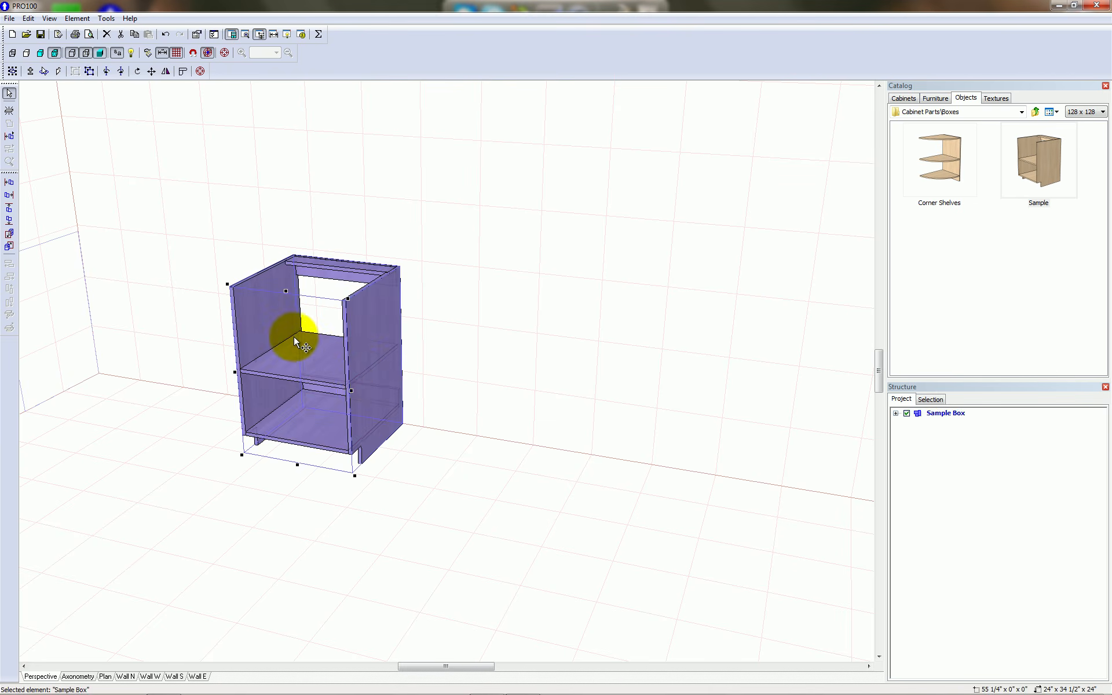
pyautogui.press('Delete')
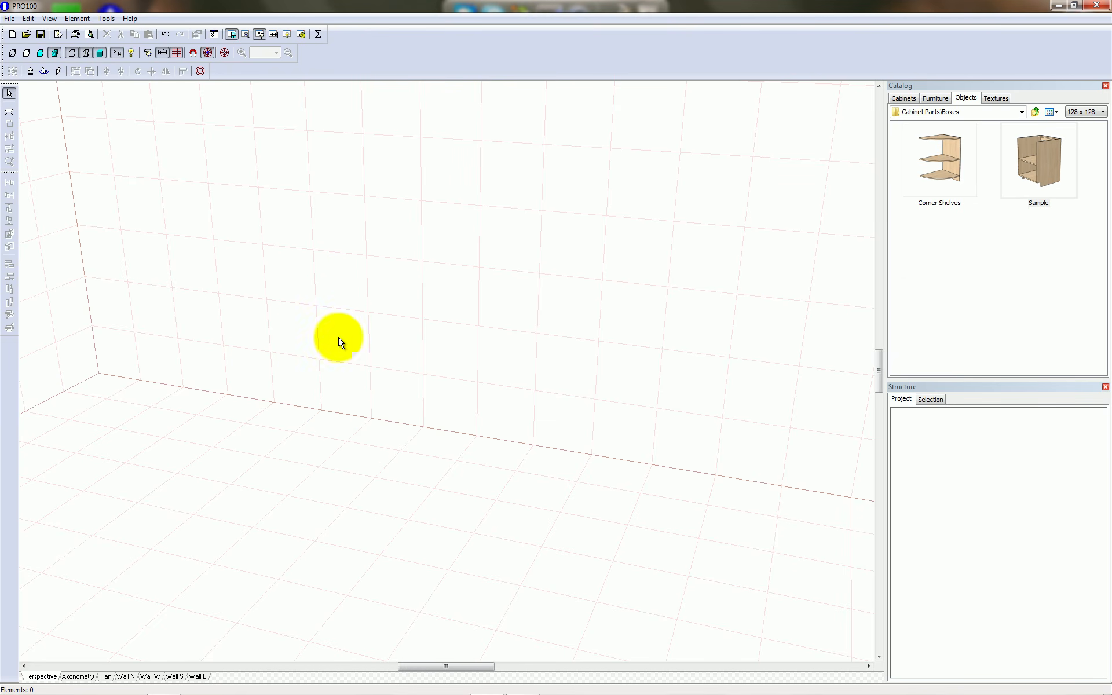
# Step: Place a B15 base cabinet from the American Frame 20-Base catalog against the back wall
pyautogui.click(903, 101)
pyautogui.click(1036, 167)
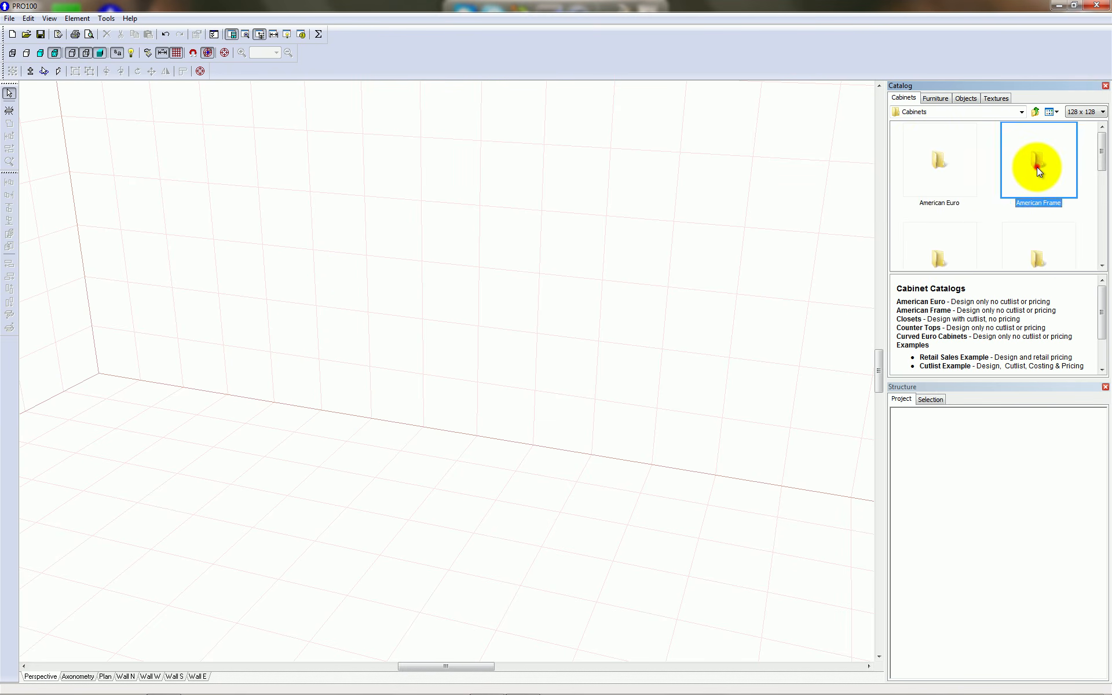
pyautogui.doubleClick(1037, 167)
pyautogui.click(1031, 179)
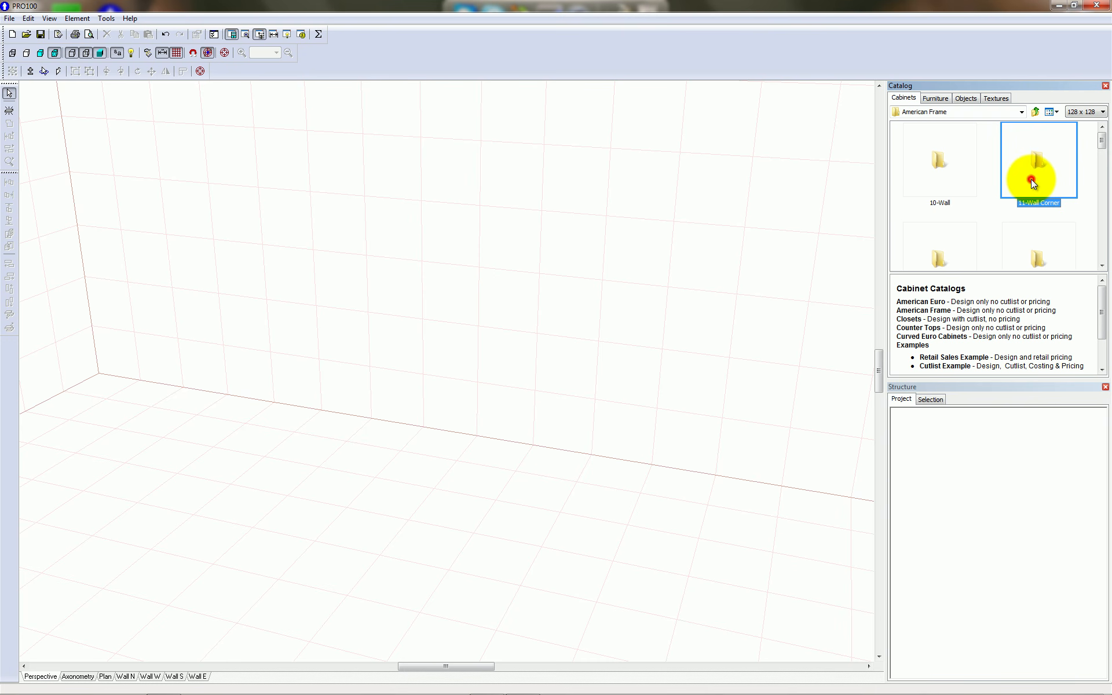
pyautogui.scroll(-2, 993, 228)
pyautogui.scroll(-3, 995, 233)
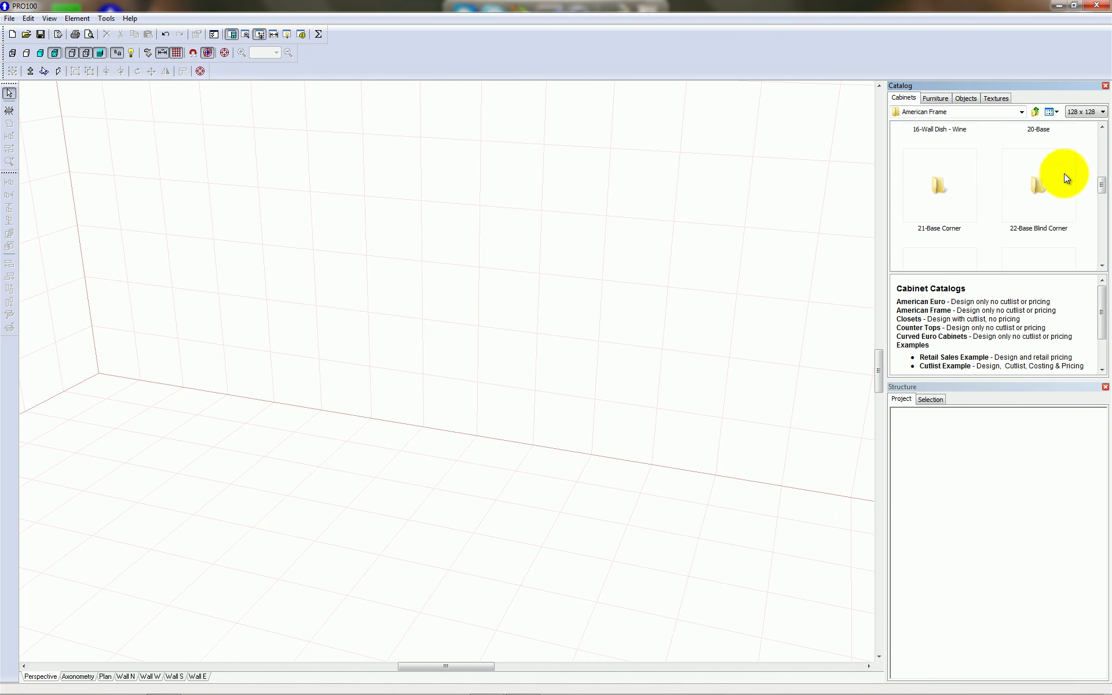
pyautogui.scroll(1, 1062, 175)
pyautogui.doubleClick(1042, 167)
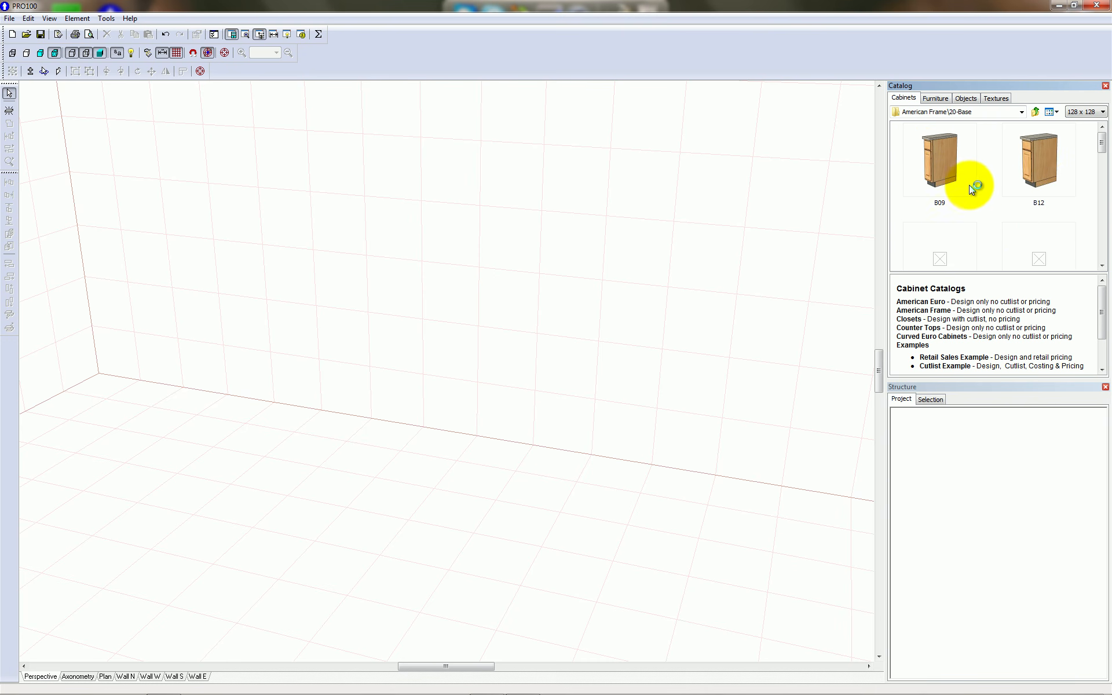
pyautogui.moveTo(940, 251); pyautogui.dragTo(504, 277)
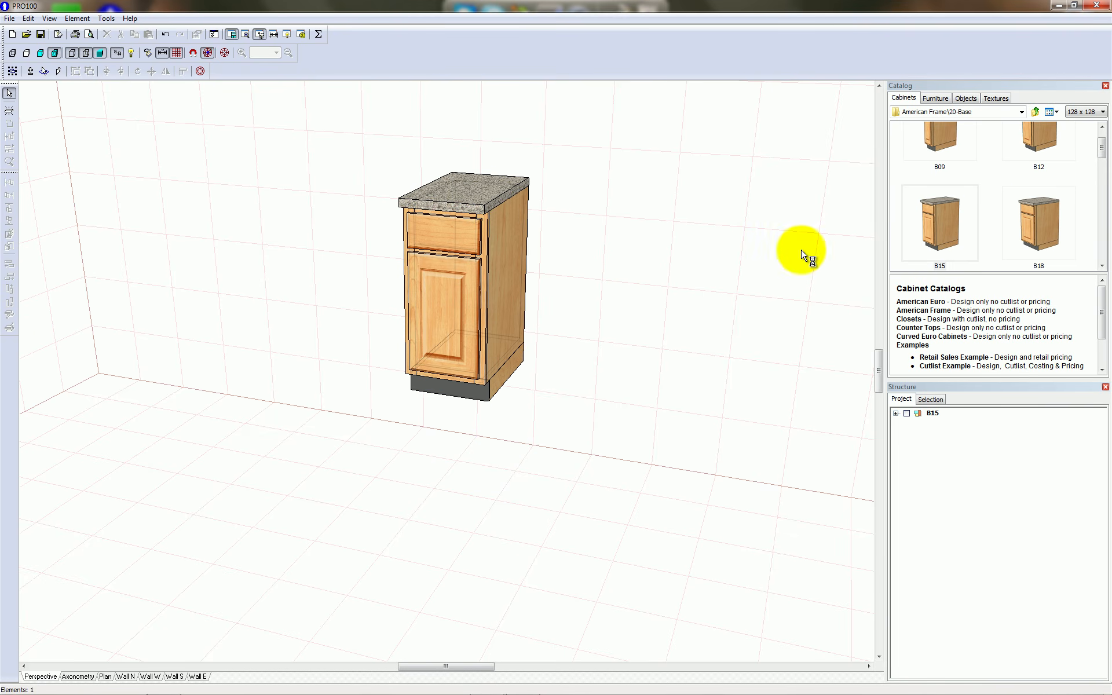
pyautogui.click(498, 250)
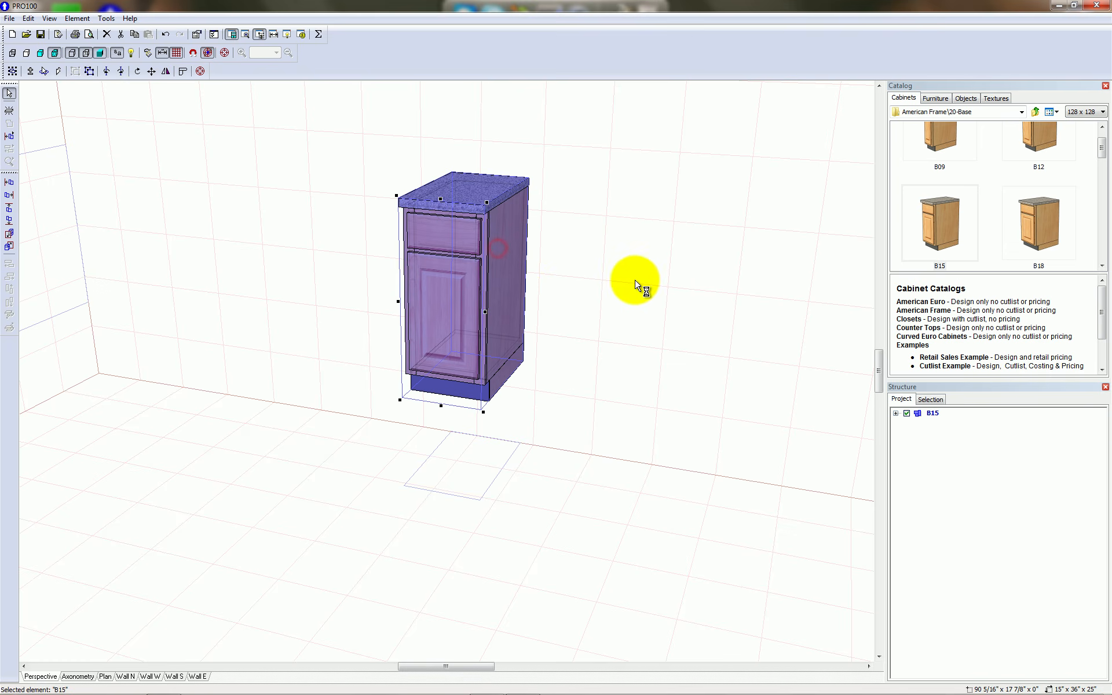
pyautogui.click(614, 273)
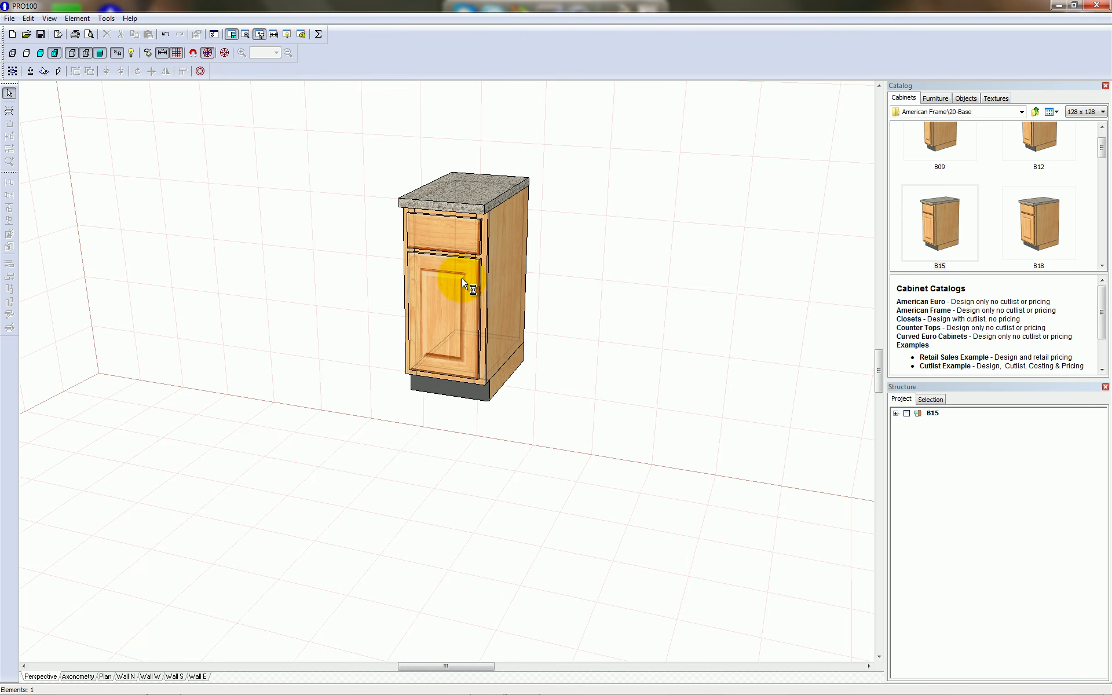
# Step: Stretch the B15 cabinet sideways to a width of about 30 13/16"
pyautogui.click(464, 284)
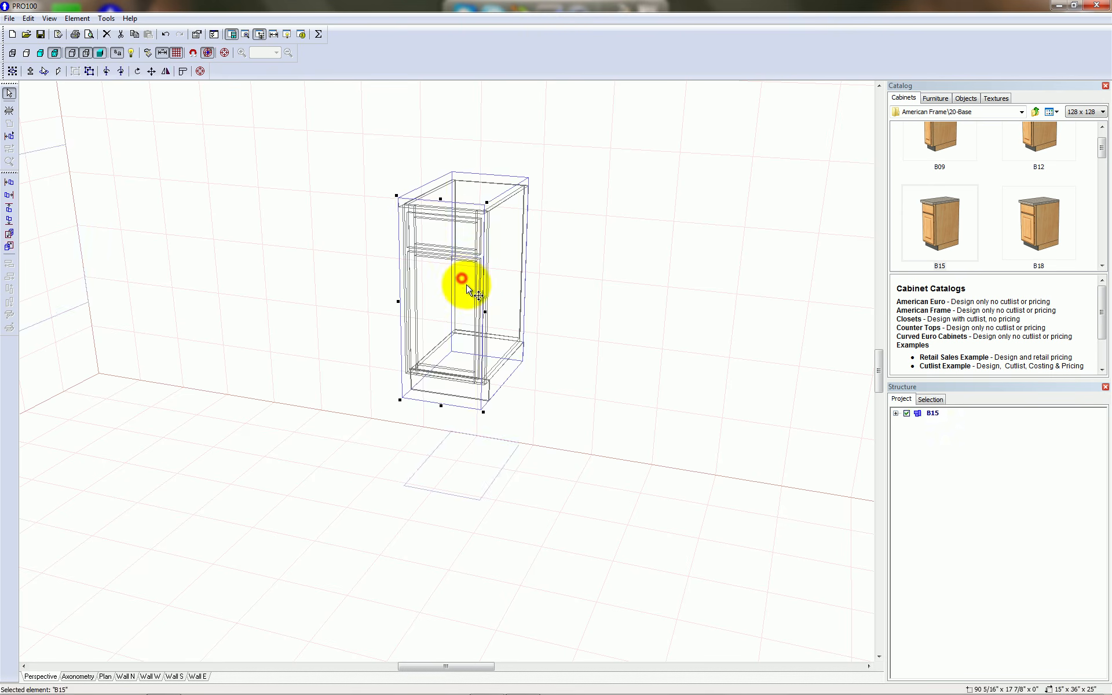
pyautogui.click(485, 313)
pyautogui.moveTo(485, 313); pyautogui.dragTo(566, 318)
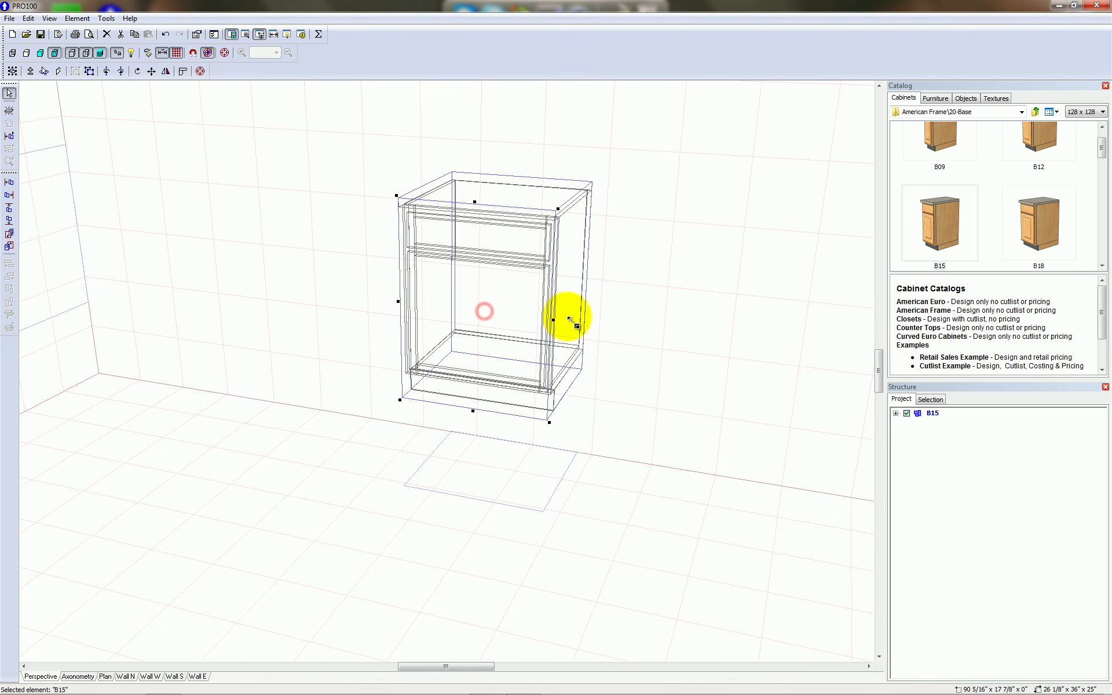
pyautogui.click(694, 294)
pyautogui.click(519, 281)
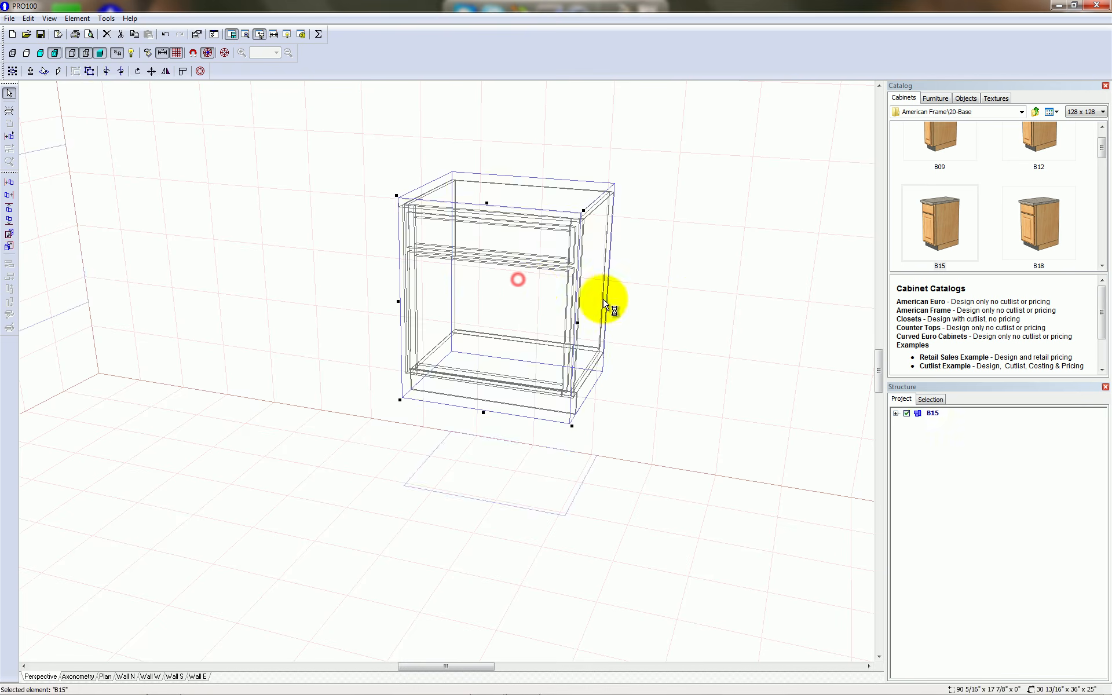
pyautogui.click(716, 298)
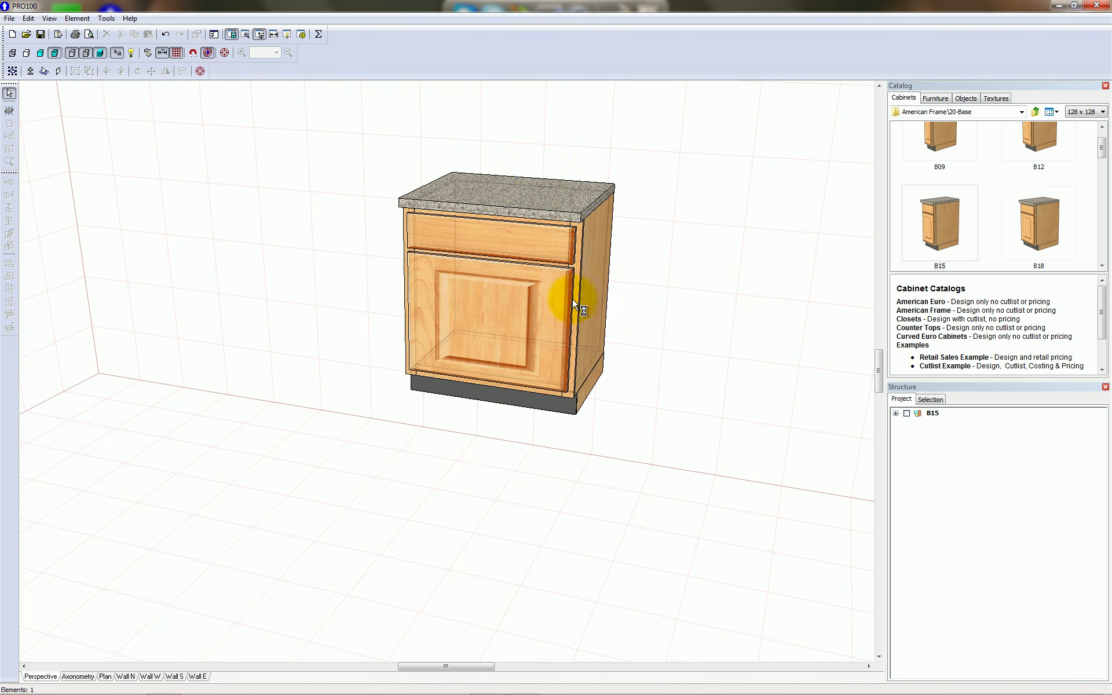
# Step: Delete the stretched B15 cabinet from the room
pyautogui.click(513, 241)
pyautogui.press('Delete')
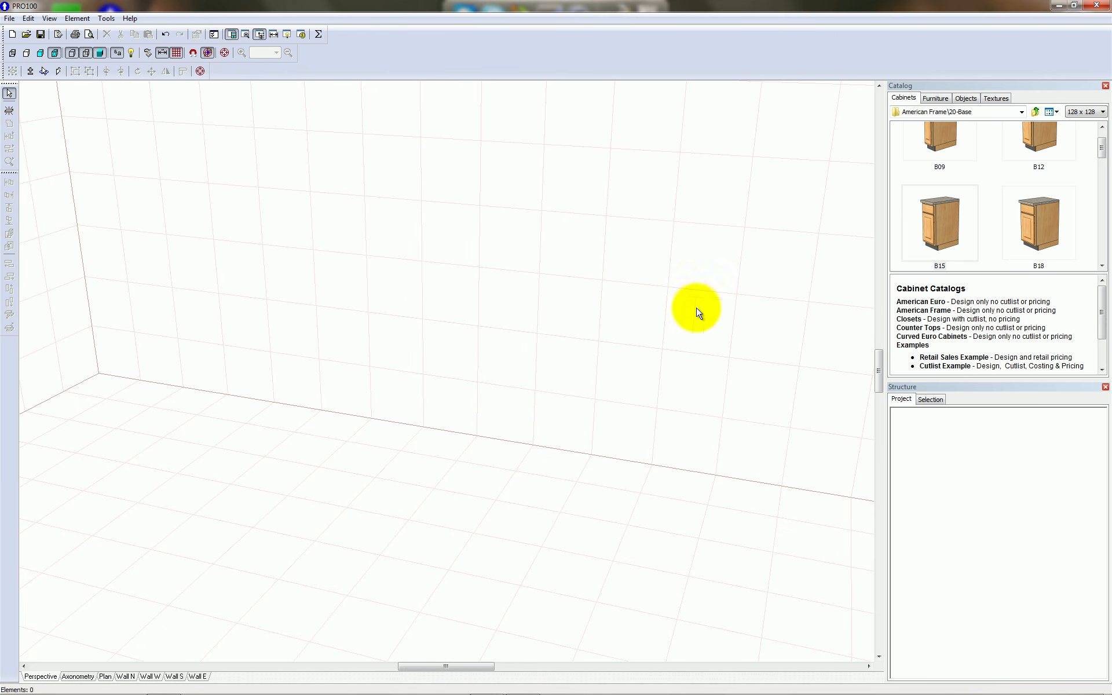
# Step: Examine the individual parts in the Cabinet Parts object catalog, including the Face Frame, Door Pair, Shelf with Blind Dado and Stretcher
pyautogui.click(971, 97)
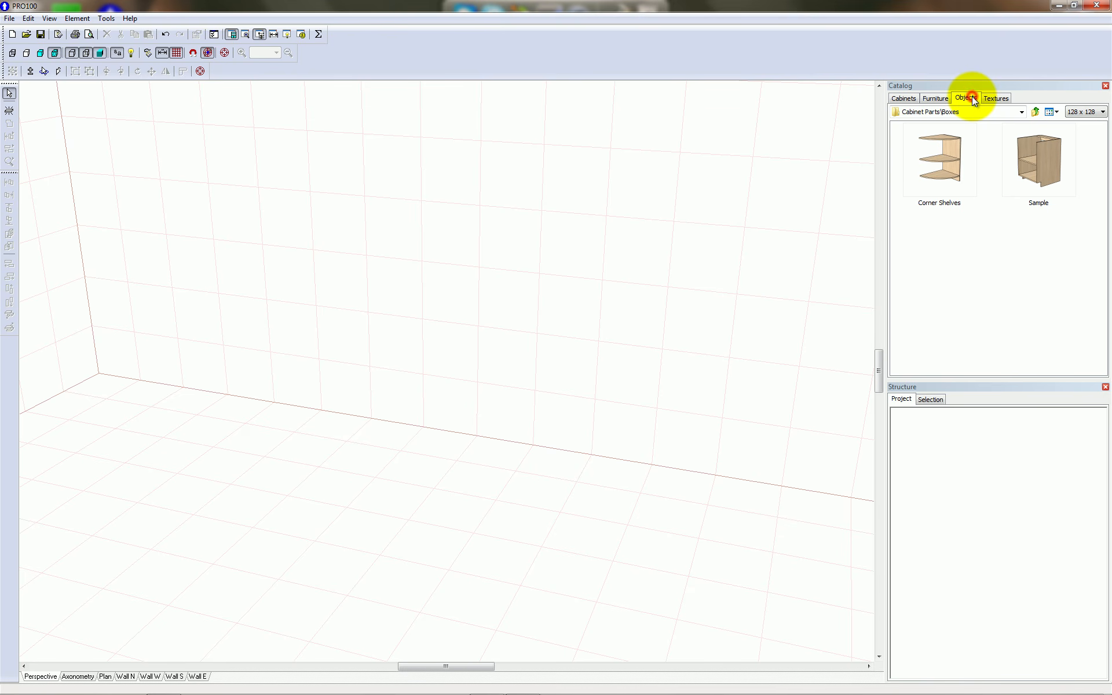
pyautogui.click(1035, 112)
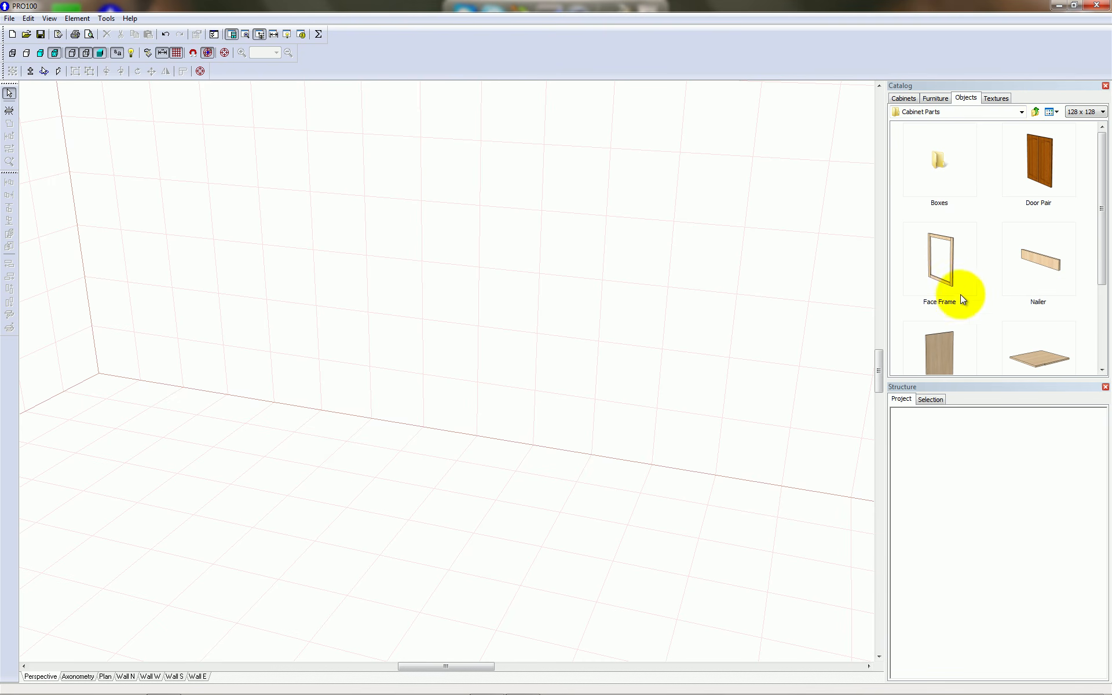
pyautogui.click(946, 265)
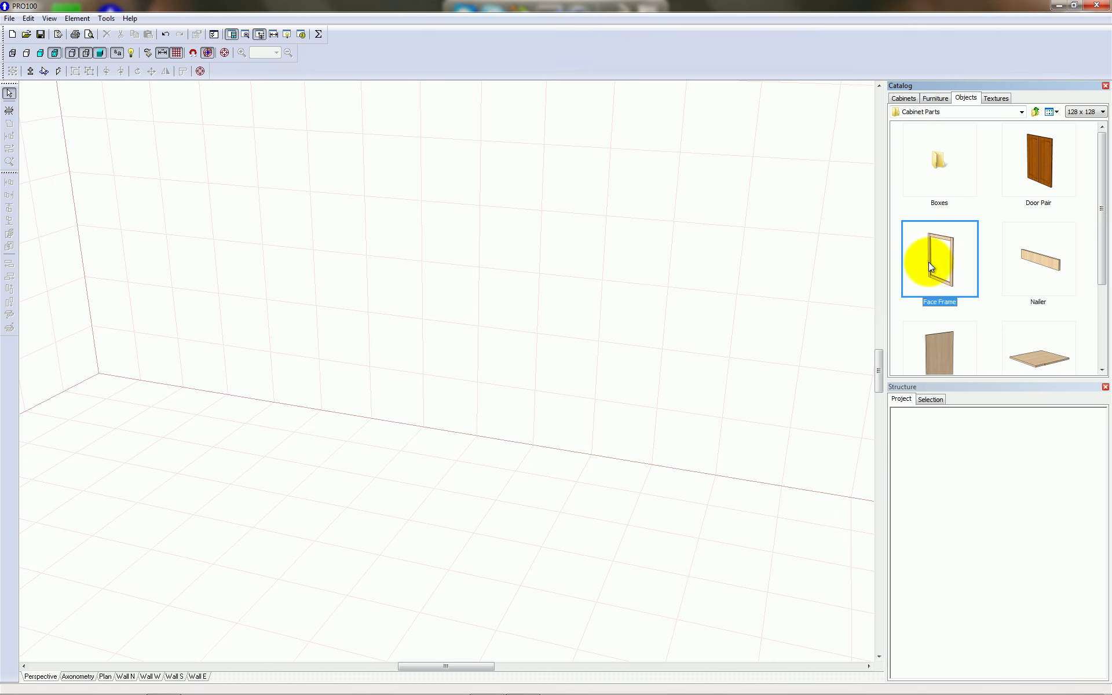
pyautogui.click(1040, 162)
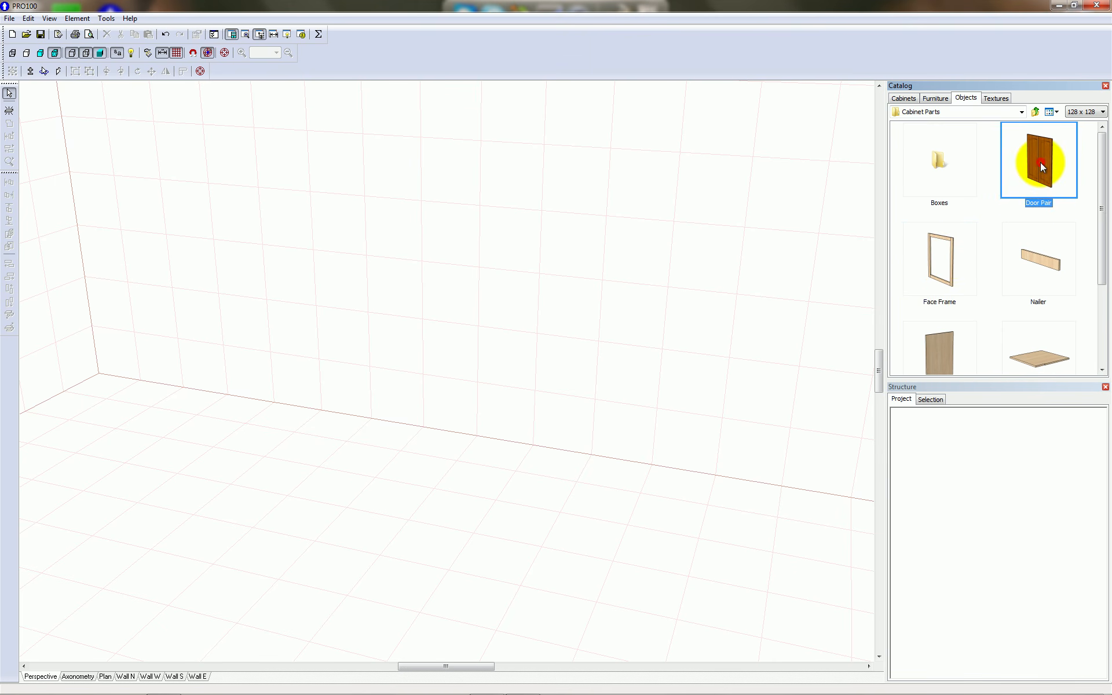
pyautogui.click(953, 253)
pyautogui.scroll(-2, 996, 263)
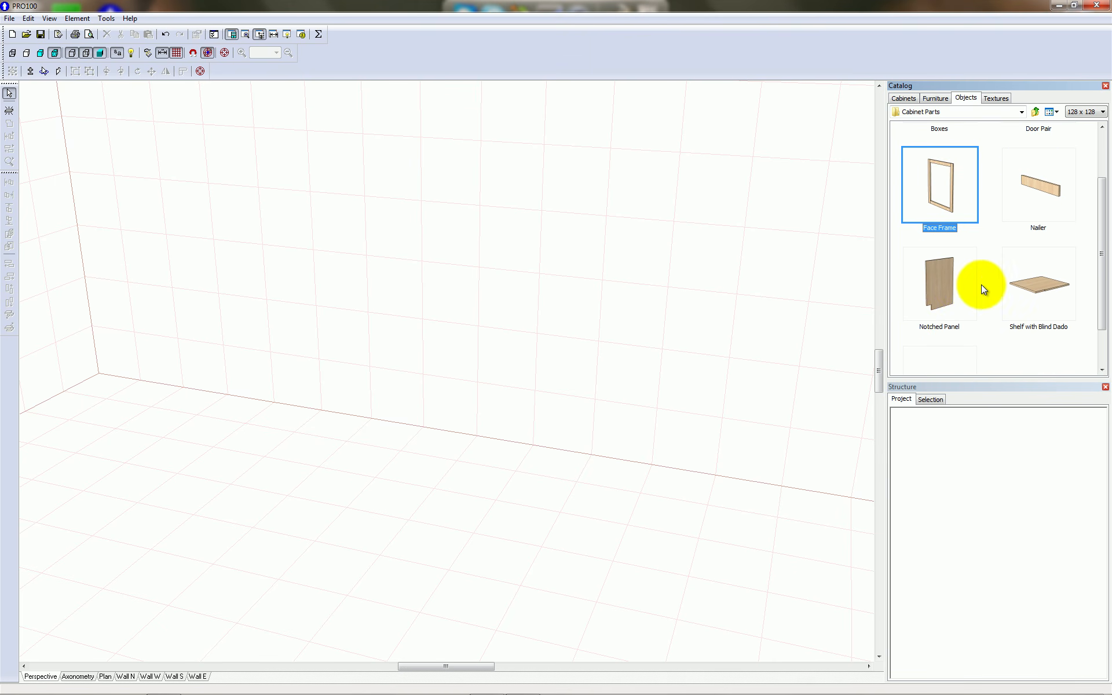
pyautogui.click(1036, 286)
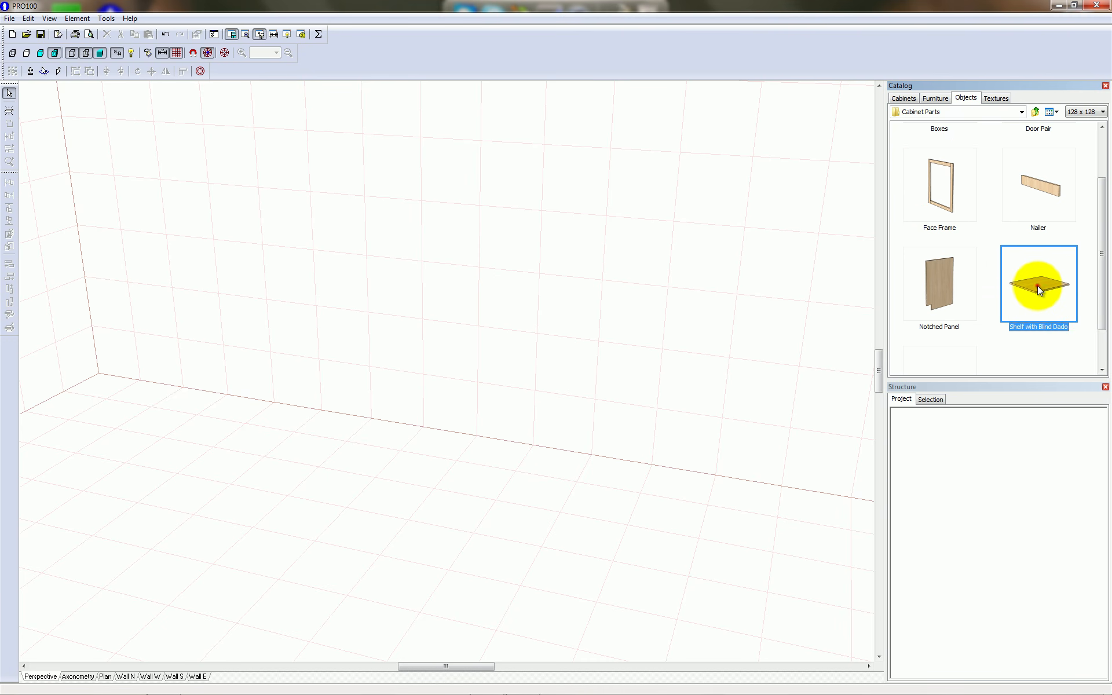
pyautogui.scroll(-2, 1041, 301)
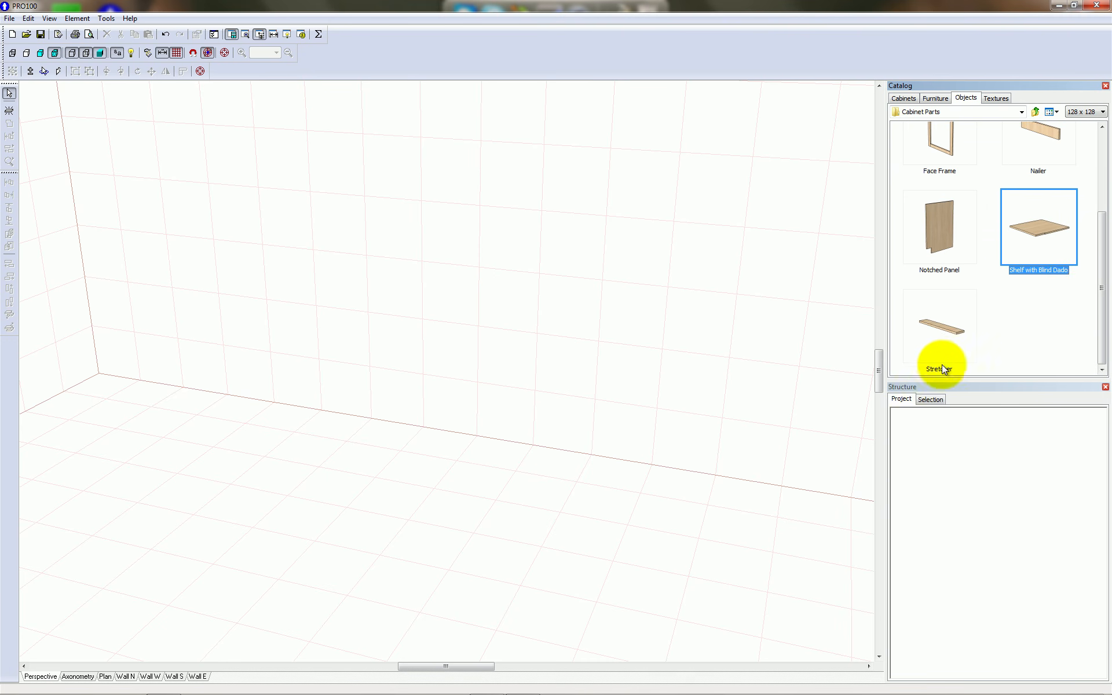
pyautogui.click(947, 302)
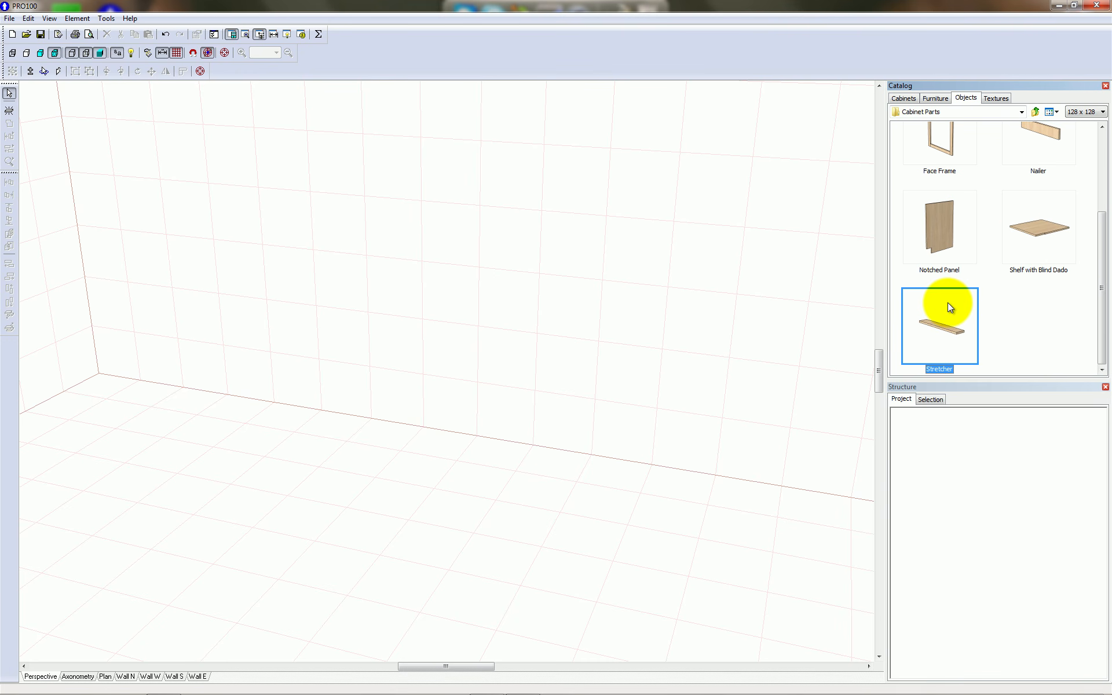
# Step: Place a Shelf with Blind Dado from Cabinet Parts on the floor near the back wall
pyautogui.moveTo(1027, 230); pyautogui.dragTo(373, 446)
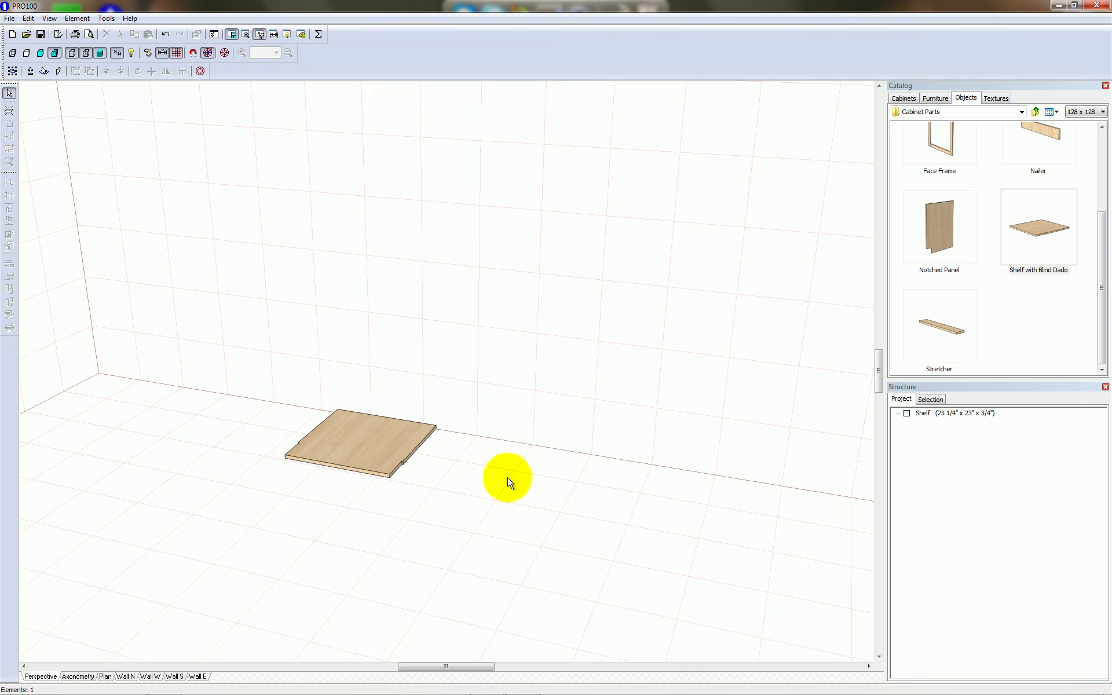
pyautogui.scroll(3, 383, 589)
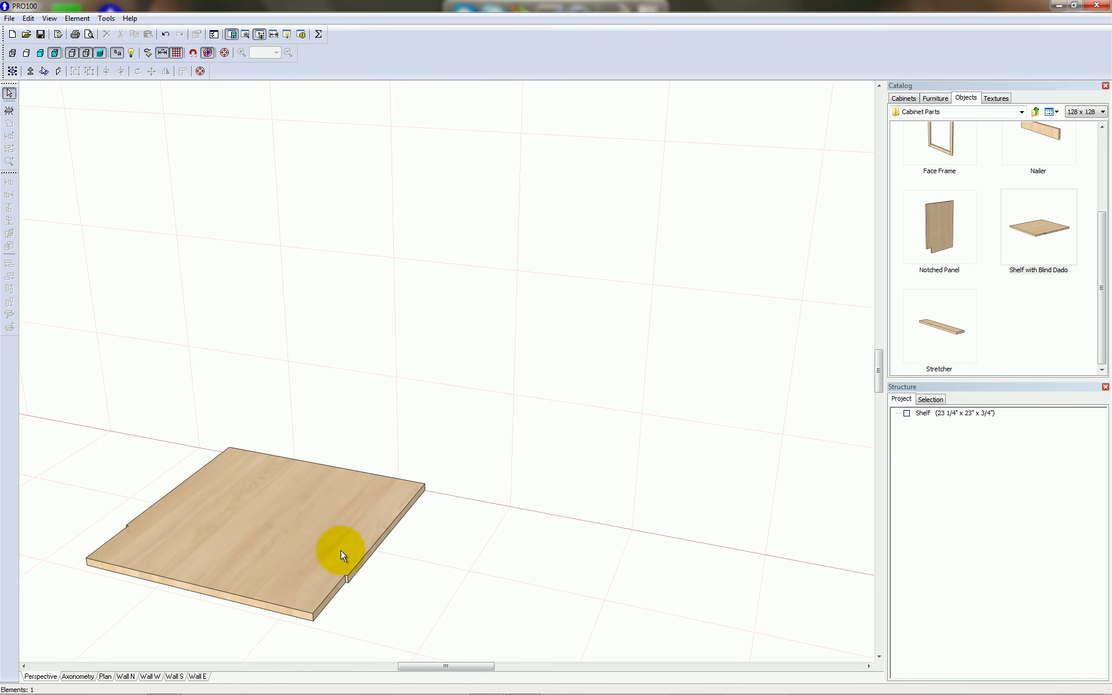
# Step: Delete the shelf from the room
pyautogui.click(286, 512)
pyautogui.press('Delete')
# Step: Place a new rectangular element 0.75" thick on the side wall near the room corner
pyautogui.scroll(-3, 242, 475)
pyautogui.scroll(-1, 205, 455)
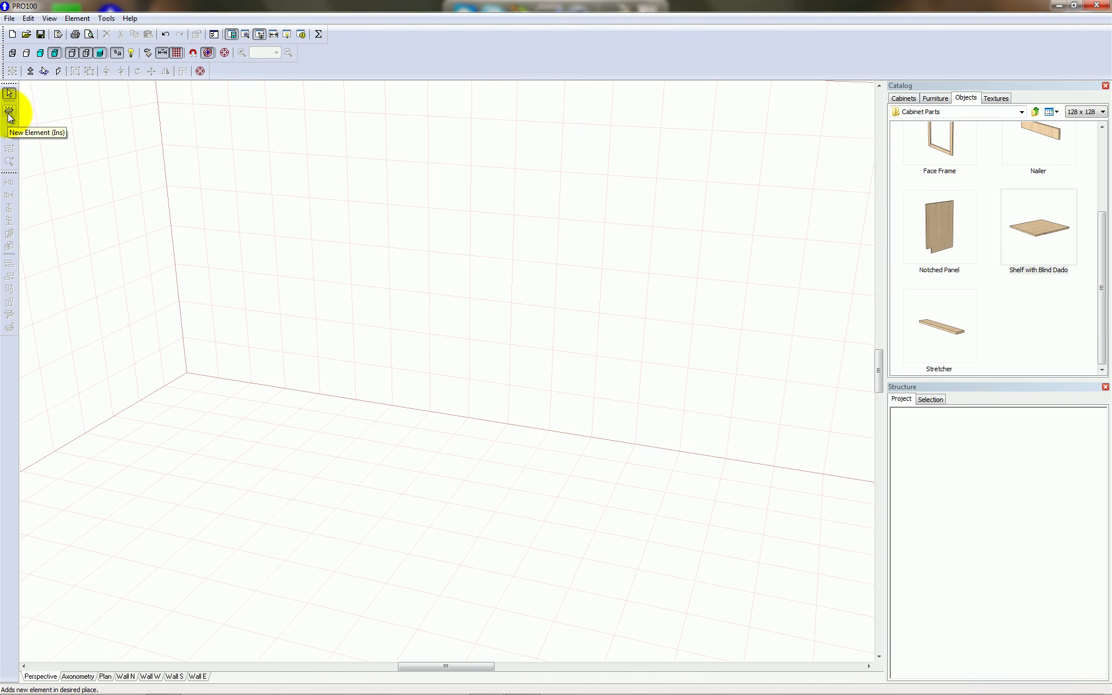
pyautogui.click(9, 115)
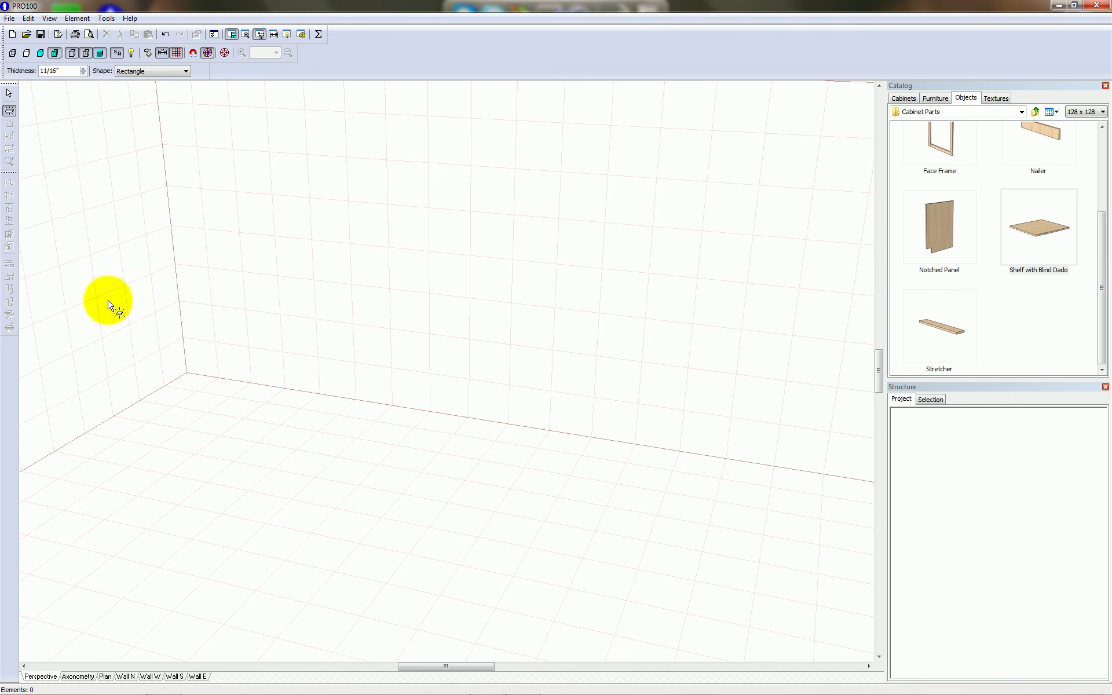
pyautogui.moveTo(70, 71); pyautogui.dragTo(27, 71)
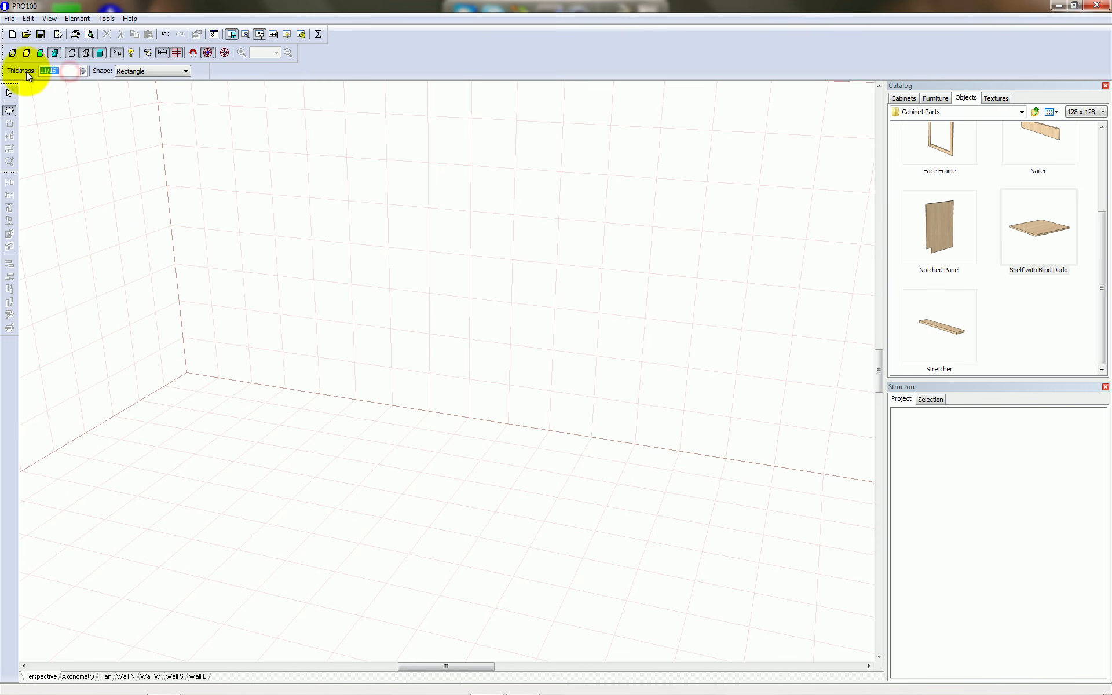
pyautogui.write('0.75')
pyautogui.click(118, 296)
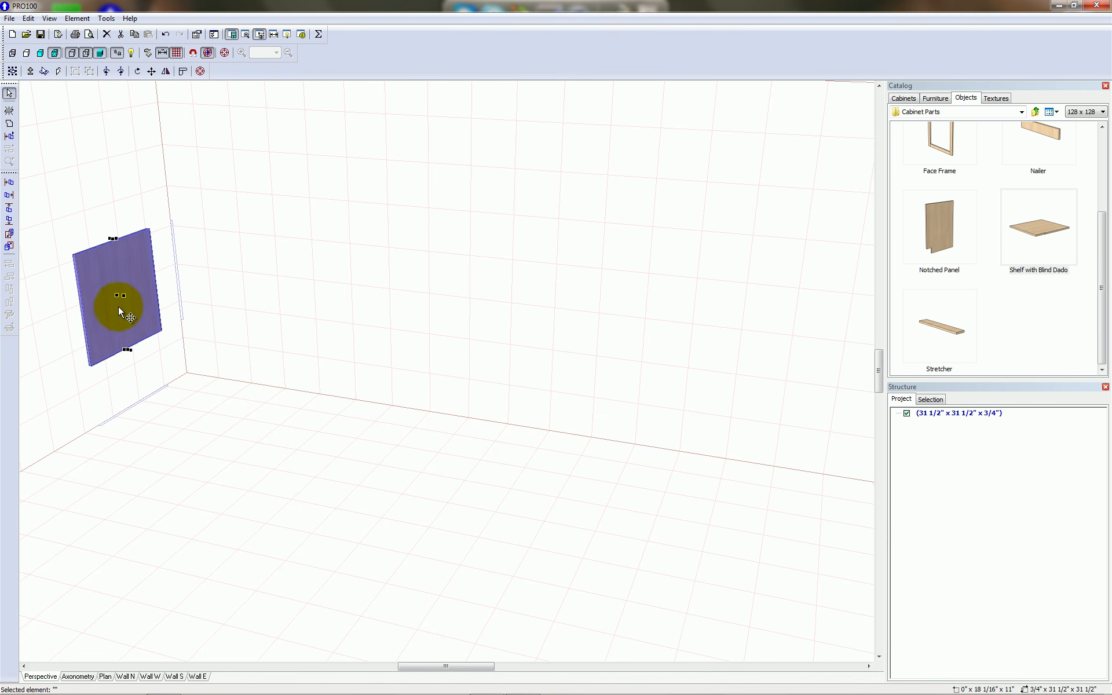
# Step: Set the new panel's height to 34.5" and its depth to 24"
pyautogui.rightClick(116, 273)
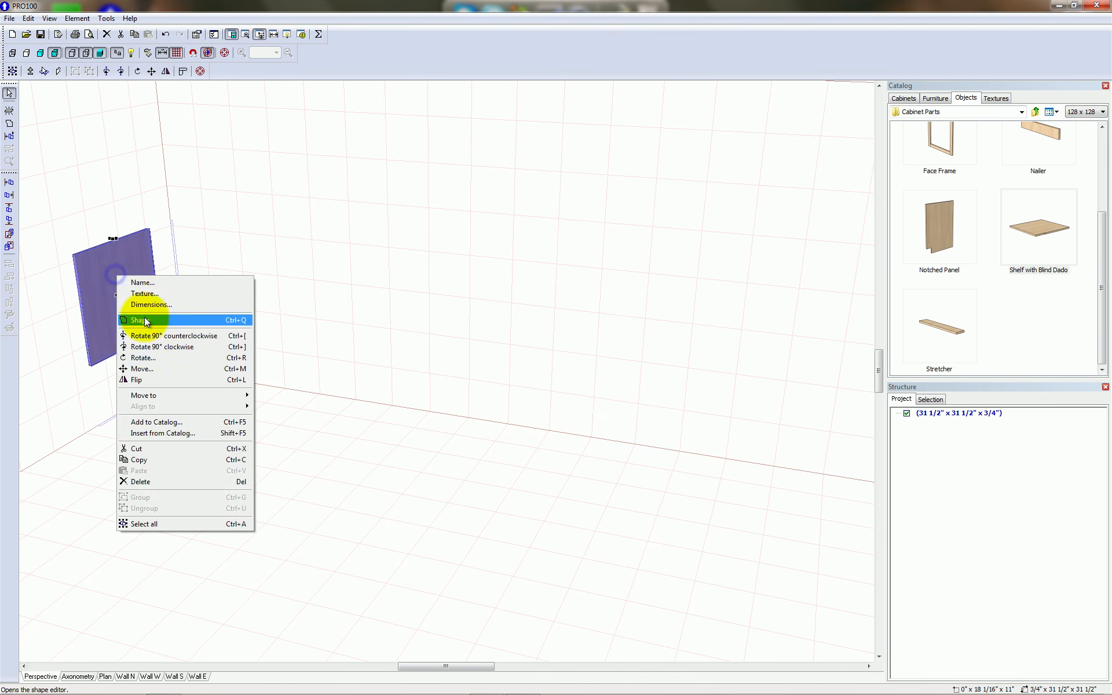
pyautogui.click(149, 301)
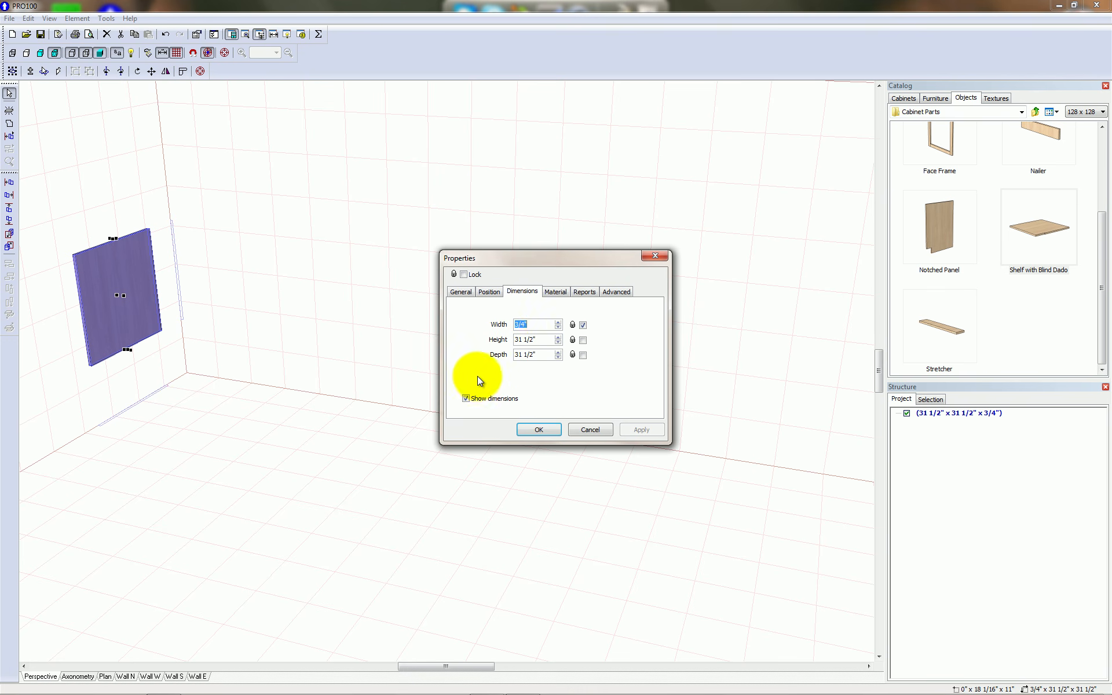
pyautogui.tripleClick(554, 340)
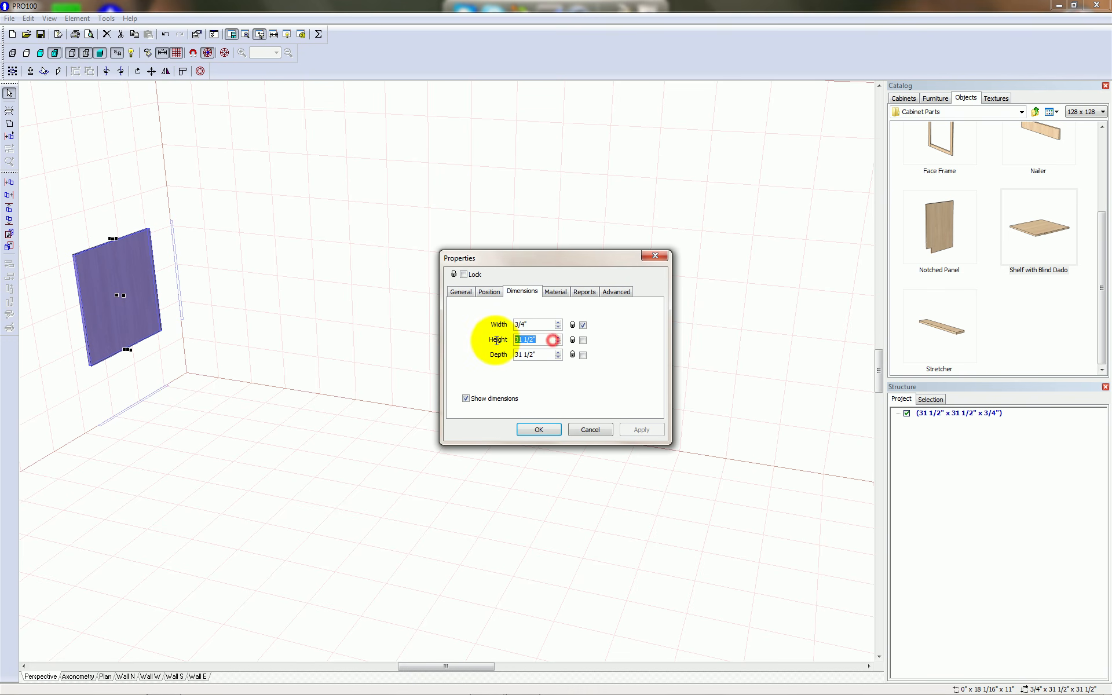
pyautogui.write('34.5')
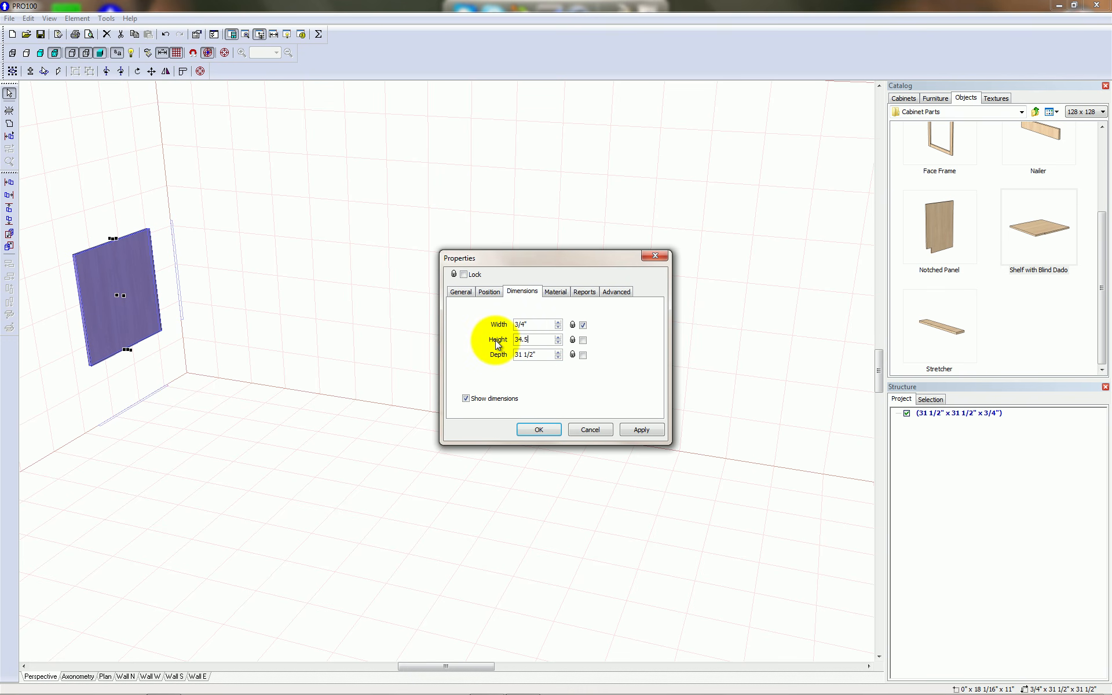
pyautogui.tripleClick(545, 356)
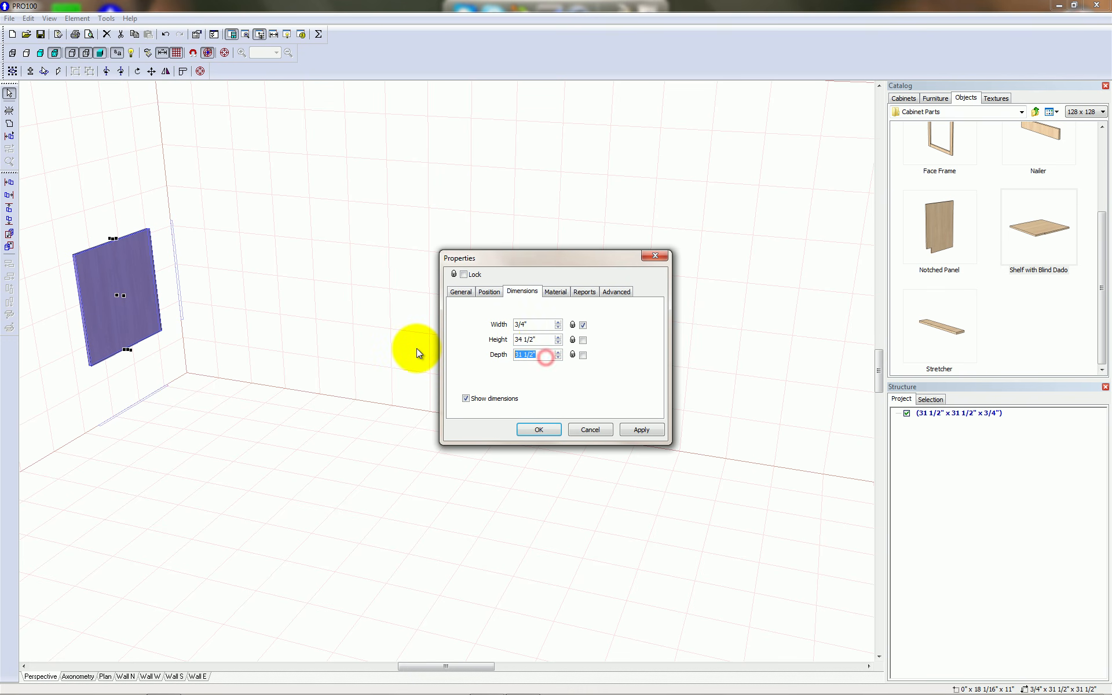
pyautogui.write('24')
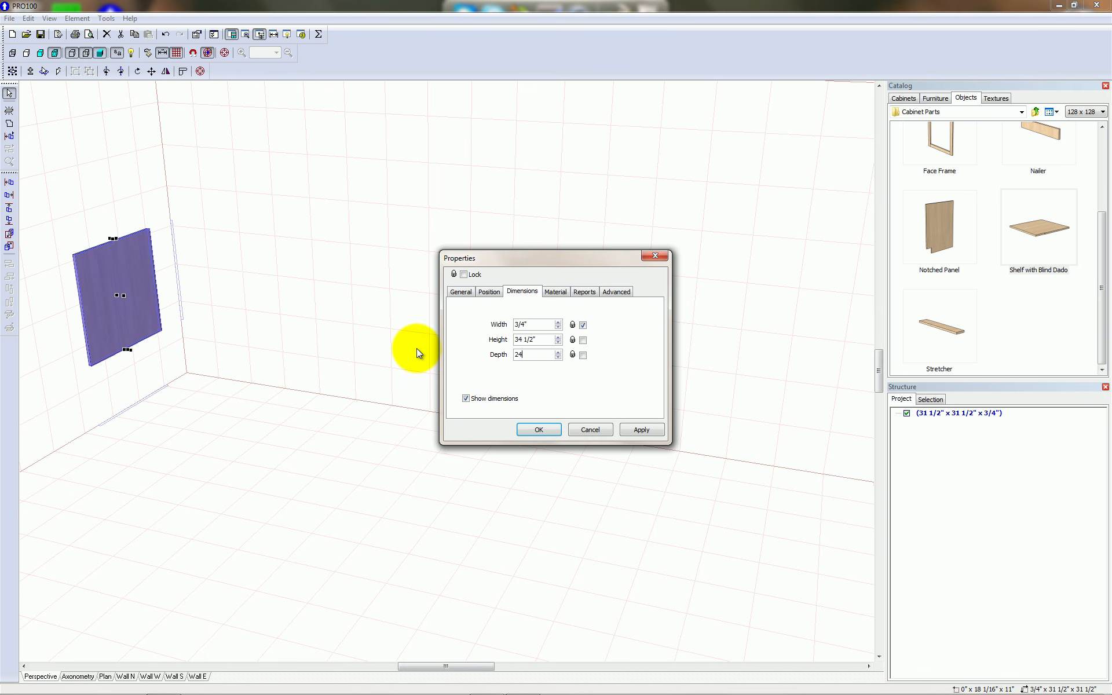
pyautogui.click(643, 429)
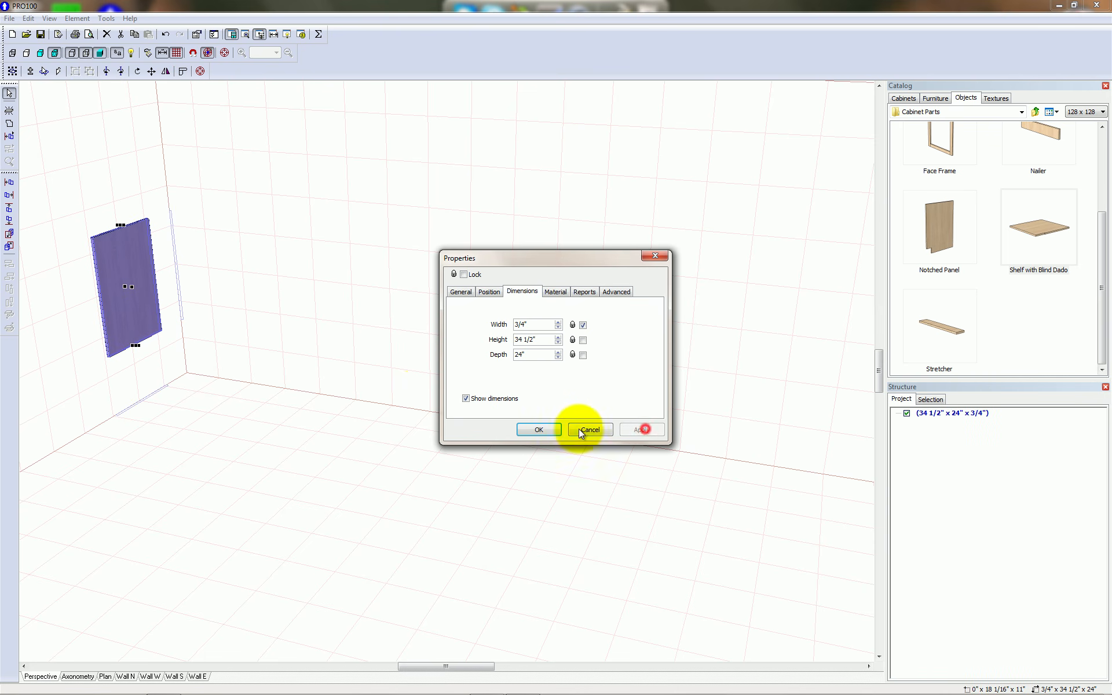
pyautogui.click(540, 428)
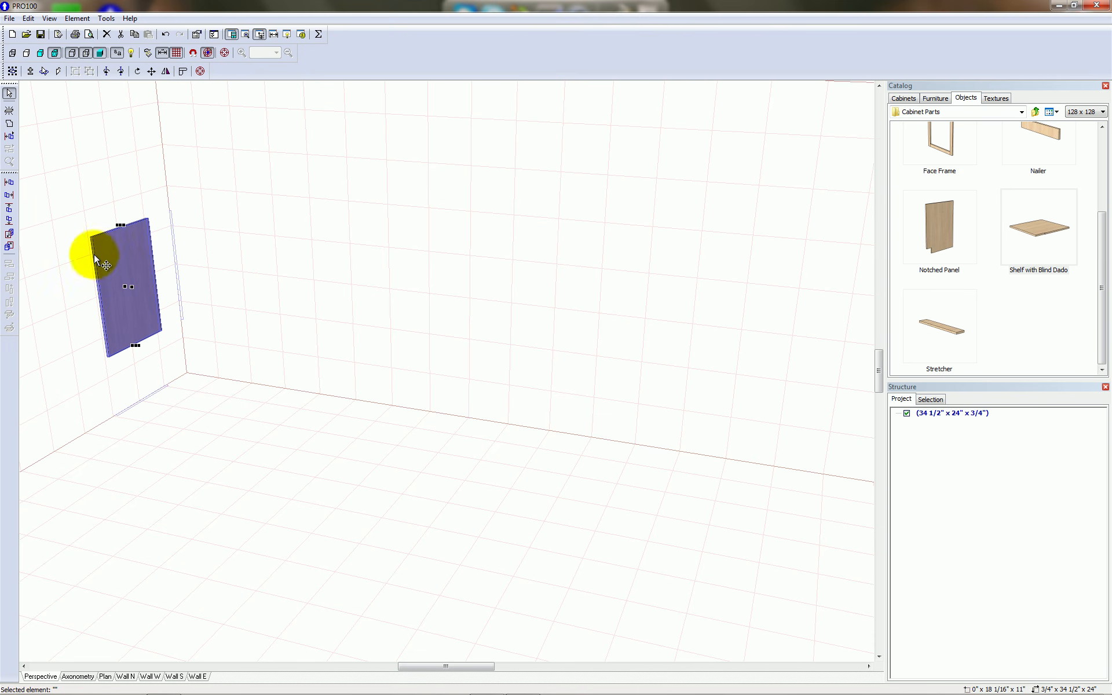
# Step: Move the panel down to the floor and back against the rear wall
pyautogui.click(10, 221)
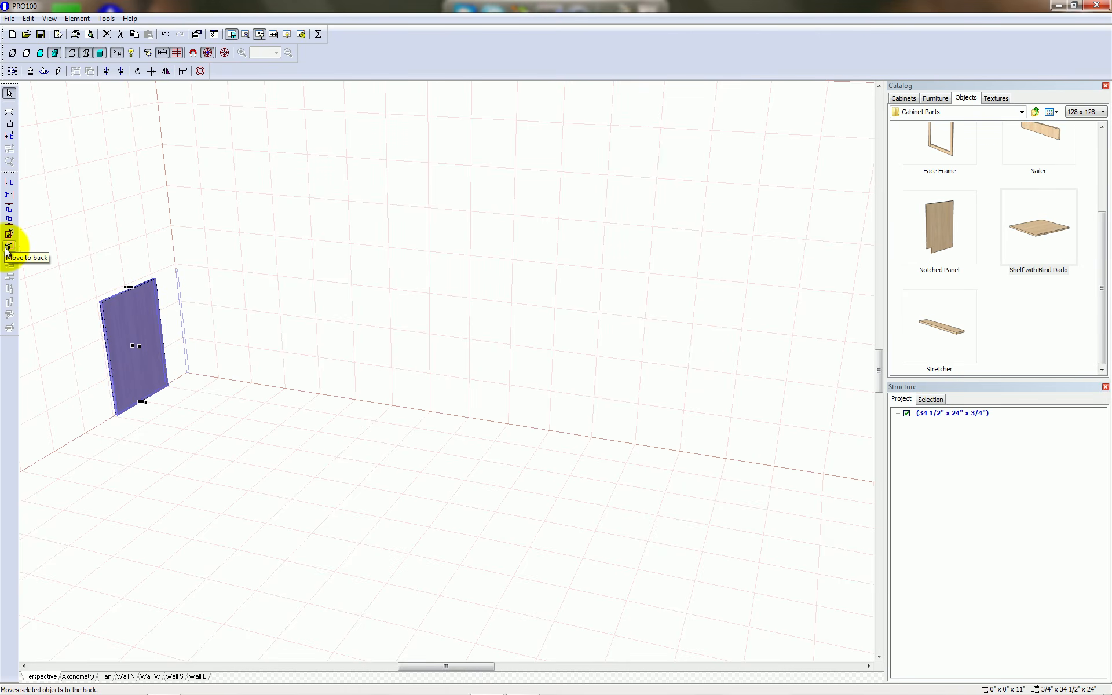
pyautogui.click(8, 248)
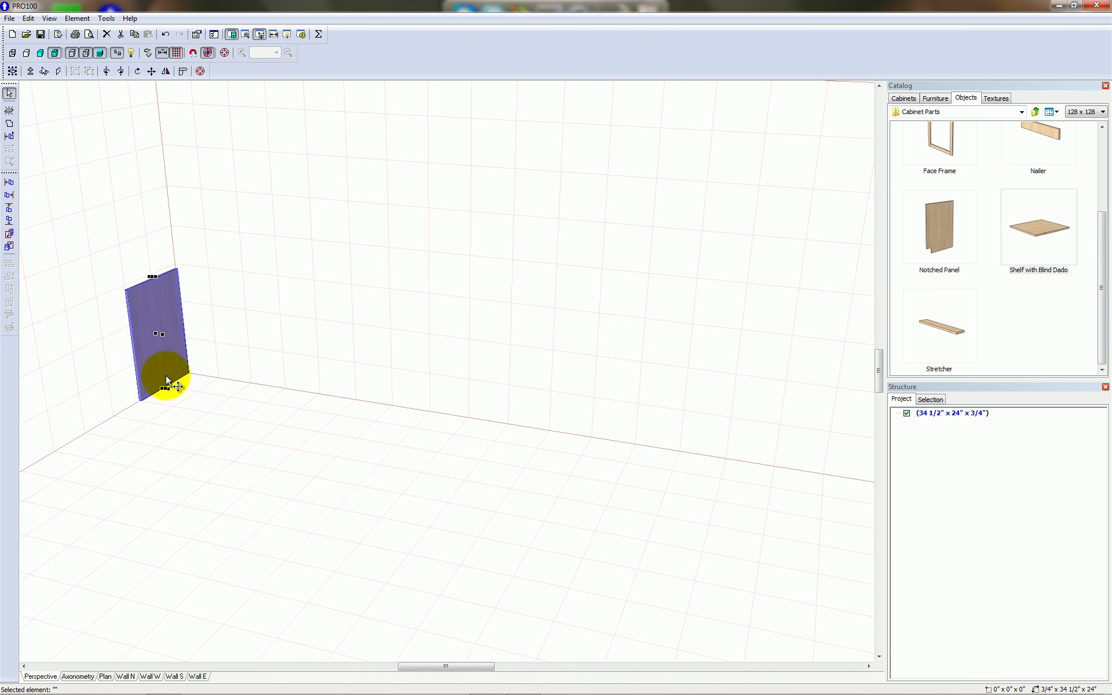
# Step: Edit the panel's shape, adding a node at the middle of its bottom edge and of its left edge
pyautogui.rightClick(150, 310)
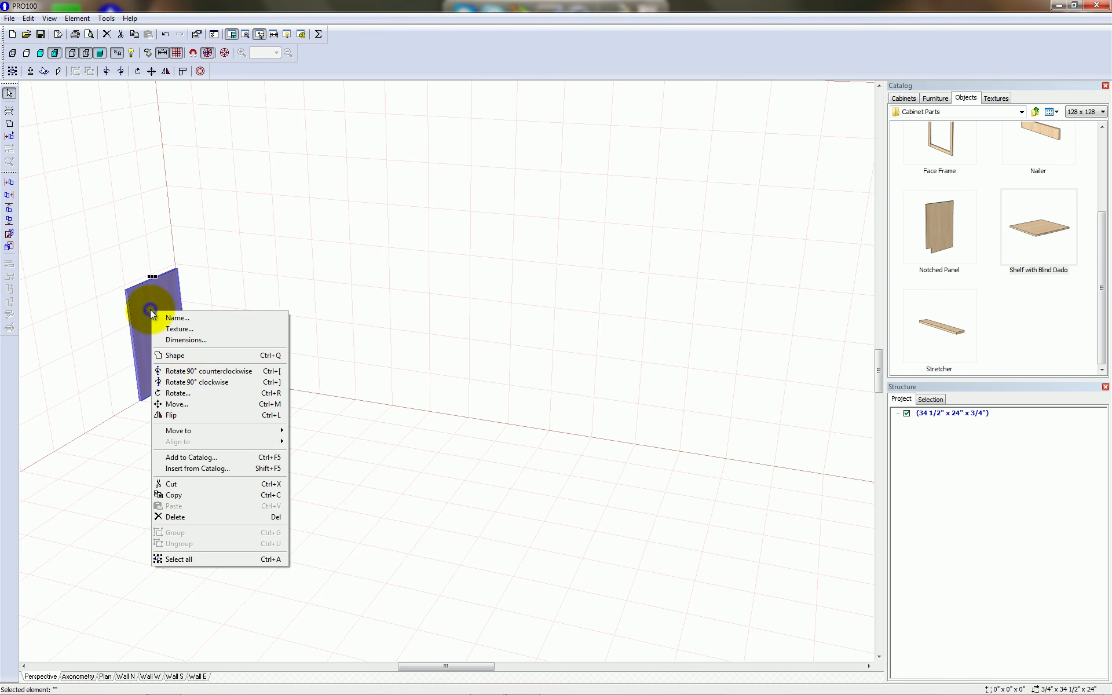
pyautogui.click(194, 359)
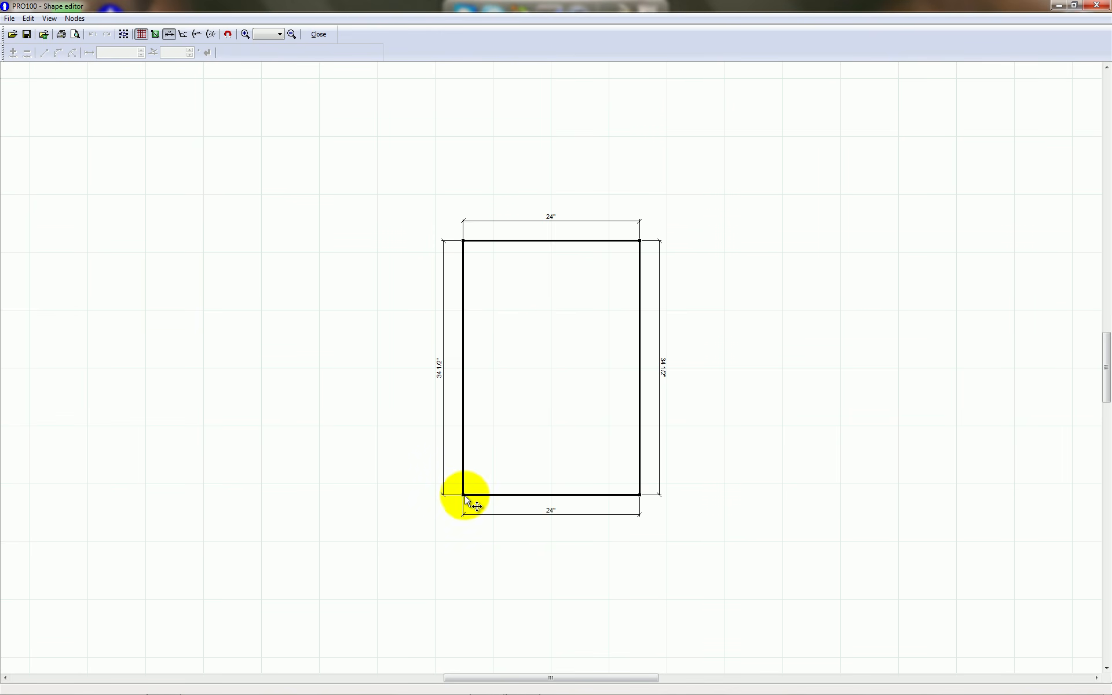
pyautogui.click(466, 496)
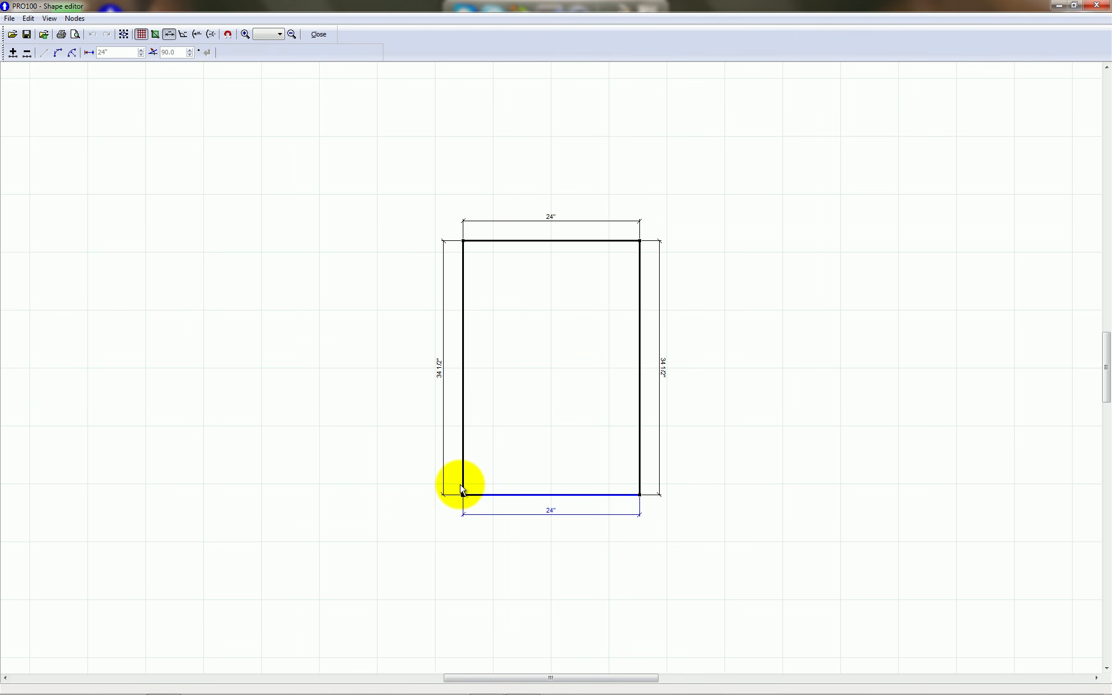
pyautogui.press('Insert')
pyautogui.click(463, 241)
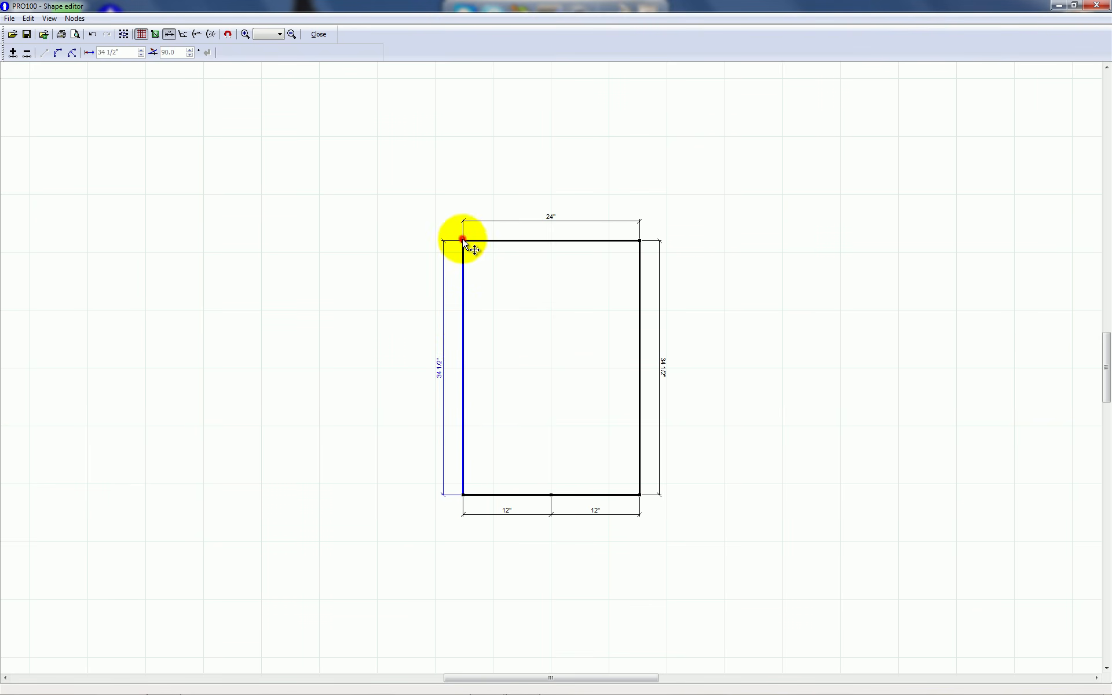
pyautogui.press('Insert')
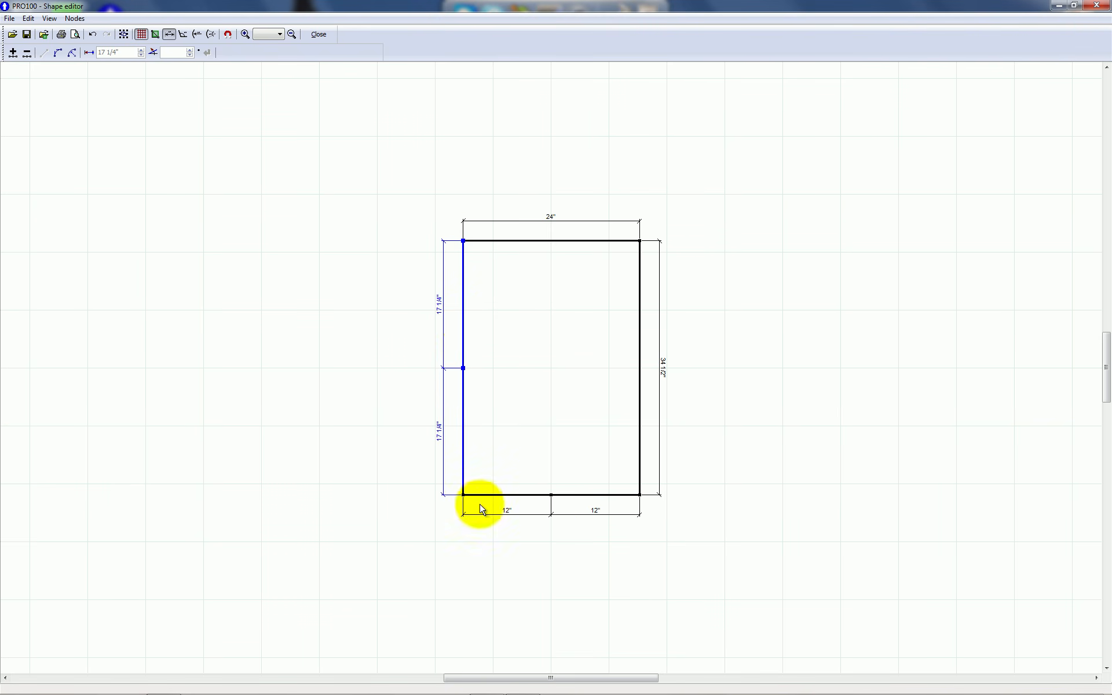
pyautogui.click(455, 520)
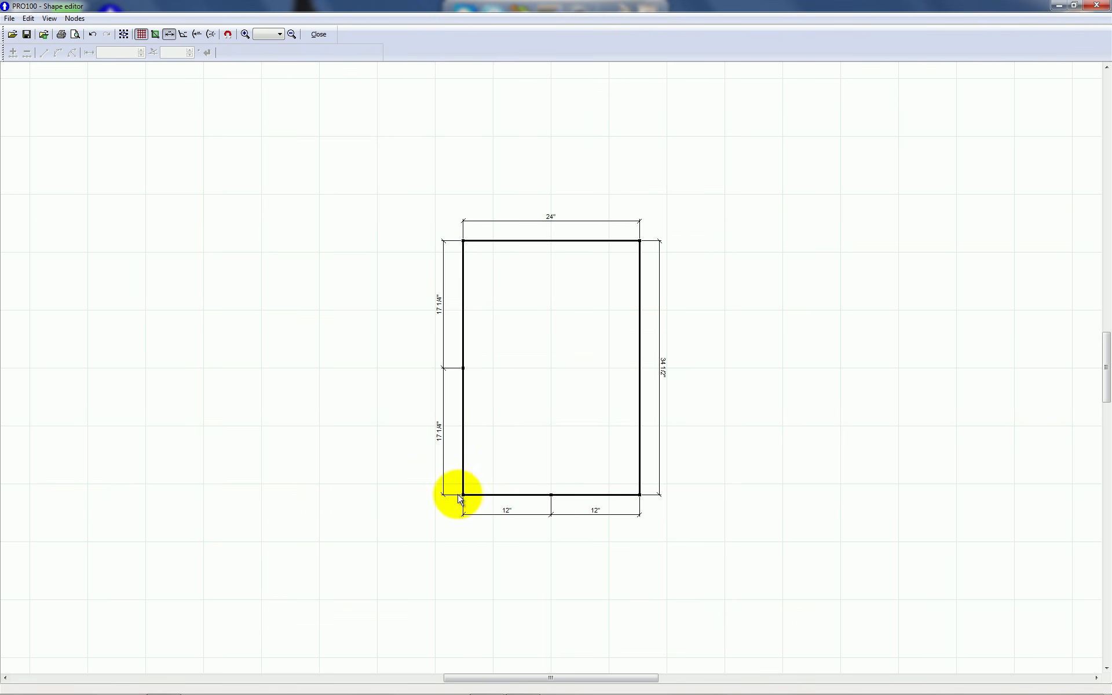
# Step: Set the bottom-edge segment starting at the lower-left corner to 4" long
pyautogui.click(465, 496)
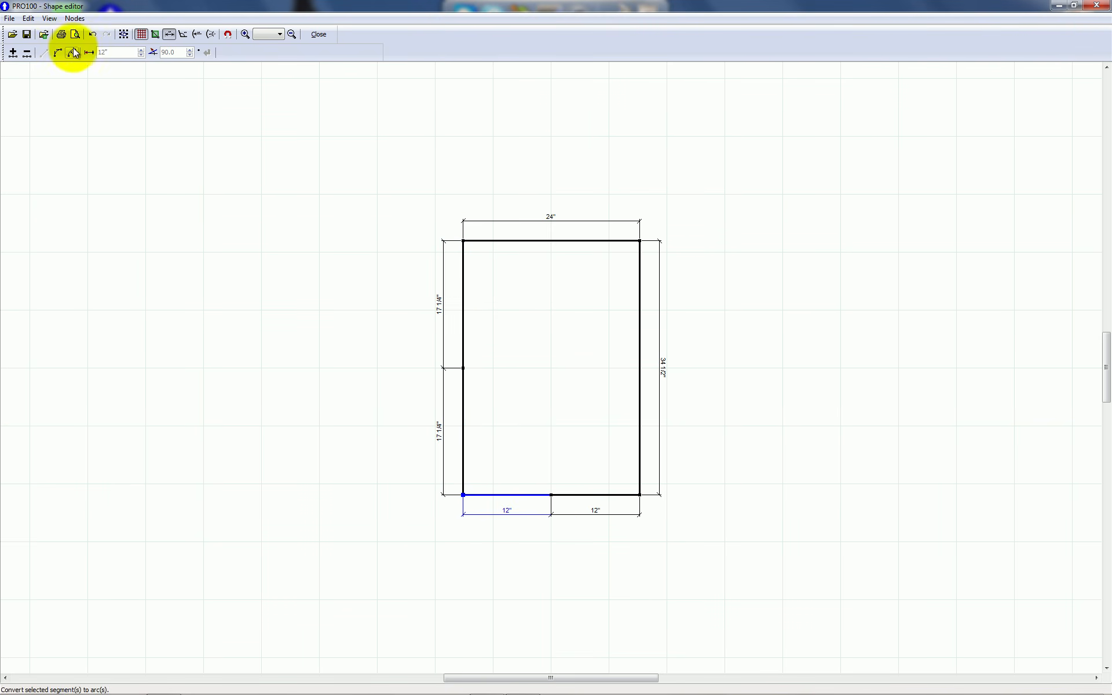
pyautogui.moveTo(107, 54); pyautogui.dragTo(92, 52)
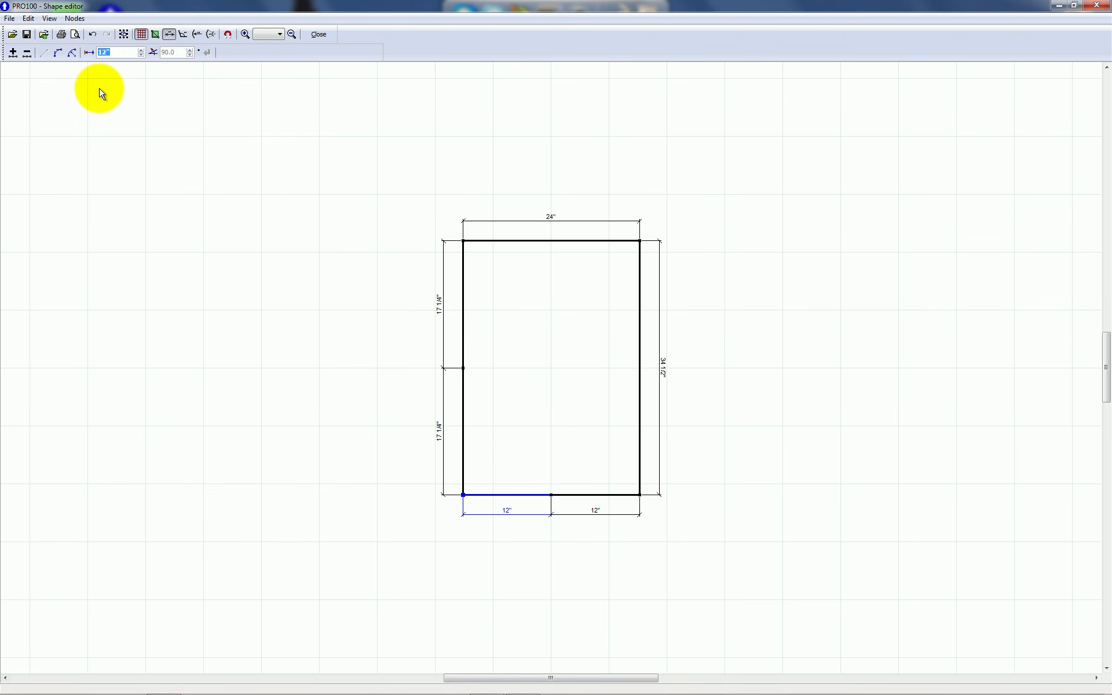
pyautogui.write('4')
pyautogui.press('Return')
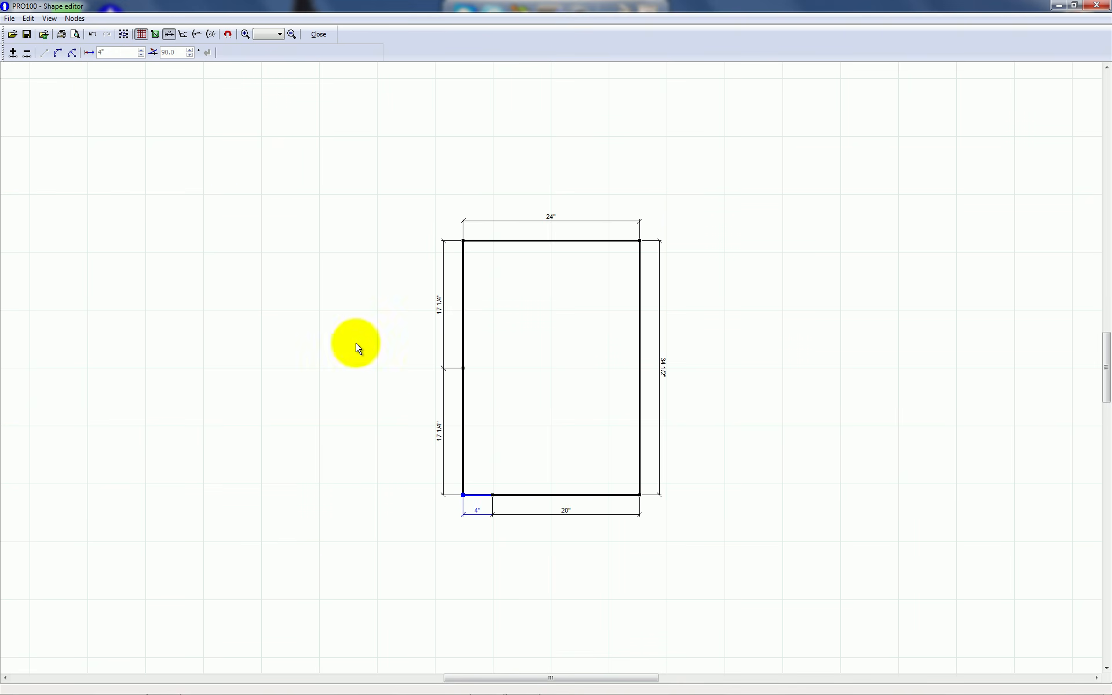
# Step: Try to shorten the lower segment of the left edge to 4" and undo the change
pyautogui.click(463, 373)
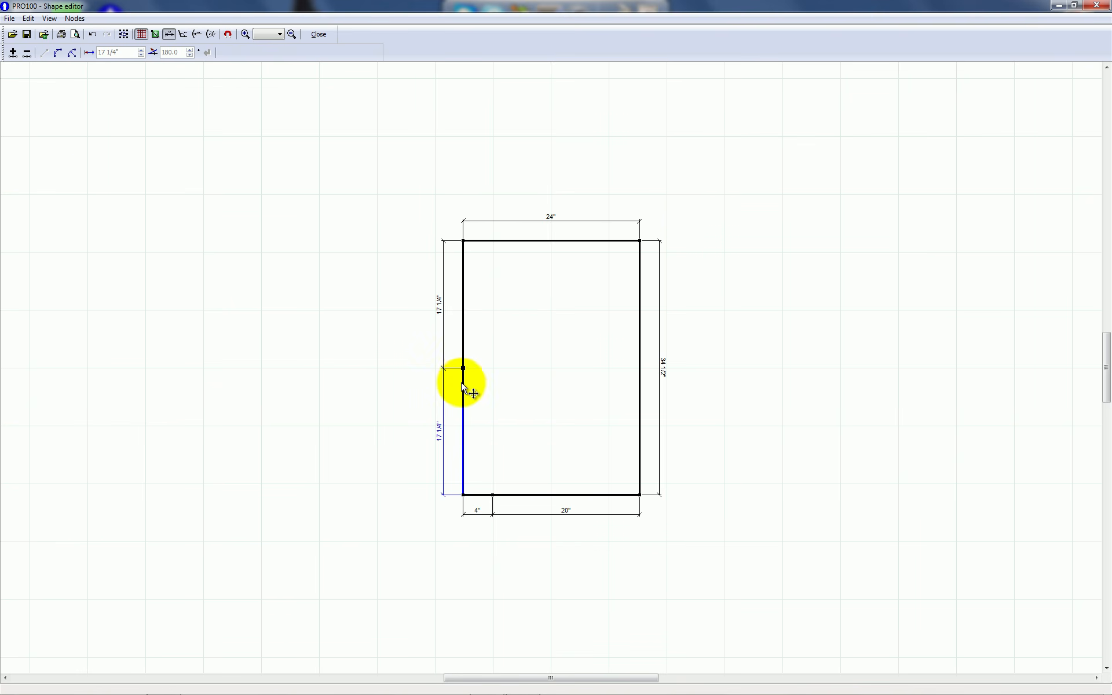
pyautogui.tripleClick(129, 53)
pyautogui.write('4')
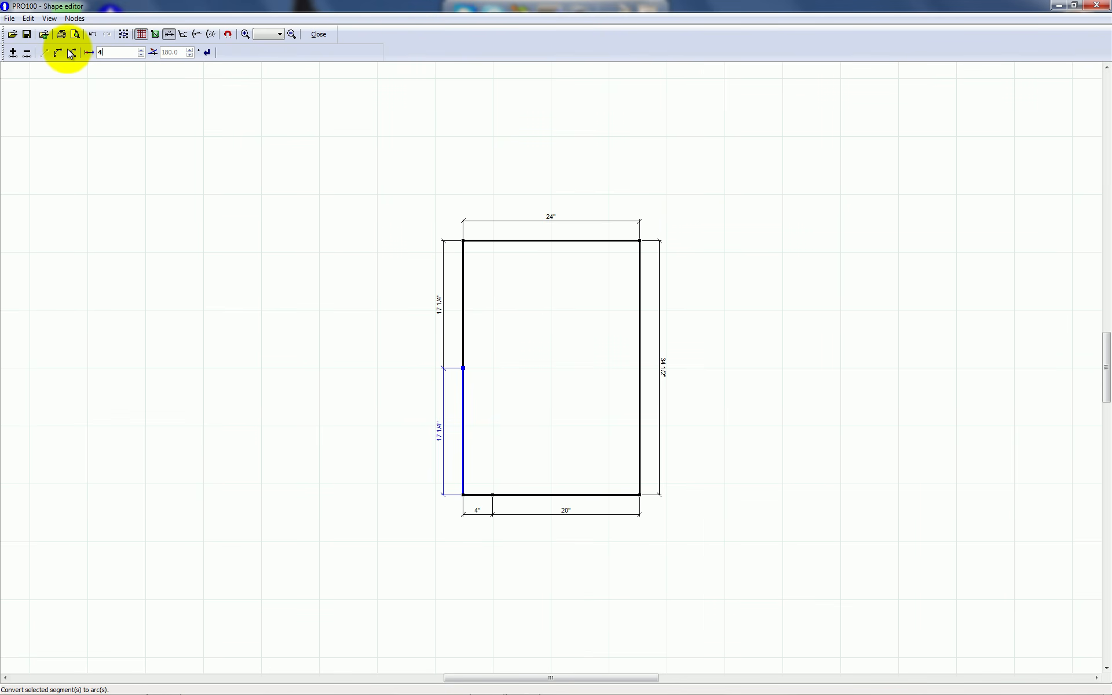
pyautogui.press('Return')
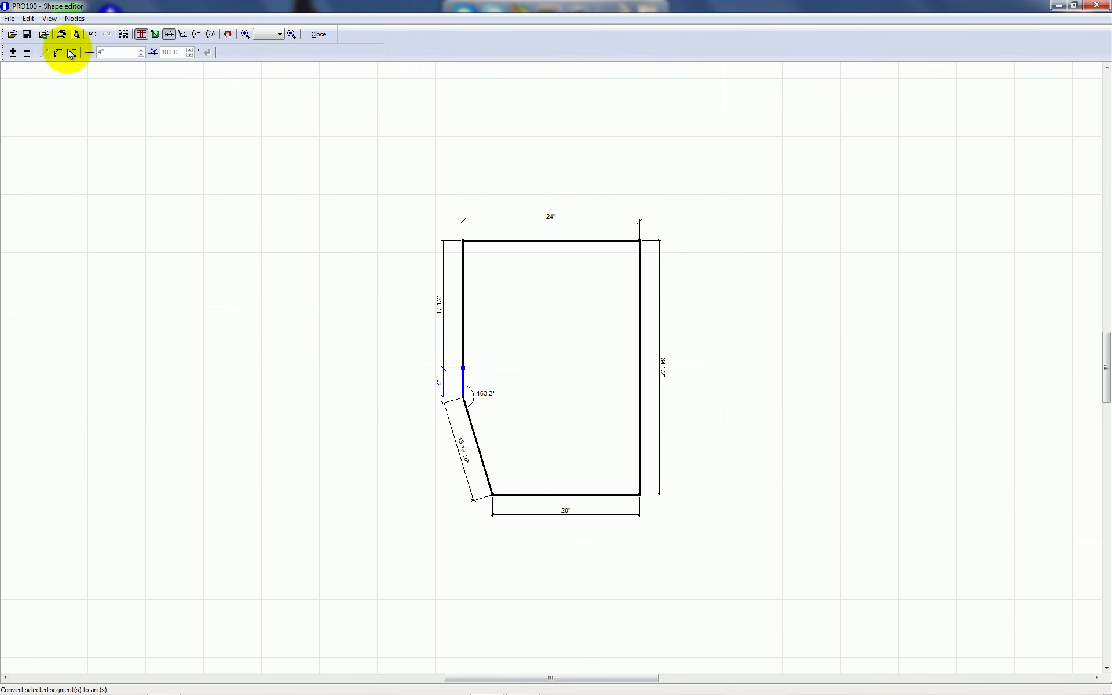
pyautogui.click(32, 19)
pyautogui.click(37, 31)
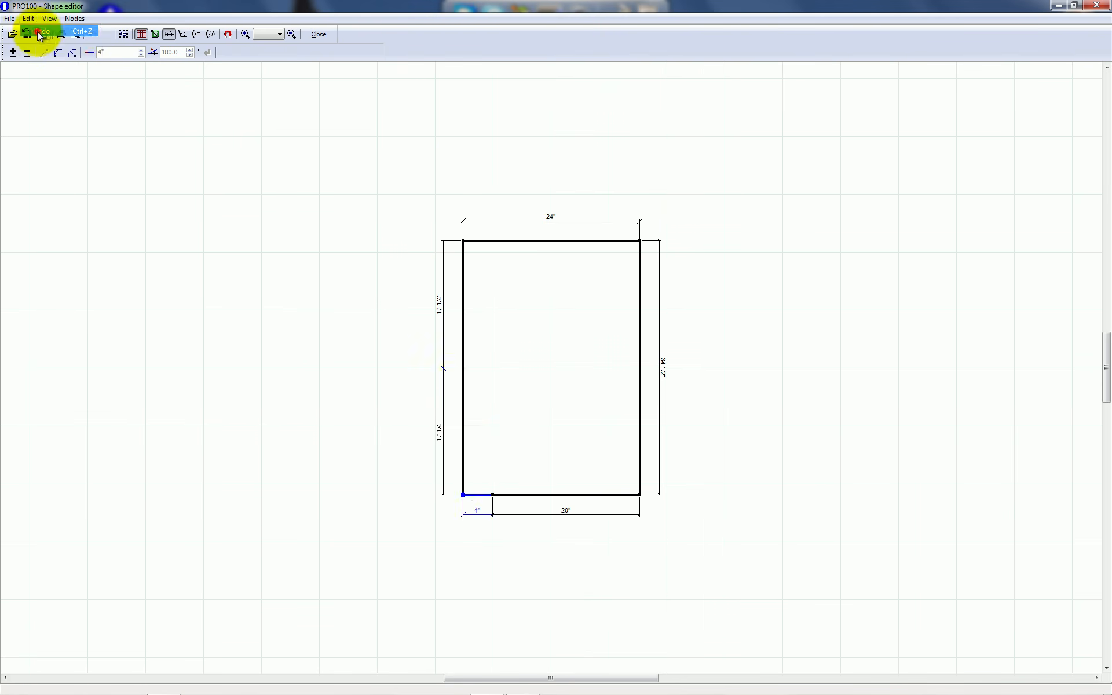
# Step: Set the left-edge segment above the lower-left corner to 4" long
pyautogui.doubleClick(112, 50)
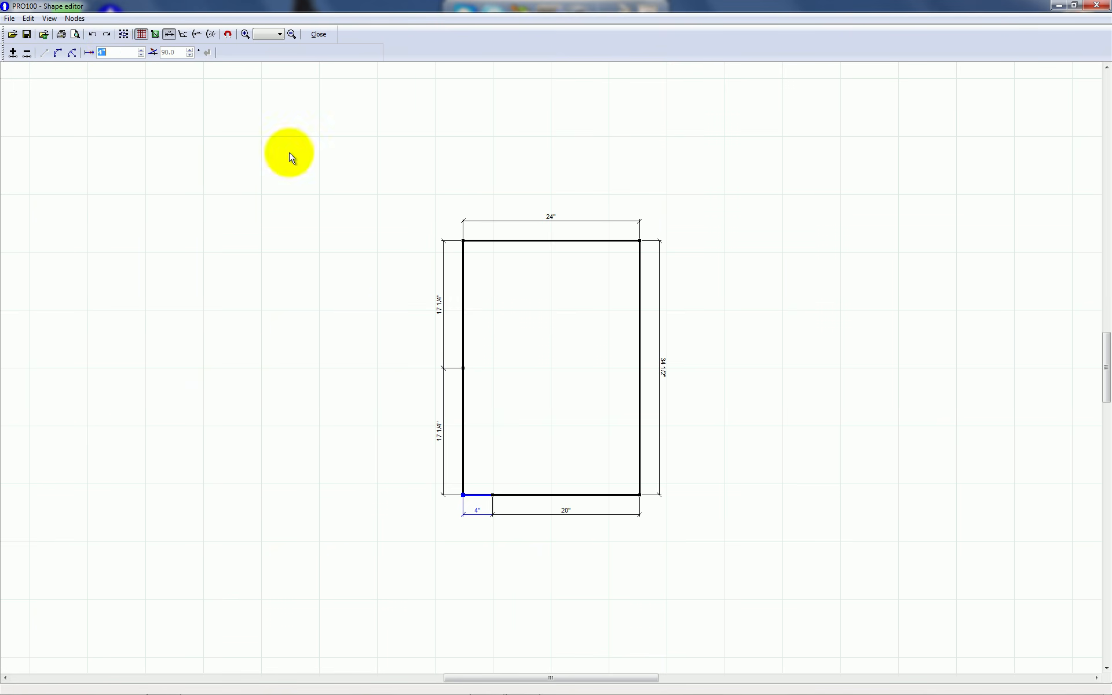
pyautogui.click(463, 369)
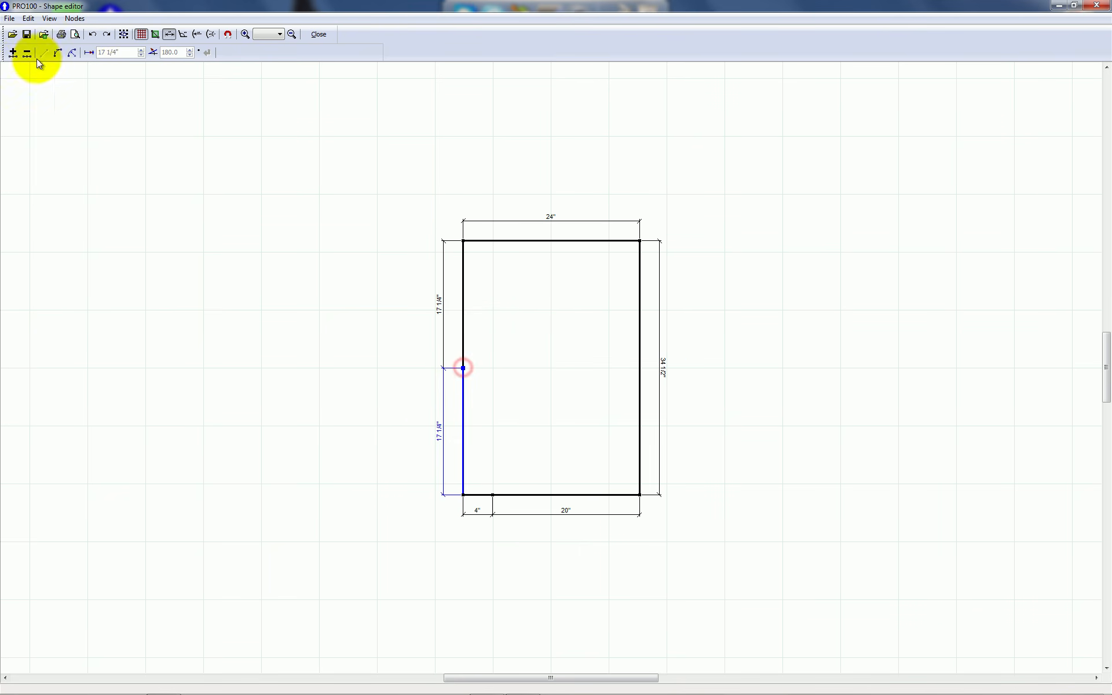
pyautogui.doubleClick(116, 51)
pyautogui.write('4')
pyautogui.press('Return')
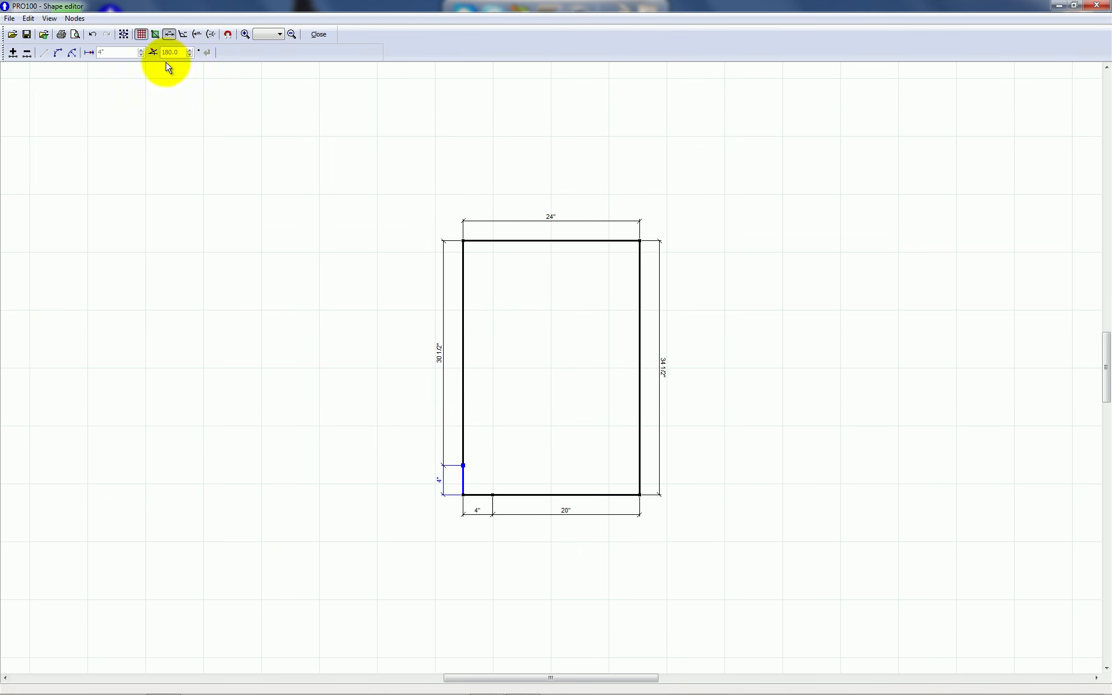
# Step: Set the angle at the left edge's lower node to 90° to form the toe-kick notch, and return to the room
pyautogui.doubleClick(179, 52)
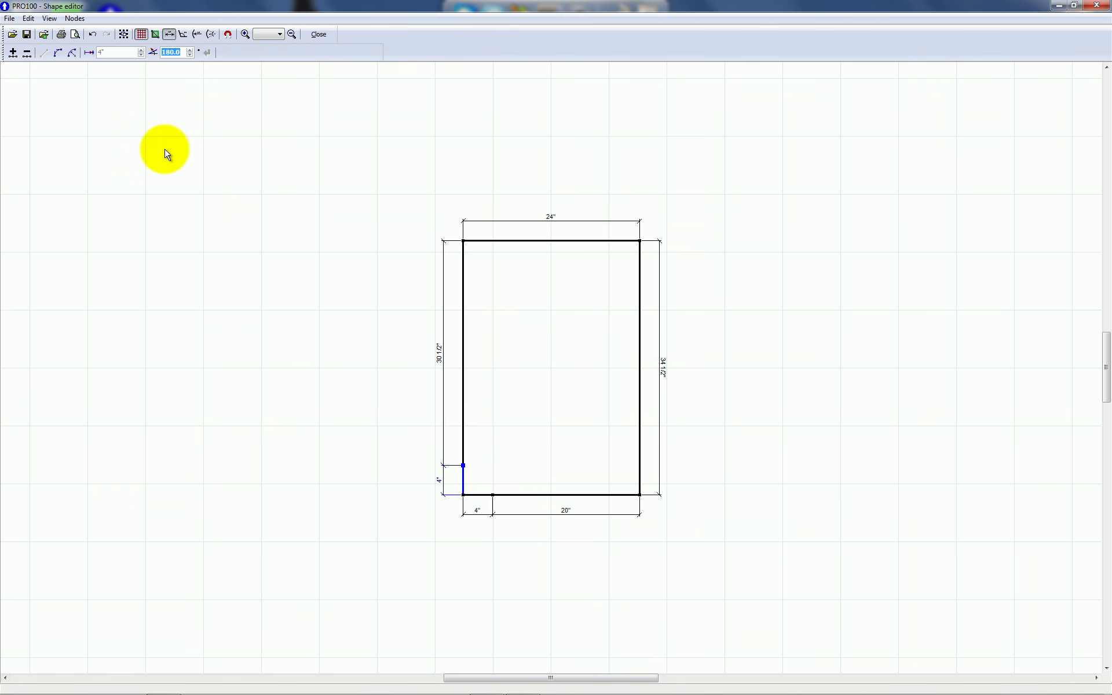
pyautogui.write('90')
pyautogui.press('Return')
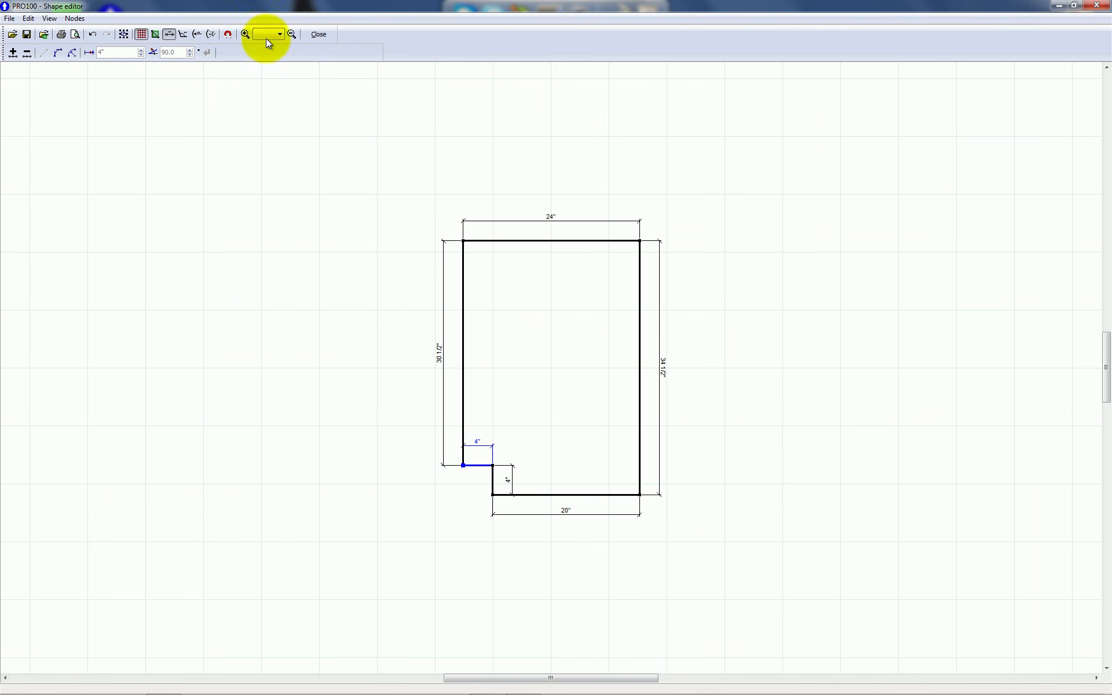
pyautogui.click(320, 34)
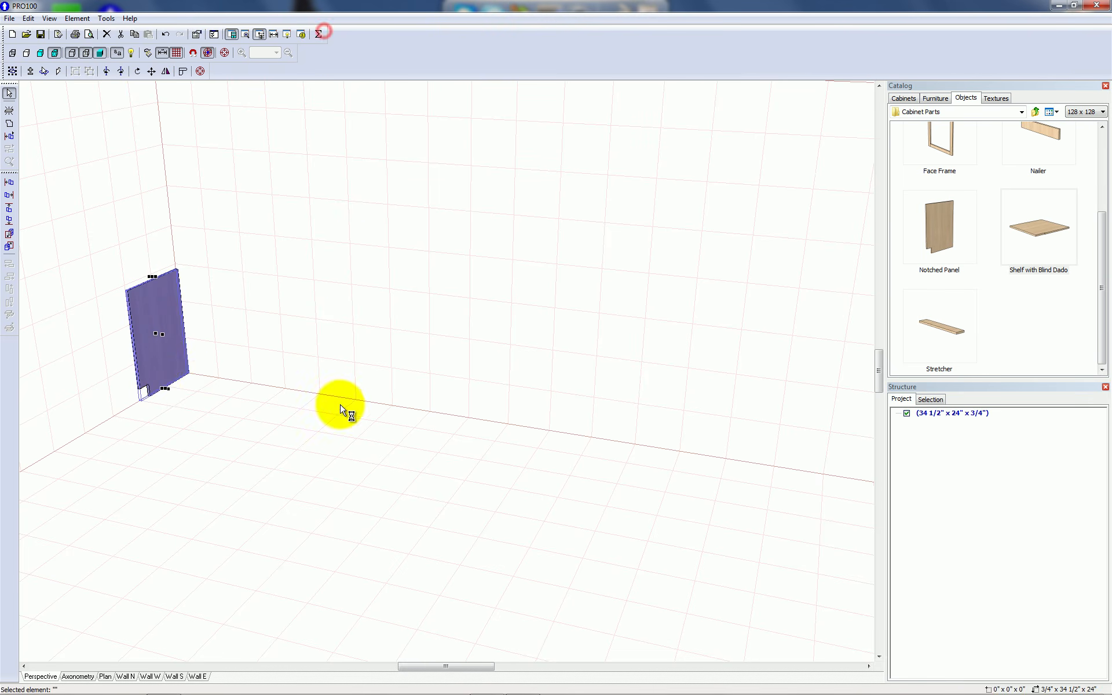
pyautogui.click(204, 384)
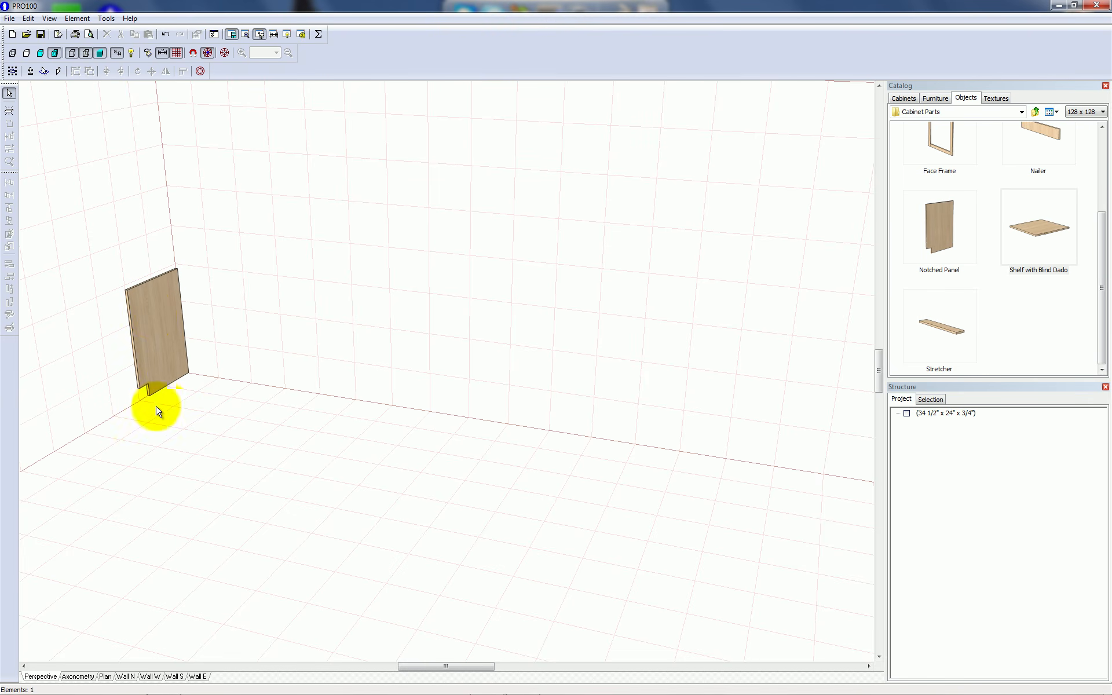
# Step: Name the notched side panel "Left Panel" in its properties
pyautogui.doubleClick(151, 314)
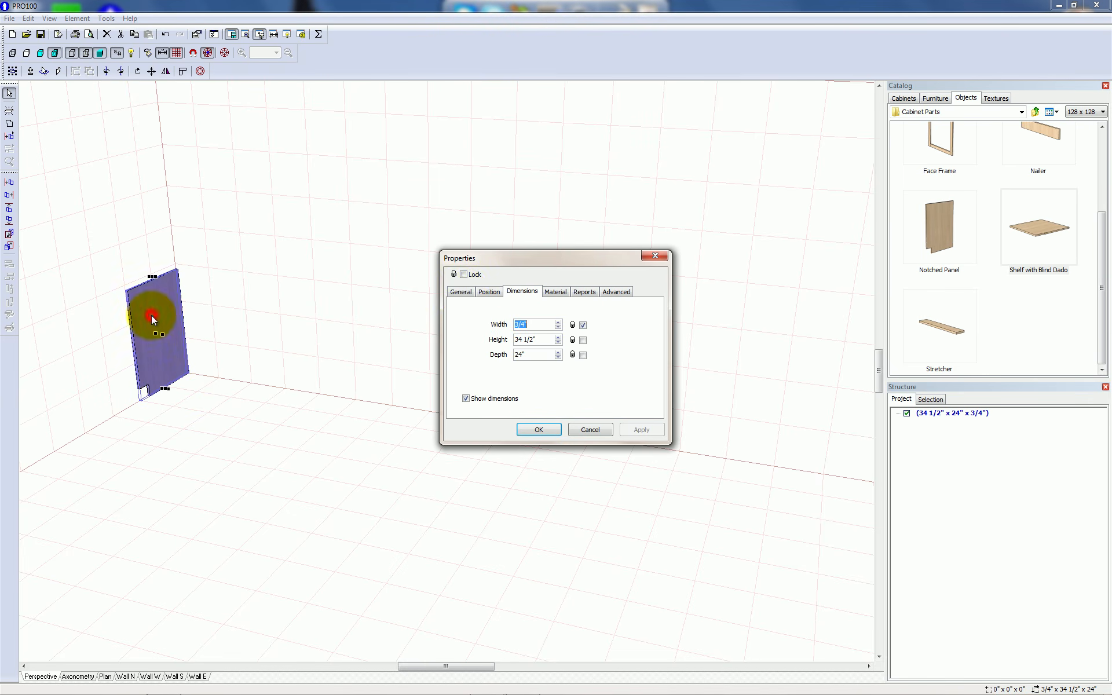
pyautogui.click(461, 291)
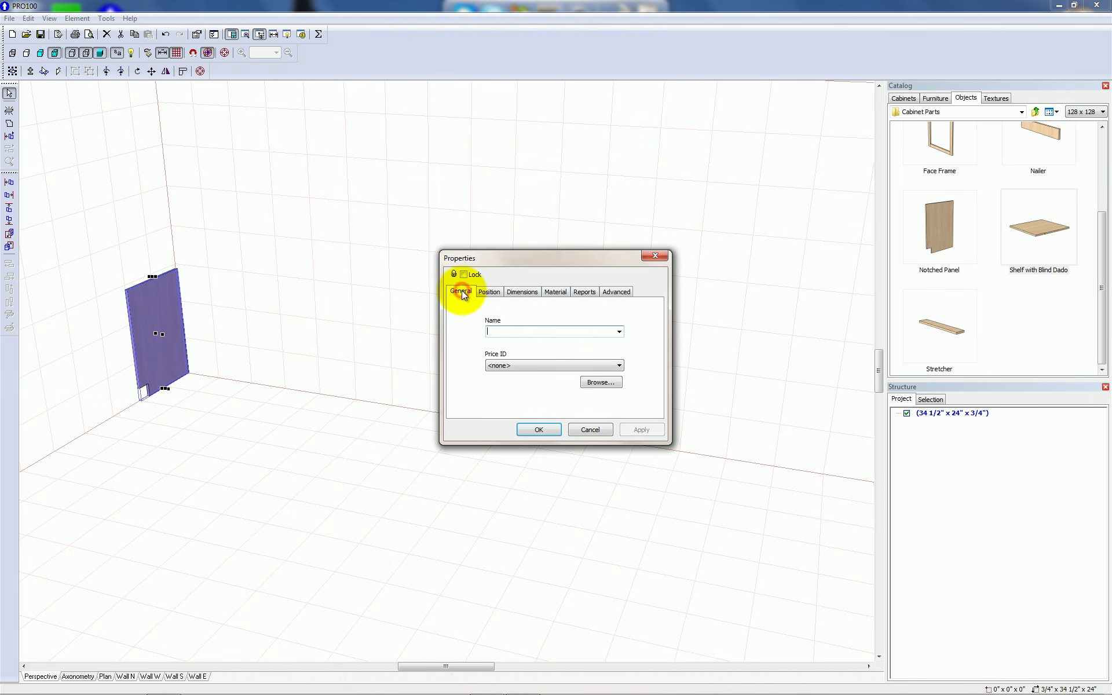
pyautogui.write('Left Panel')
pyautogui.press('Return')
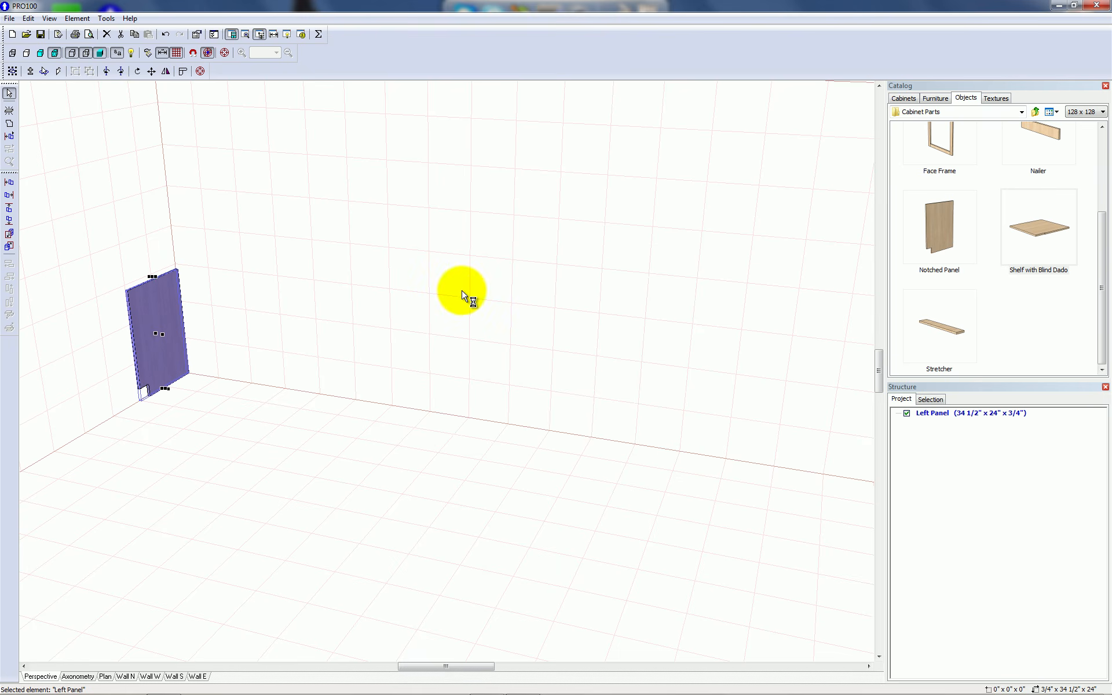
# Step: Copy the left panel about 27 1/2" along the back wall and move the copy flush to the back
pyautogui.click(111, 454)
pyautogui.moveTo(105, 415)
pyautogui.mouseDown()
pyautogui.moveTo(168, 421)
pyautogui.moveTo(156, 413)
pyautogui.mouseUp()
pyautogui.click(62, 339)
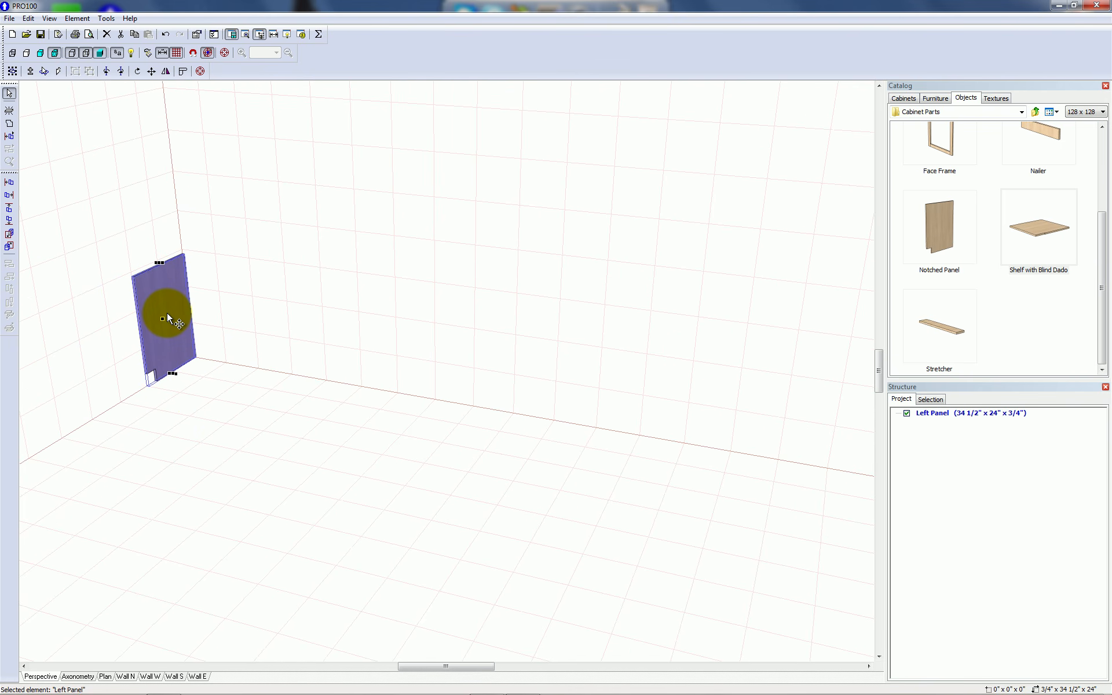
pyautogui.click(199, 72)
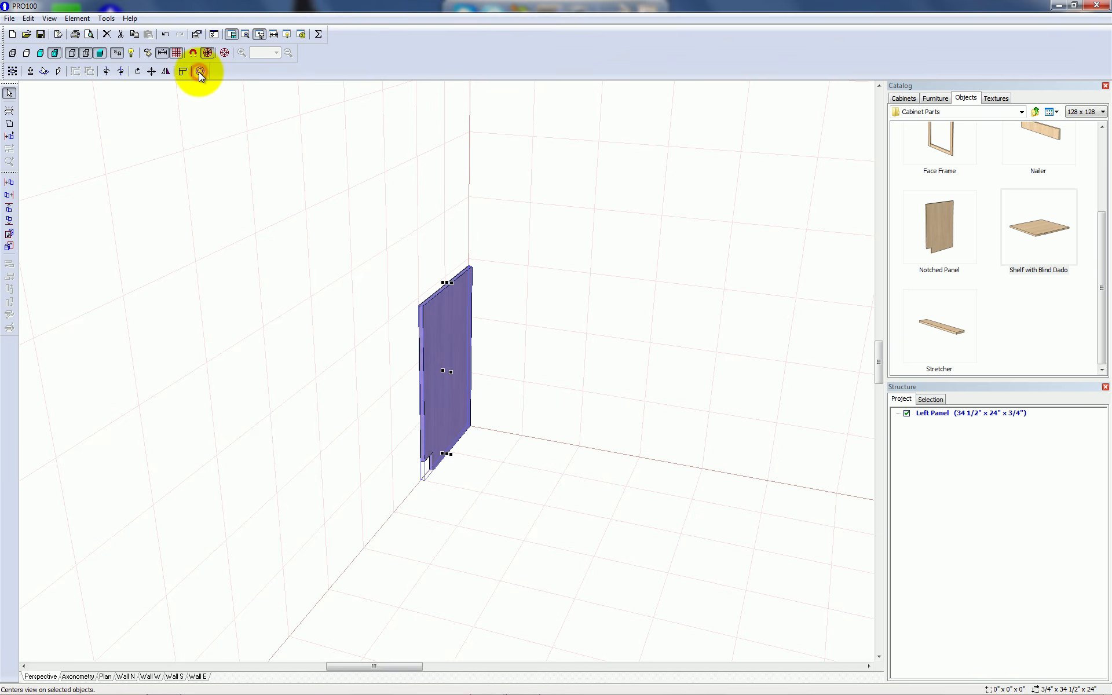
pyautogui.click(621, 320)
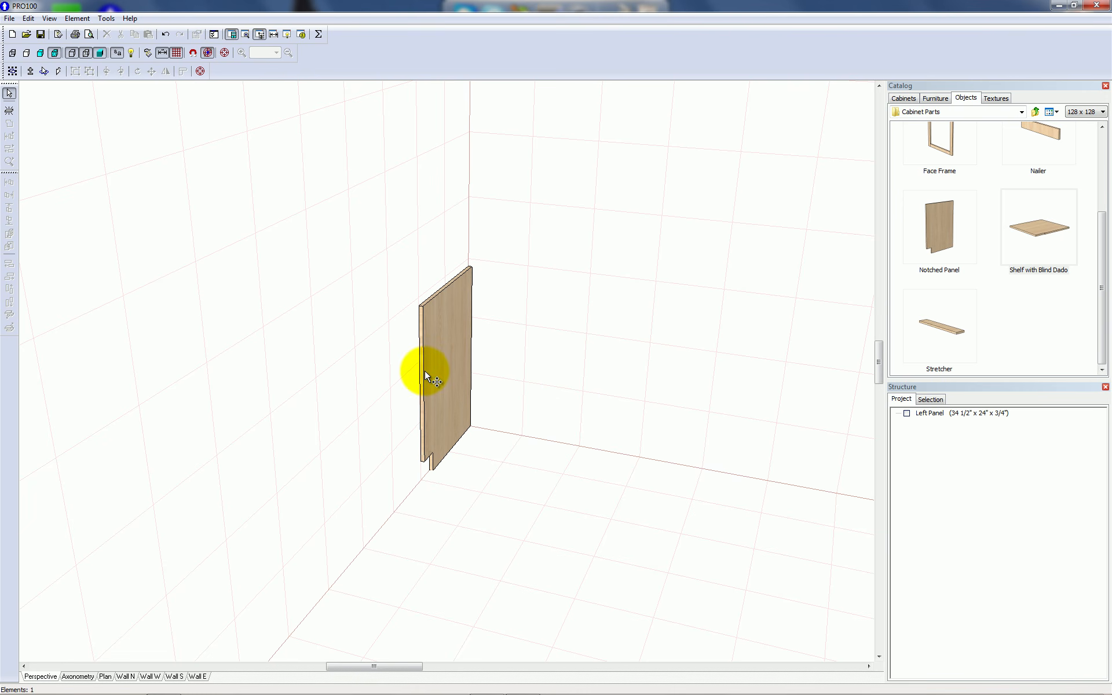
pyautogui.click(426, 371)
pyautogui.moveTo(426, 371); pyautogui.dragTo(577, 393)
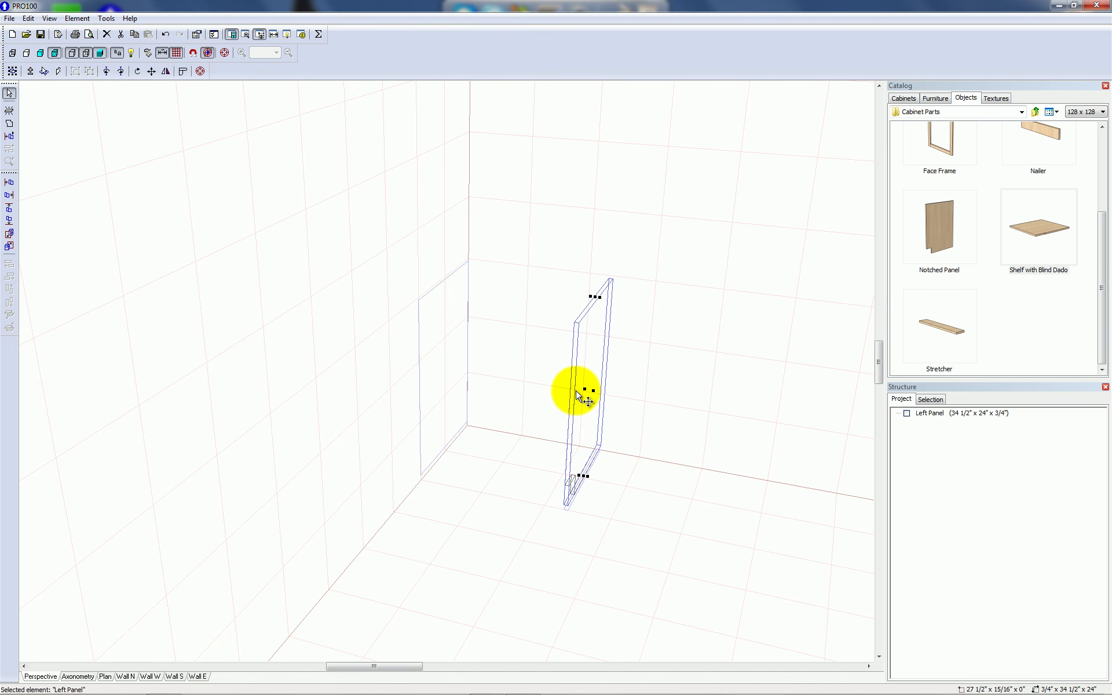
pyautogui.moveTo(578, 394); pyautogui.dragTo(579, 391)
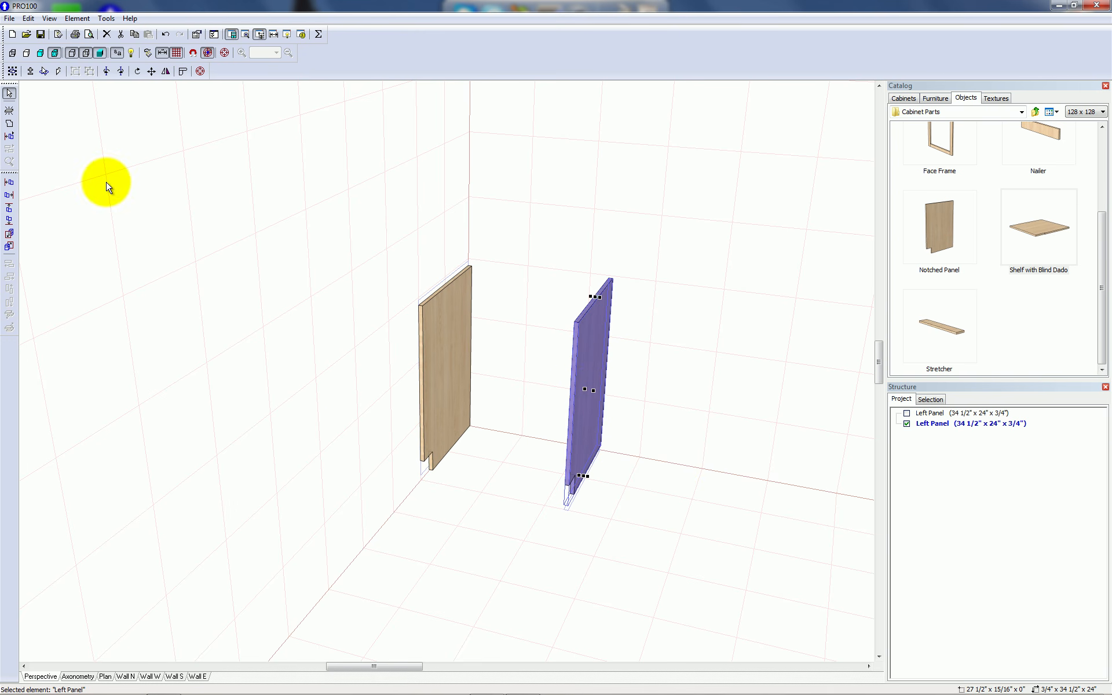
pyautogui.click(9, 233)
pyautogui.click(9, 246)
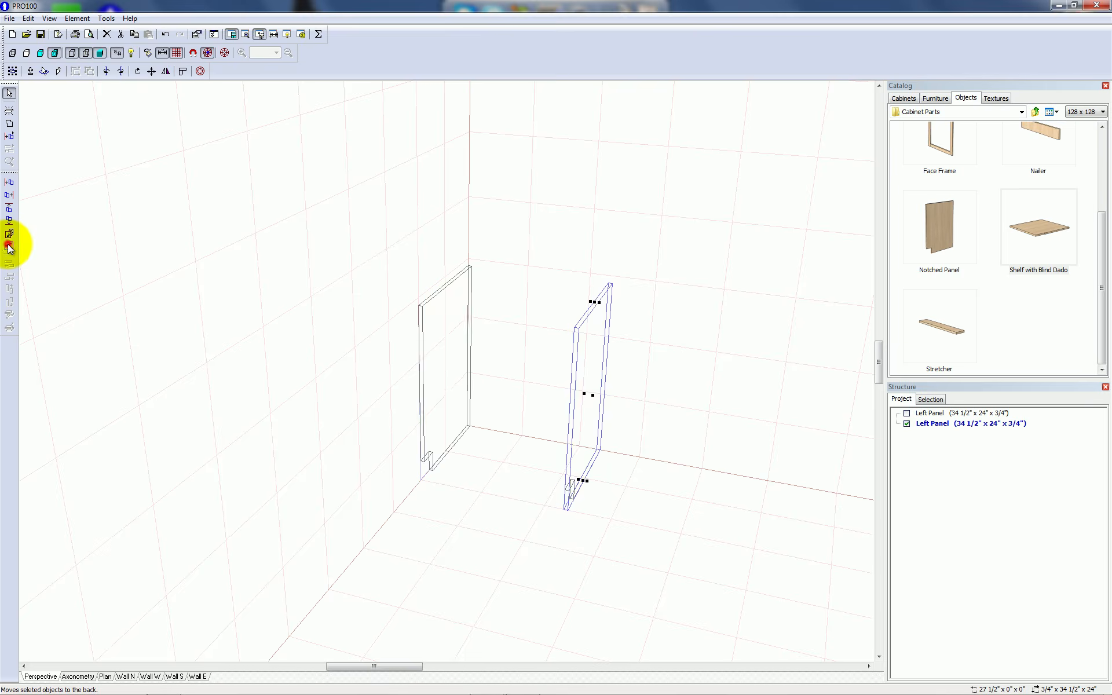
# Step: Rename the copied side panel as "Right Panel" and deselect it
pyautogui.doubleClick(581, 358)
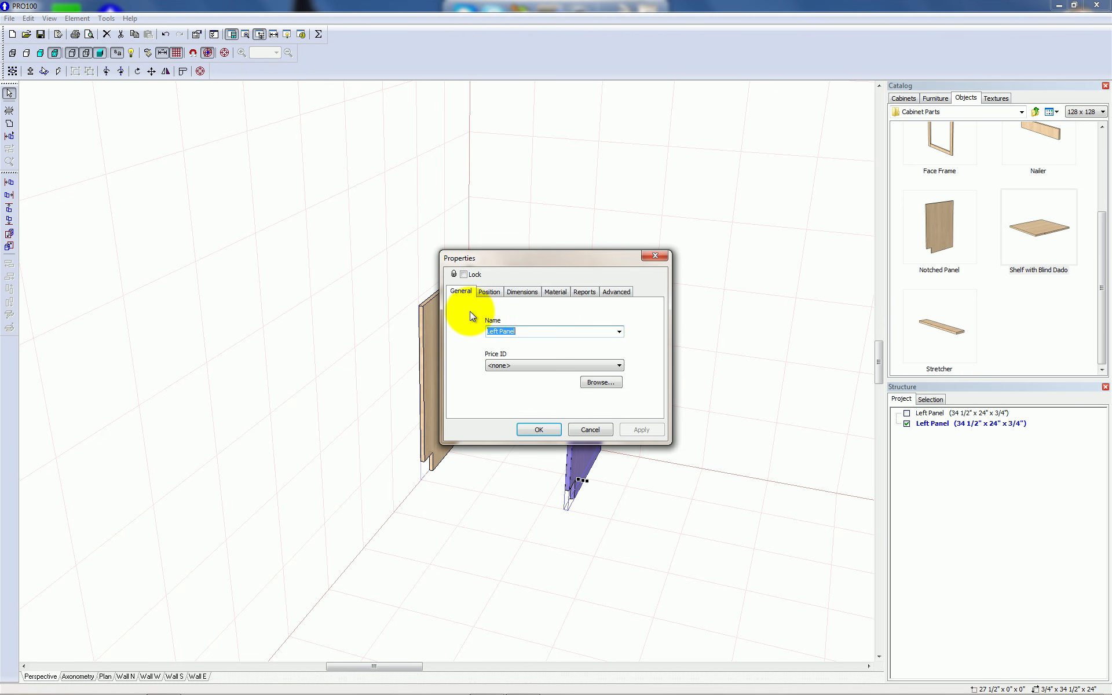
pyautogui.write('Right P')
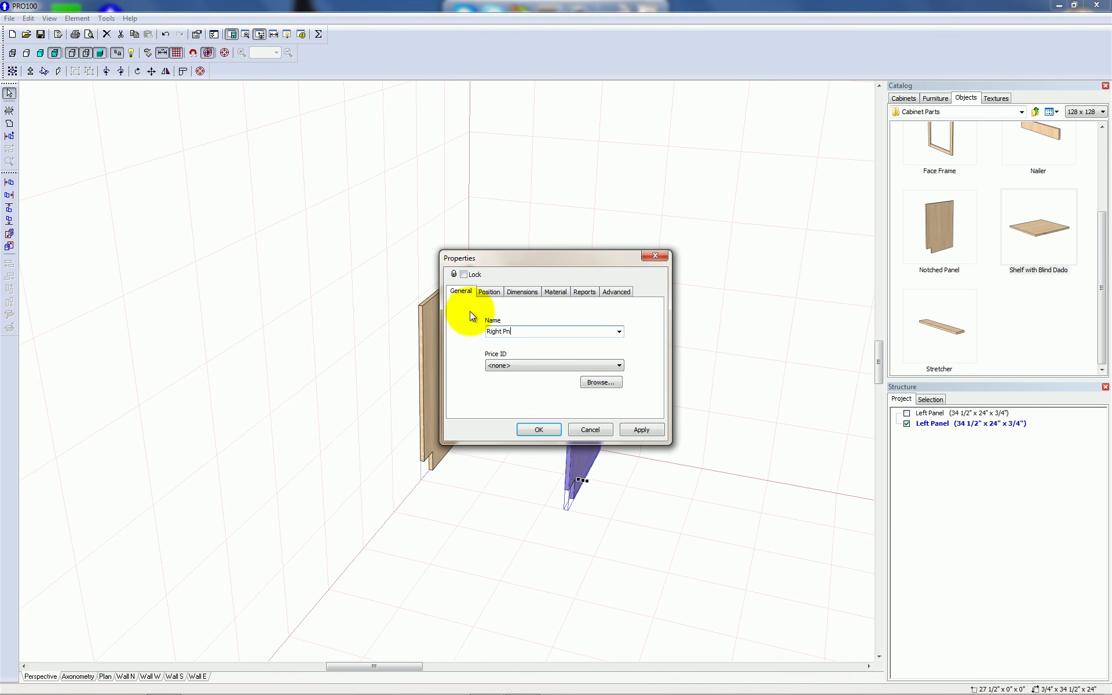
pyautogui.write('anel')
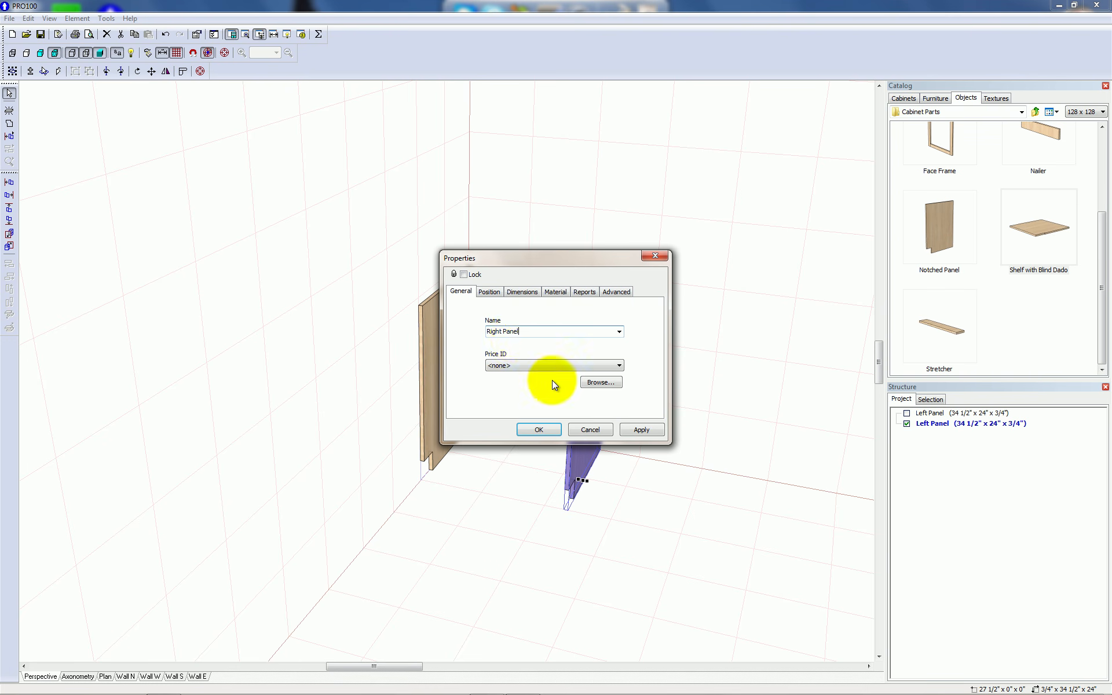
pyautogui.click(644, 431)
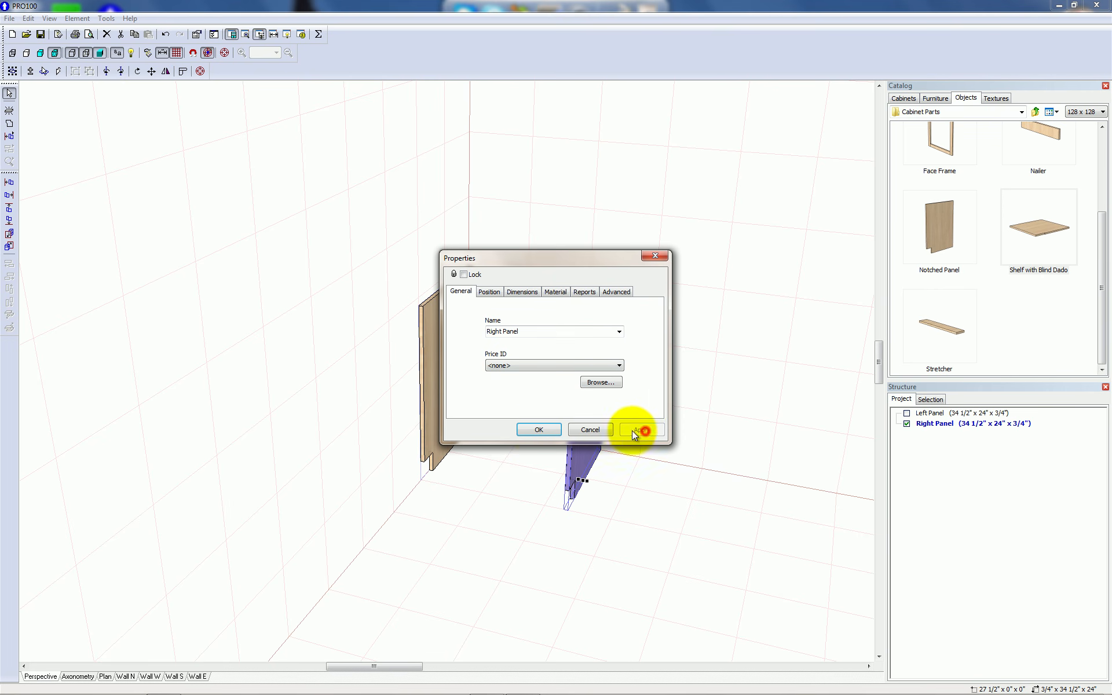
pyautogui.click(533, 430)
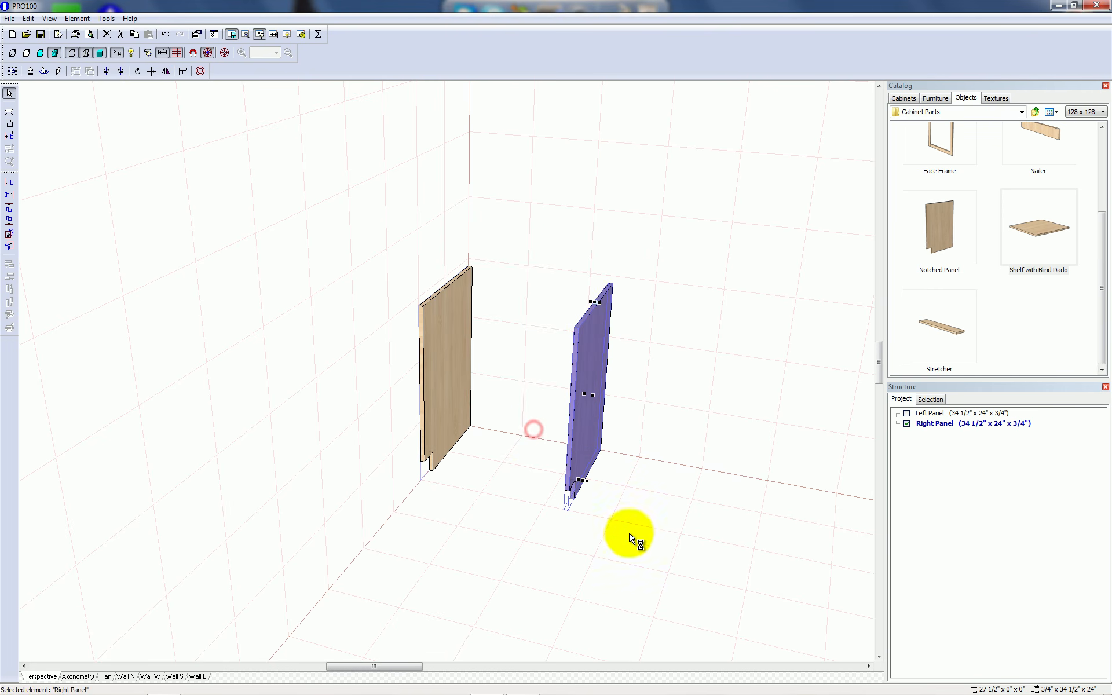
pyautogui.click(664, 489)
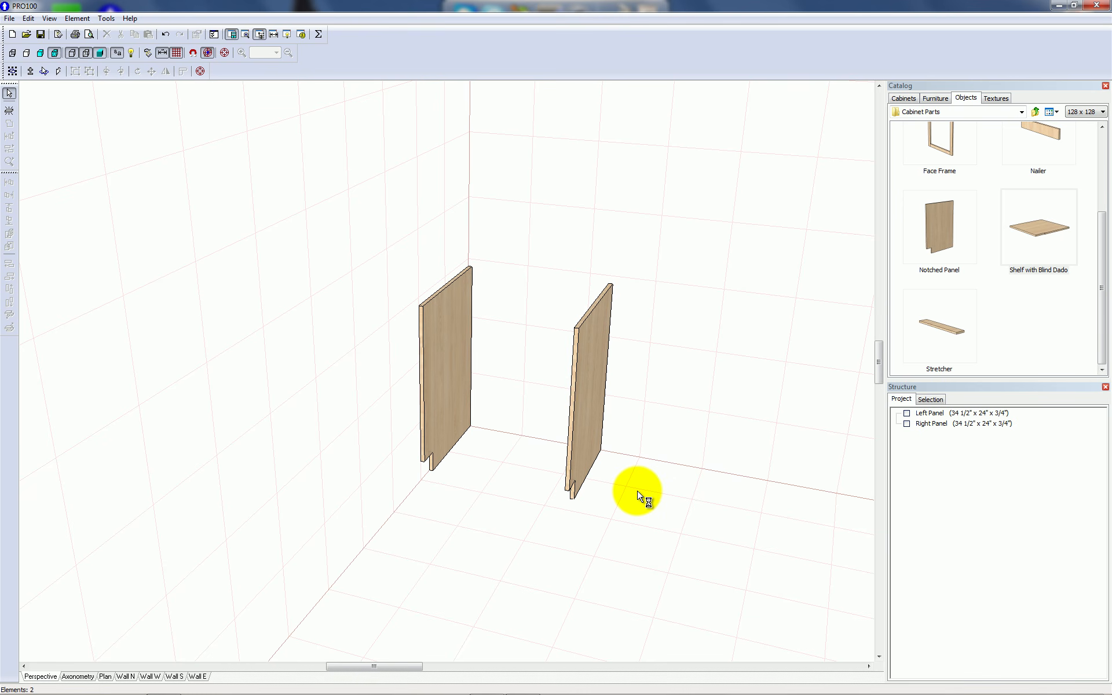
# Step: Insert a Shelf with Blind Dado from the catalog between the side panels, and move it to the back and against the left panel
pyautogui.moveTo(572, 457); pyautogui.dragTo(696, 511)
pyautogui.click(713, 482)
pyautogui.scroll(-2, 743, 479)
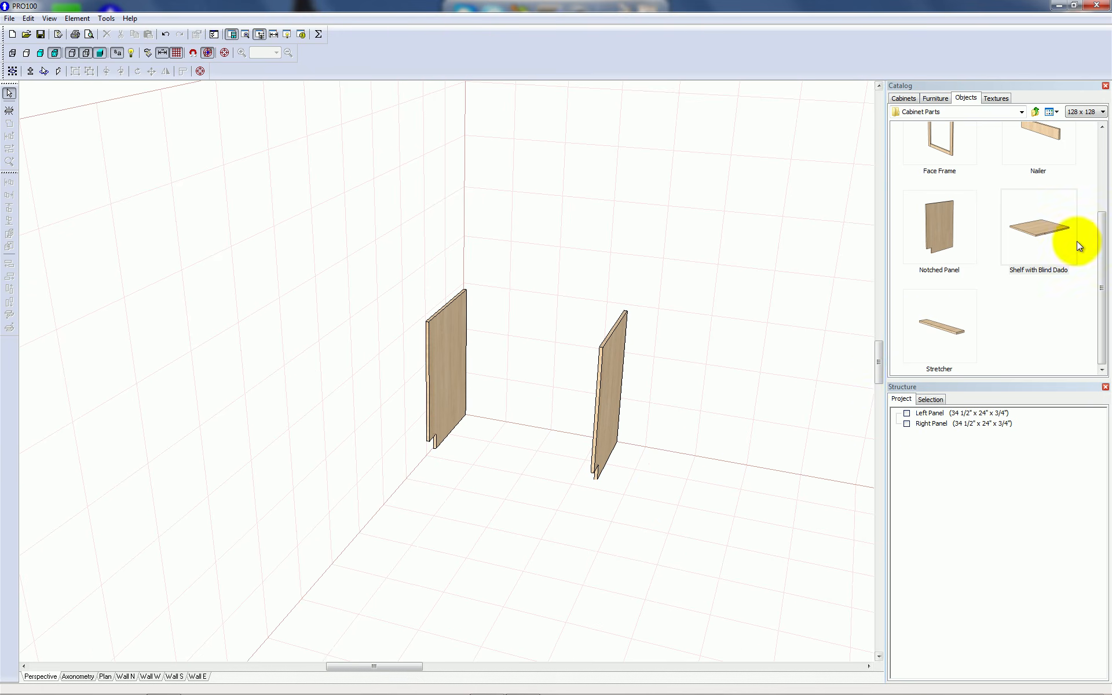
pyautogui.click(1058, 219)
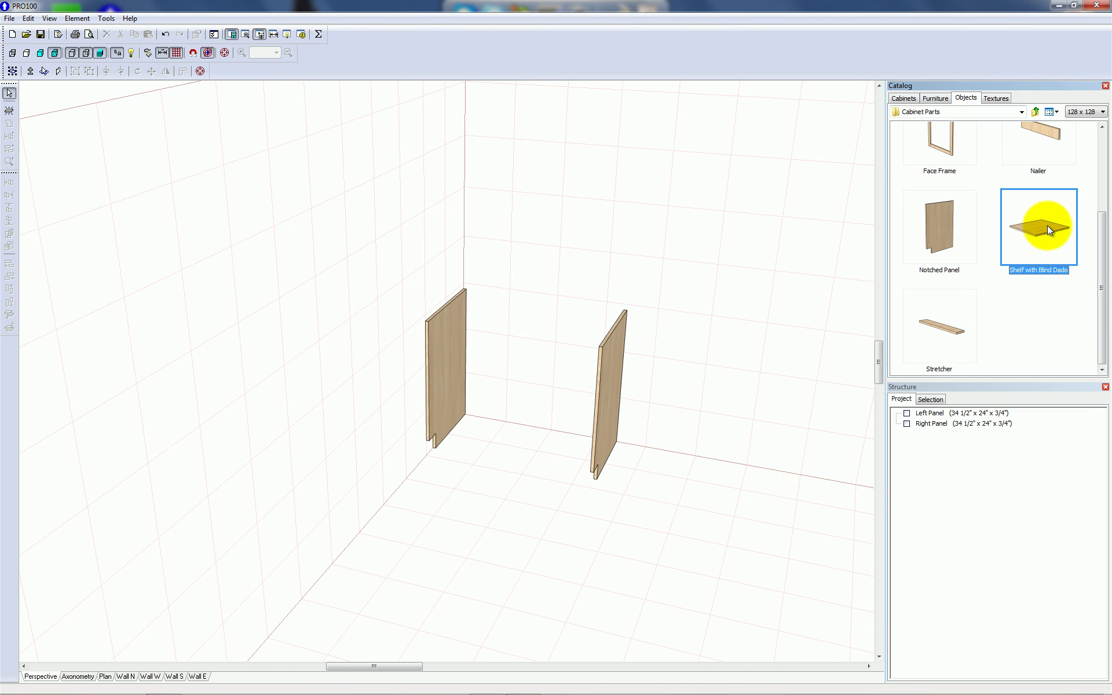
pyautogui.moveTo(1047, 220); pyautogui.dragTo(499, 477)
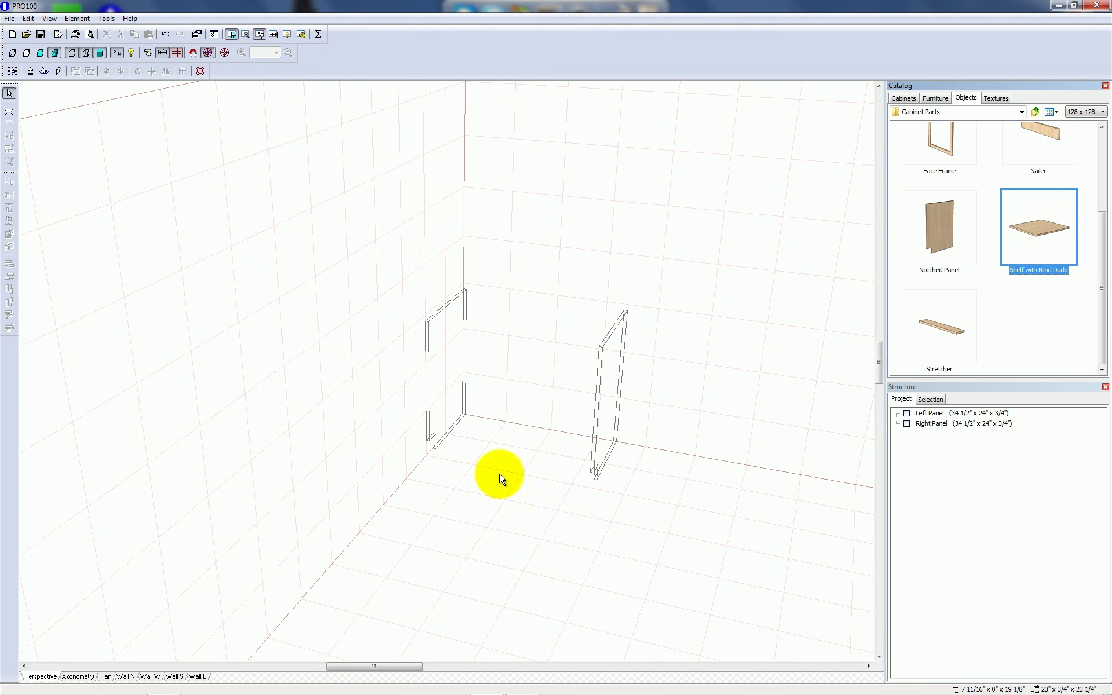
pyautogui.click(627, 496)
pyautogui.click(467, 480)
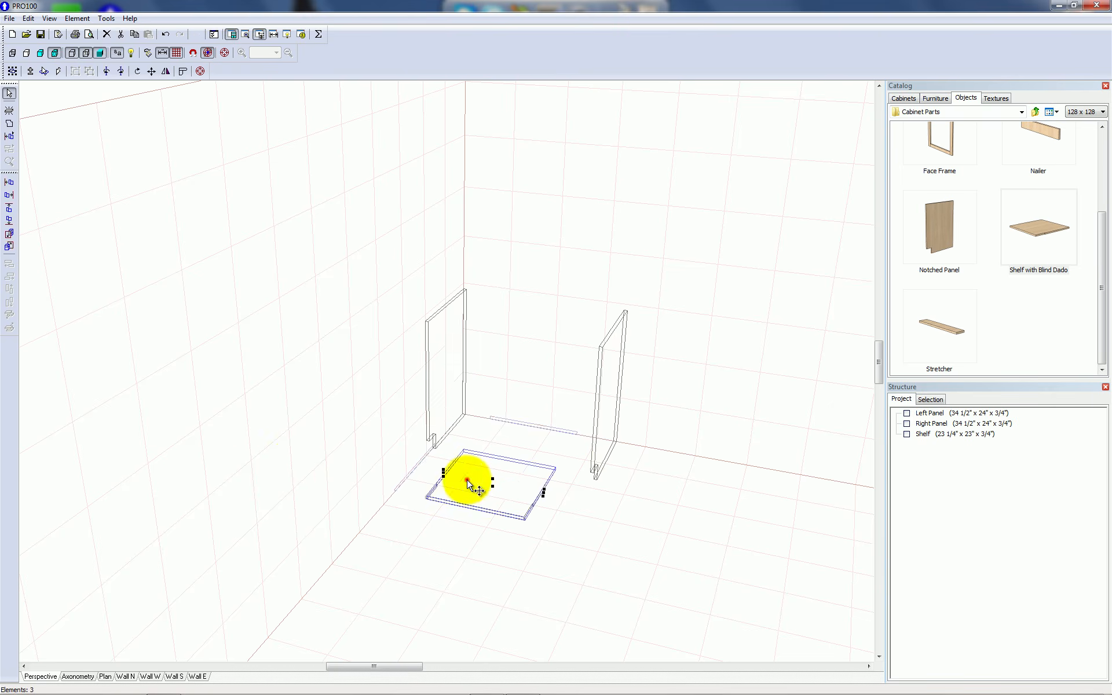
pyautogui.click(10, 246)
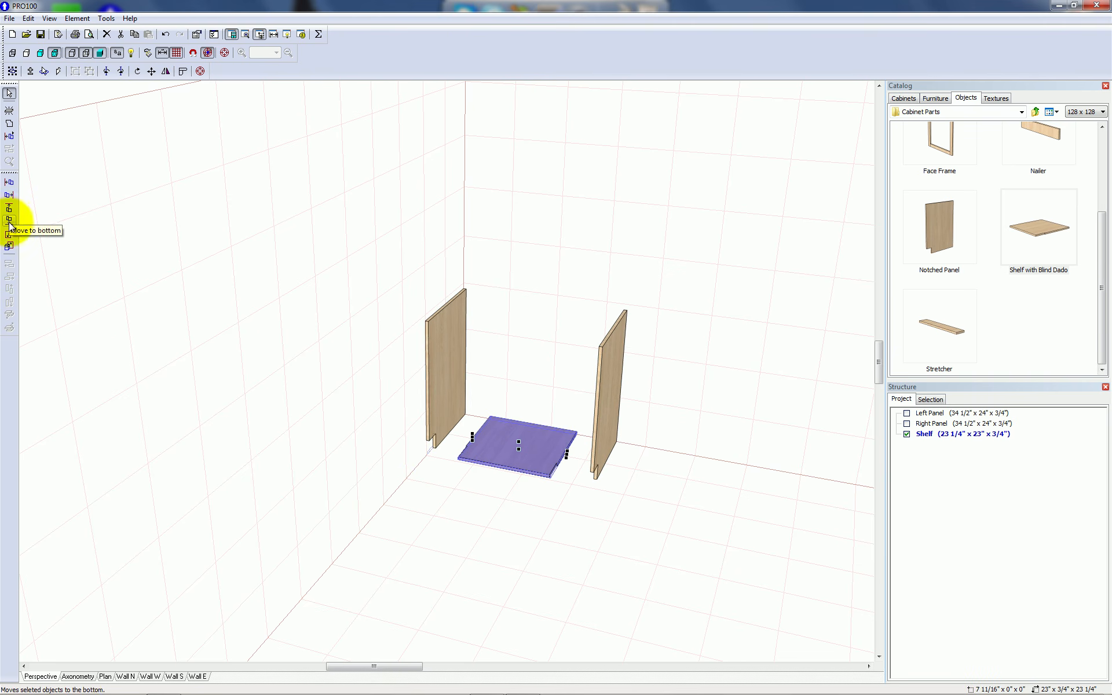
pyautogui.click(10, 182)
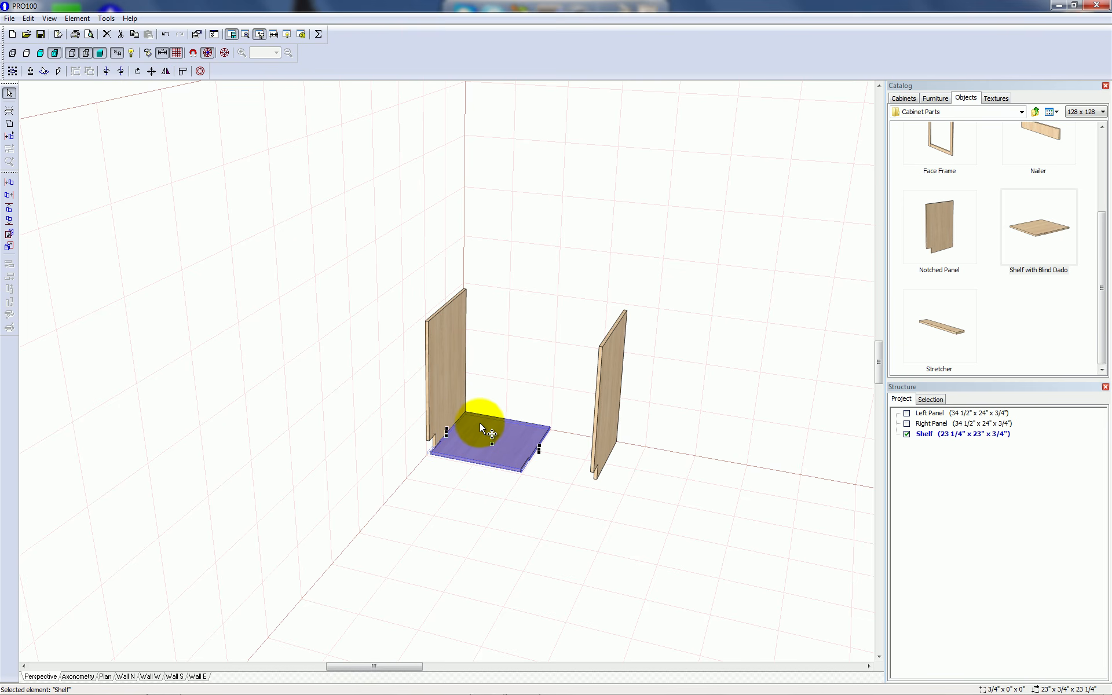
pyautogui.moveTo(496, 502); pyautogui.dragTo(465, 491, button='right')
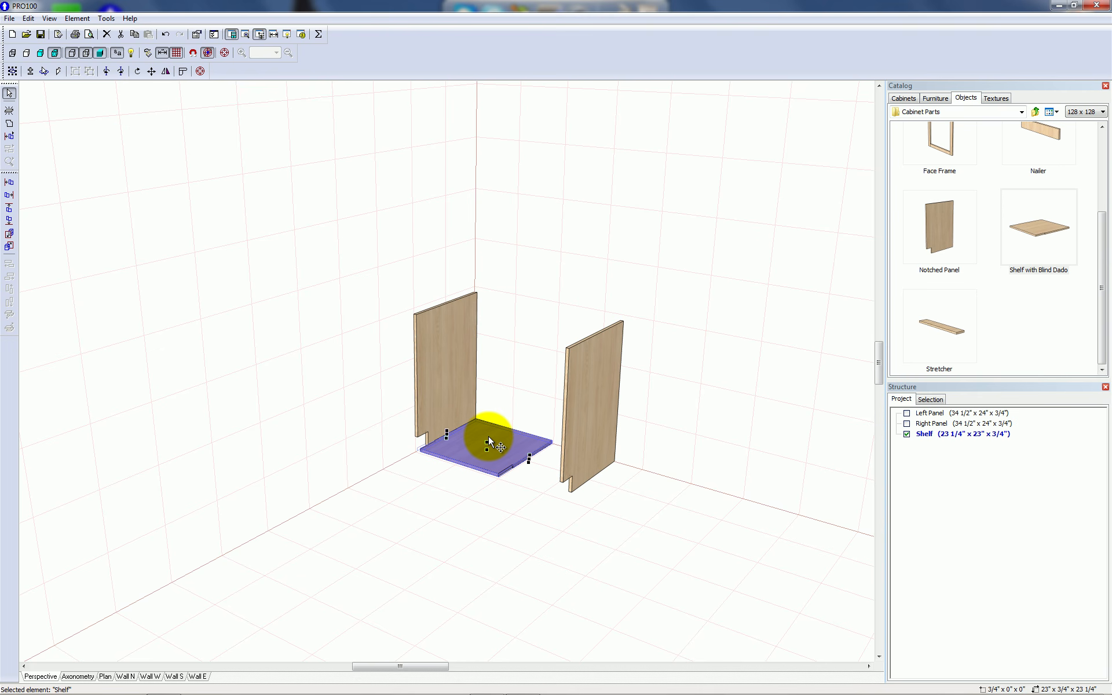
pyautogui.doubleClick(489, 439)
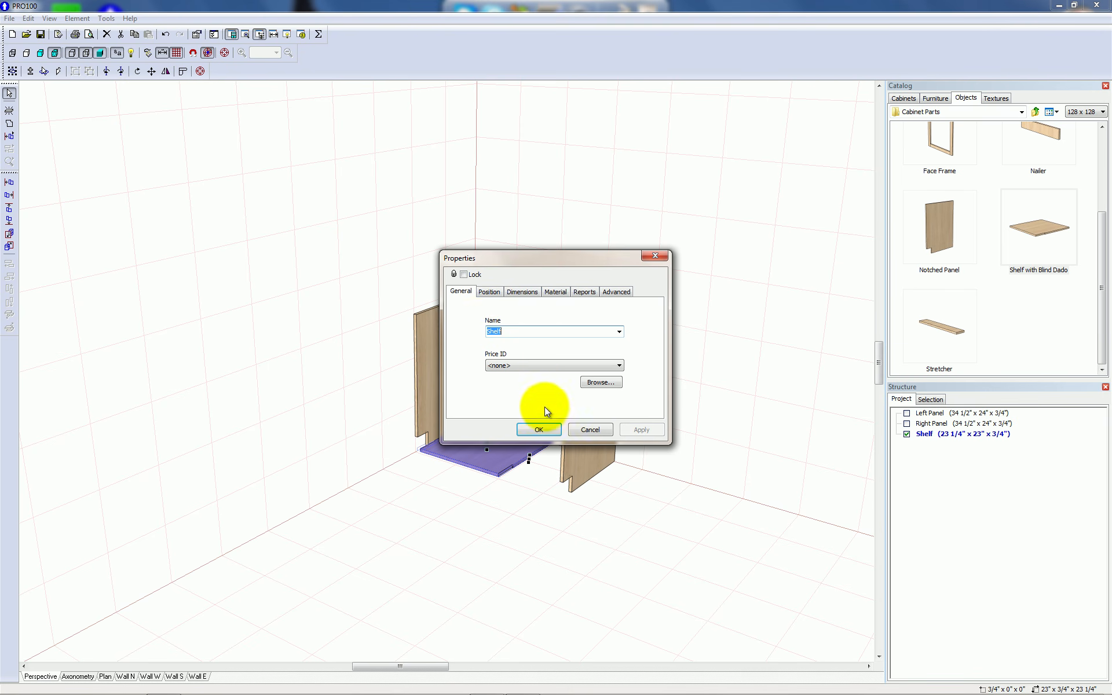
pyautogui.click(588, 429)
pyautogui.rightClick(488, 437)
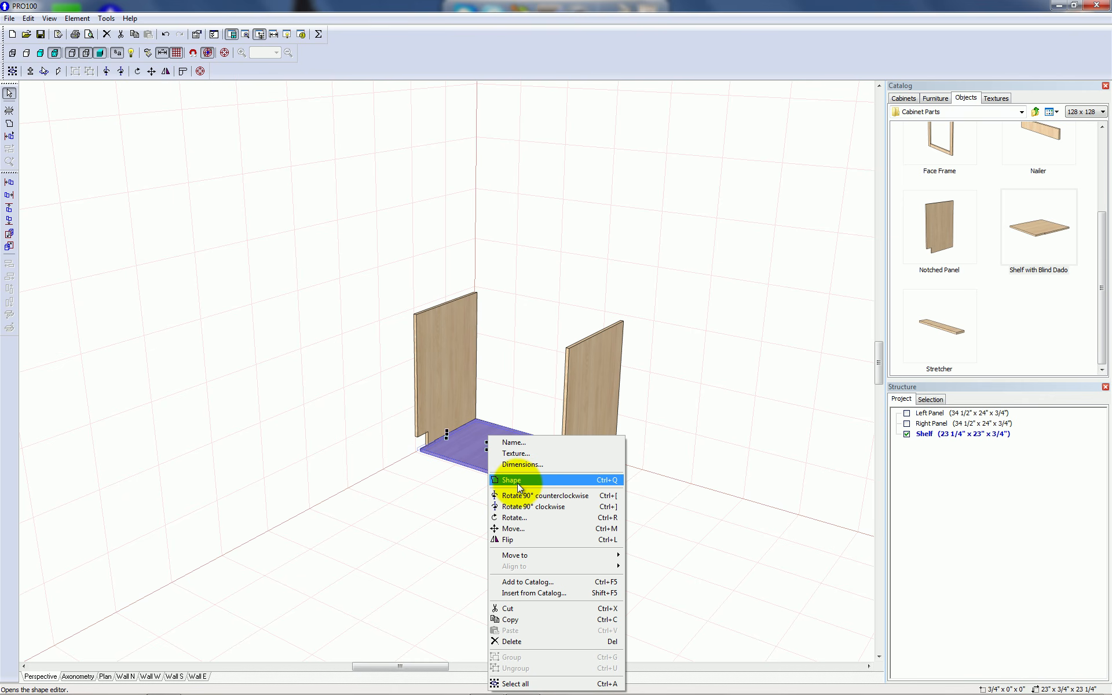
pyautogui.click(458, 488)
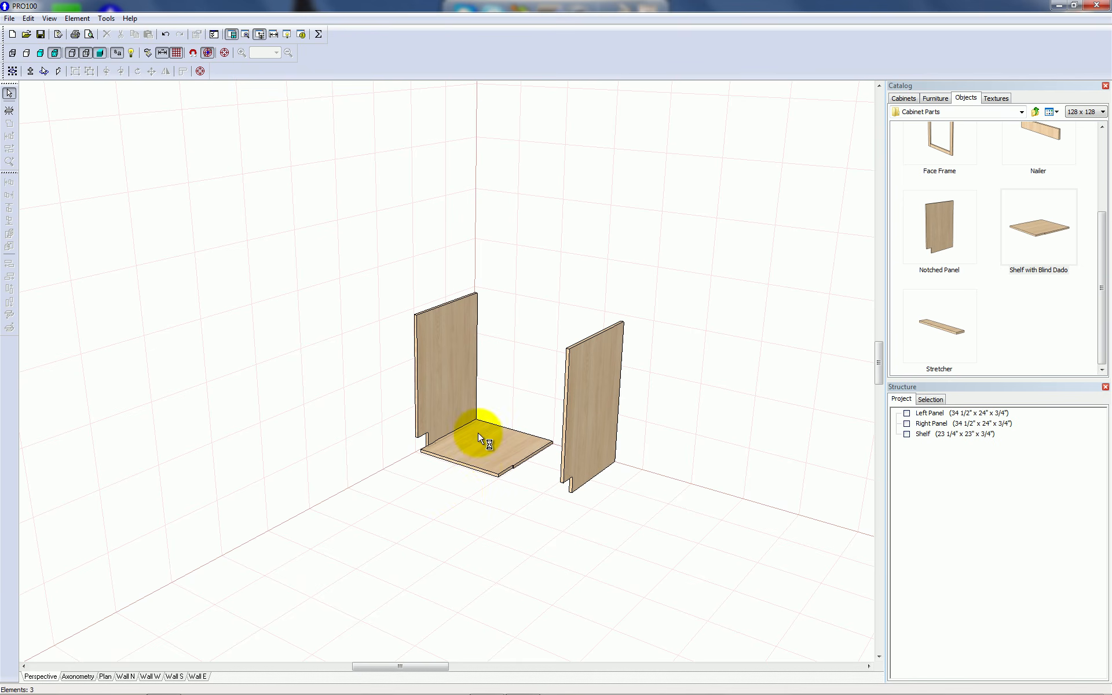
pyautogui.click(474, 453)
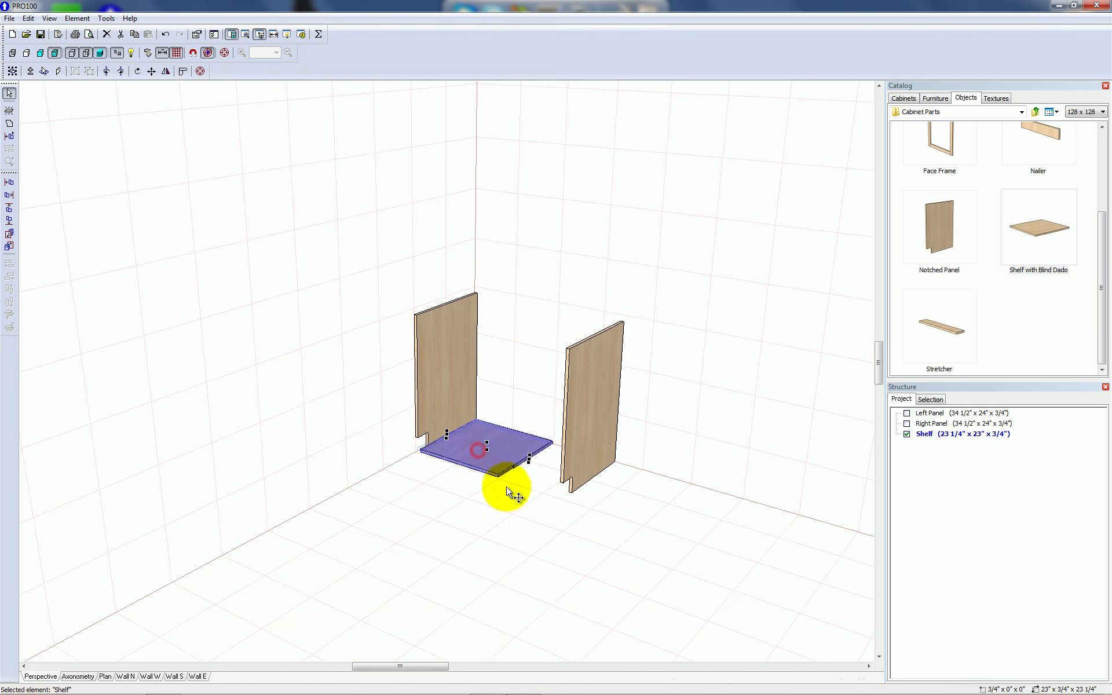
# Step: Set the shelf's bottom position to 4" above the floor and apply it
pyautogui.doubleClick(488, 441)
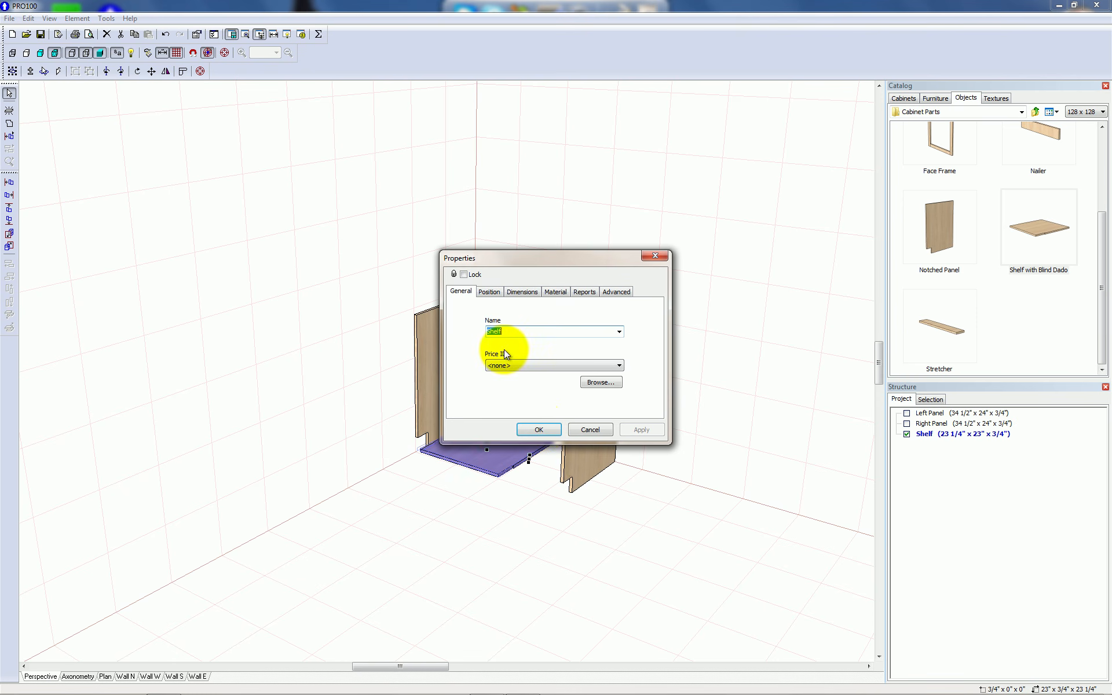
pyautogui.click(489, 291)
pyautogui.moveTo(497, 257); pyautogui.dragTo(706, 168)
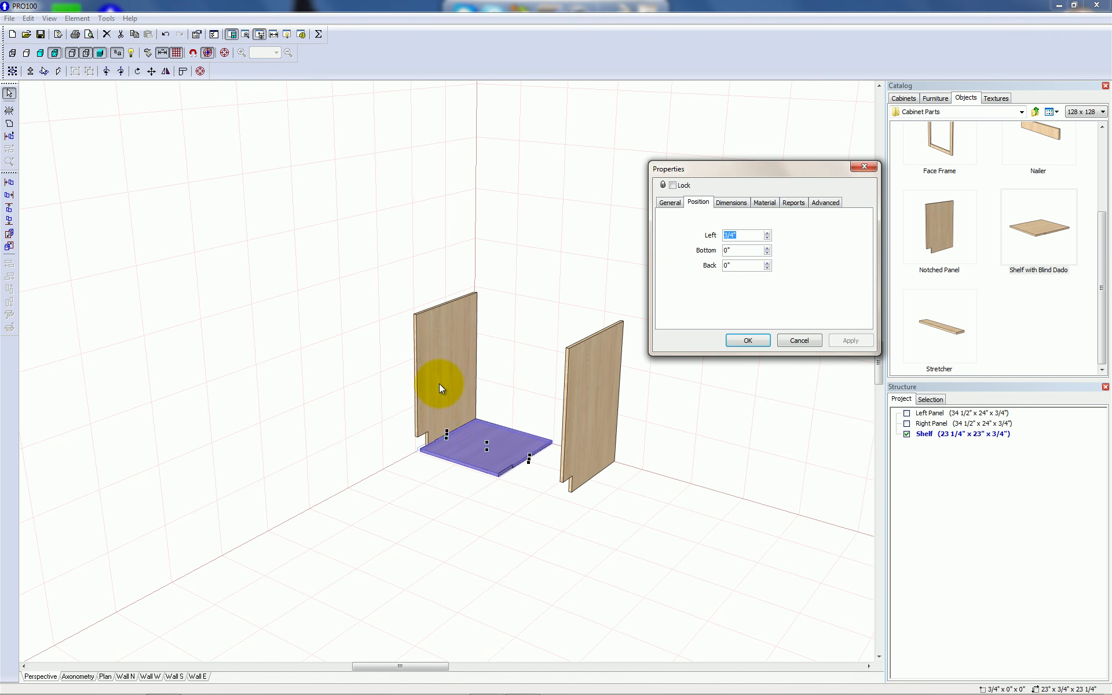
pyautogui.click(745, 250)
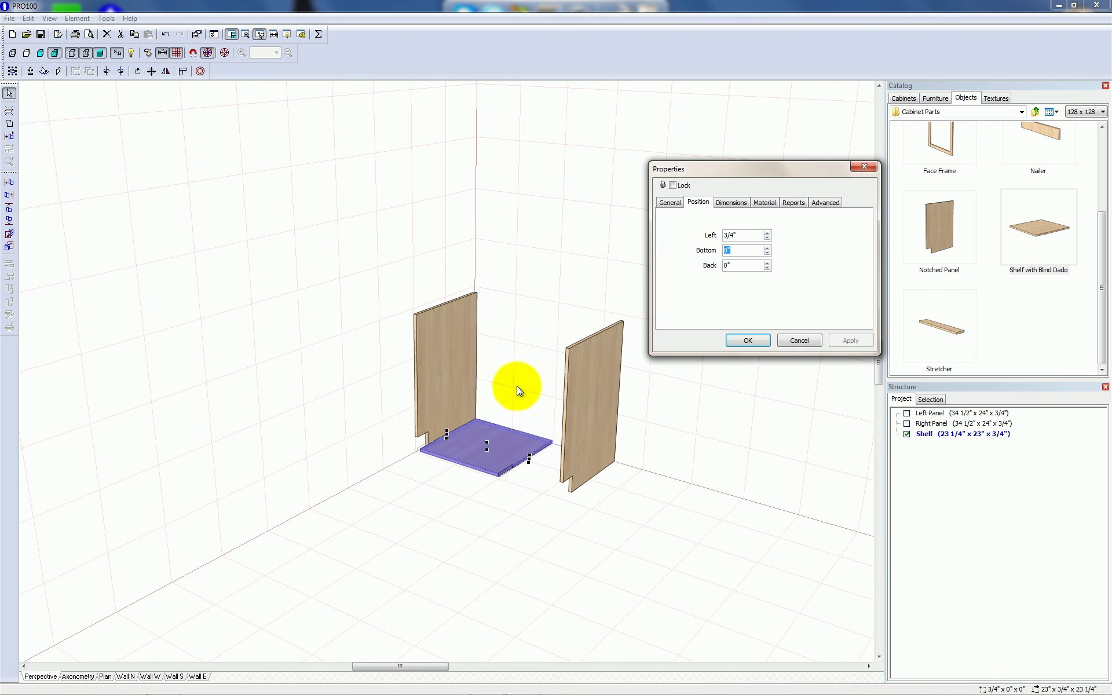
pyautogui.click(741, 265)
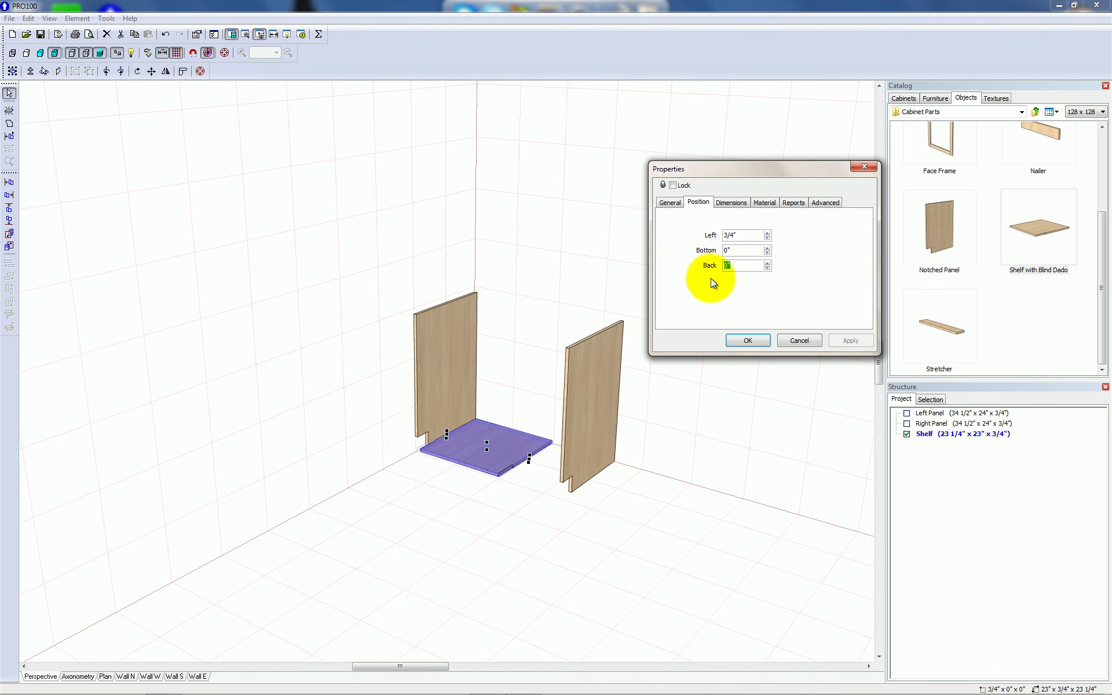
pyautogui.click(744, 250)
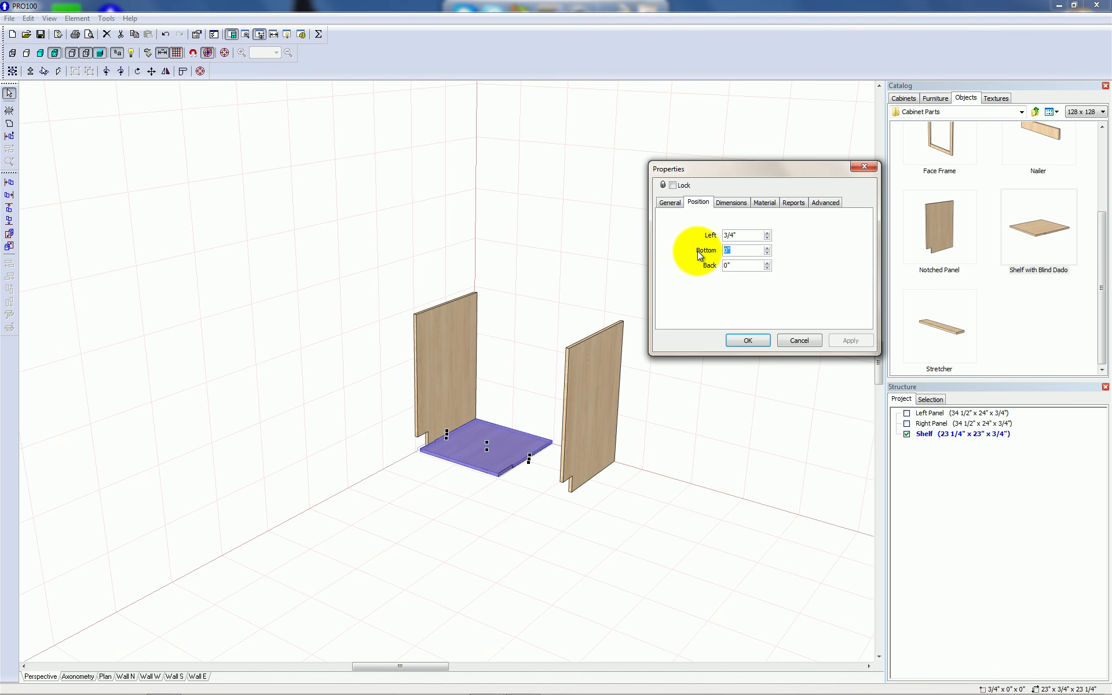
pyautogui.write('4')
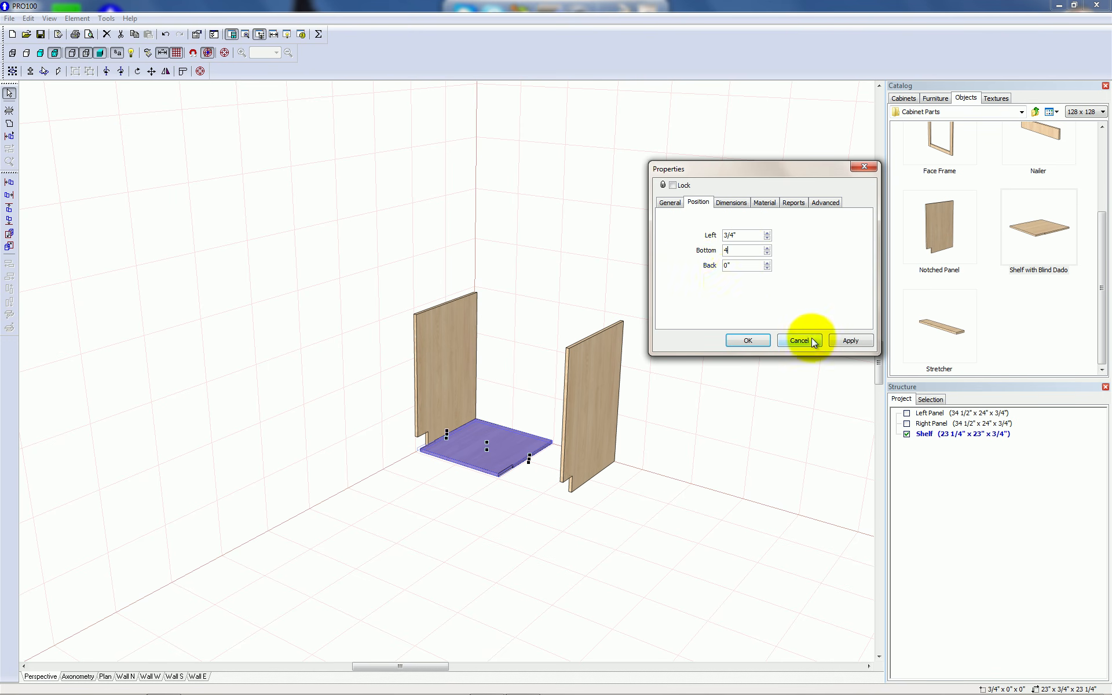
pyautogui.click(847, 339)
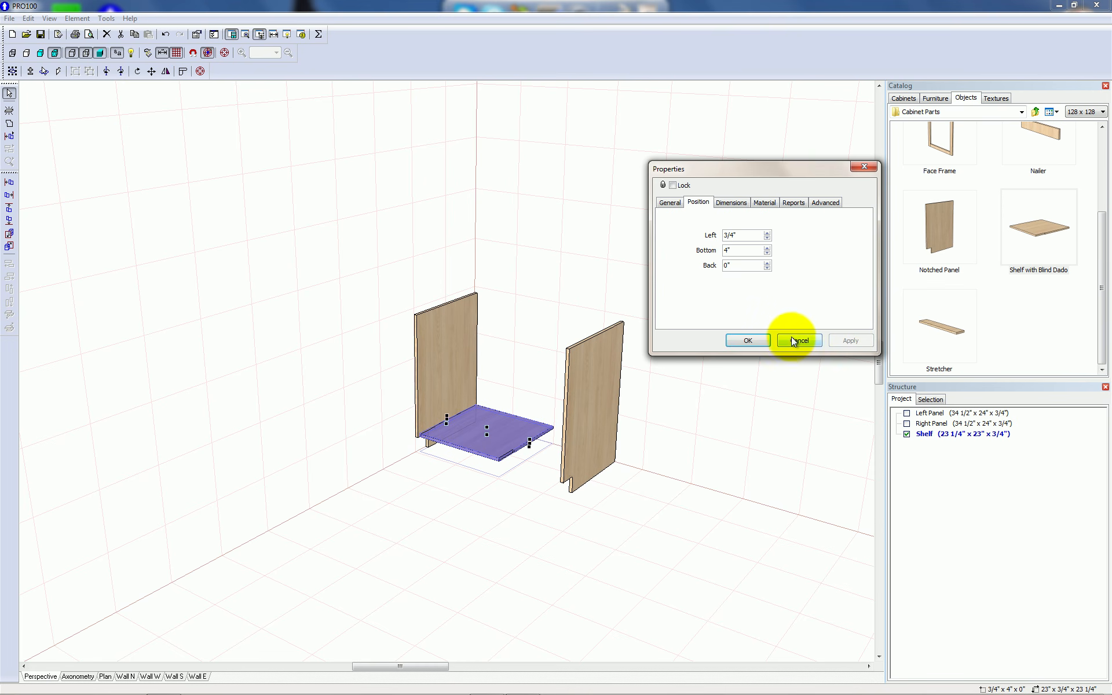
# Step: Set the bottom shelf's depth to 23" and apply it
pyautogui.click(730, 202)
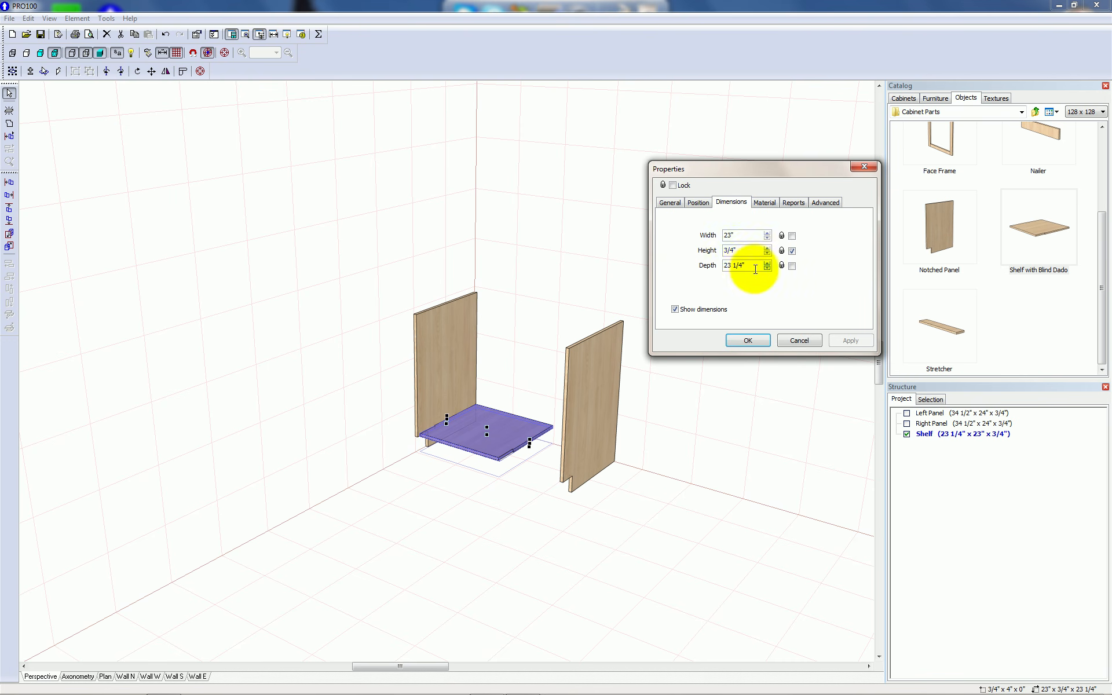
pyautogui.moveTo(757, 266); pyautogui.dragTo(665, 264)
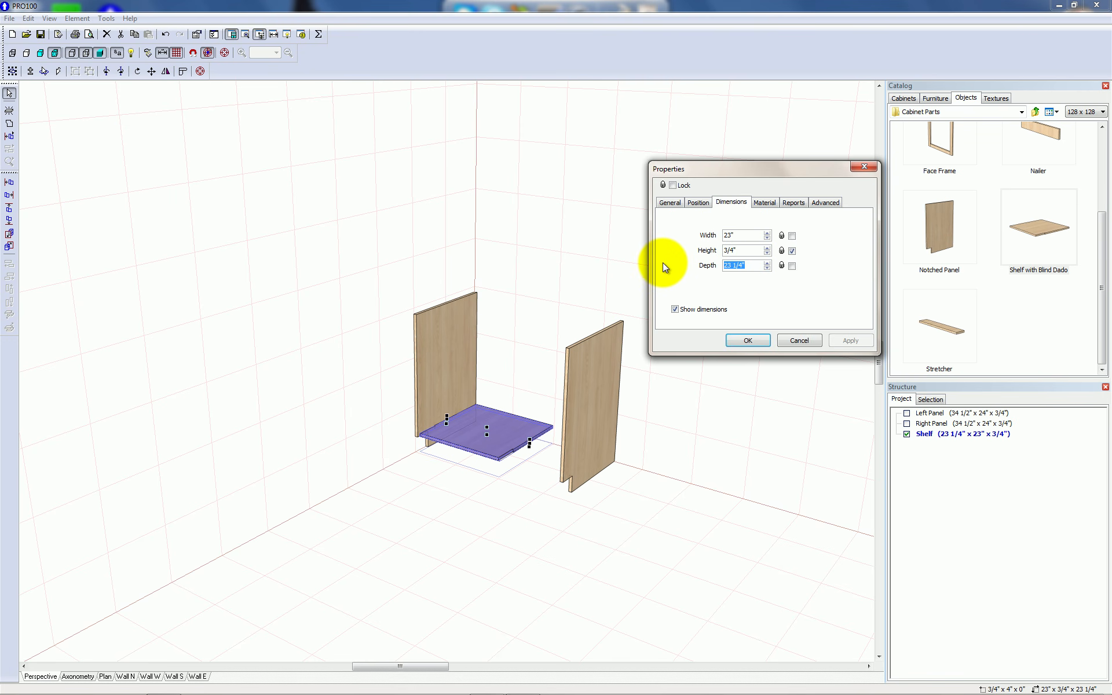
pyautogui.write('23')
pyautogui.click(845, 342)
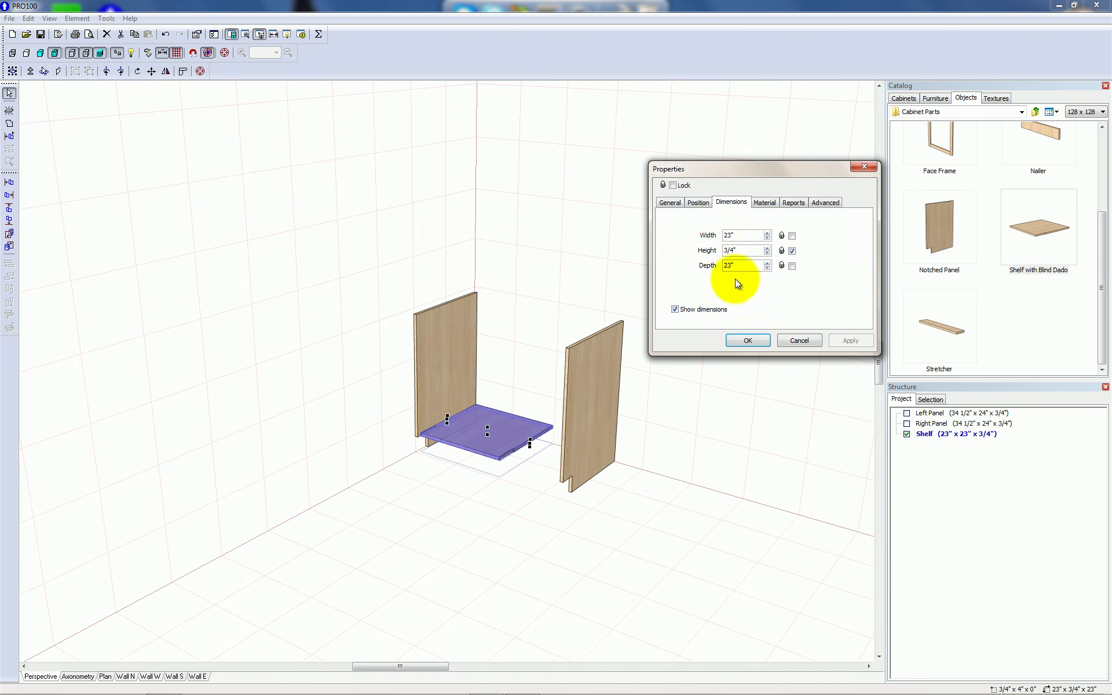
pyautogui.moveTo(746, 251); pyautogui.dragTo(689, 251)
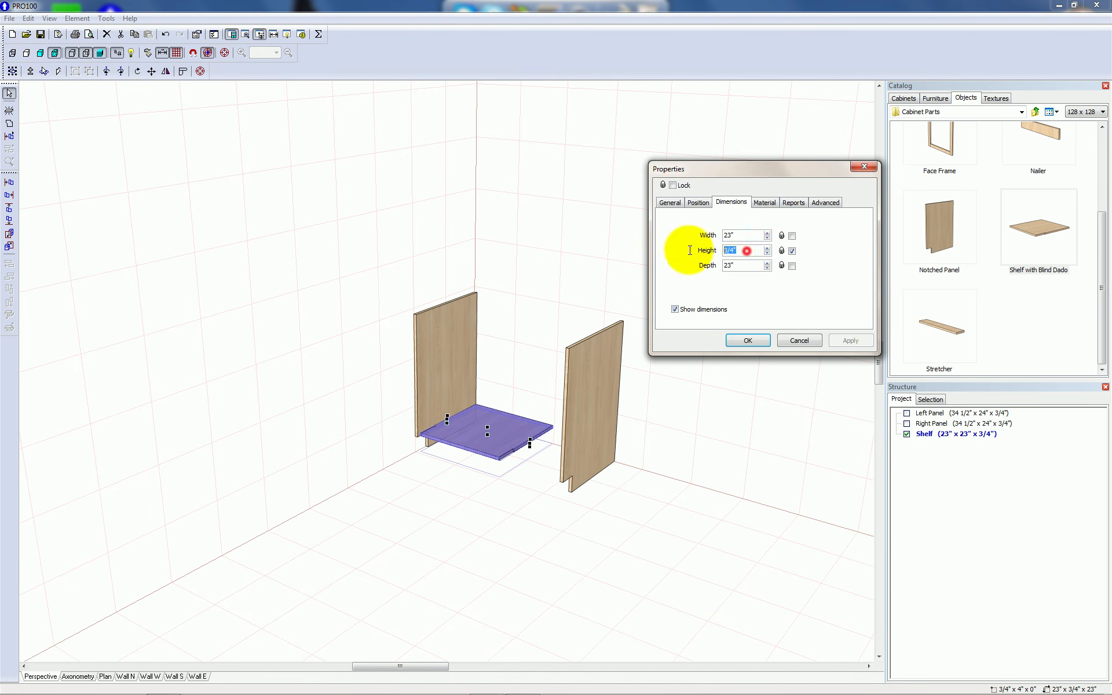
pyautogui.click(747, 251)
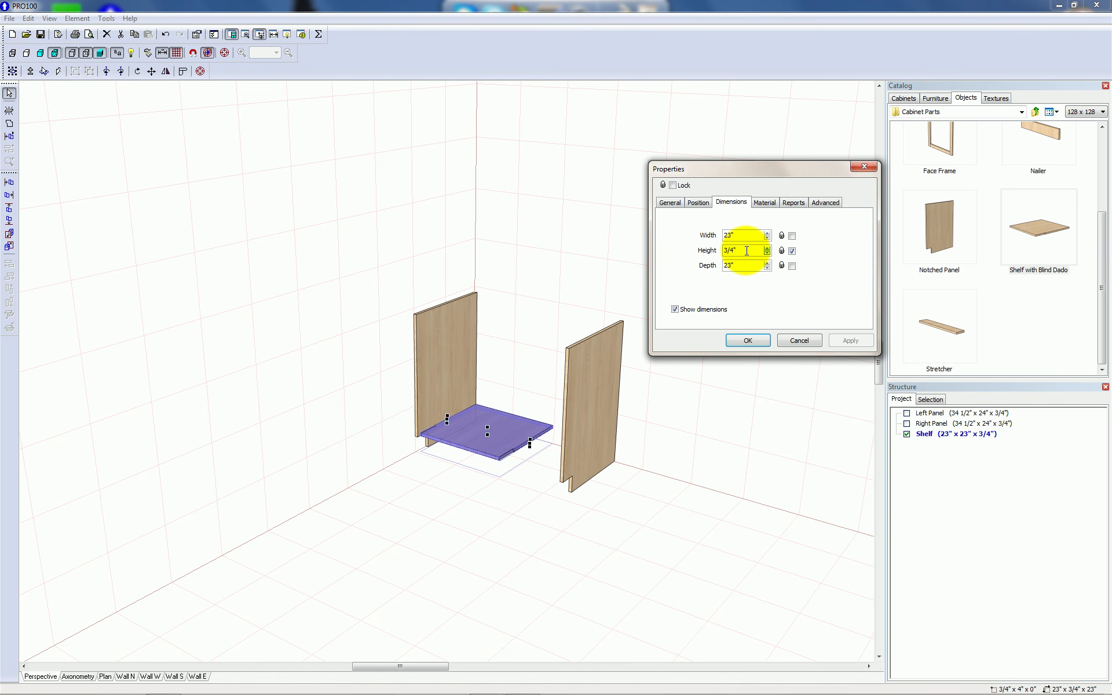
pyautogui.doubleClick(734, 235)
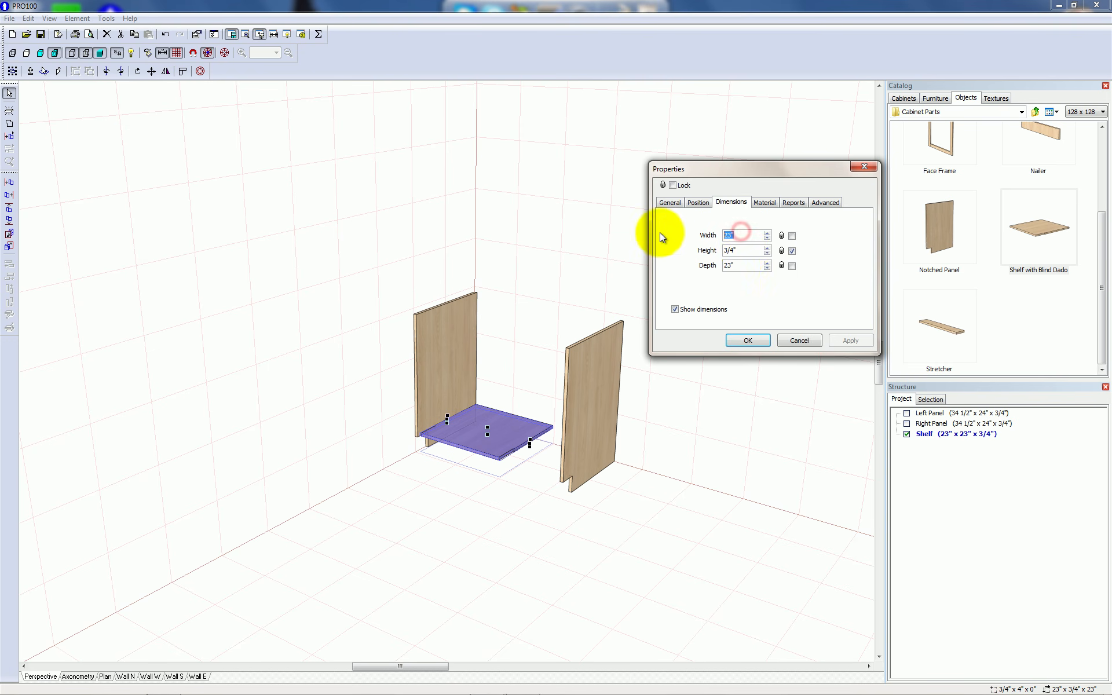
pyautogui.doubleClick(745, 265)
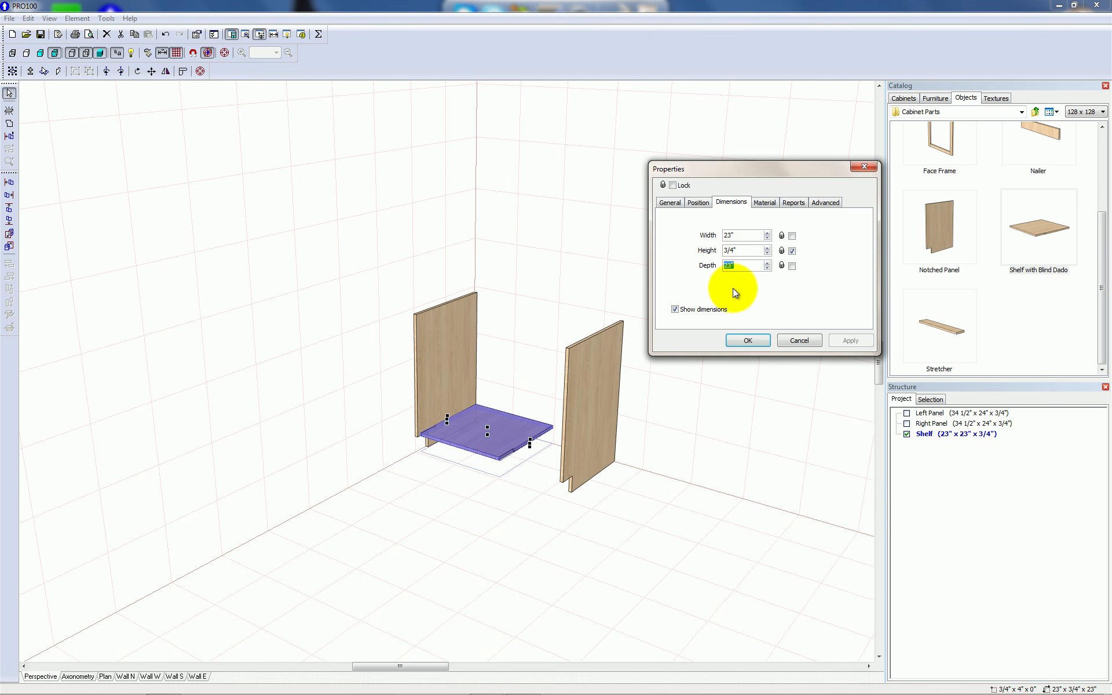
pyautogui.doubleClick(747, 249)
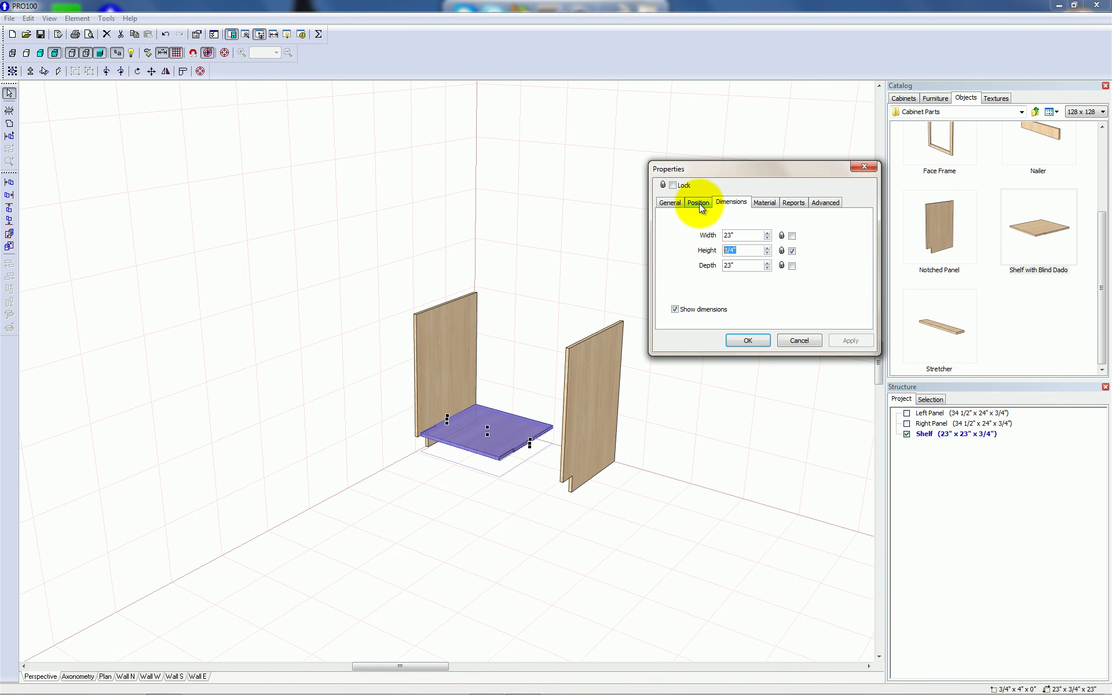
pyautogui.click(791, 251)
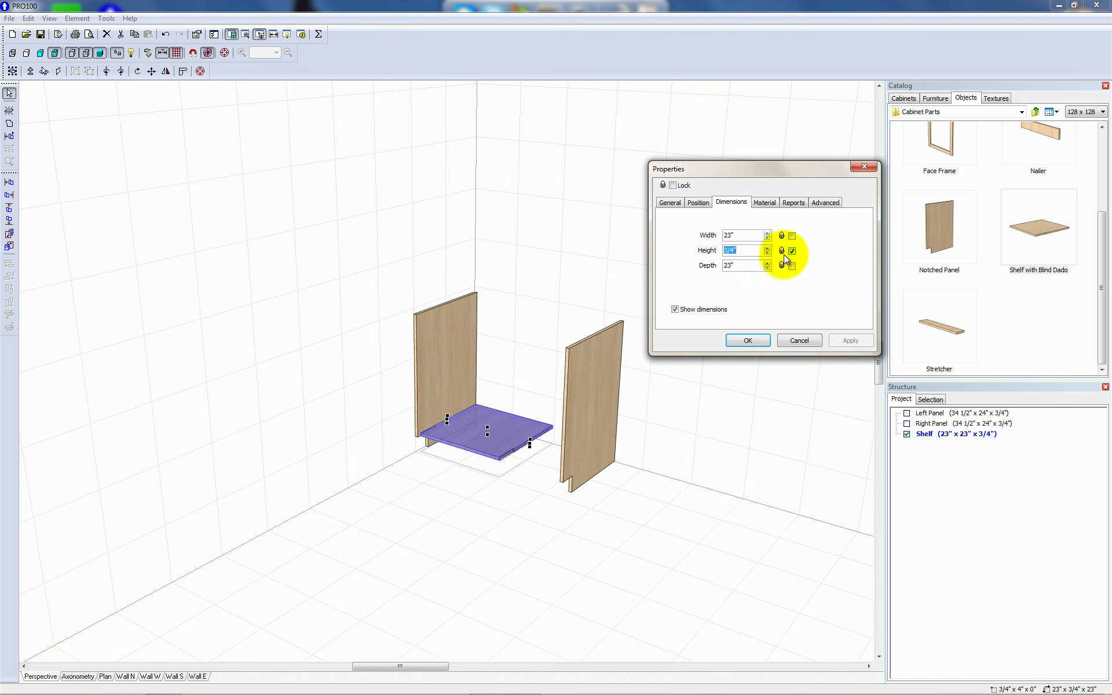
# Step: Set the shelf's back position to 1" from the rear wall and apply it
pyautogui.click(697, 203)
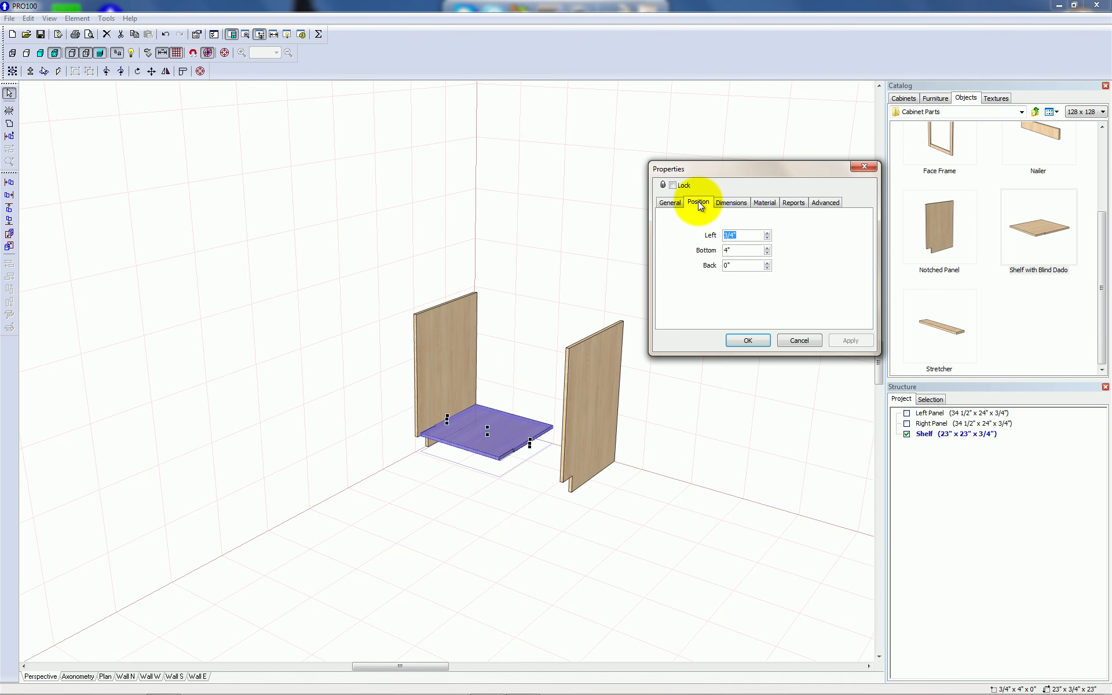
pyautogui.click(747, 265)
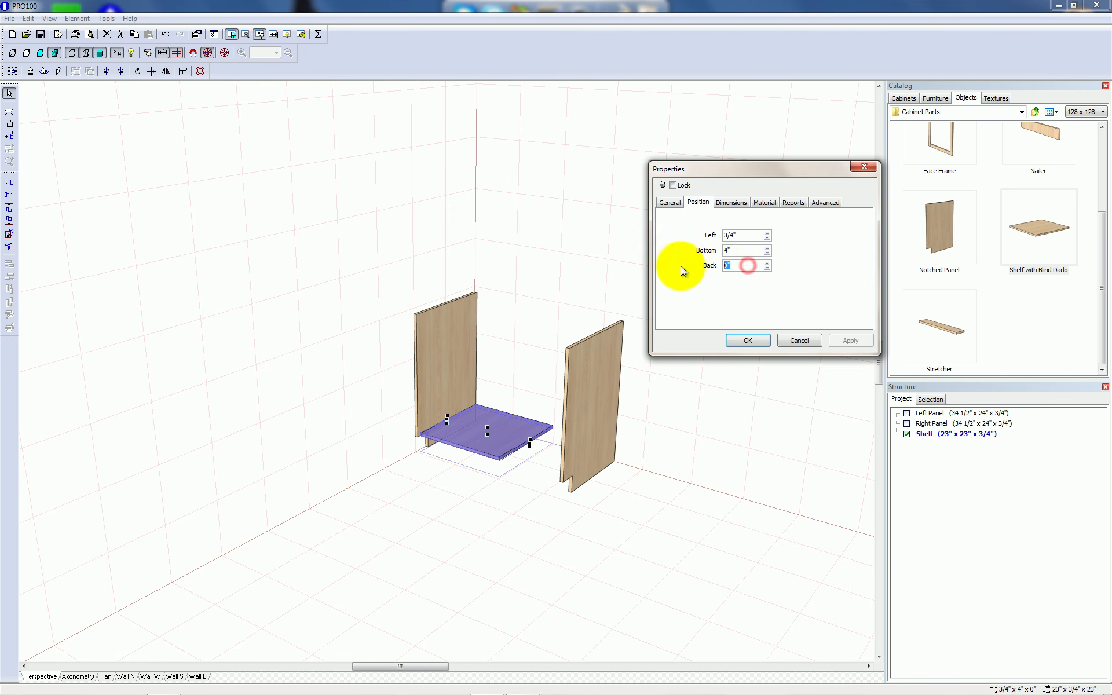
pyautogui.write('1')
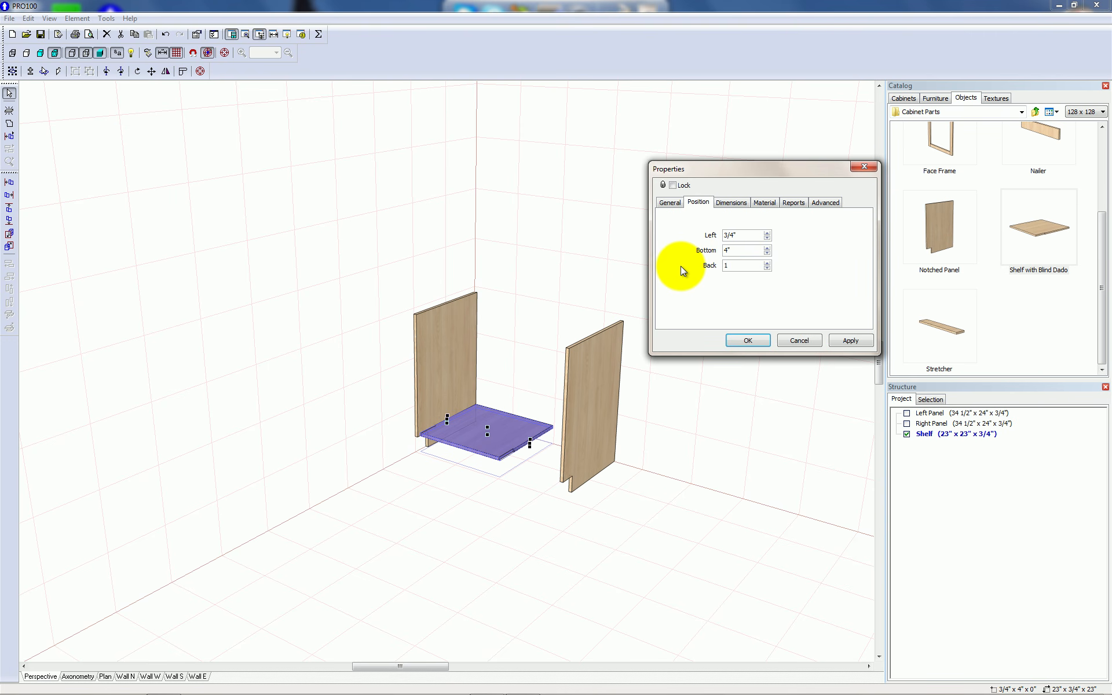
pyautogui.click(867, 341)
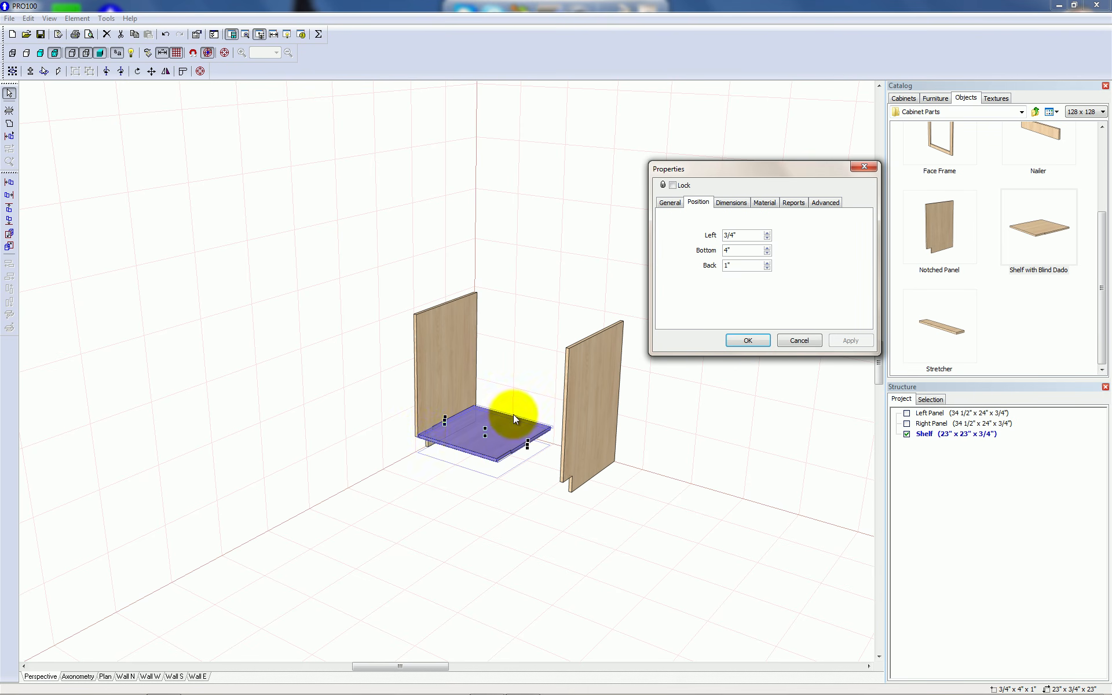
# Step: Rename the shelf as "Bottom" and close its properties
pyautogui.click(667, 201)
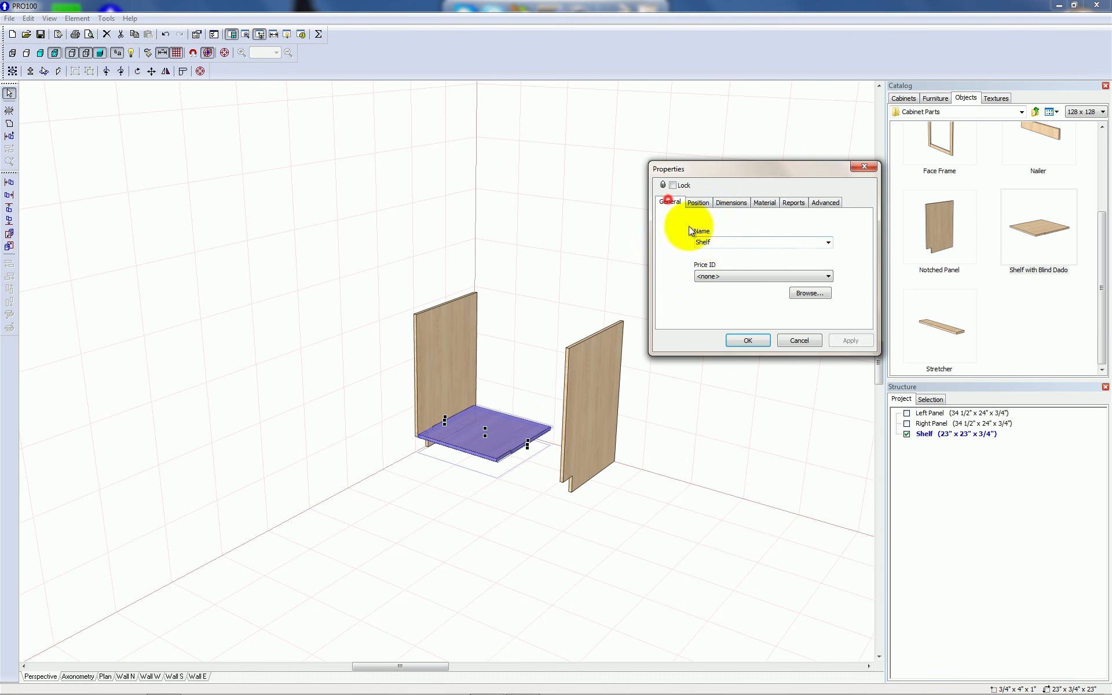
pyautogui.doubleClick(735, 243)
pyautogui.write('Bottom')
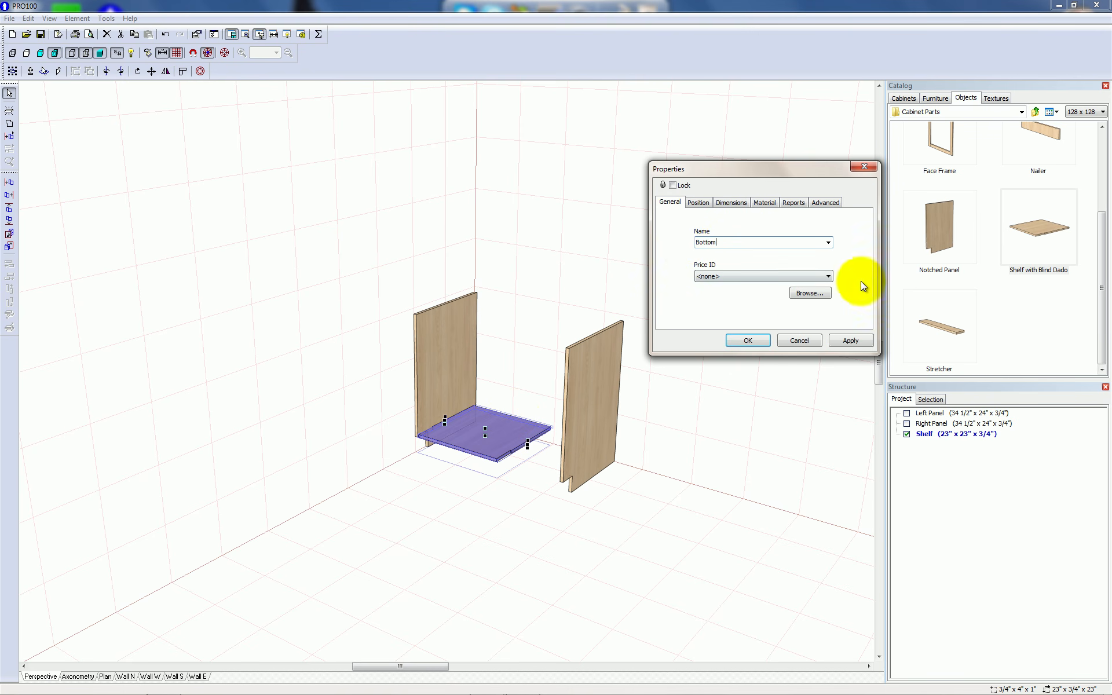
pyautogui.click(857, 340)
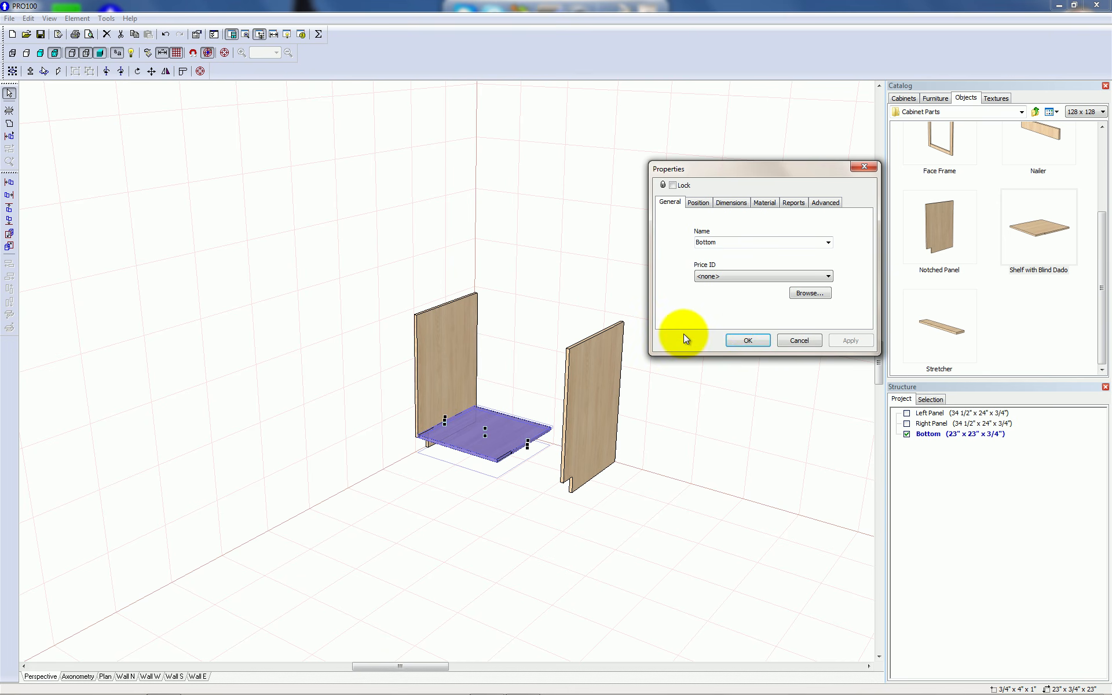
pyautogui.click(749, 341)
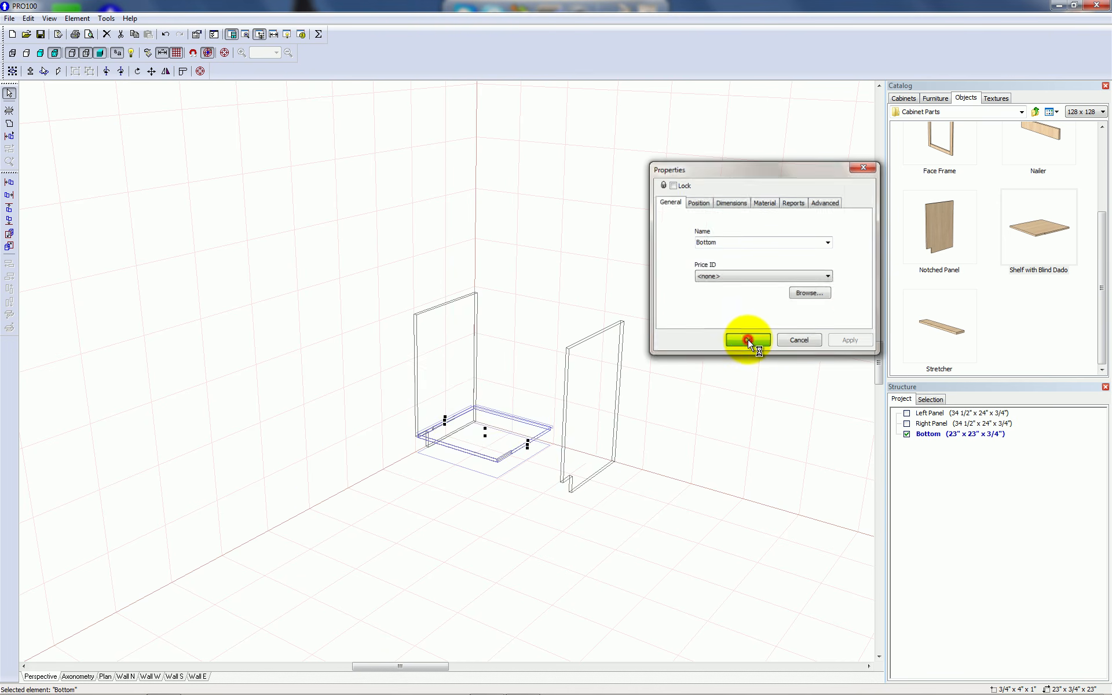
# Step: Examine the blind dado notches at the bottom panel's front corners in an enlarged plan view, with nothing selected
pyautogui.scroll(2, 373, 454)
pyautogui.scroll(2, 374, 512)
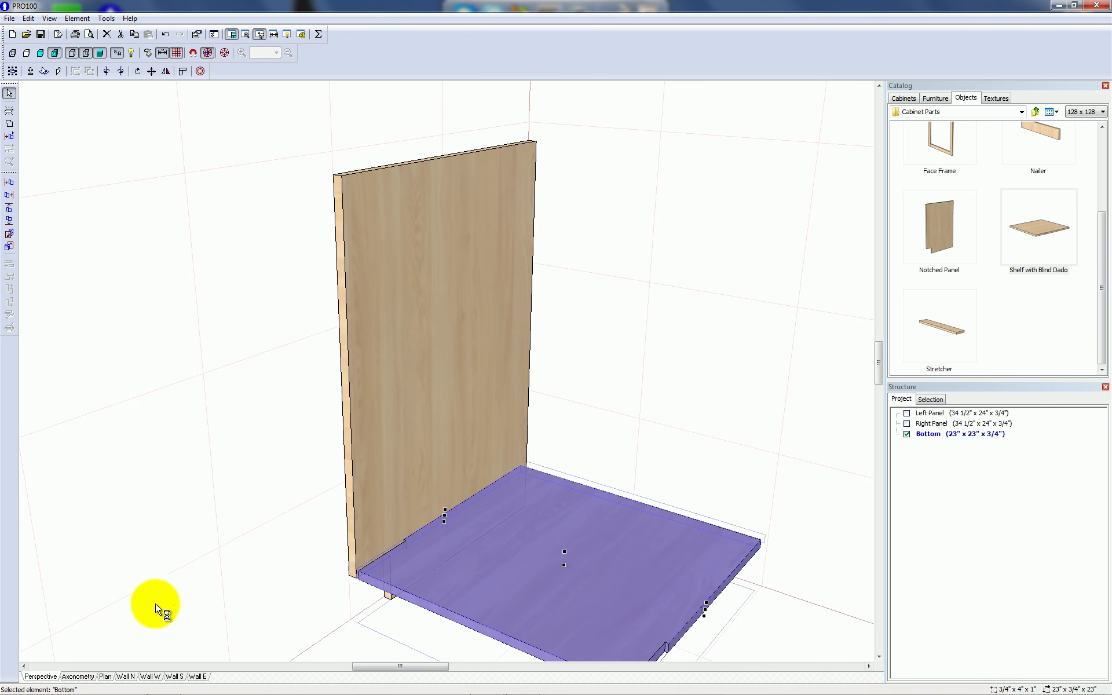
pyautogui.click(105, 676)
pyautogui.scroll(1, 394, 434)
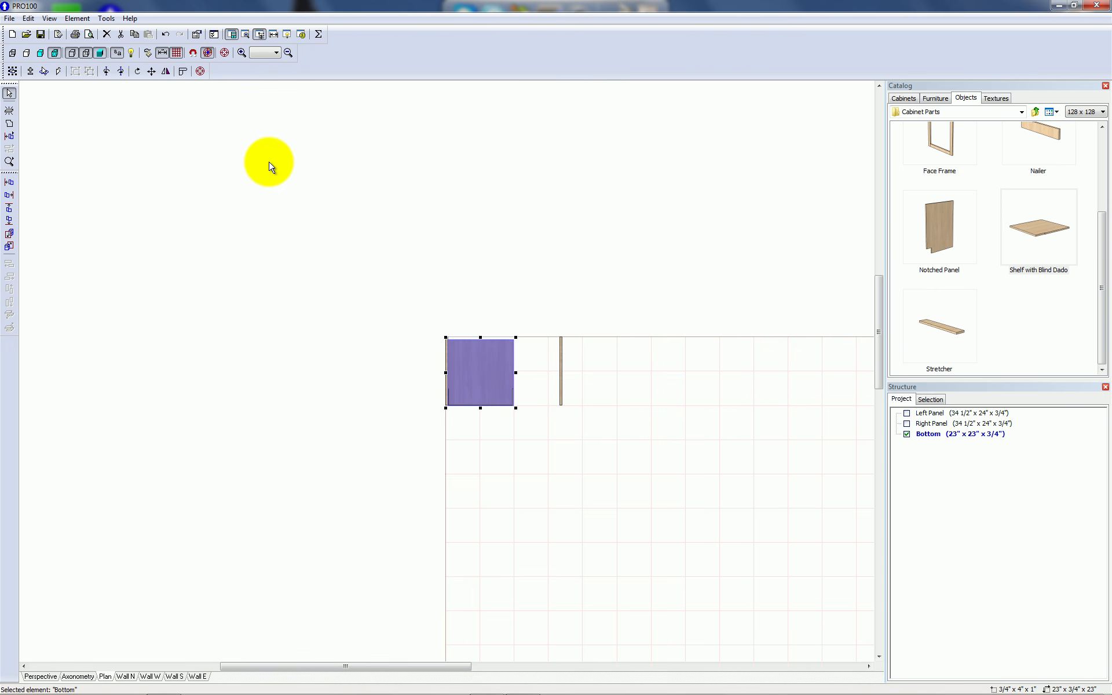
pyautogui.click(241, 53)
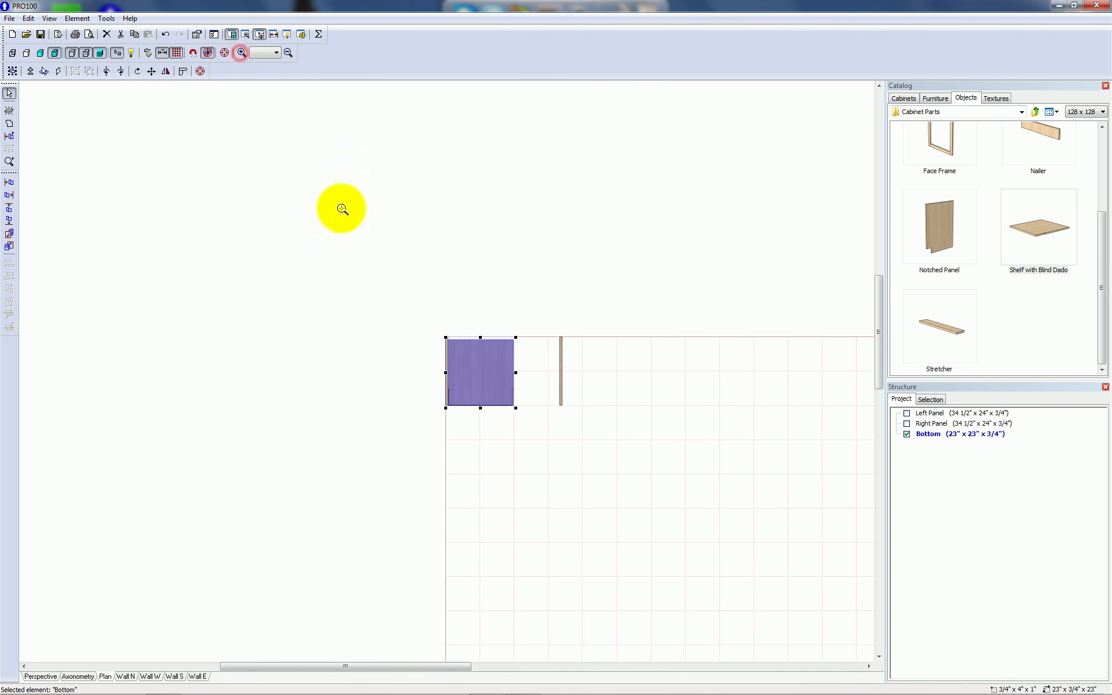
pyautogui.moveTo(431, 312); pyautogui.dragTo(523, 423)
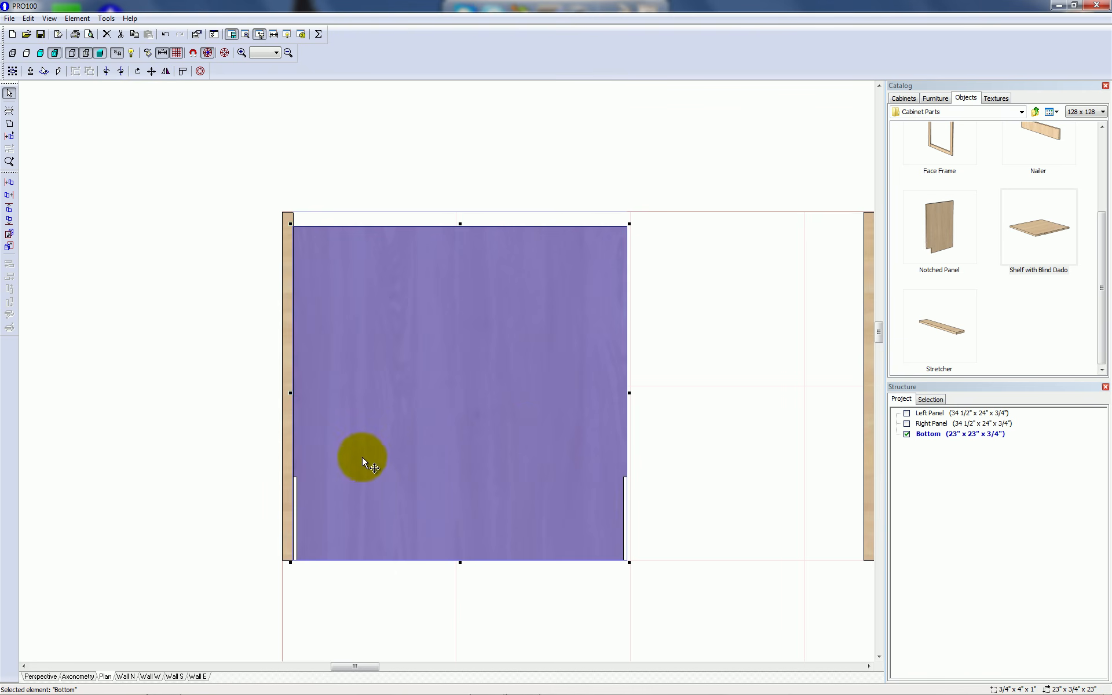
pyautogui.click(670, 489)
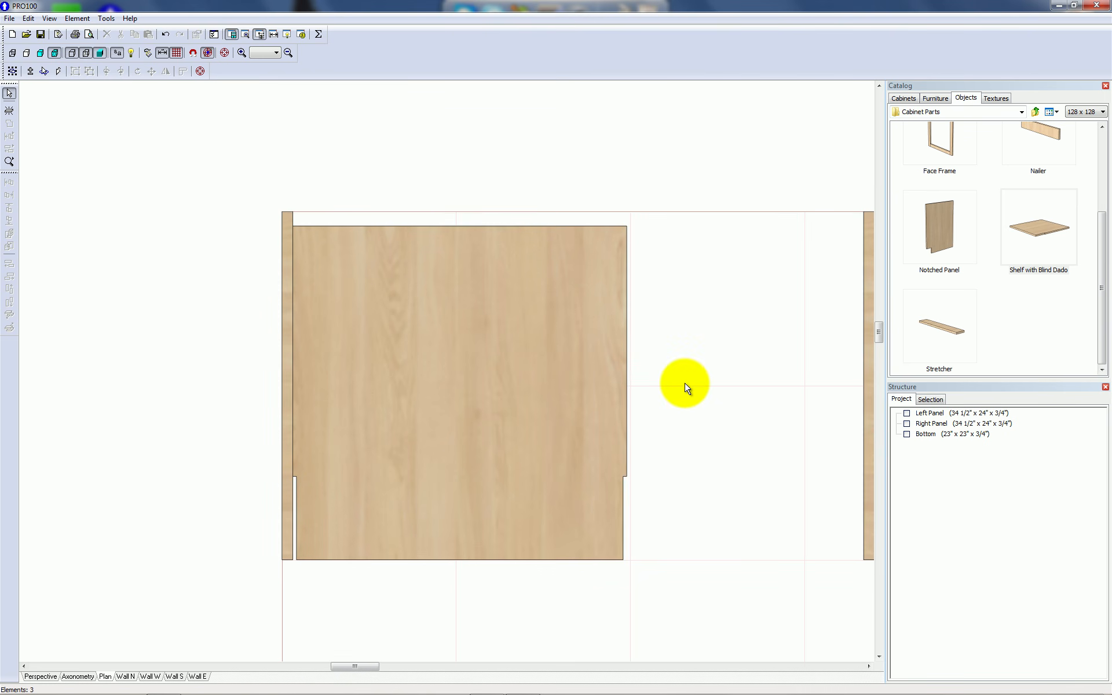
pyautogui.click(684, 383)
# Step: Set the bottom panel's left position to 0.5" so it seats into the left panel, and close its properties
pyautogui.click(422, 331)
pyautogui.doubleClick(422, 331)
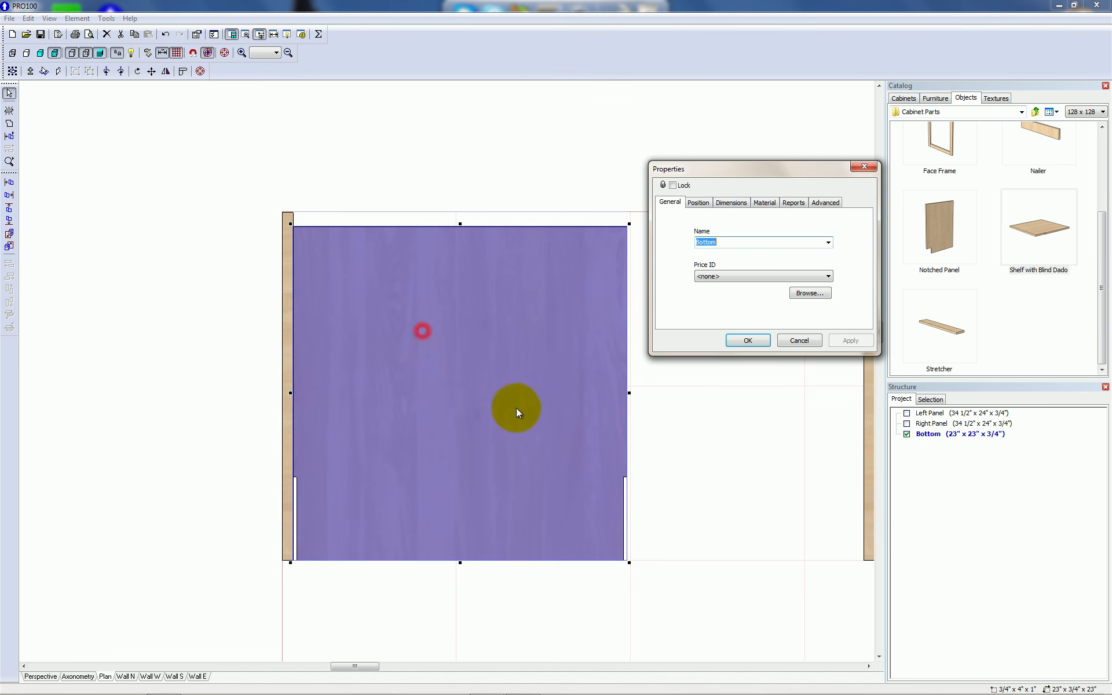
pyautogui.click(698, 202)
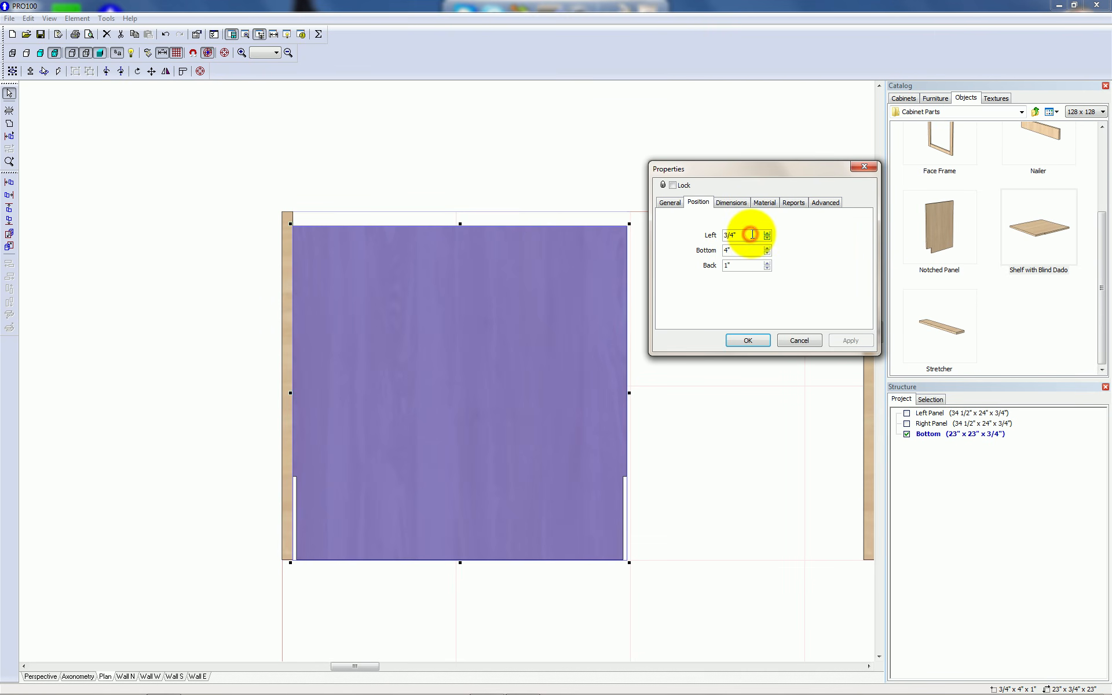
pyautogui.write('0.5')
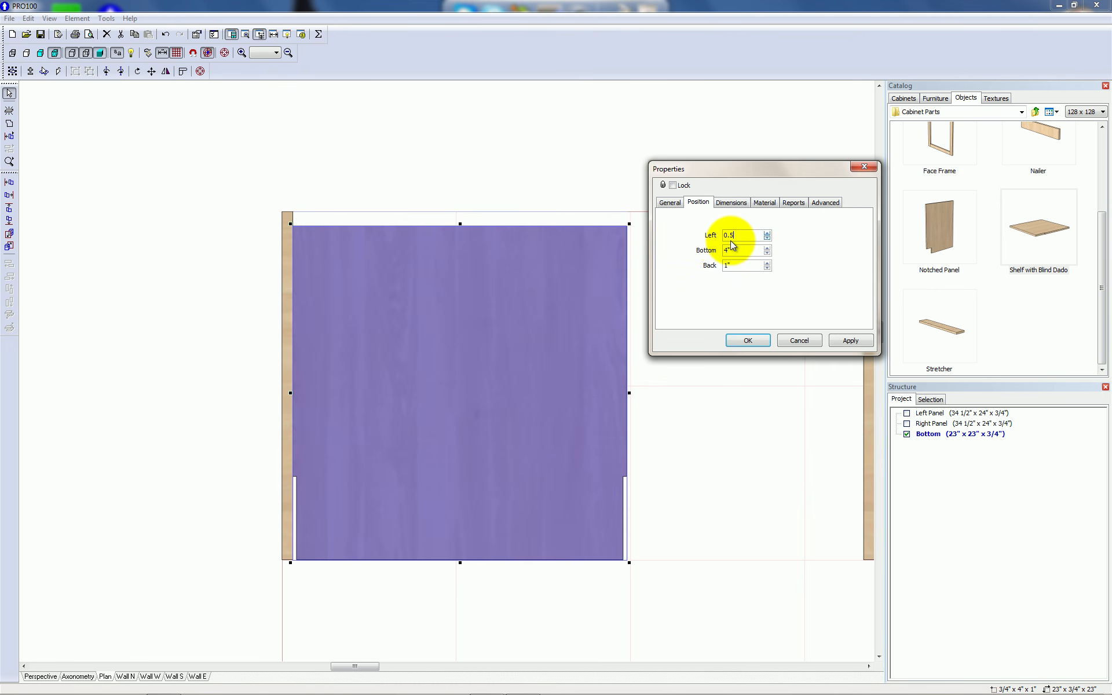
pyautogui.click(847, 340)
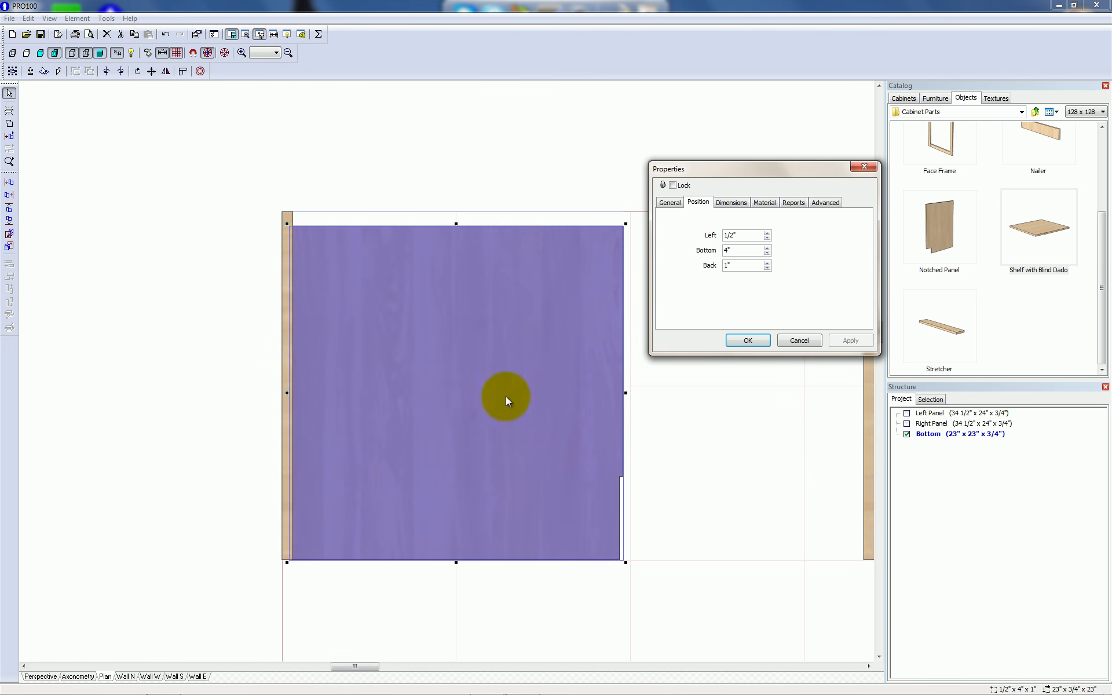
pyautogui.click(756, 342)
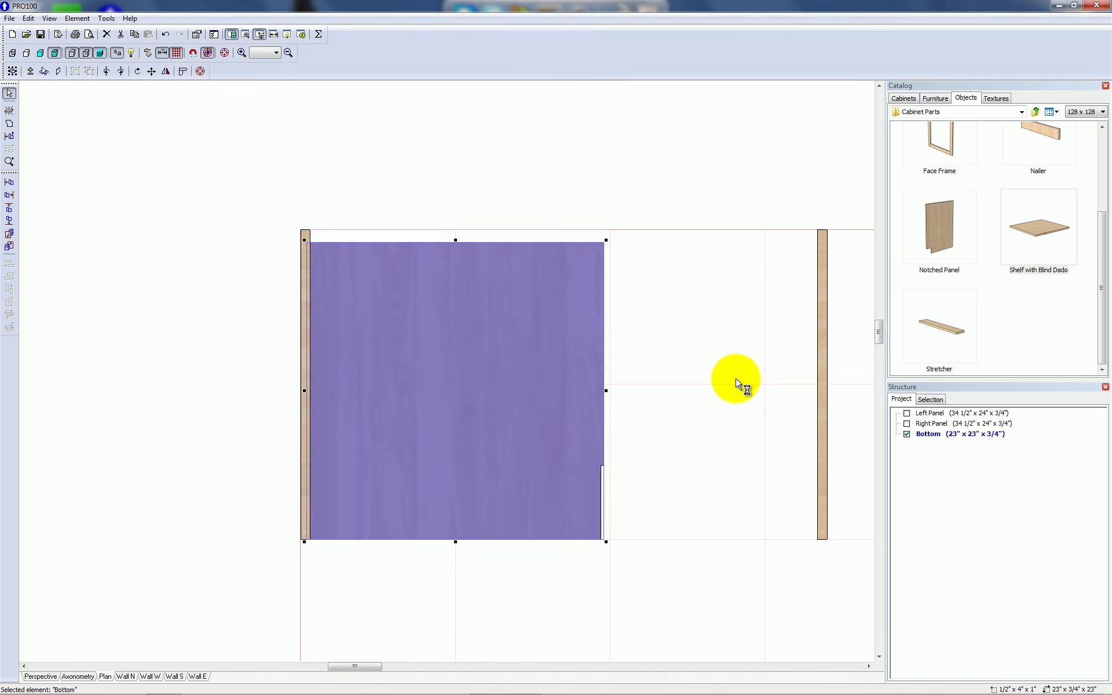
# Step: Move the right panel left against the bottom, and set its left position to 23.25" so the bottom seats into it
pyautogui.click(823, 338)
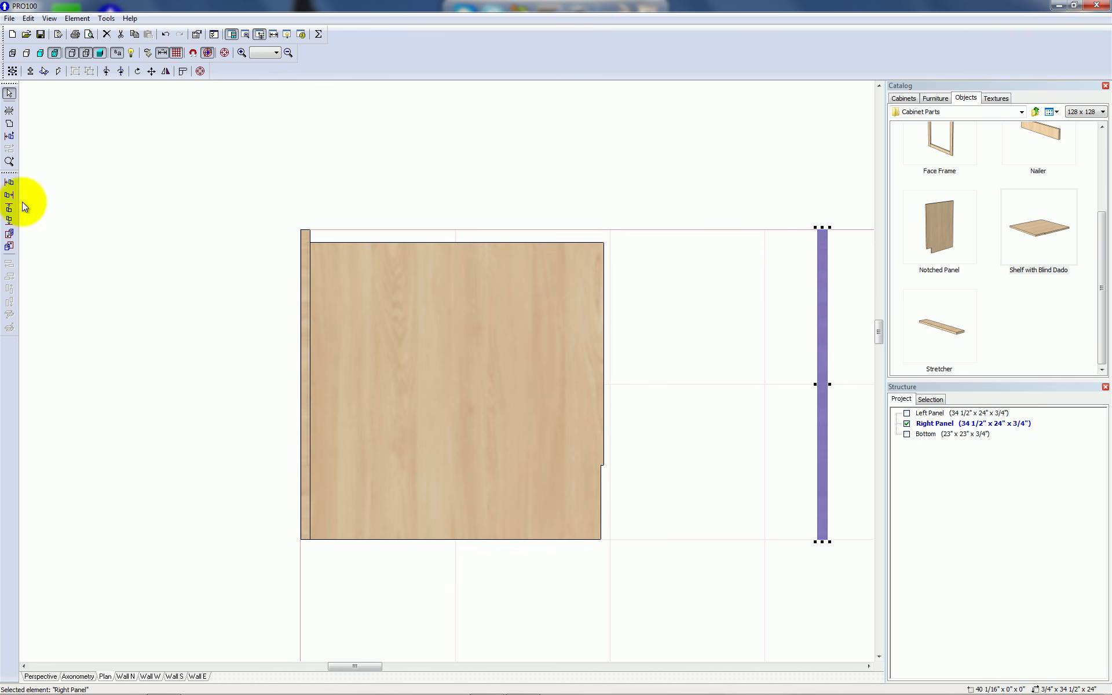
pyautogui.click(9, 184)
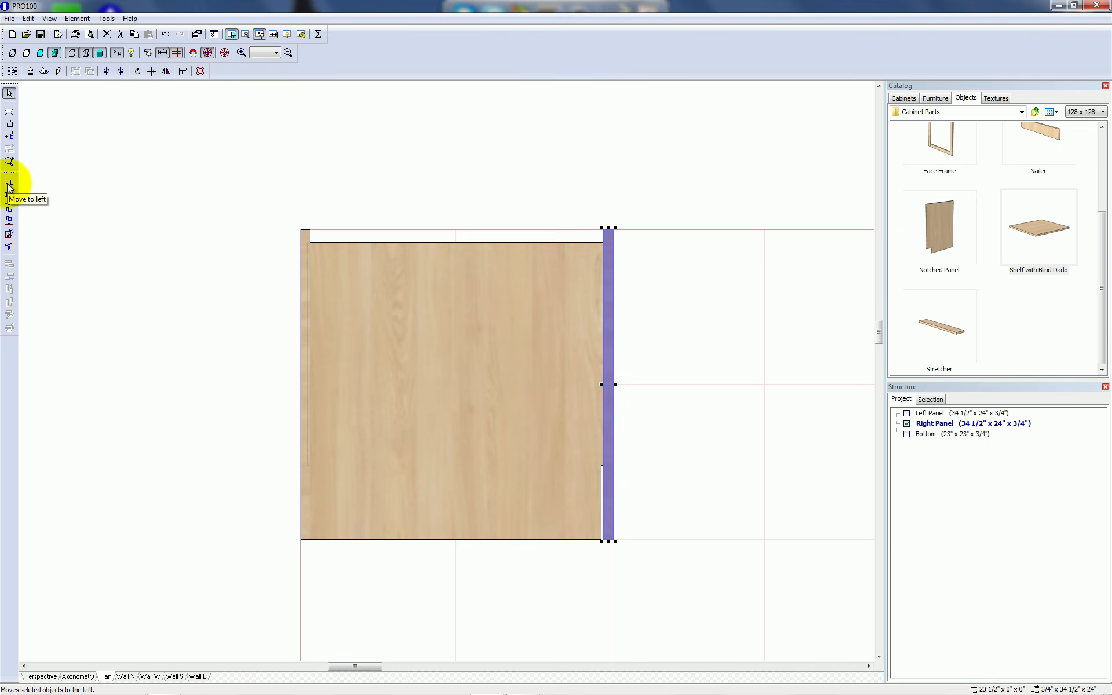
pyautogui.doubleClick(608, 267)
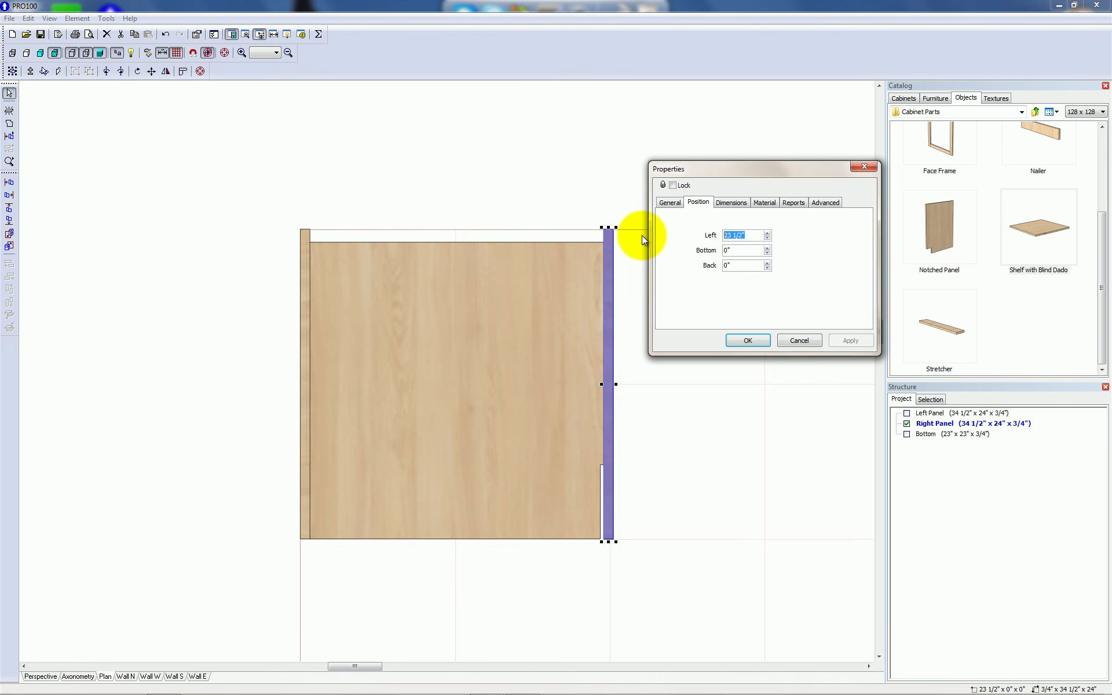
pyautogui.write('23.25')
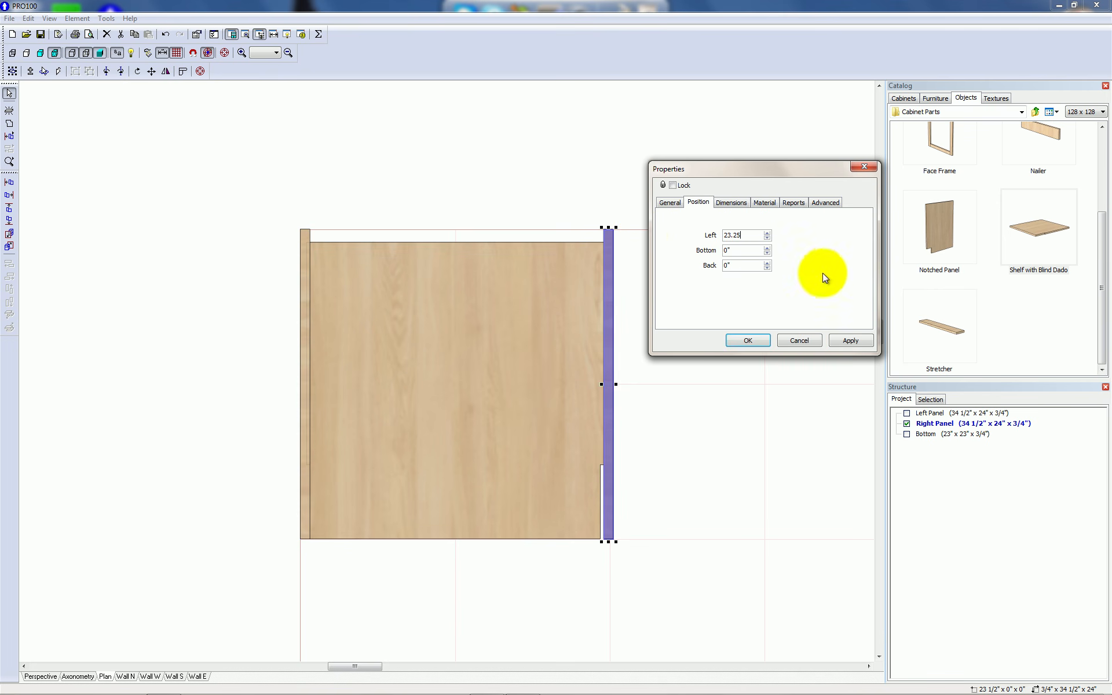
pyautogui.click(857, 342)
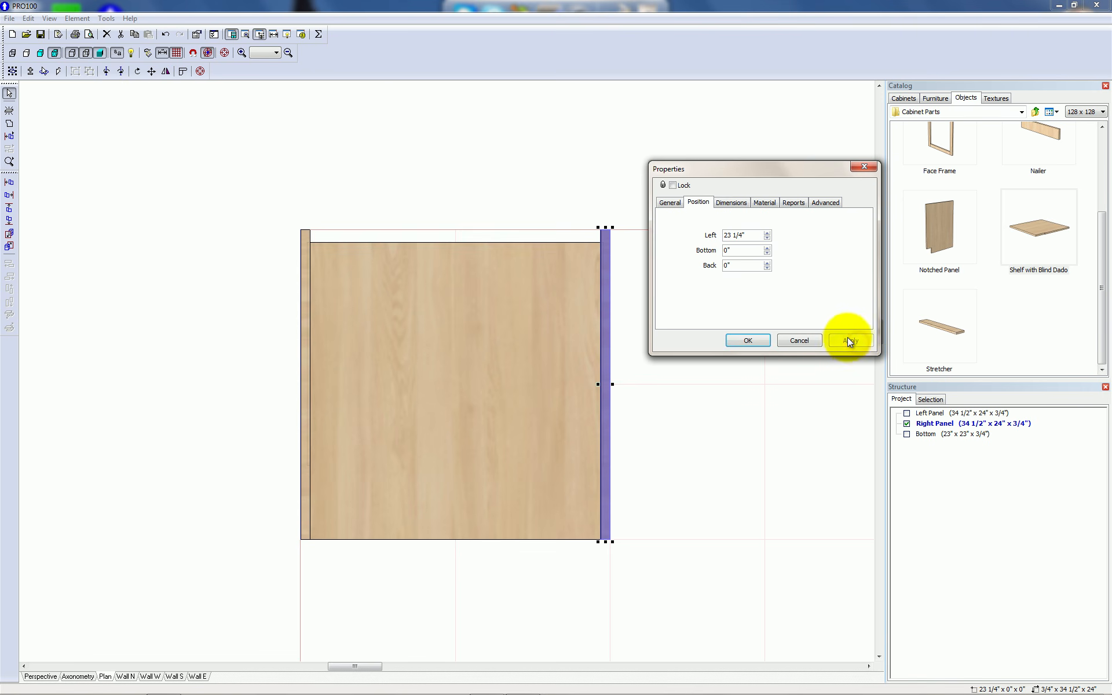
pyautogui.click(748, 341)
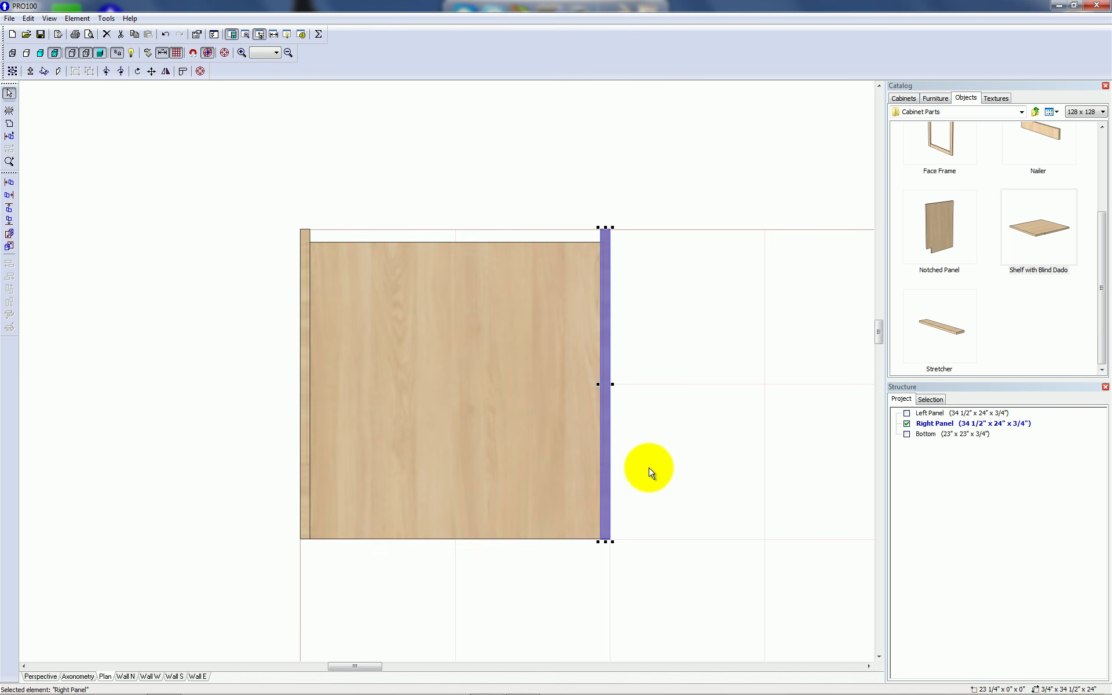
# Step: Show the joined side panels and bottom in the perspective view and deselect the right panel
pyautogui.click(36, 676)
pyautogui.scroll(-2, 249, 570)
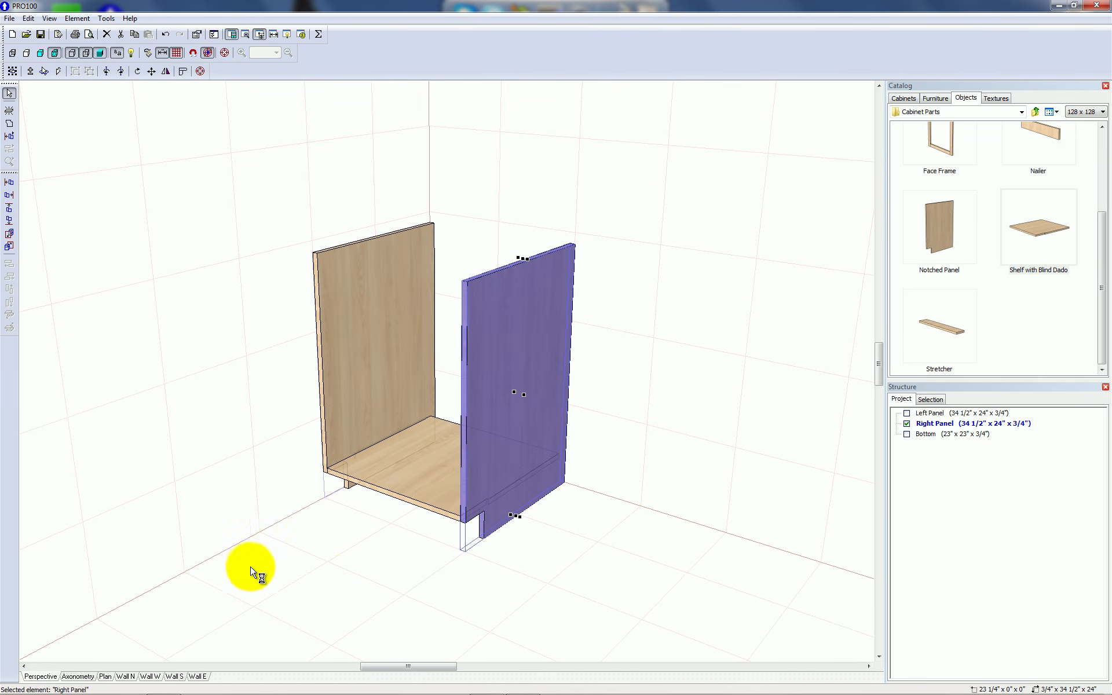
pyautogui.click(506, 600)
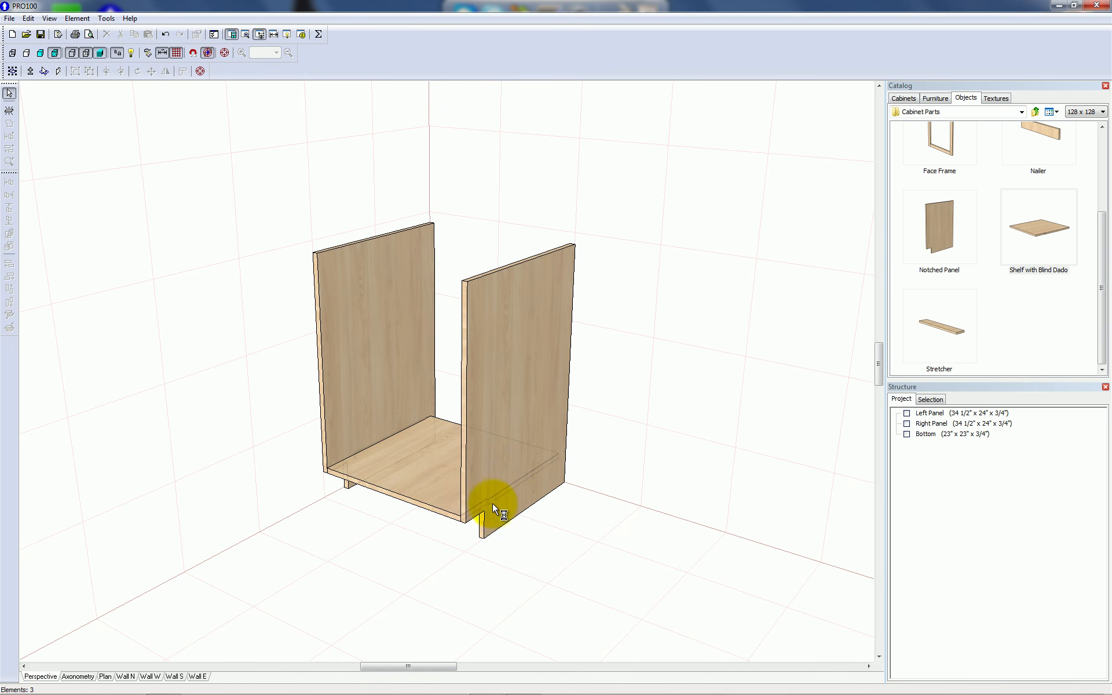
# Step: Compare the seated bottom joints with surface semitransparency turned off and back on
pyautogui.click(87, 54)
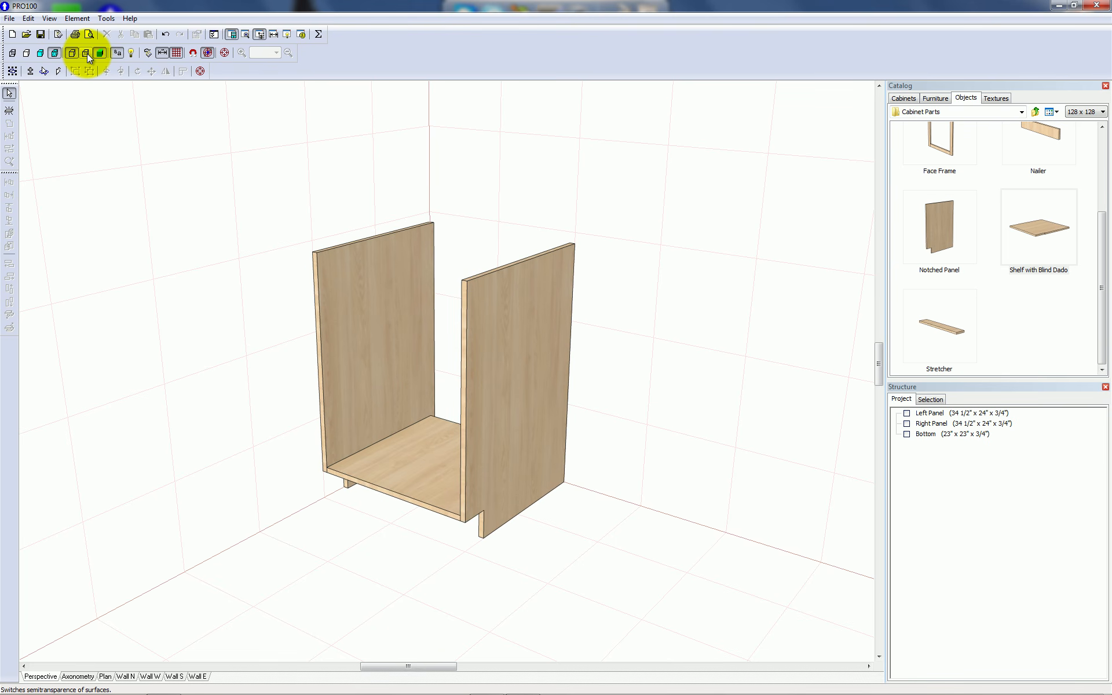
pyautogui.click(87, 53)
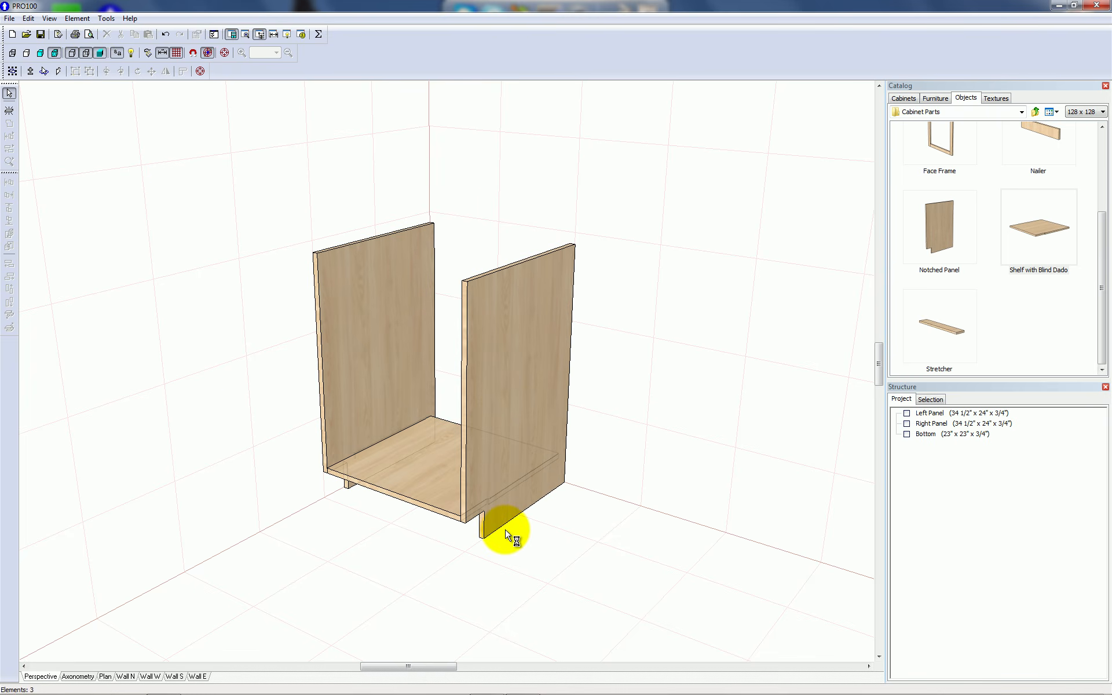
pyautogui.moveTo(345, 557); pyautogui.dragTo(383, 540)
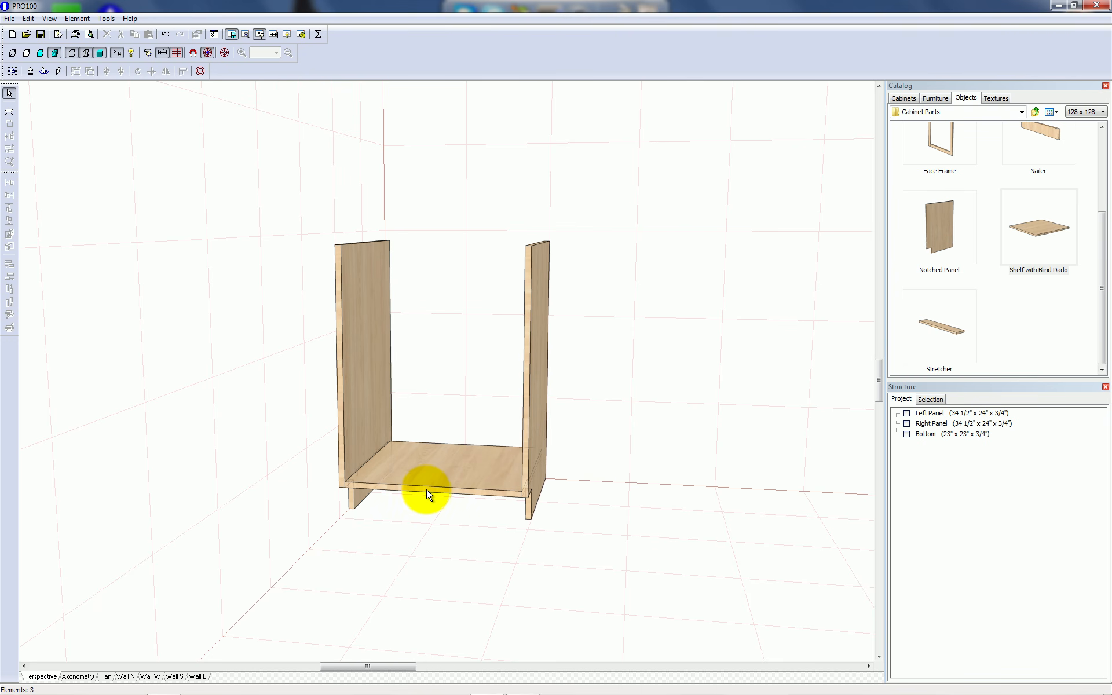
# Step: Copy the bottom panel straight upward to about 15 7/16" above the floor, and name the copy Shelf
pyautogui.moveTo(427, 493); pyautogui.dragTo(427, 398)
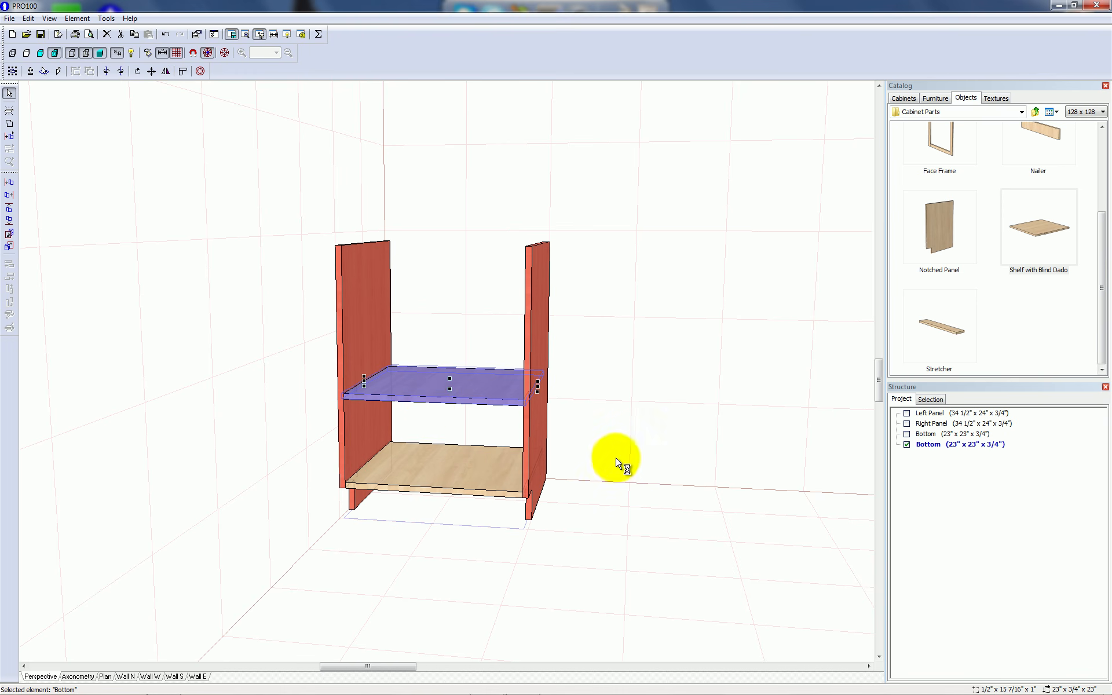
pyautogui.moveTo(435, 381); pyautogui.dragTo(435, 380)
pyautogui.doubleClick(436, 382)
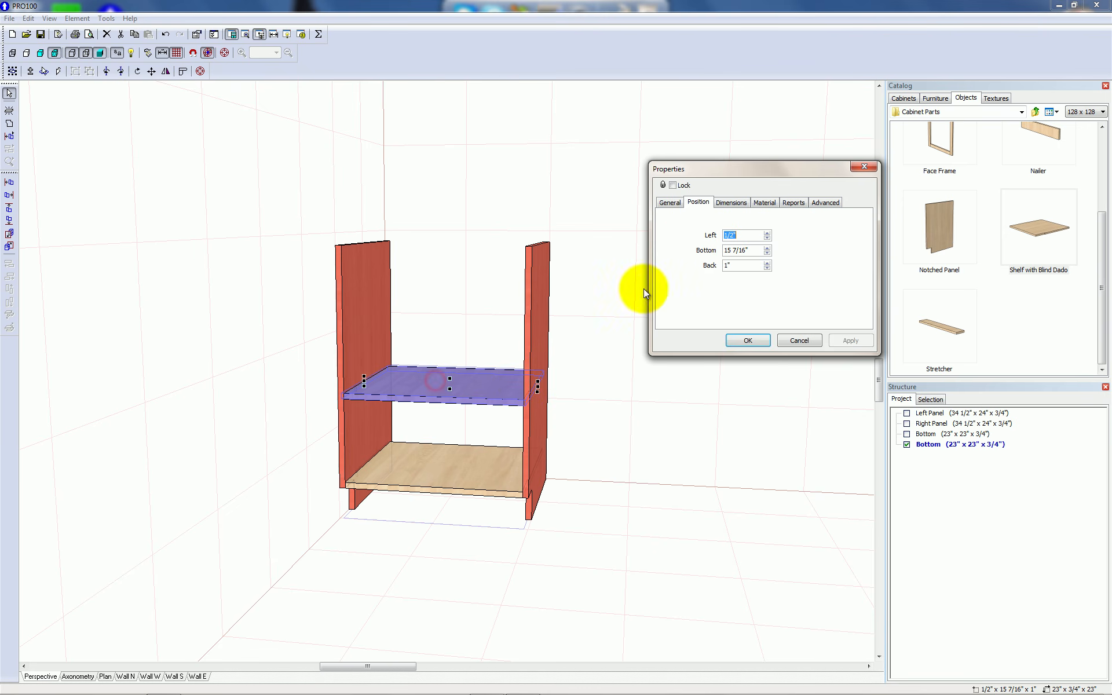
pyautogui.click(681, 198)
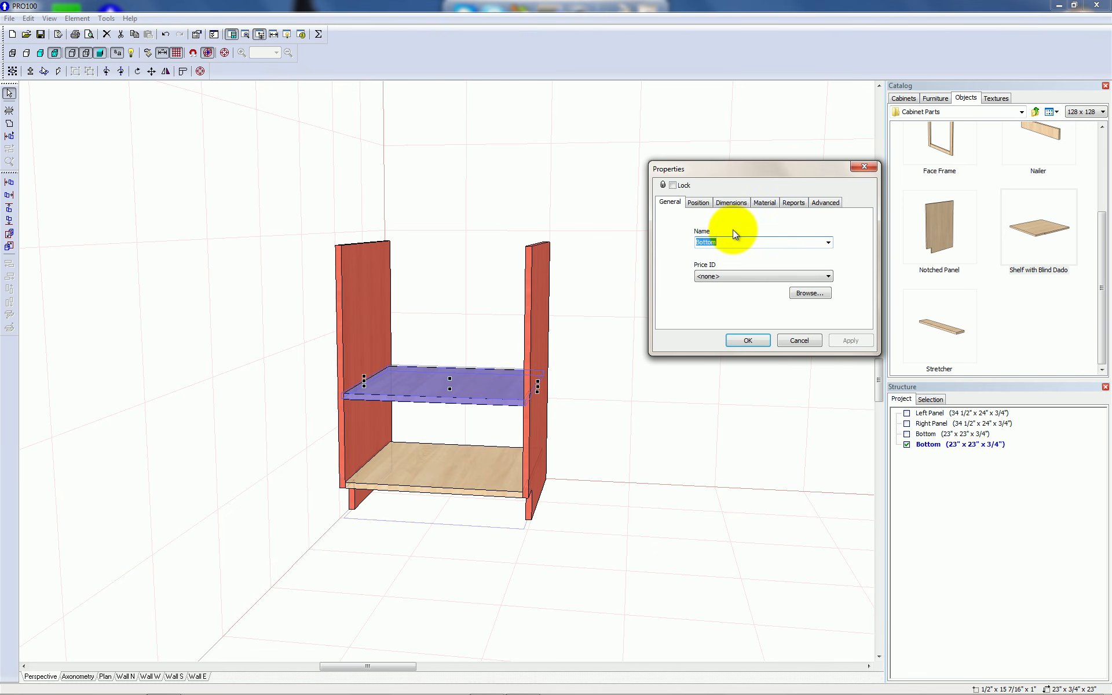
pyautogui.write('Shelf')
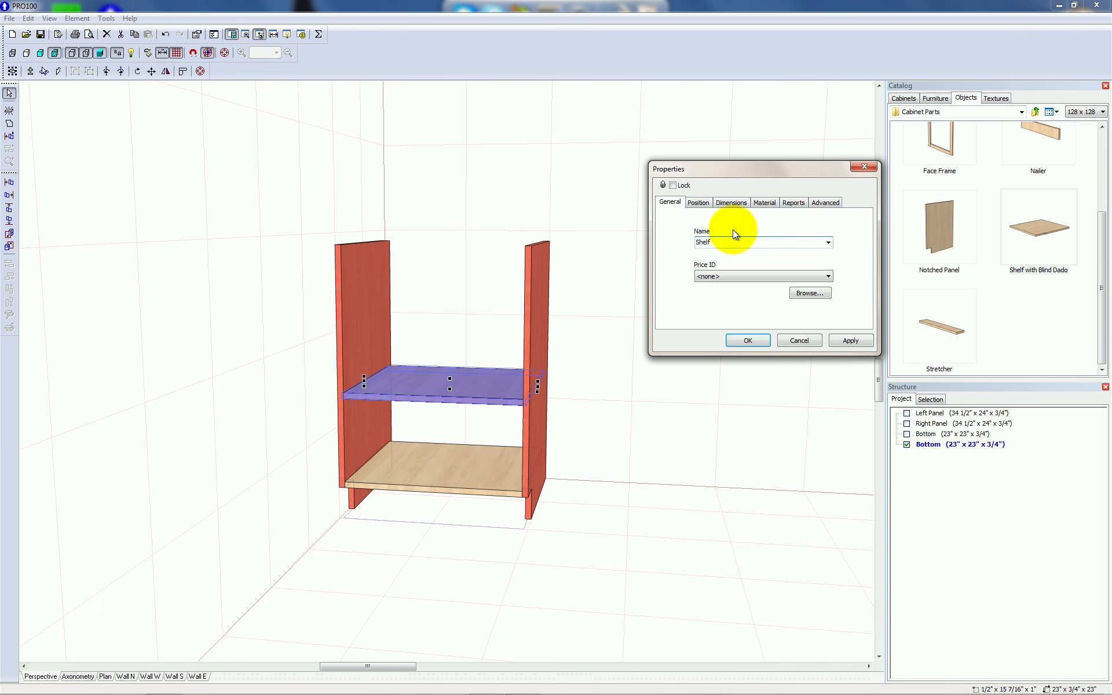
# Step: Apply a left position of 0.25" to the shelf, reset it to 0.5", and close its properties
pyautogui.click(698, 202)
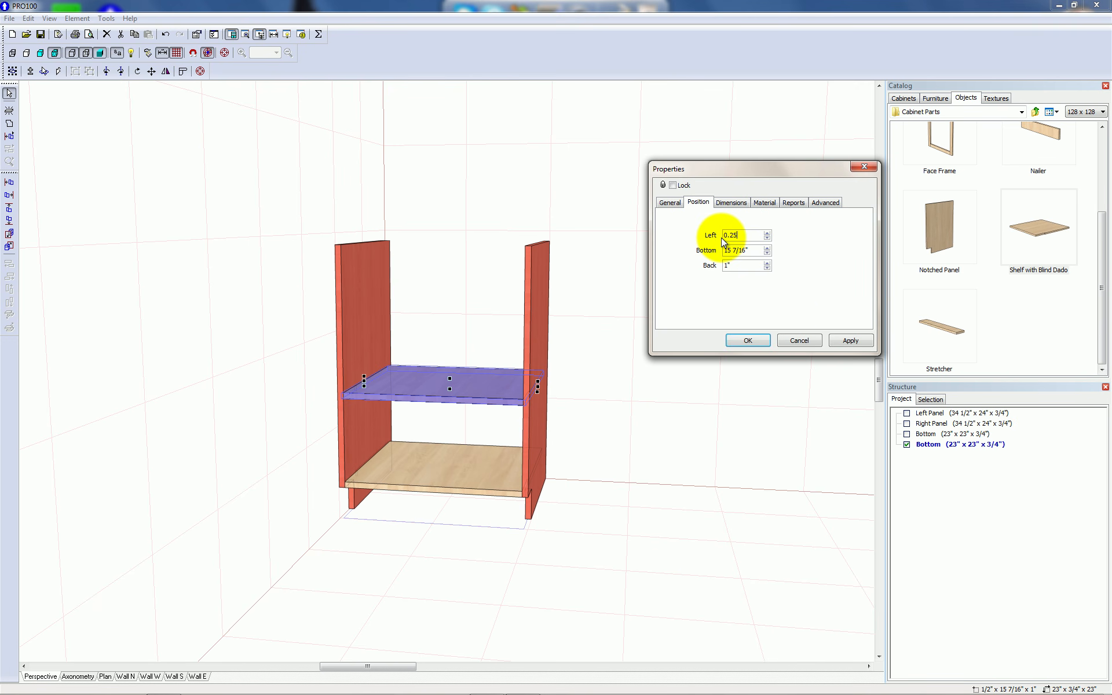
pyautogui.click(851, 340)
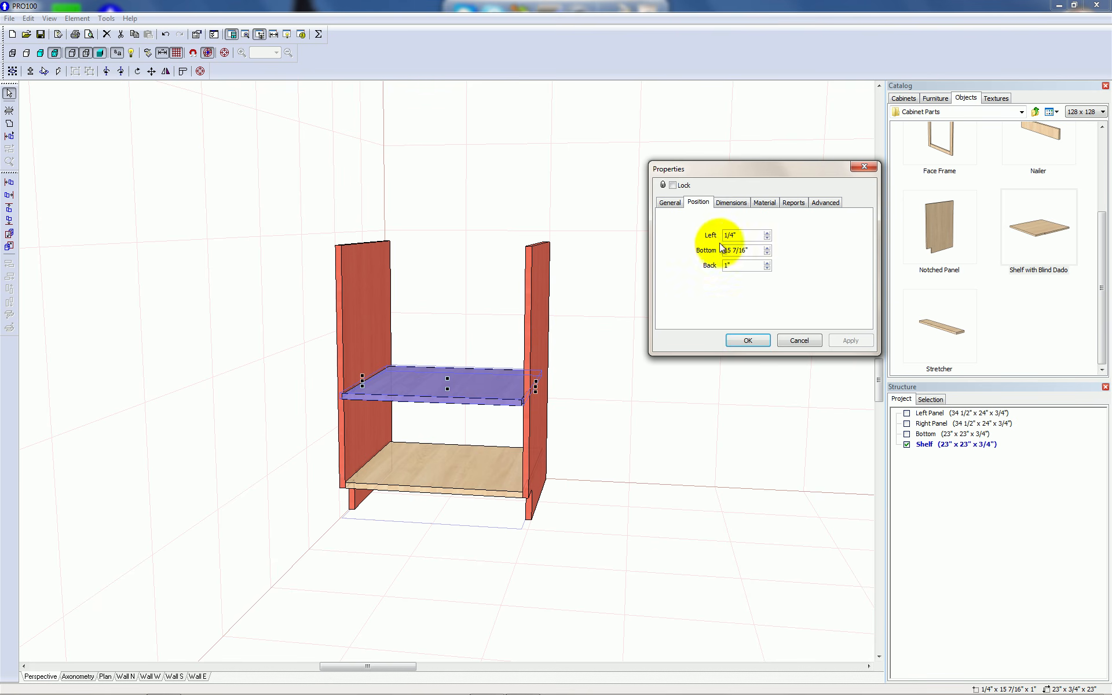
pyautogui.moveTo(745, 235); pyautogui.dragTo(655, 234)
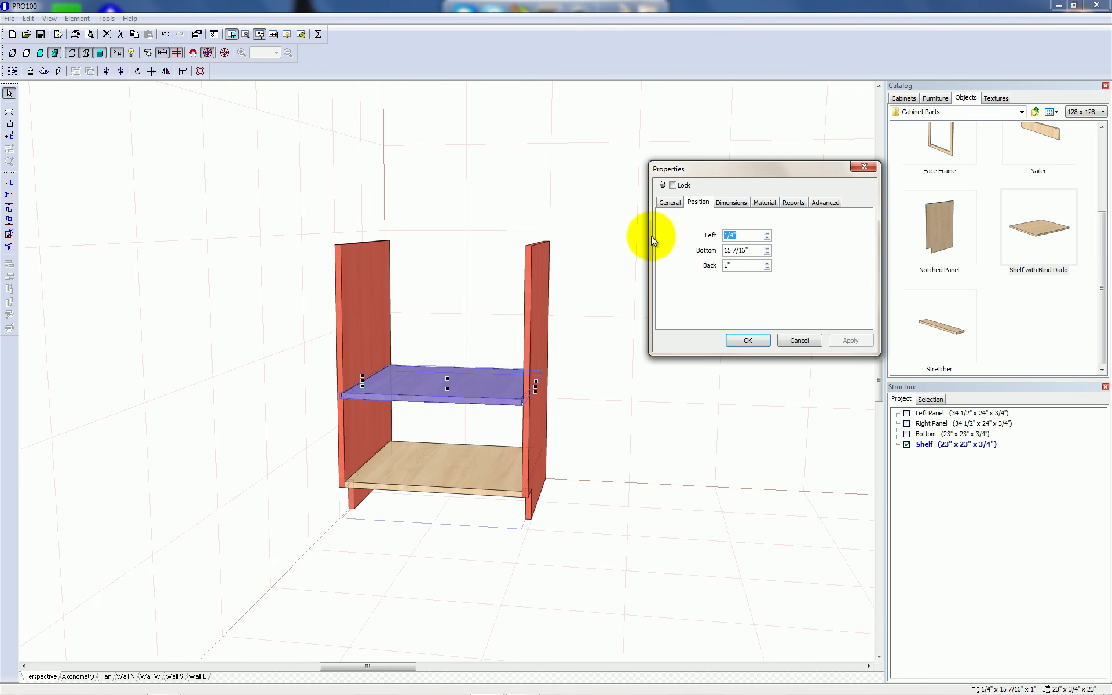
pyautogui.write('0.5')
pyautogui.click(847, 341)
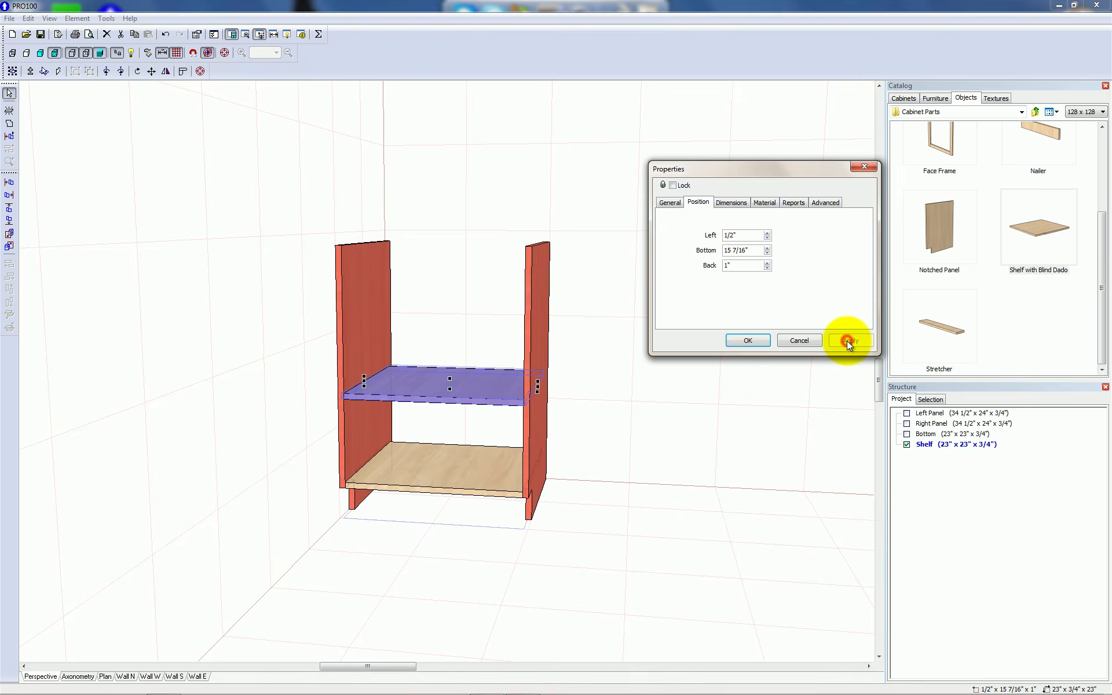
pyautogui.click(747, 342)
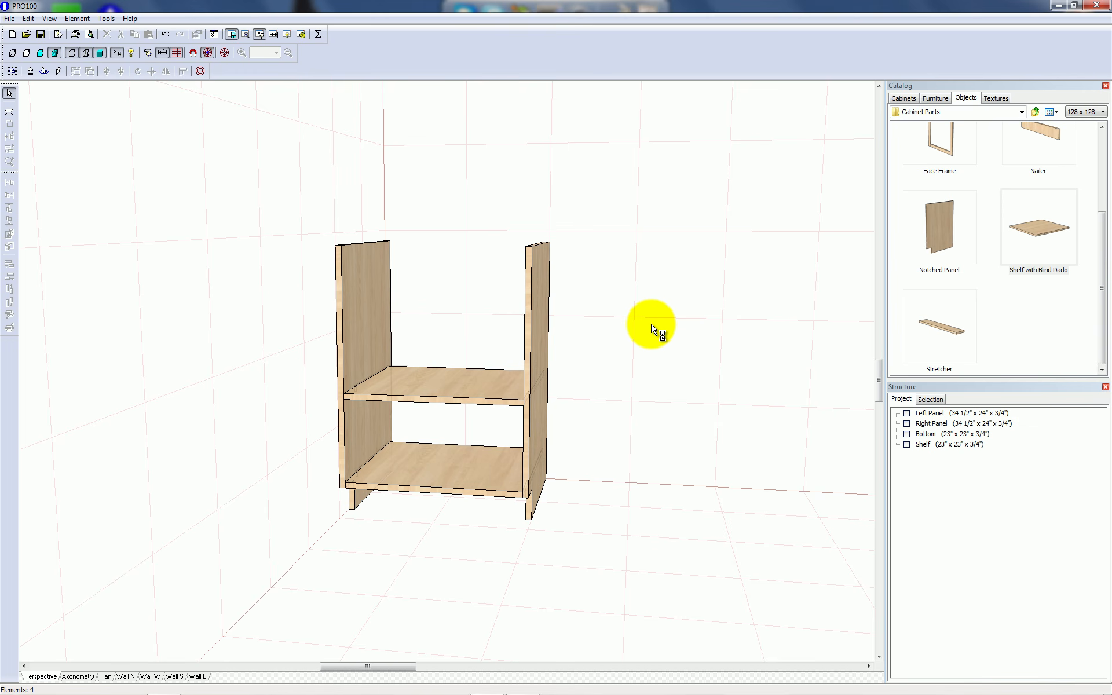
# Step: Insert a Nailer from the Cabinet Parts catalog and place it against the left panel at the upper back of the cabinet
pyautogui.click(1052, 131)
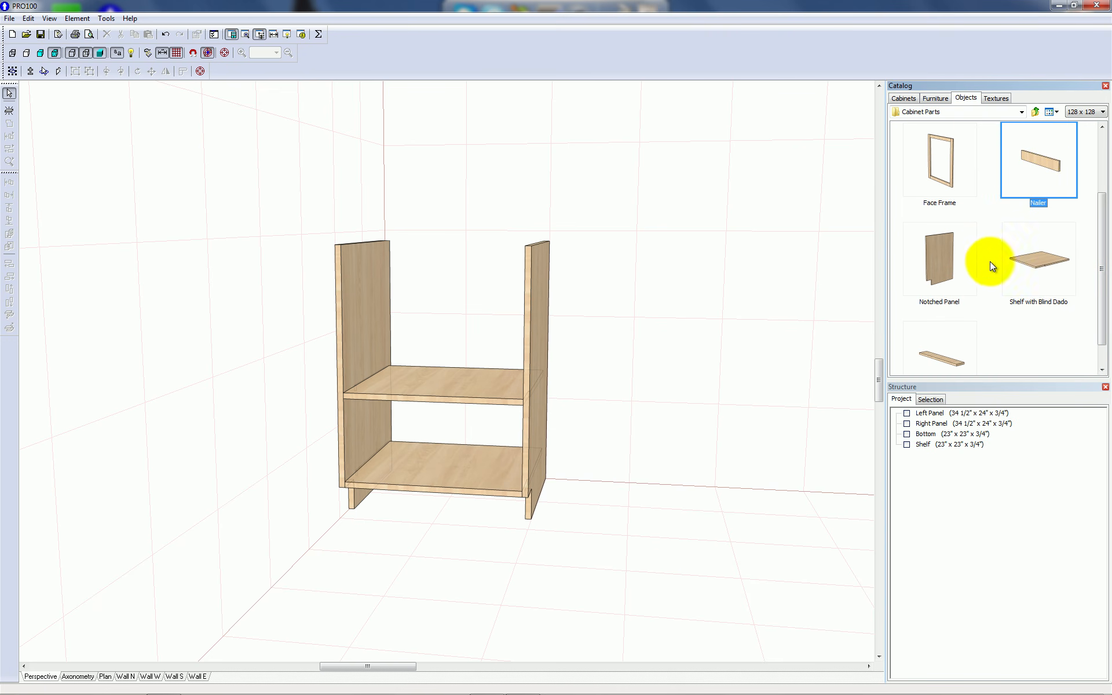
pyautogui.moveTo(1029, 165); pyautogui.dragTo(472, 217)
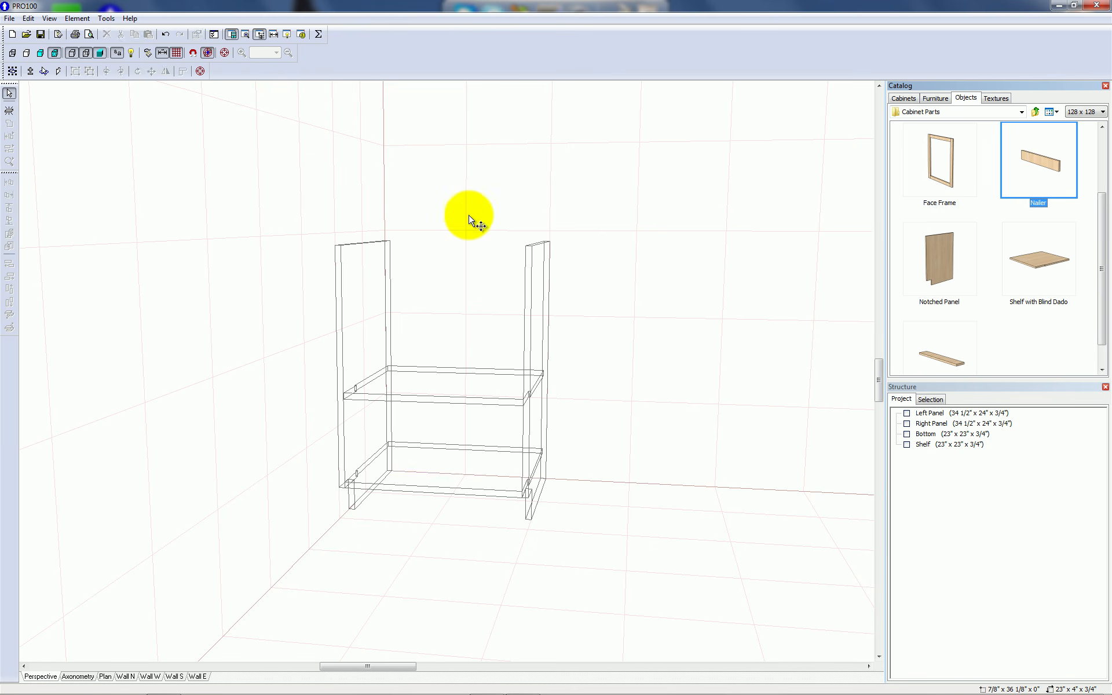
pyautogui.moveTo(523, 133); pyautogui.dragTo(549, 154)
pyautogui.moveTo(544, 200); pyautogui.dragTo(512, 198)
pyautogui.moveTo(493, 152); pyautogui.dragTo(437, 266)
pyautogui.moveTo(477, 228); pyautogui.dragTo(559, 199)
pyautogui.click(477, 191)
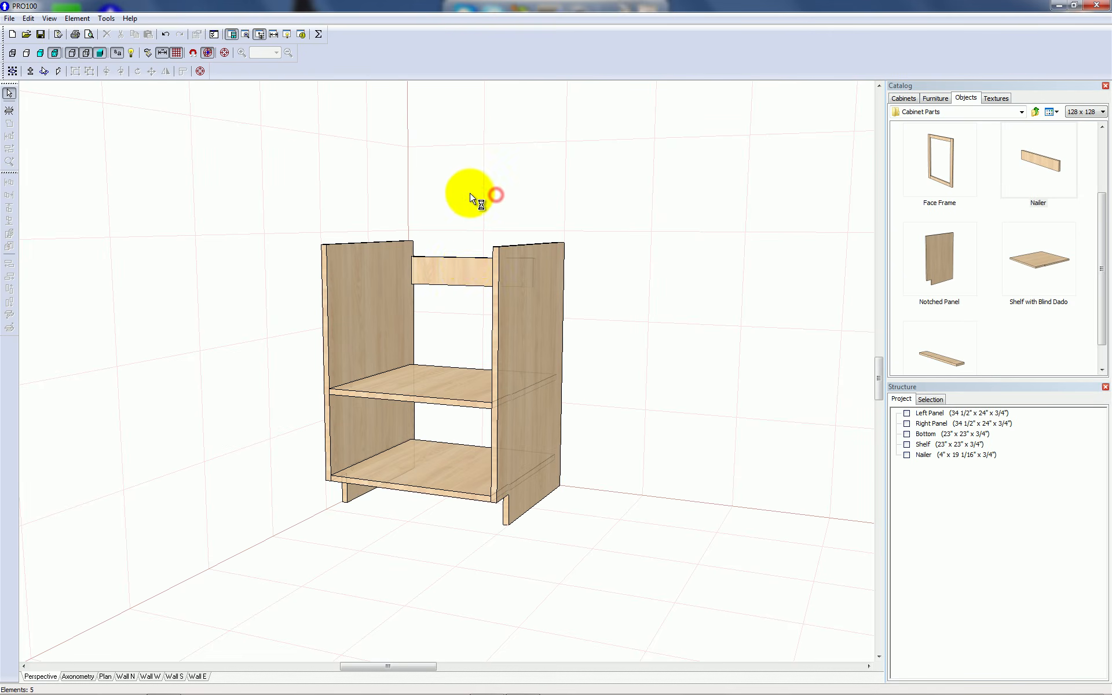
# Step: Lock the nailer's height in its dimension properties, and close the properties
pyautogui.click(463, 276)
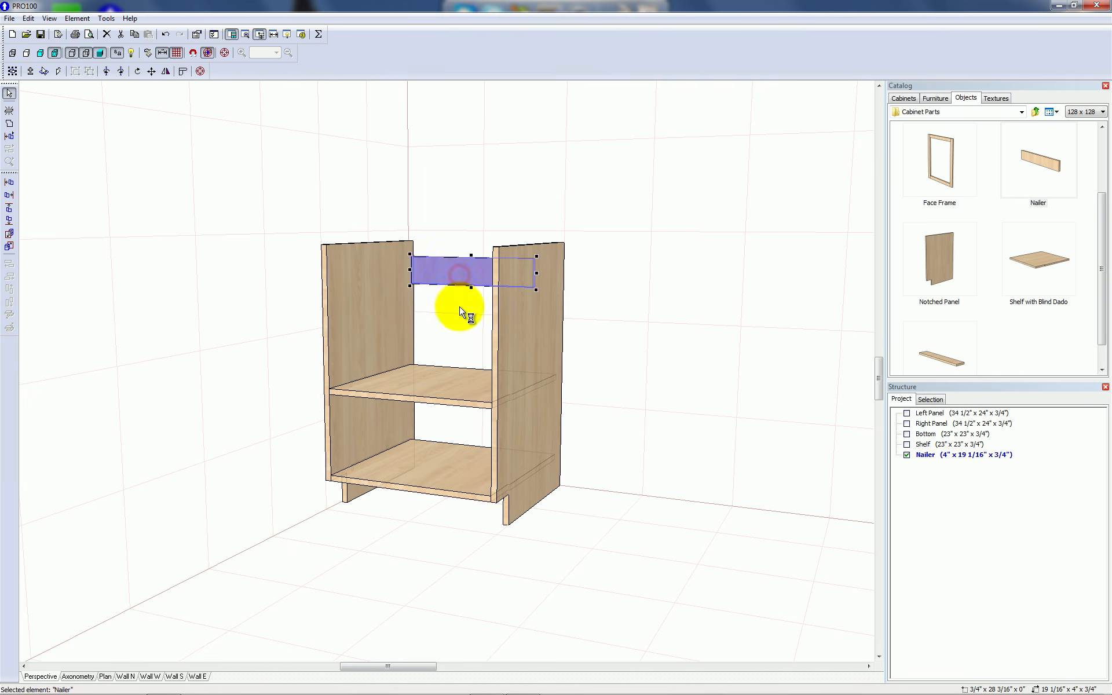
pyautogui.doubleClick(456, 269)
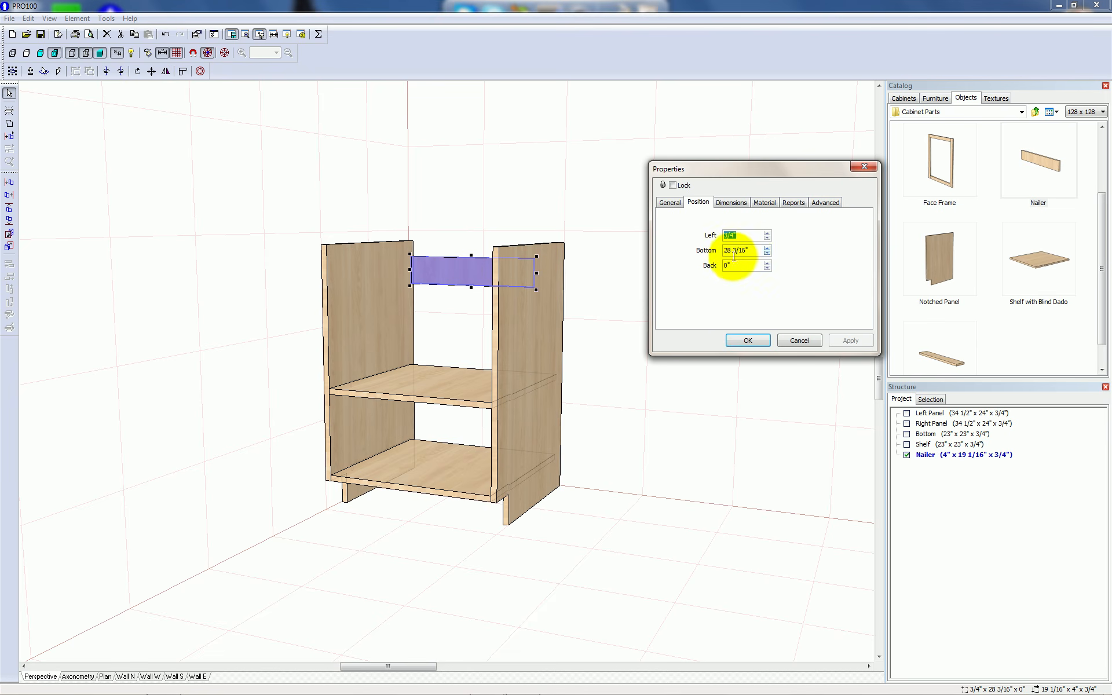
pyautogui.click(728, 204)
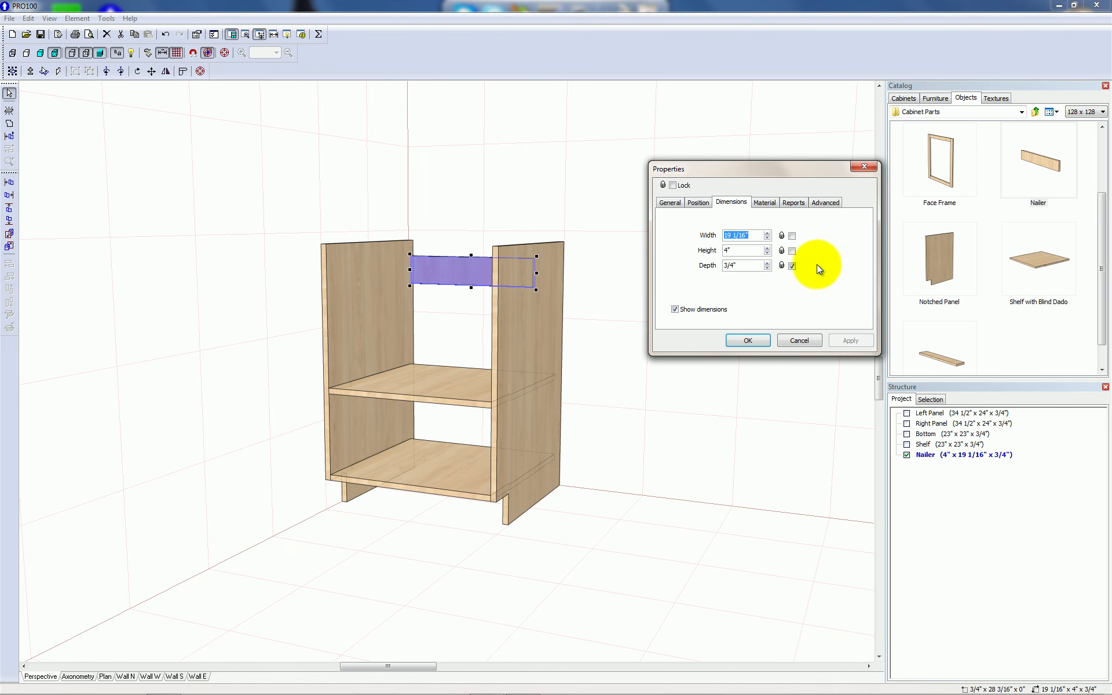
pyautogui.click(792, 250)
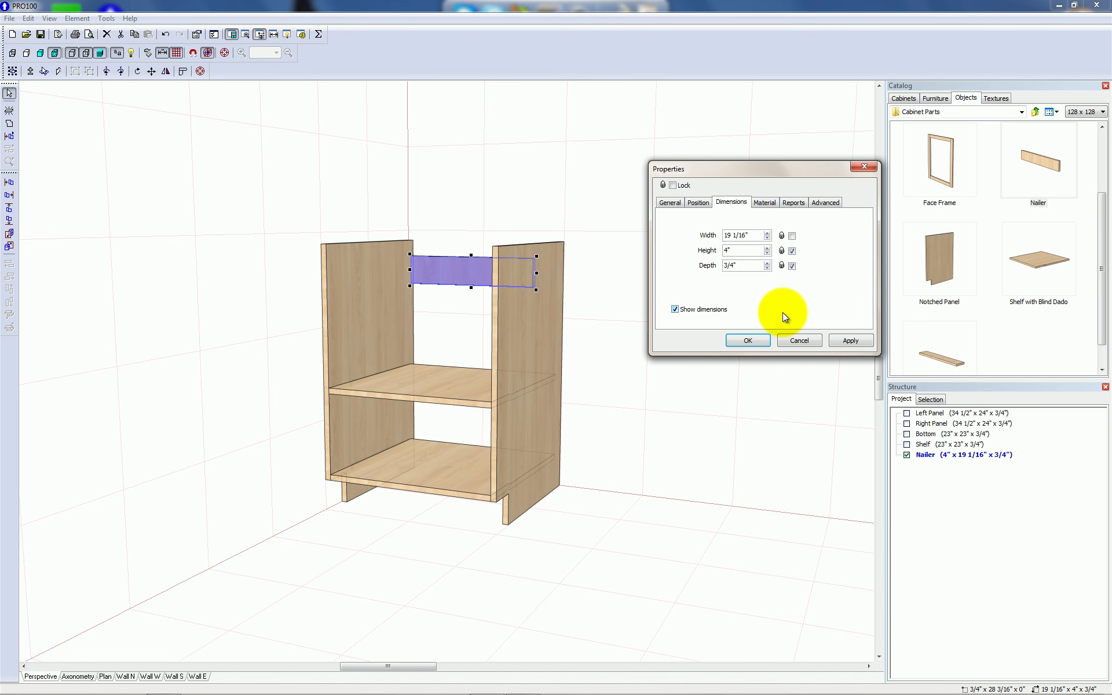
pyautogui.click(852, 341)
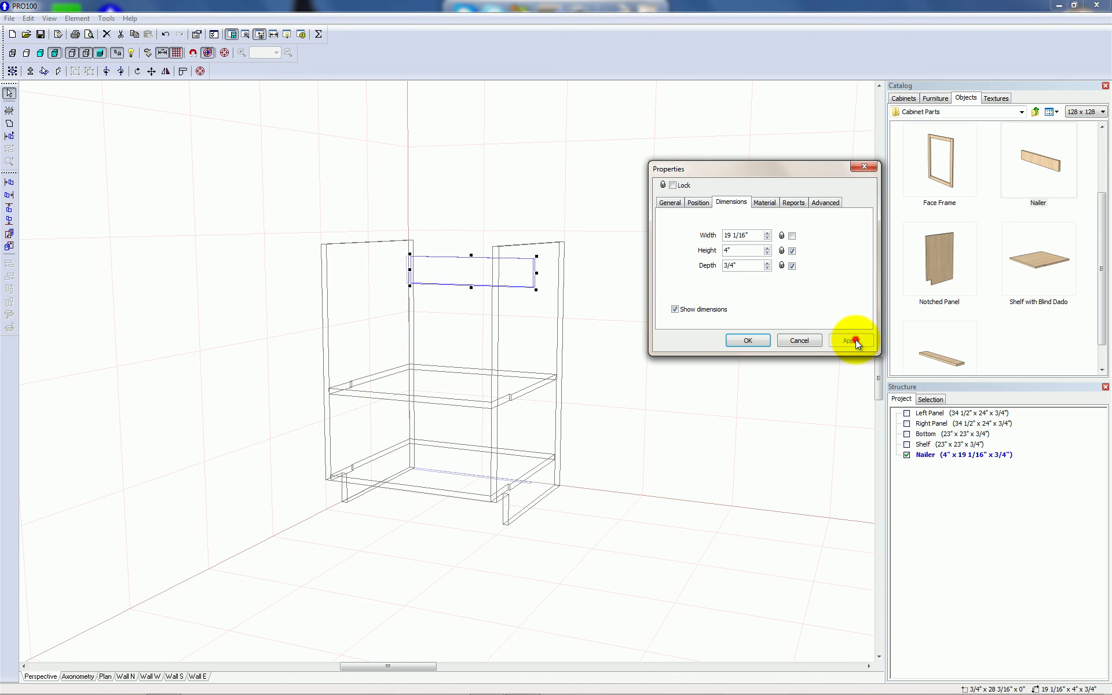
pyautogui.click(748, 341)
# Step: Align the nailer's lower edge with the underside of the bottom panel, and clear the selection
pyautogui.moveTo(722, 366)
pyautogui.mouseDown(button='right')
pyautogui.moveTo(631, 376)
pyautogui.moveTo(658, 438)
pyautogui.moveTo(665, 410)
pyautogui.moveTo(657, 439)
pyautogui.moveTo(704, 431)
pyautogui.mouseUp(button='right')
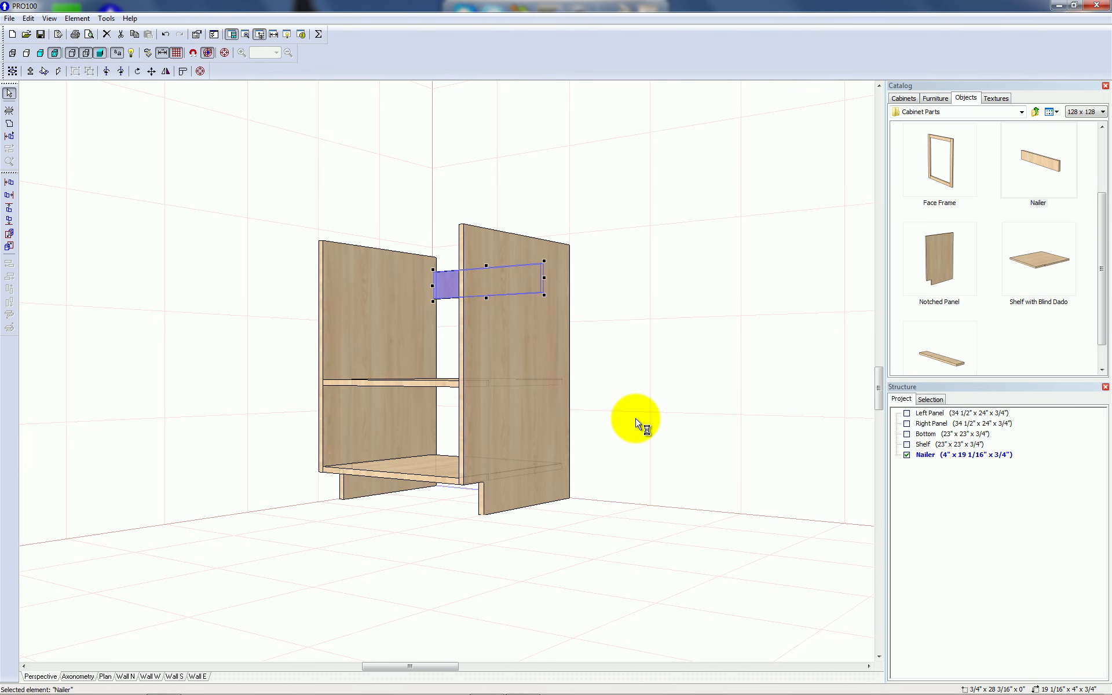
pyautogui.moveTo(638, 415)
pyautogui.mouseDown(button='right')
pyautogui.moveTo(688, 424)
pyautogui.moveTo(664, 365)
pyautogui.moveTo(659, 382)
pyautogui.mouseUp(button='right')
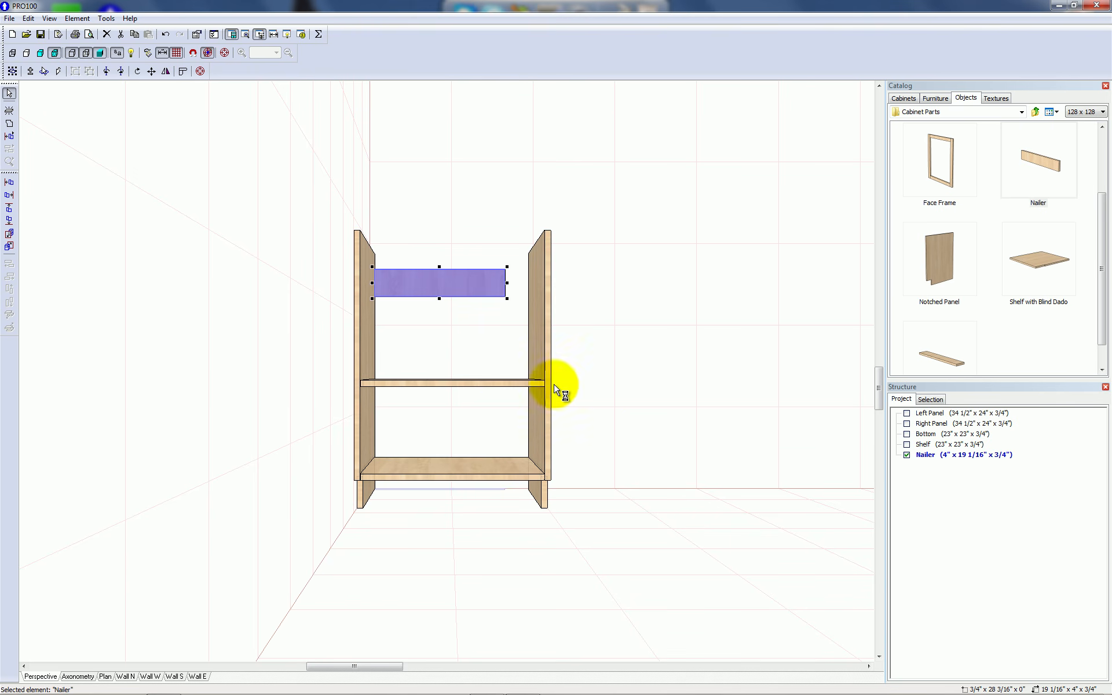
pyautogui.moveTo(437, 286); pyautogui.dragTo(429, 287)
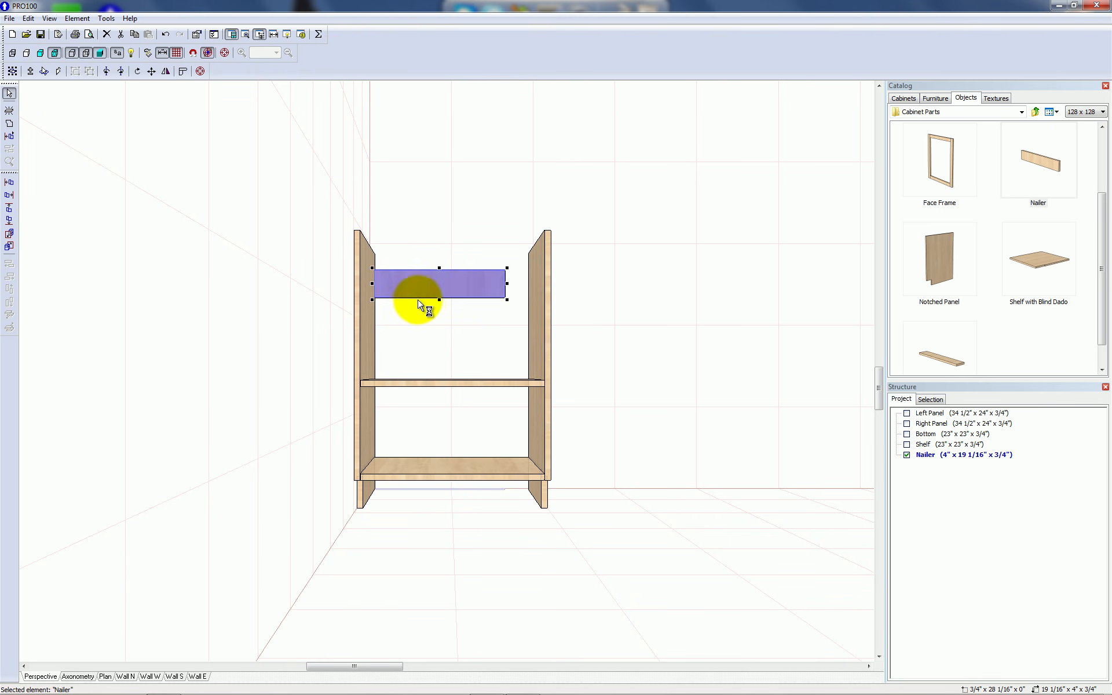
pyautogui.moveTo(446, 268)
pyautogui.mouseDown(button='right')
pyautogui.moveTo(459, 223)
pyautogui.moveTo(446, 256)
pyautogui.mouseUp(button='right')
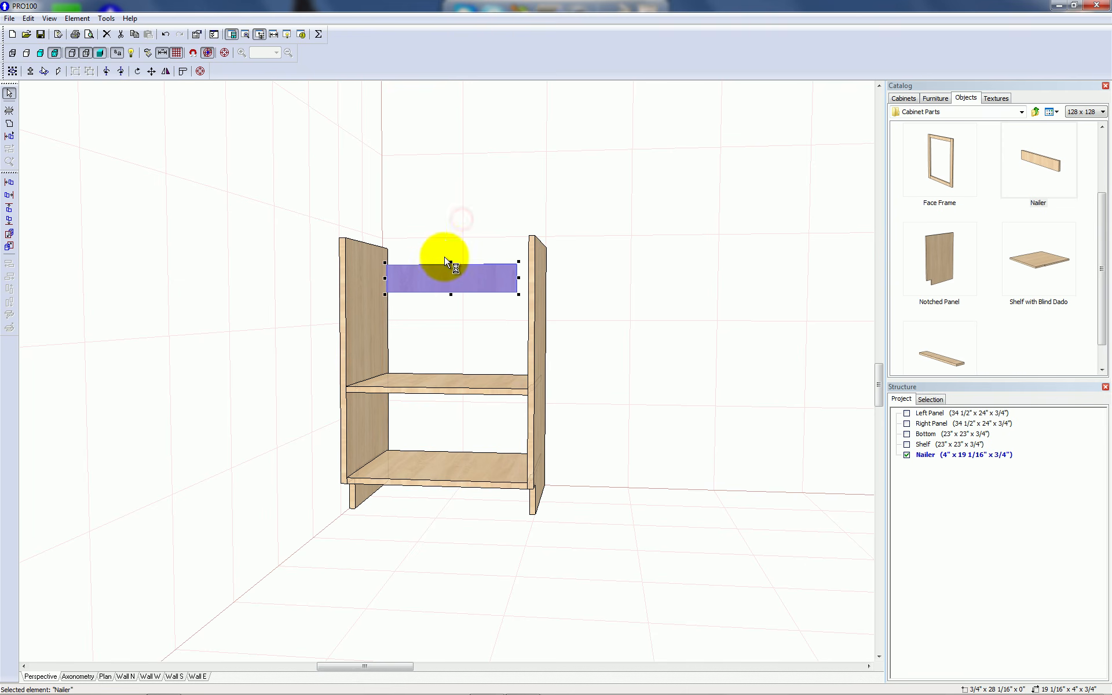
pyautogui.keyDown('shift'); pyautogui.click(421, 469); pyautogui.keyUp('shift')
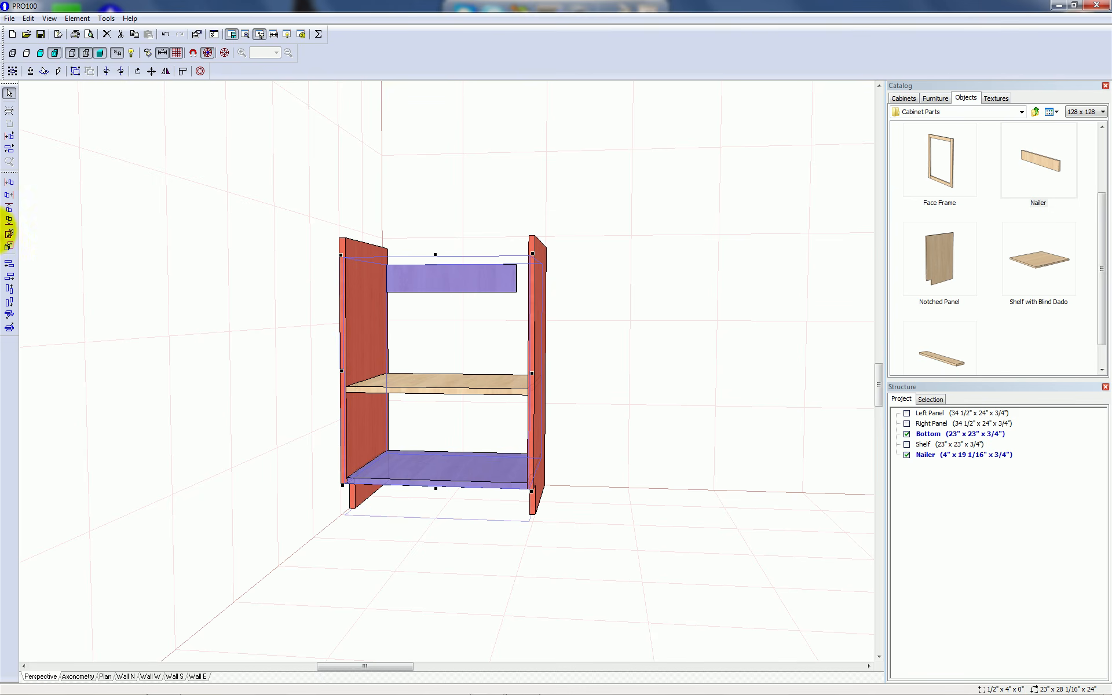
pyautogui.click(8, 303)
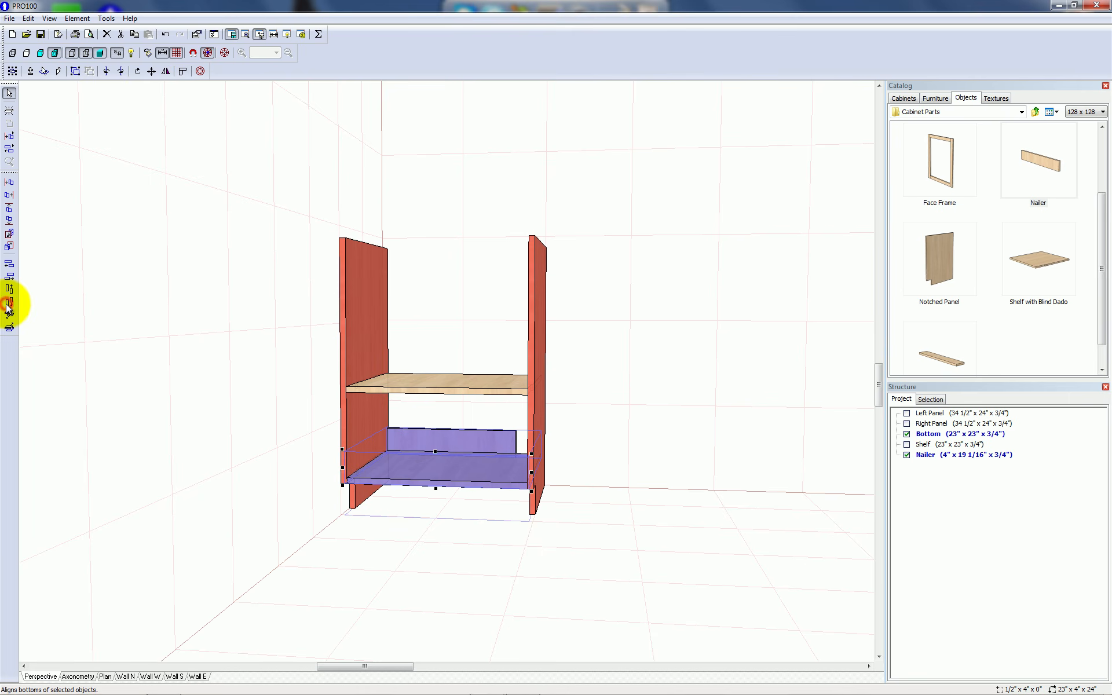
pyautogui.click(662, 393)
# Step: Stretch the nailer sideways to meet the right panel, making it 22 1/2" wide, and deselect it
pyautogui.moveTo(718, 407); pyautogui.dragTo(595, 392)
pyautogui.moveTo(345, 544); pyautogui.dragTo(291, 518)
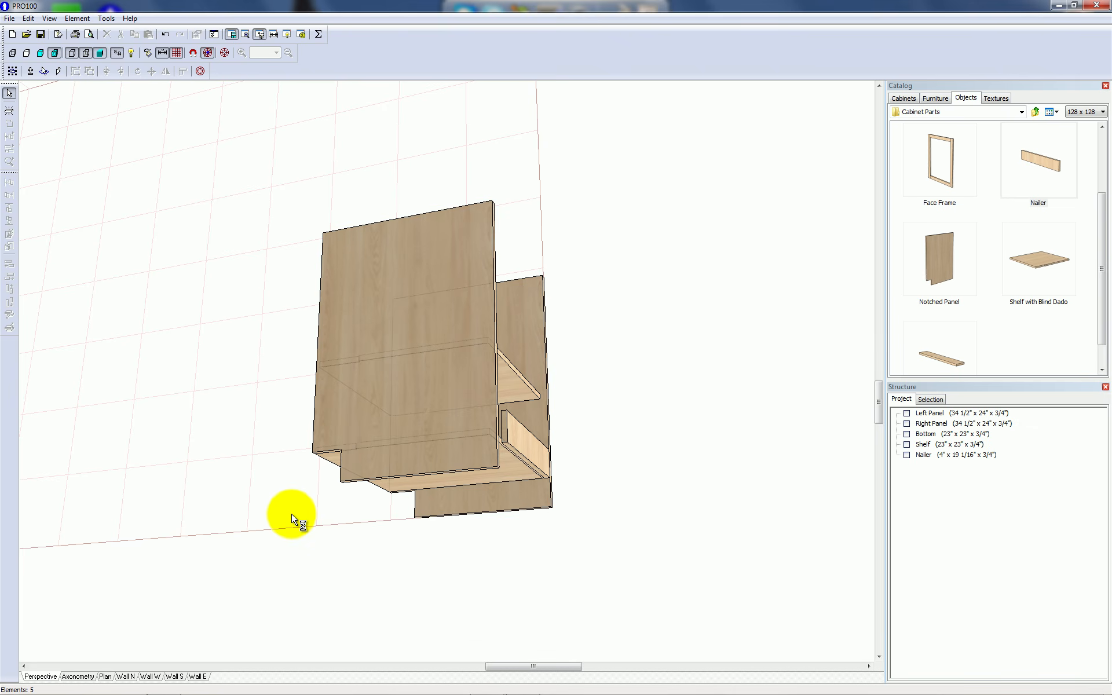
pyautogui.moveTo(231, 463); pyautogui.dragTo(347, 455)
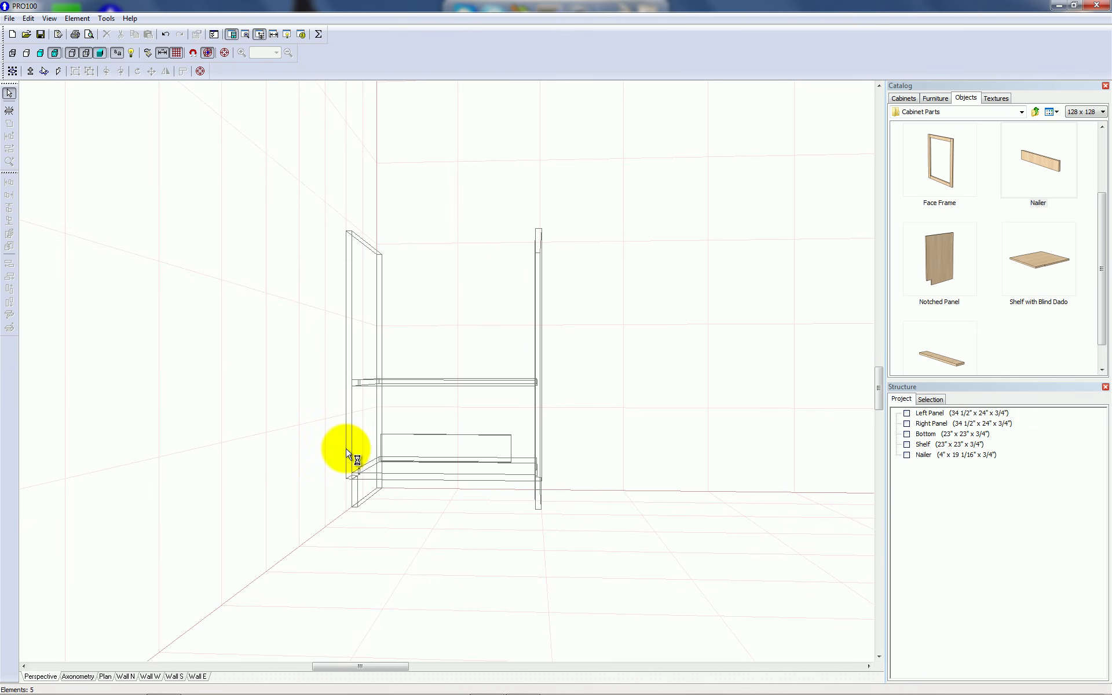
pyautogui.click(485, 443)
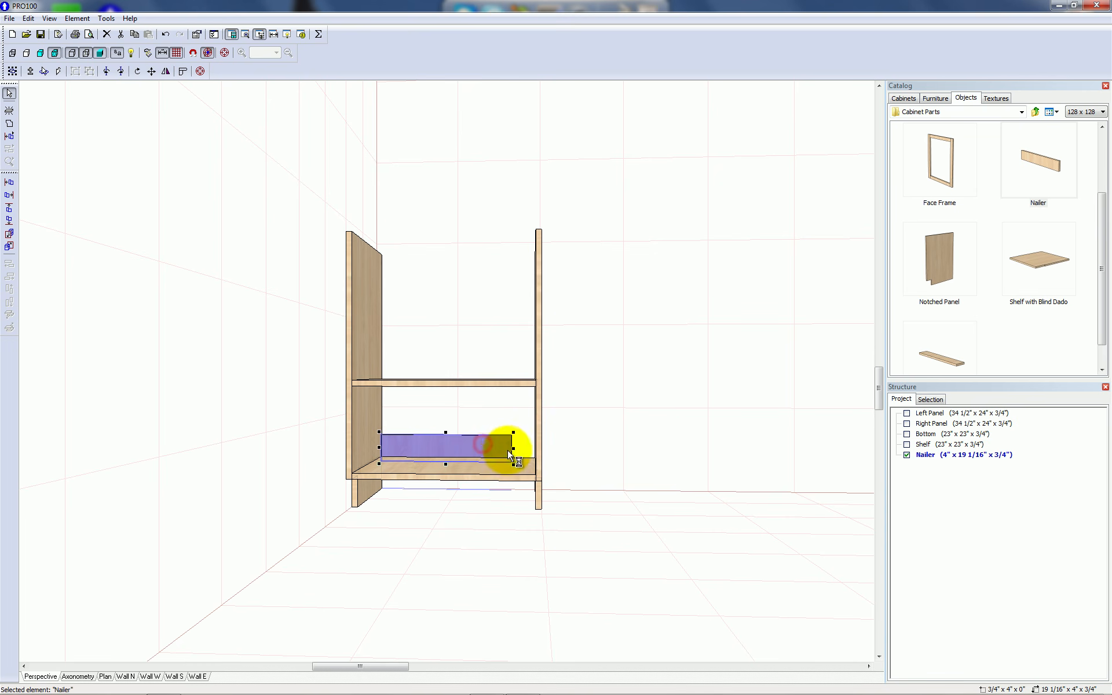
pyautogui.moveTo(513, 449); pyautogui.dragTo(578, 451)
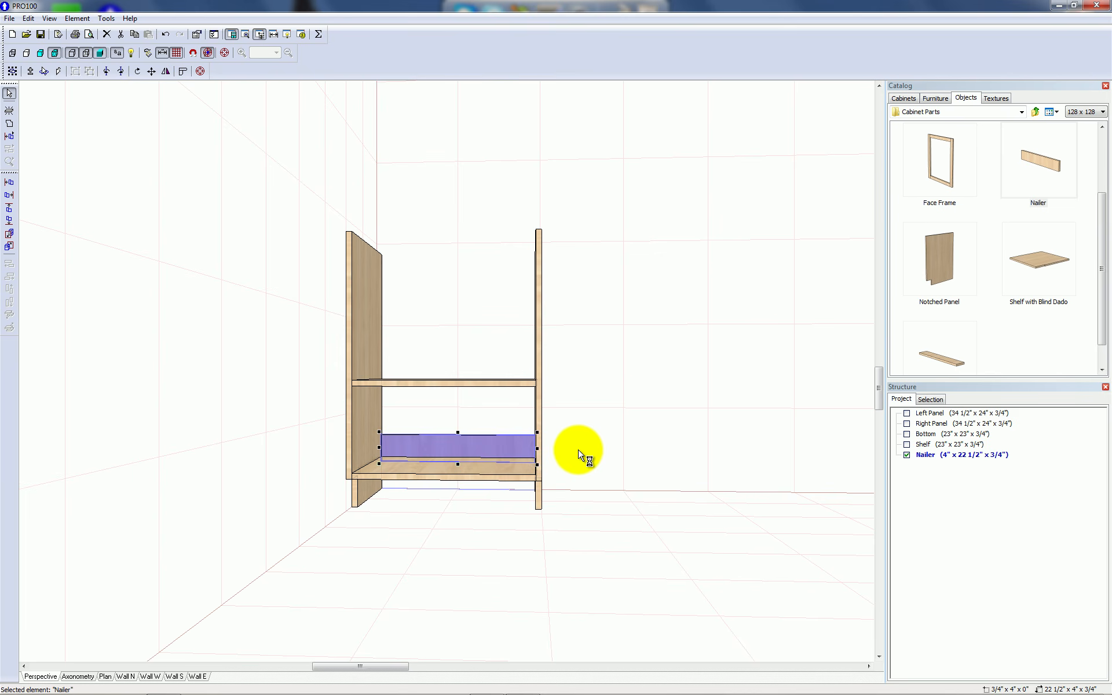
pyautogui.click(576, 418)
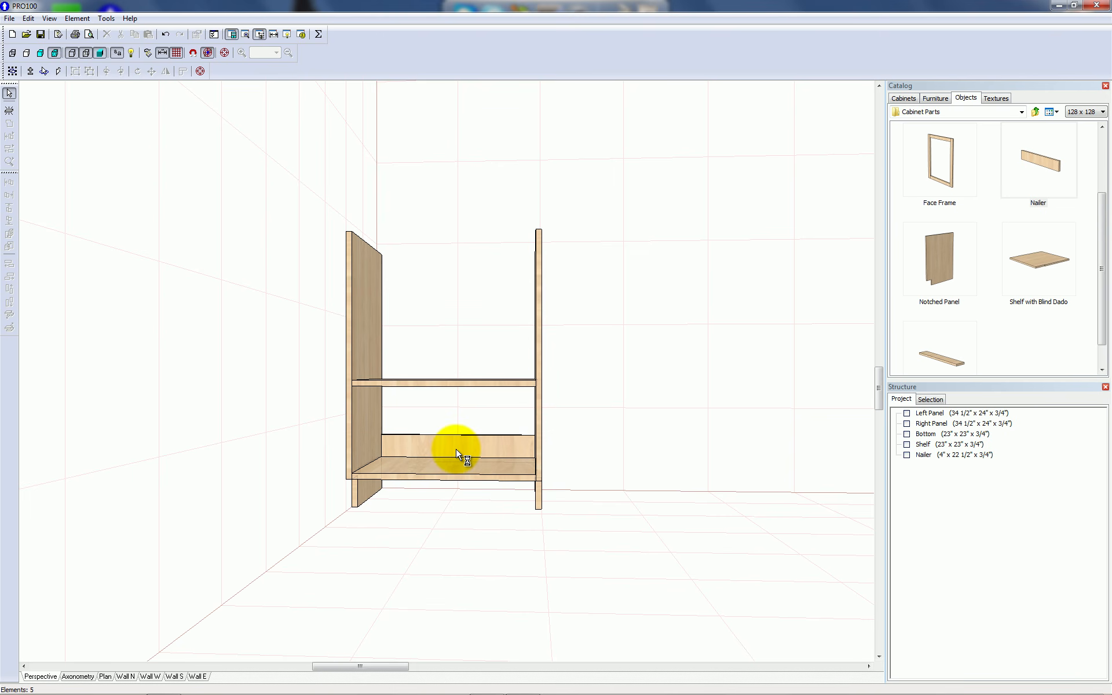
# Step: Set the nailer's width to 23" and apply it
pyautogui.doubleClick(457, 451)
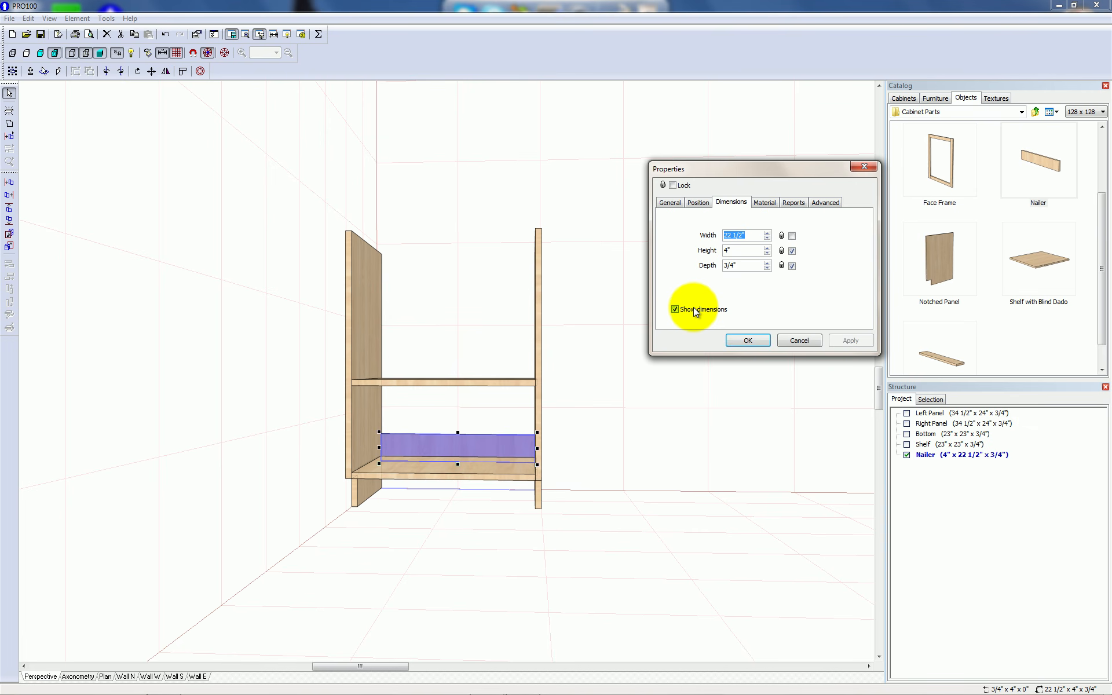
pyautogui.click(754, 236)
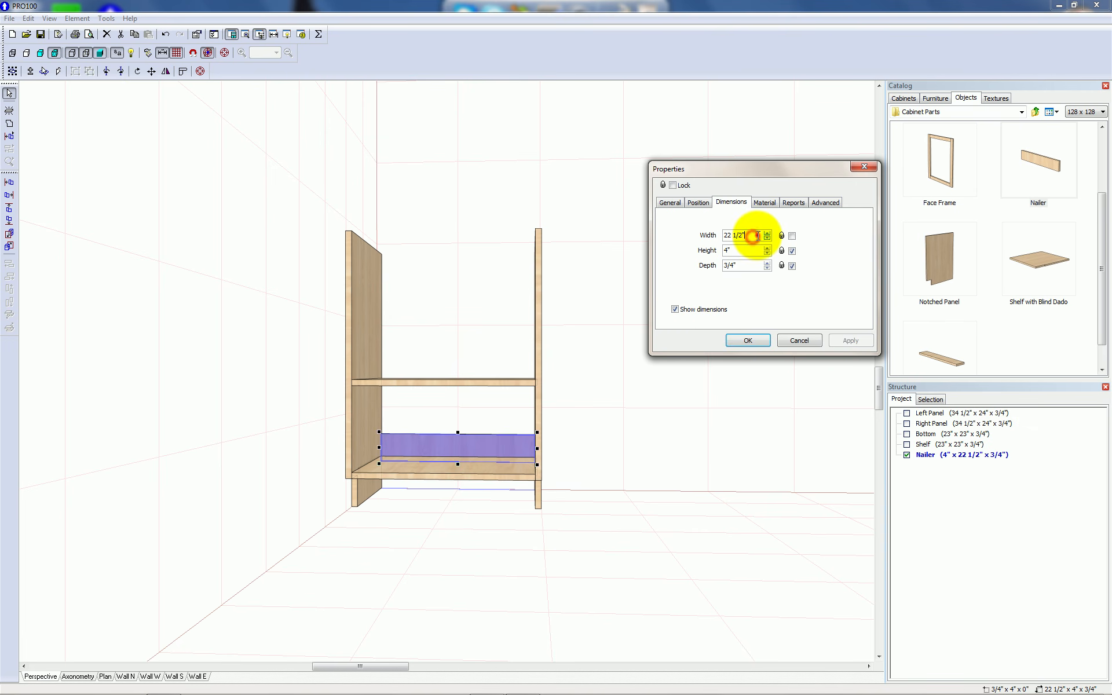
pyautogui.moveTo(753, 236); pyautogui.dragTo(683, 235)
pyautogui.write('23')
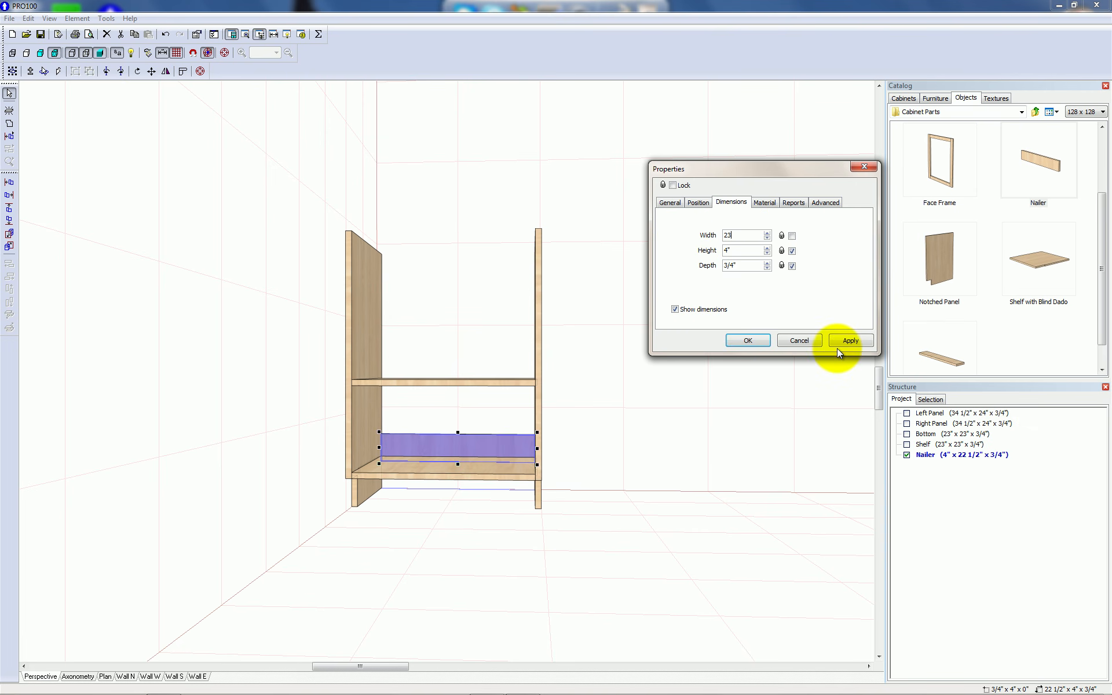
pyautogui.click(856, 340)
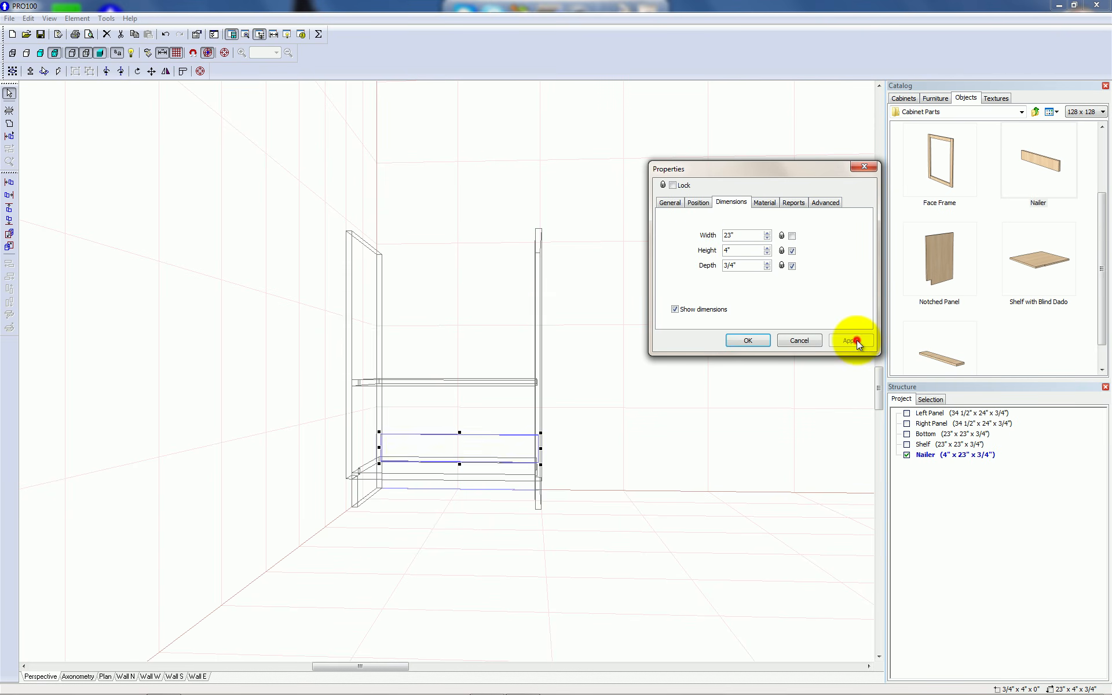
# Step: Set the nailer's left position to 1/2" and close its properties
pyautogui.click(698, 202)
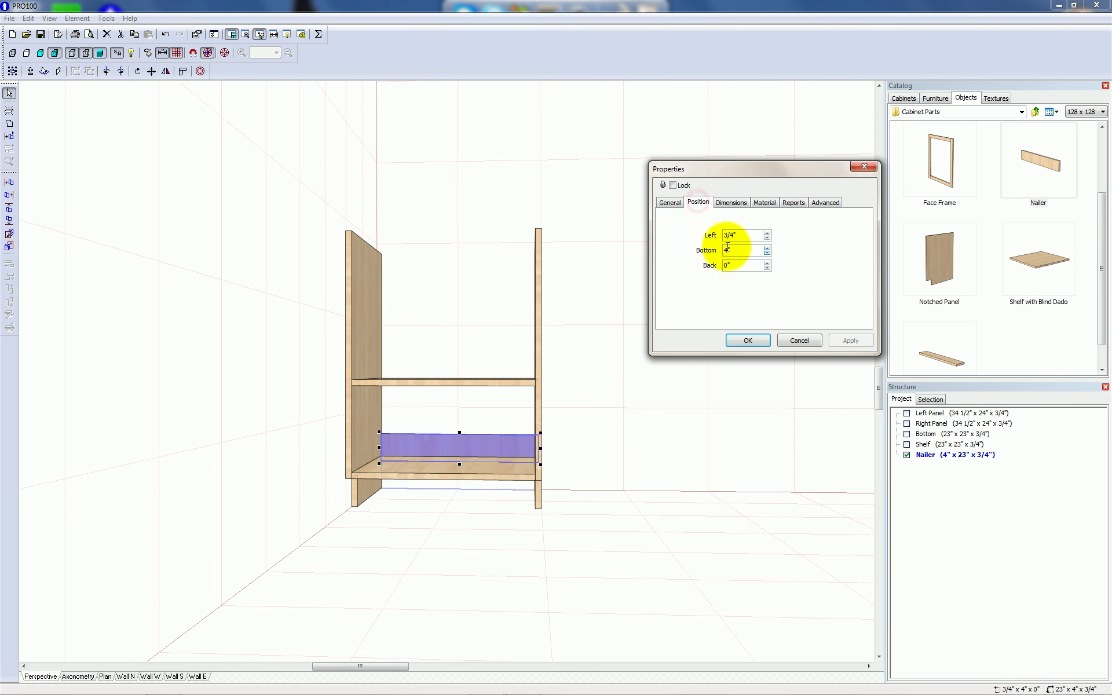
pyautogui.doubleClick(746, 234)
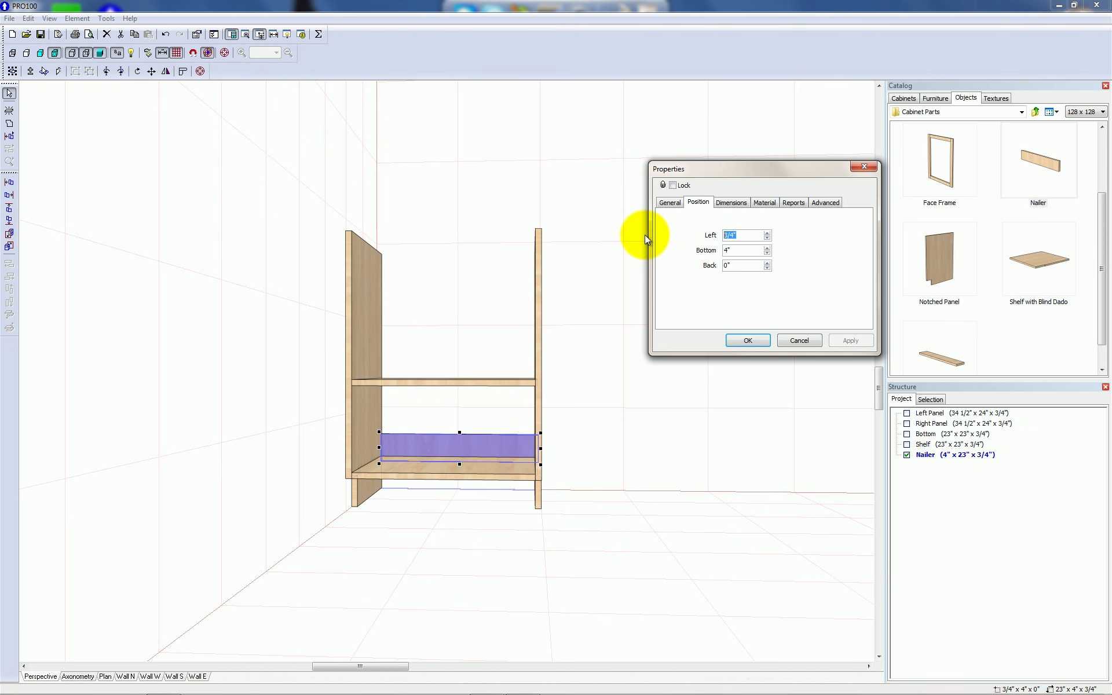
pyautogui.write('0.5')
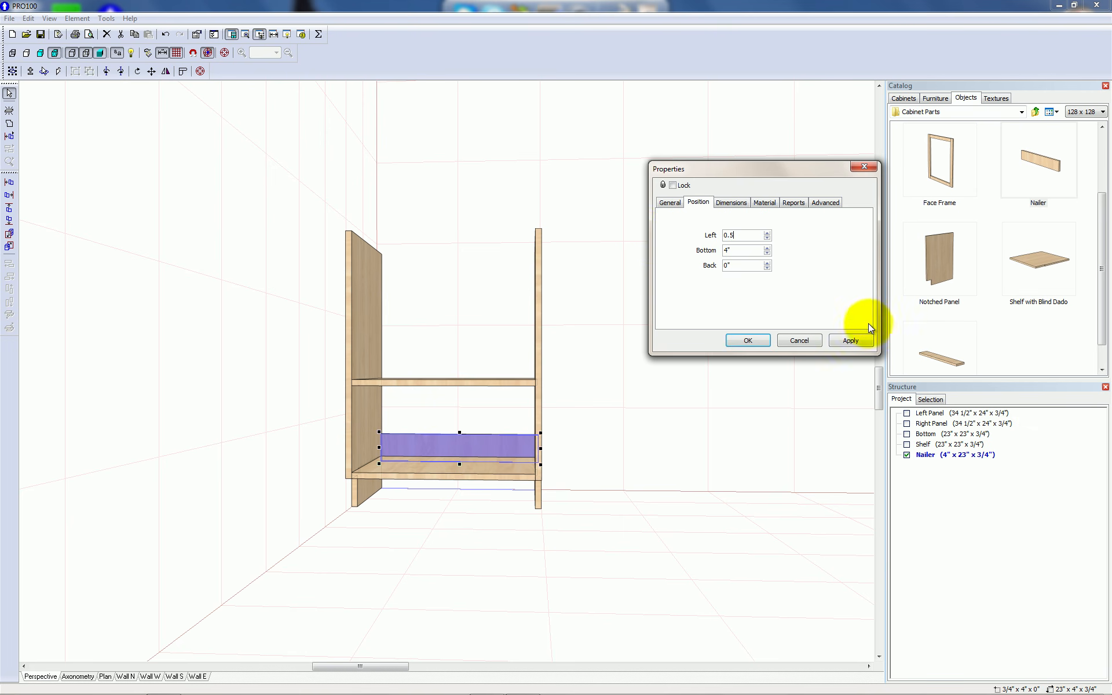
pyautogui.click(860, 342)
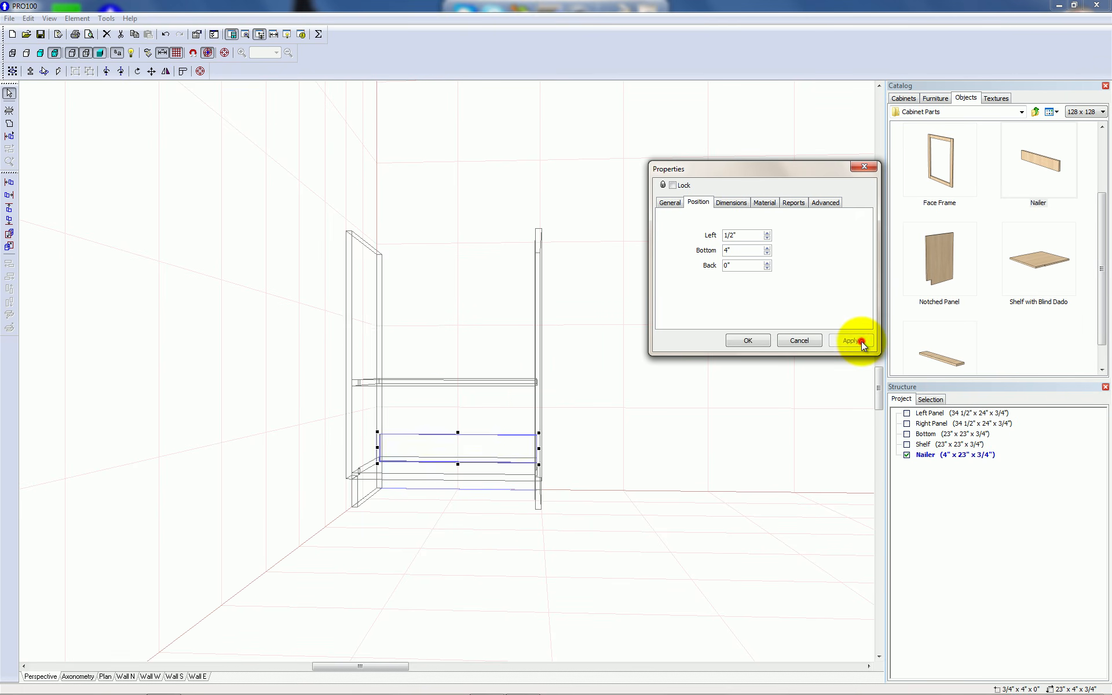
pyautogui.click(748, 341)
# Step: Examine how the nailer sits between the side panels from several angles and in plan view, clearing the selection
pyautogui.moveTo(609, 437)
pyautogui.mouseDown(button='middle')
pyautogui.moveTo(626, 351)
pyautogui.moveTo(629, 408)
pyautogui.moveTo(671, 388)
pyautogui.moveTo(665, 377)
pyautogui.mouseUp(button='middle')
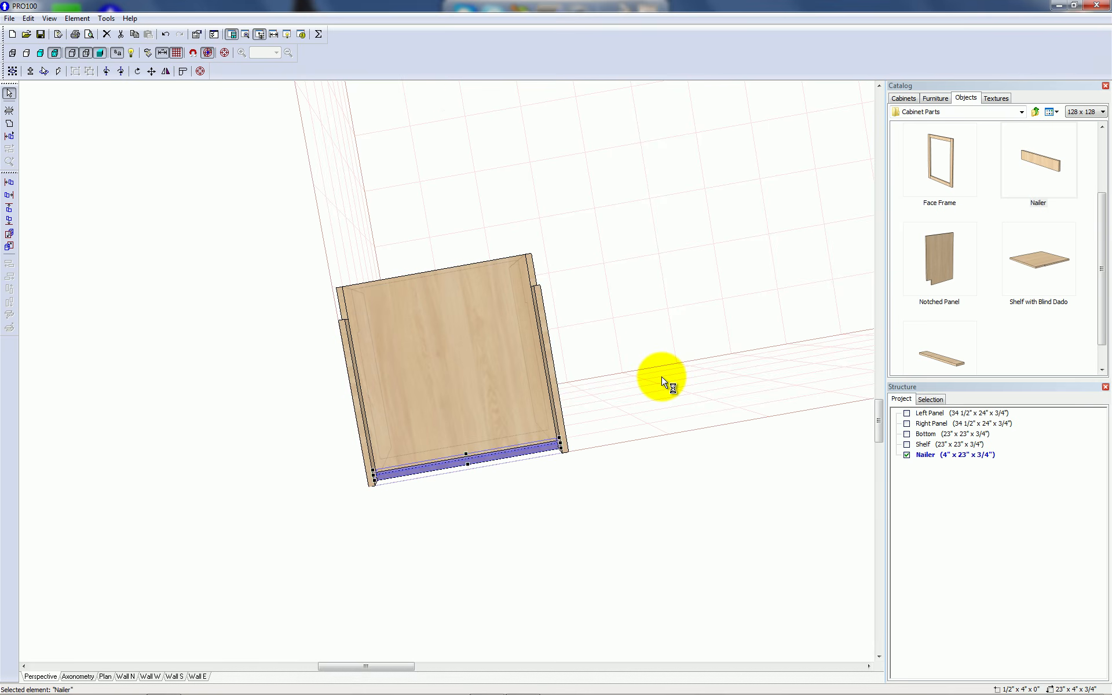
pyautogui.moveTo(646, 334); pyautogui.dragTo(653, 305, button='middle')
pyautogui.moveTo(664, 237); pyautogui.dragTo(664, 261, button='middle')
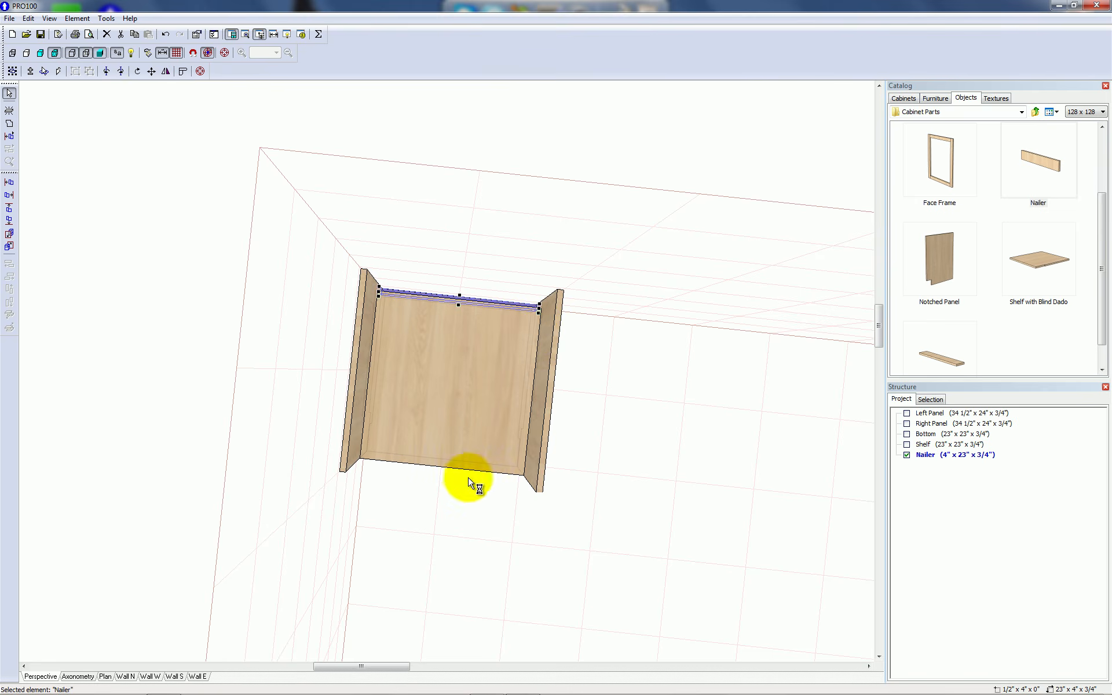
pyautogui.click(105, 676)
pyautogui.click(701, 270)
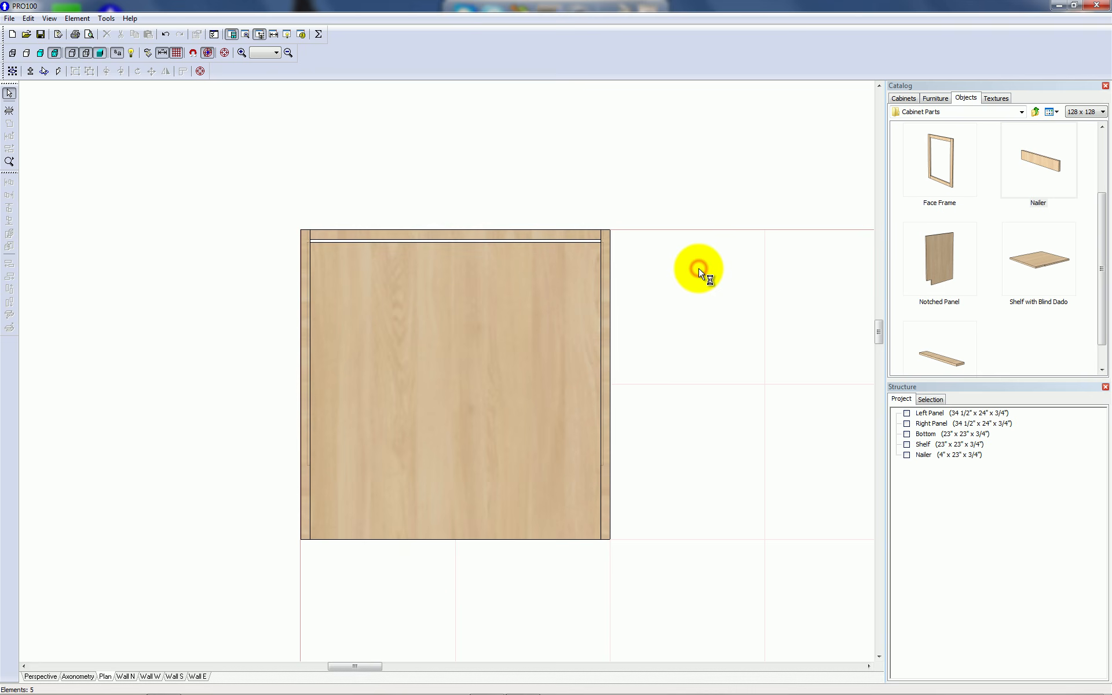
pyautogui.scroll(4, 367, 185)
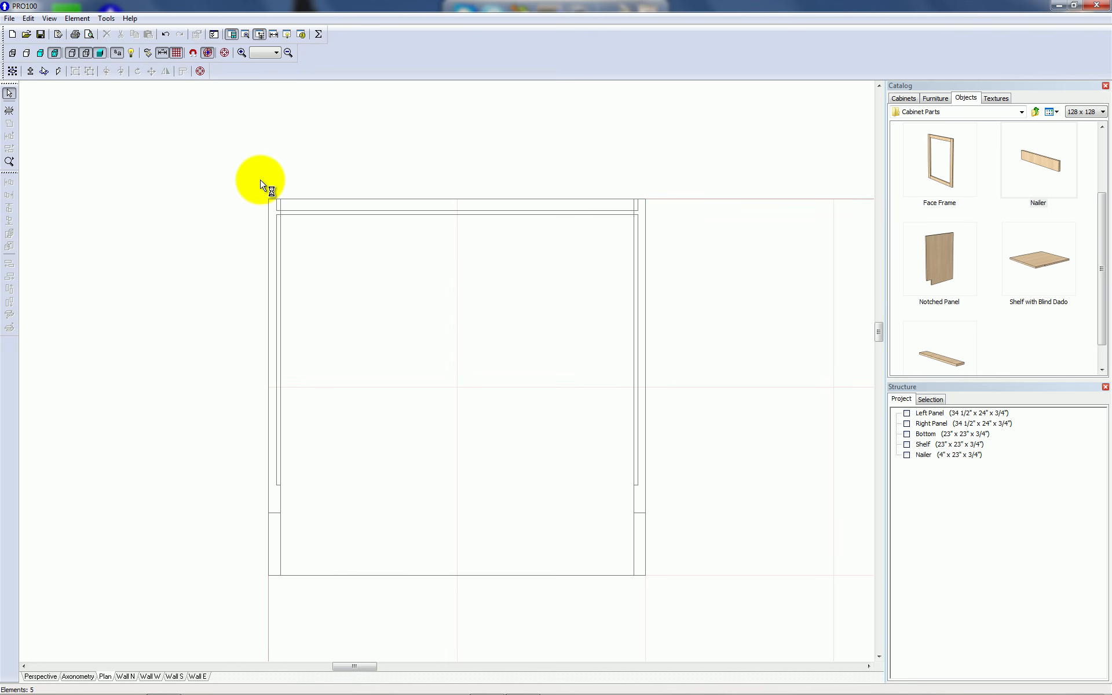
pyautogui.scroll(-4, 226, 187)
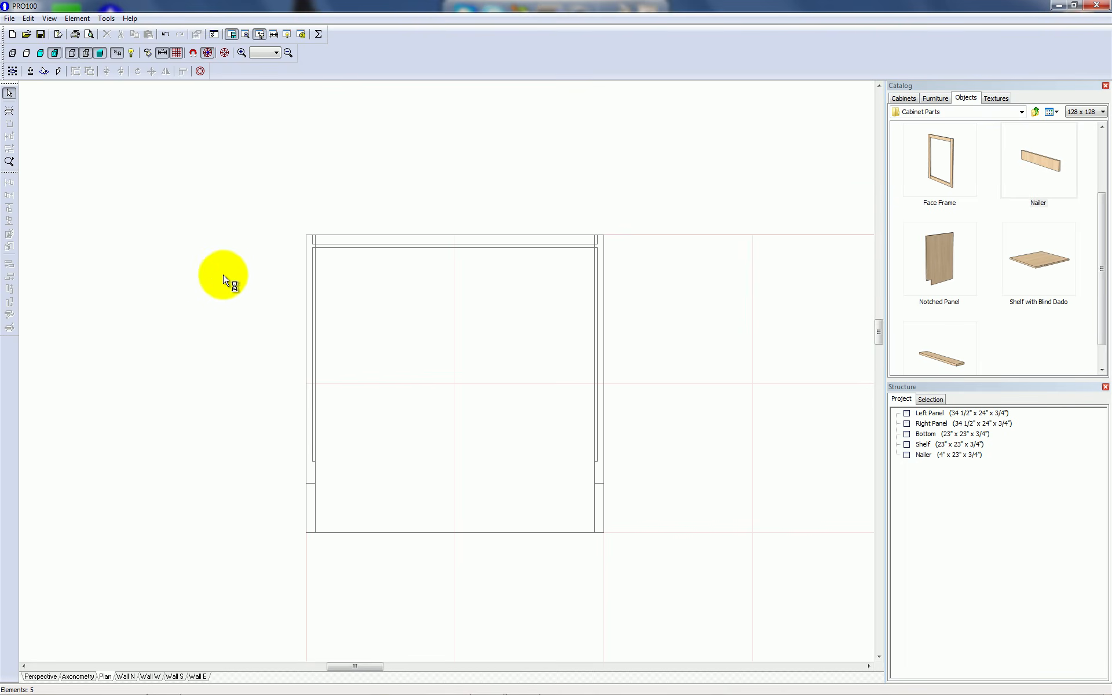
pyautogui.moveTo(230, 424); pyautogui.dragTo(228, 394, button='middle')
pyautogui.click(40, 676)
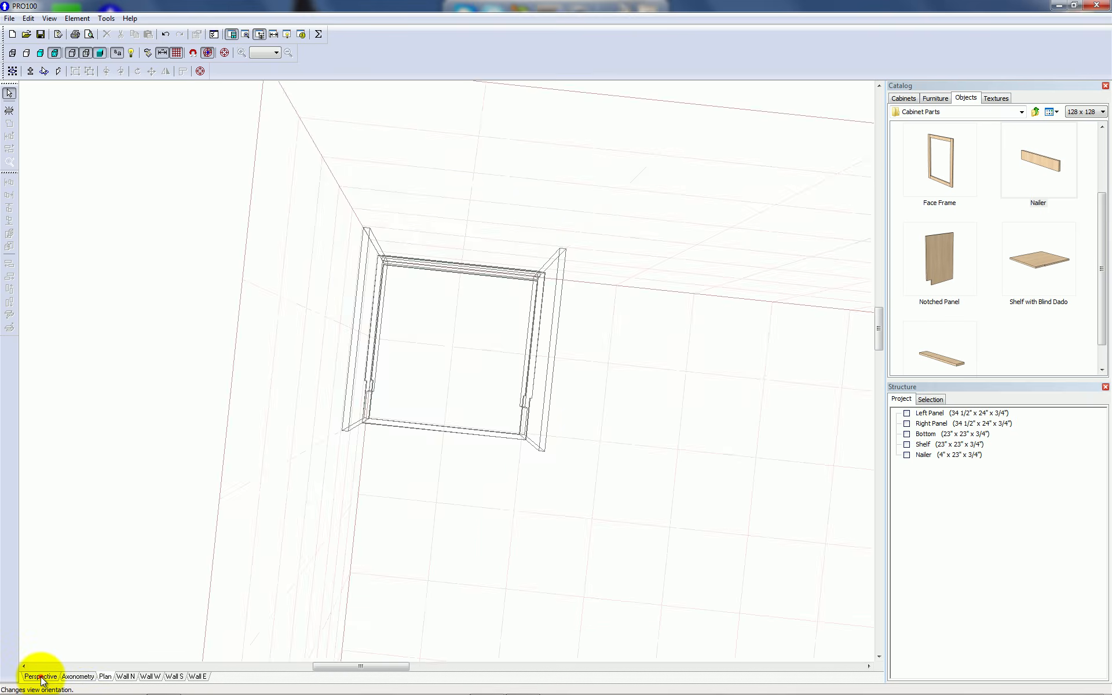
# Step: Duplicate the nailer upward between the side panels, placing the copy about 28 11/16" above the floor
pyautogui.moveTo(608, 508); pyautogui.dragTo(629, 411, button='right')
pyautogui.moveTo(679, 366); pyautogui.dragTo(735, 372, button='right')
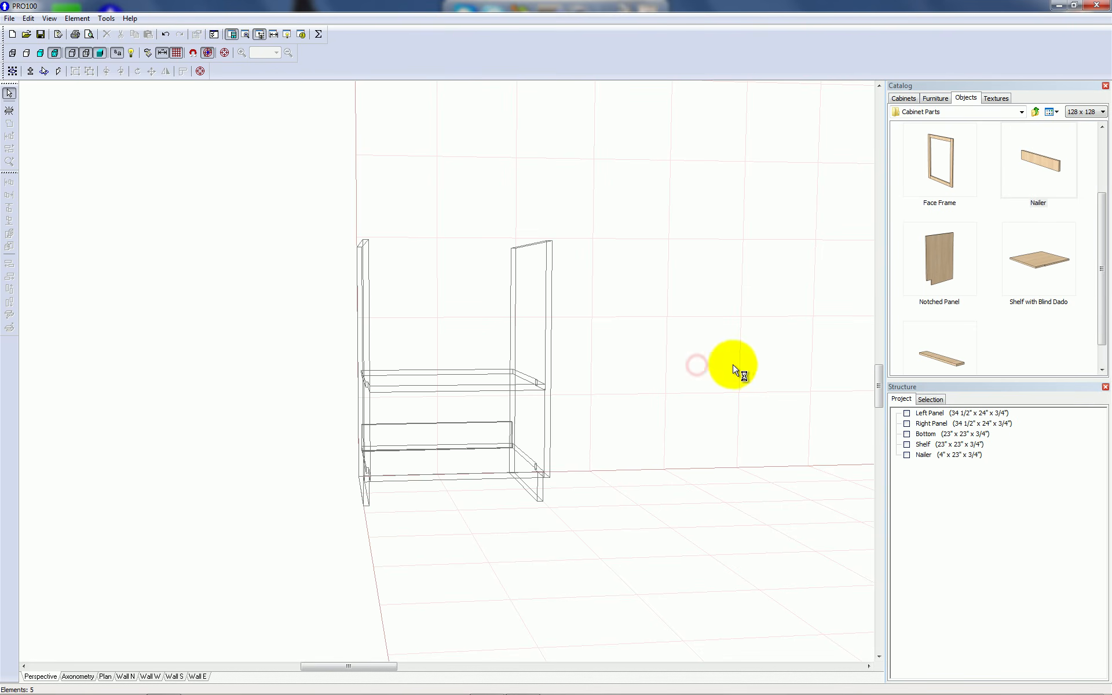
pyautogui.click(473, 433)
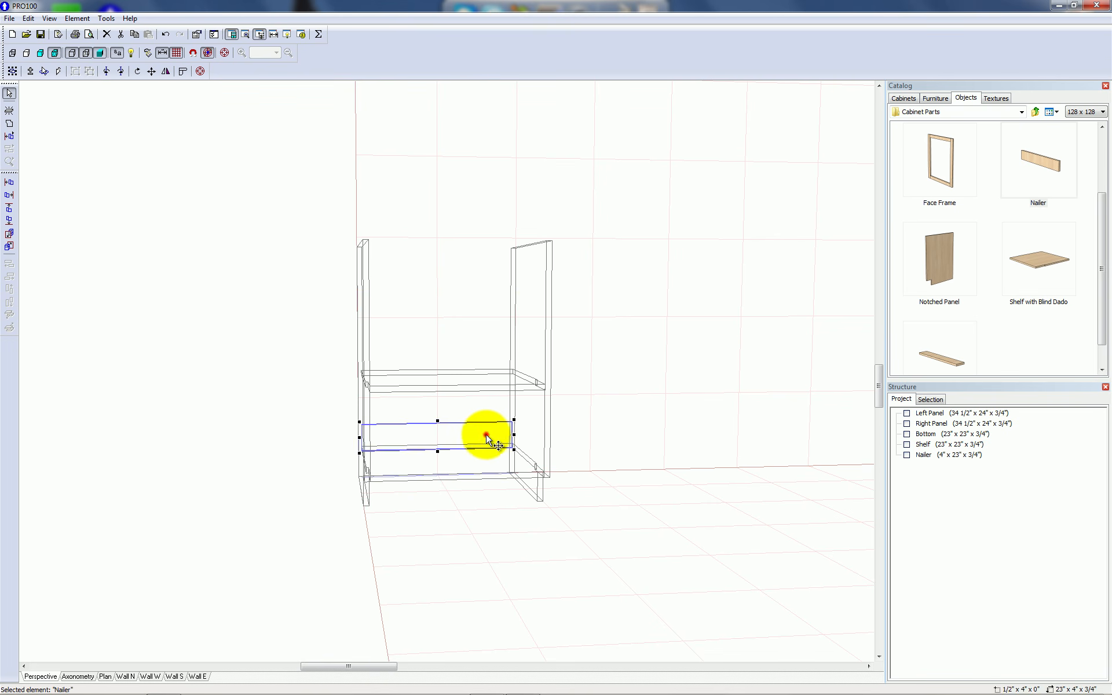
pyautogui.moveTo(472, 423); pyautogui.dragTo(477, 276)
pyautogui.moveTo(478, 280); pyautogui.dragTo(476, 272)
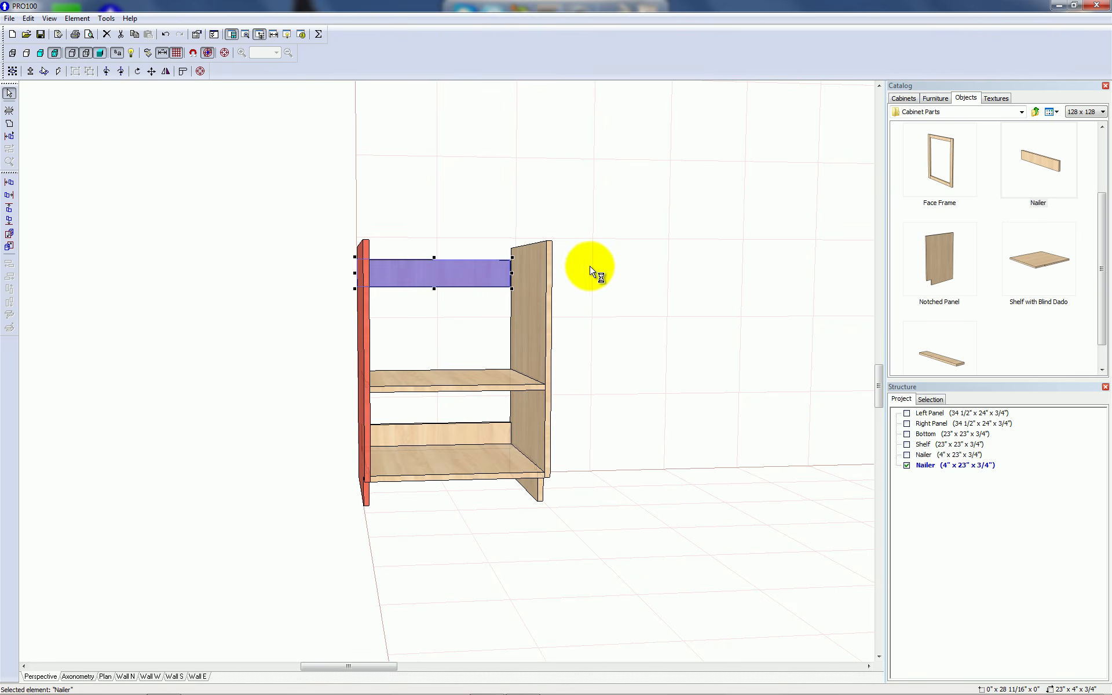
# Step: Align the top of the upper nailer with the top of the right panel, and clear the selection
pyautogui.moveTo(631, 261); pyautogui.dragTo(630, 271)
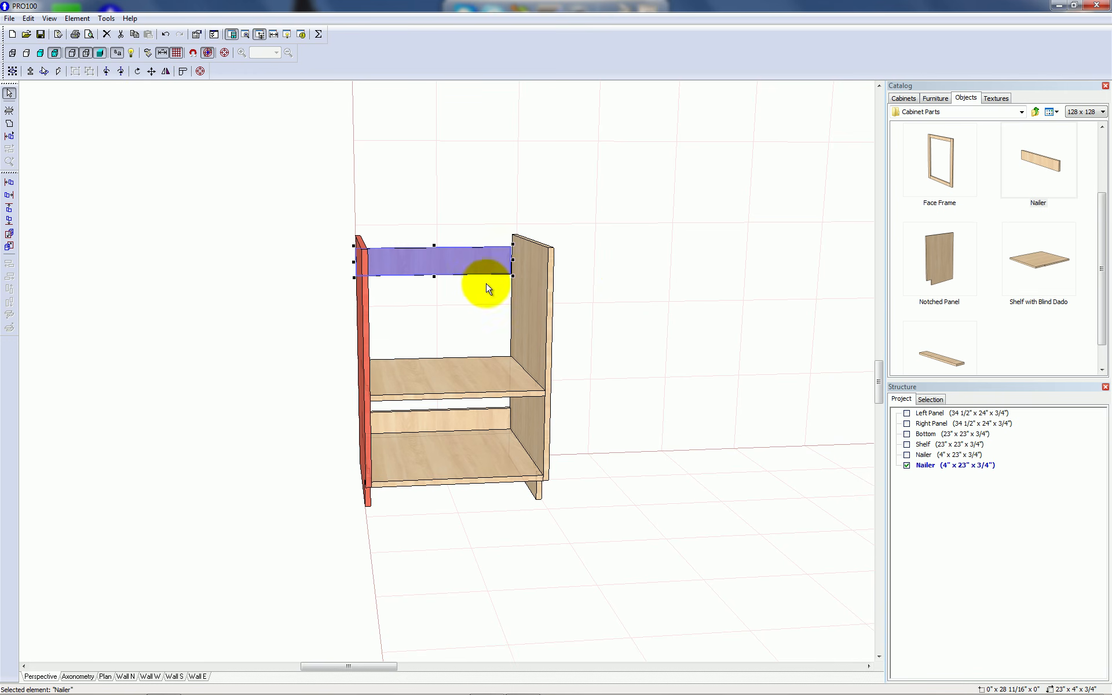
pyautogui.press('shift')
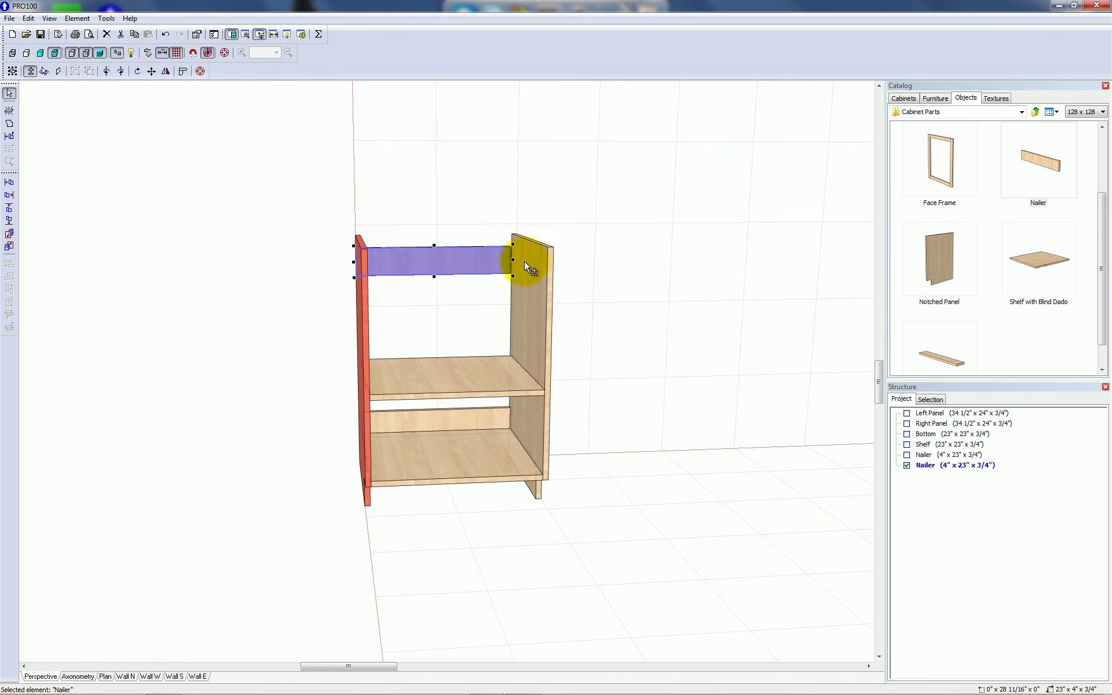
pyautogui.keyDown('shift'); pyautogui.click(530, 259); pyautogui.keyUp('shift')
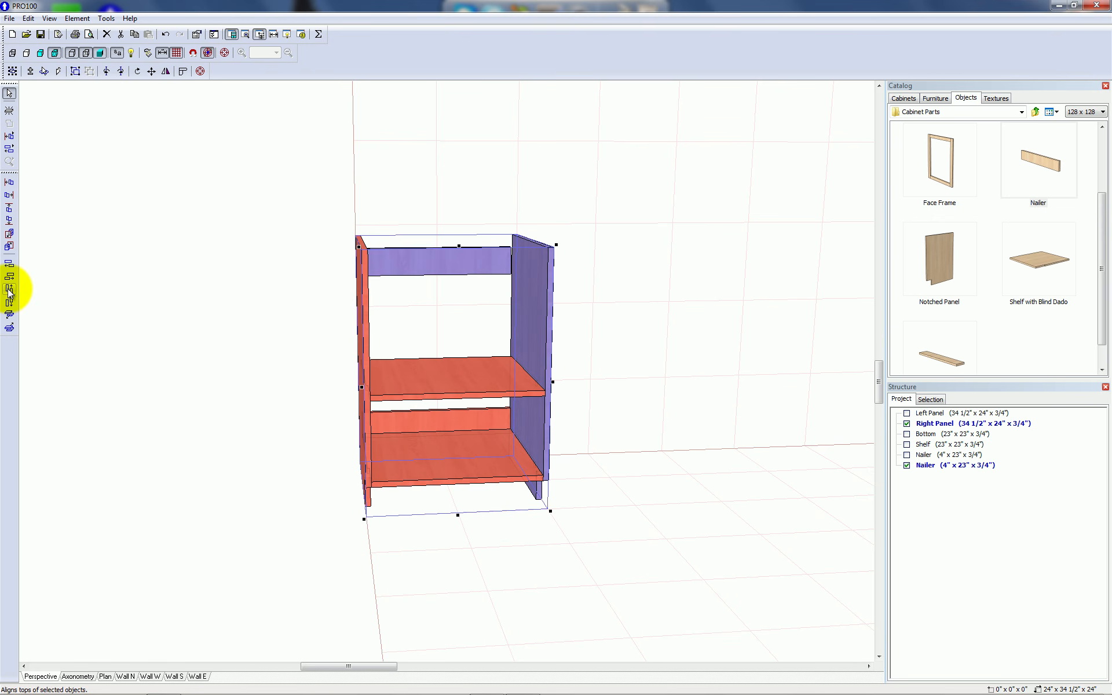
pyautogui.click(10, 289)
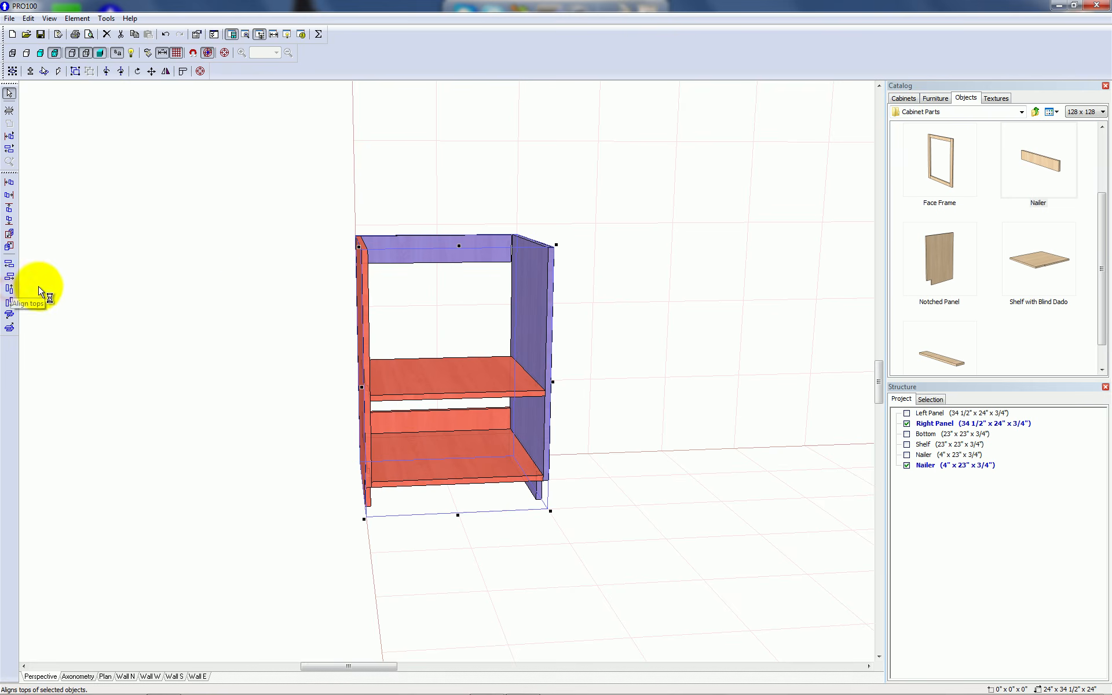
pyautogui.moveTo(657, 288); pyautogui.dragTo(604, 287)
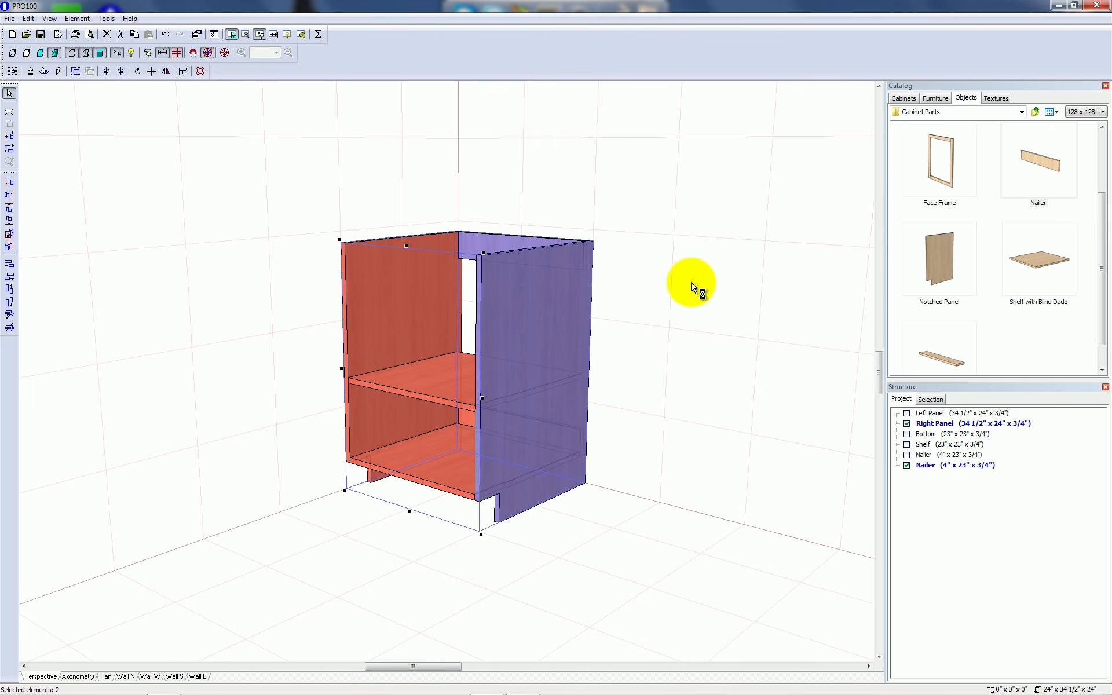
pyautogui.click(636, 208)
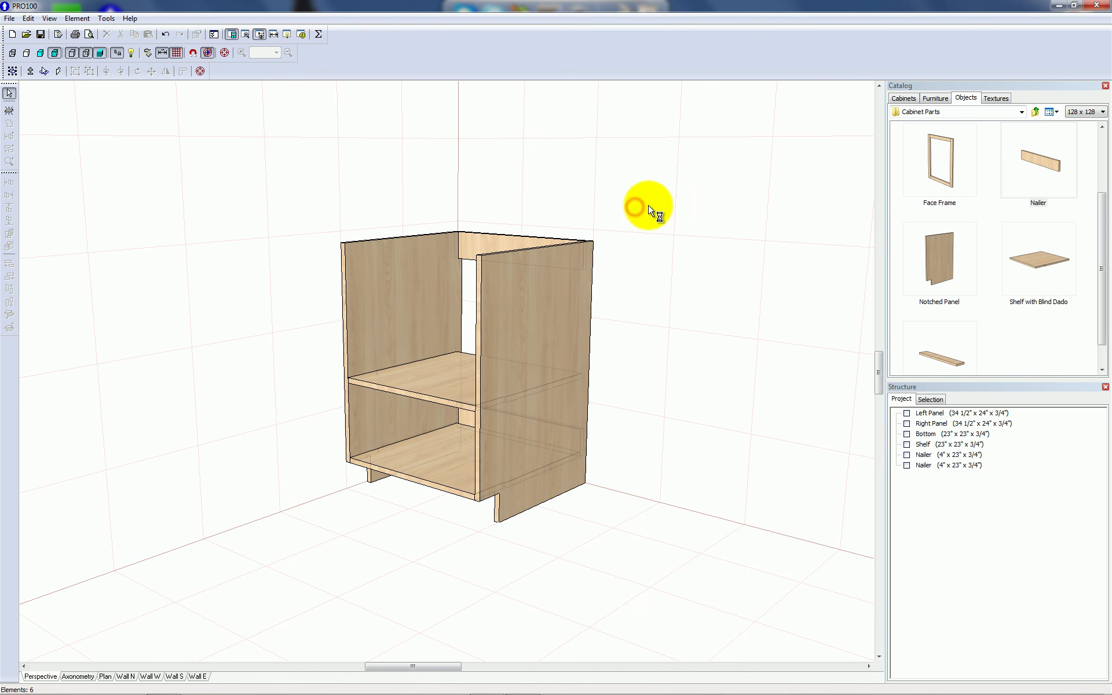
# Step: Set the upper nailer's left position to 1/2", close its properties and deselect it
pyautogui.doubleClick(487, 245)
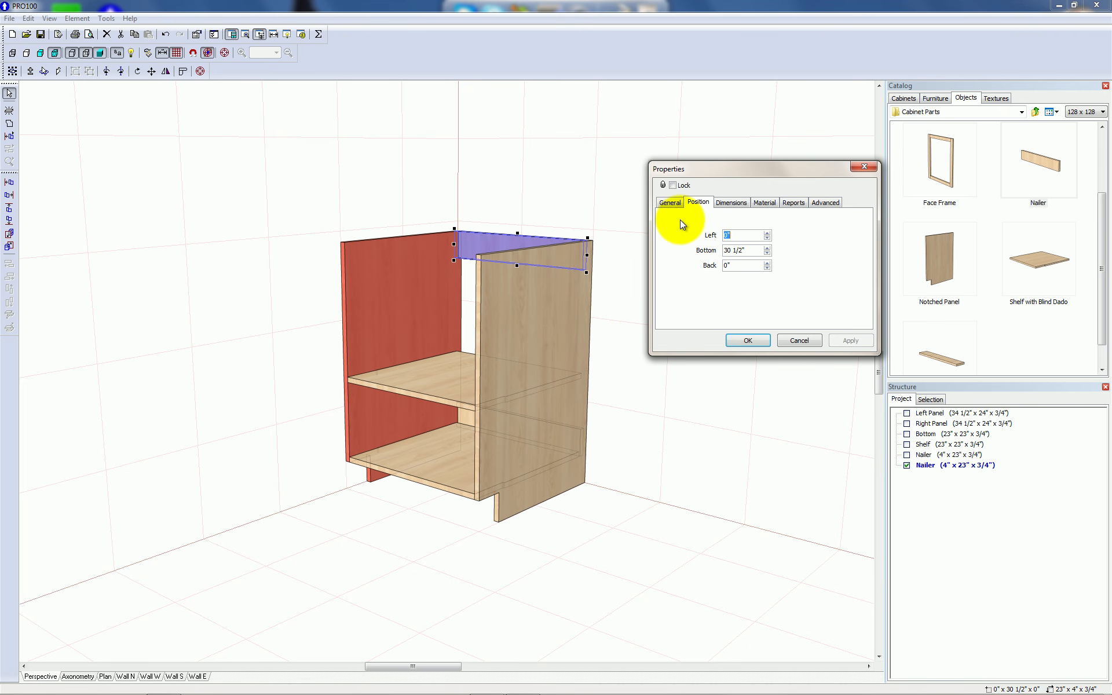
pyautogui.write('0')
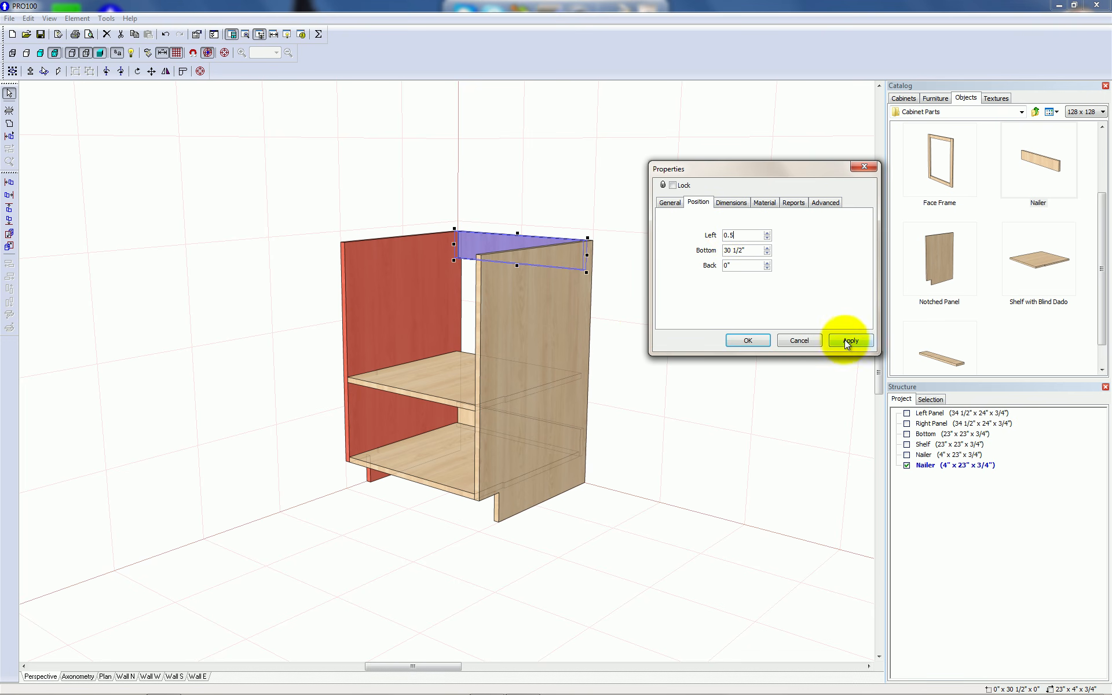
pyautogui.click(867, 341)
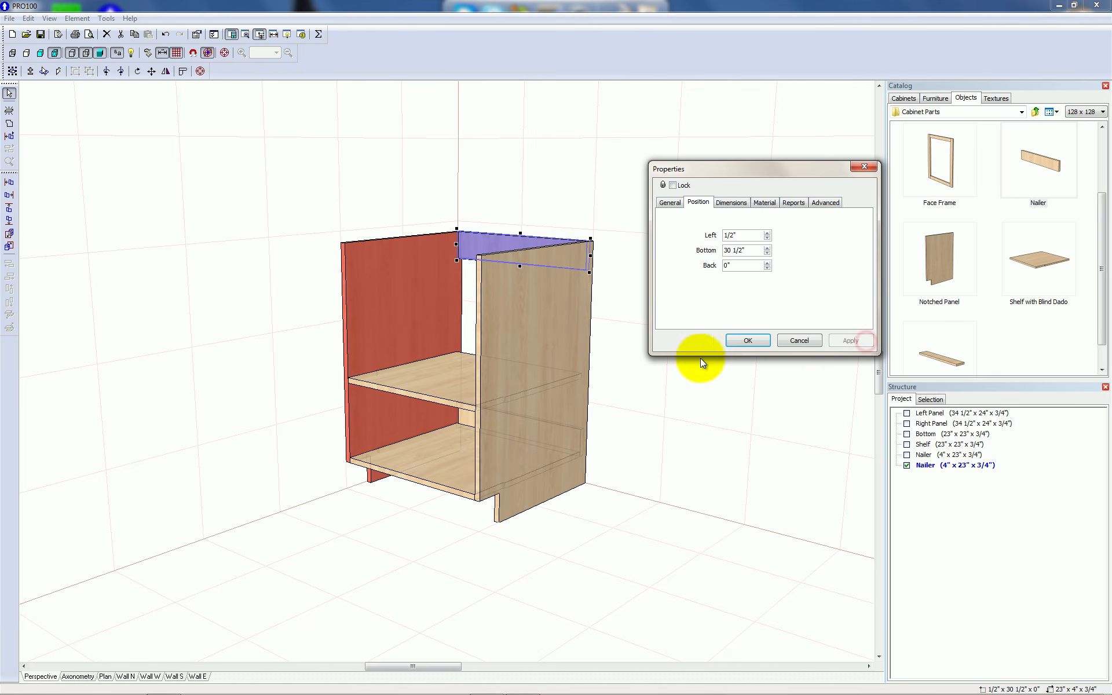
pyautogui.click(740, 340)
pyautogui.click(728, 298)
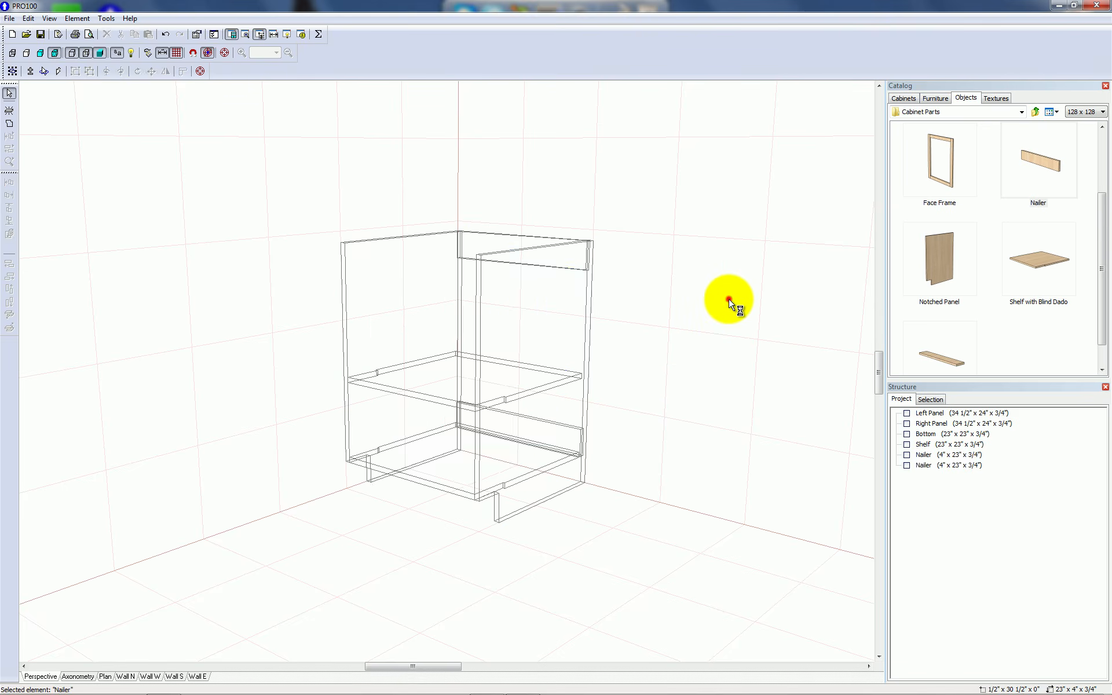
# Step: Duplicate the upper nailer forward, placing the copy about 1 7/16" from the back
pyautogui.moveTo(702, 225); pyautogui.dragTo(717, 259)
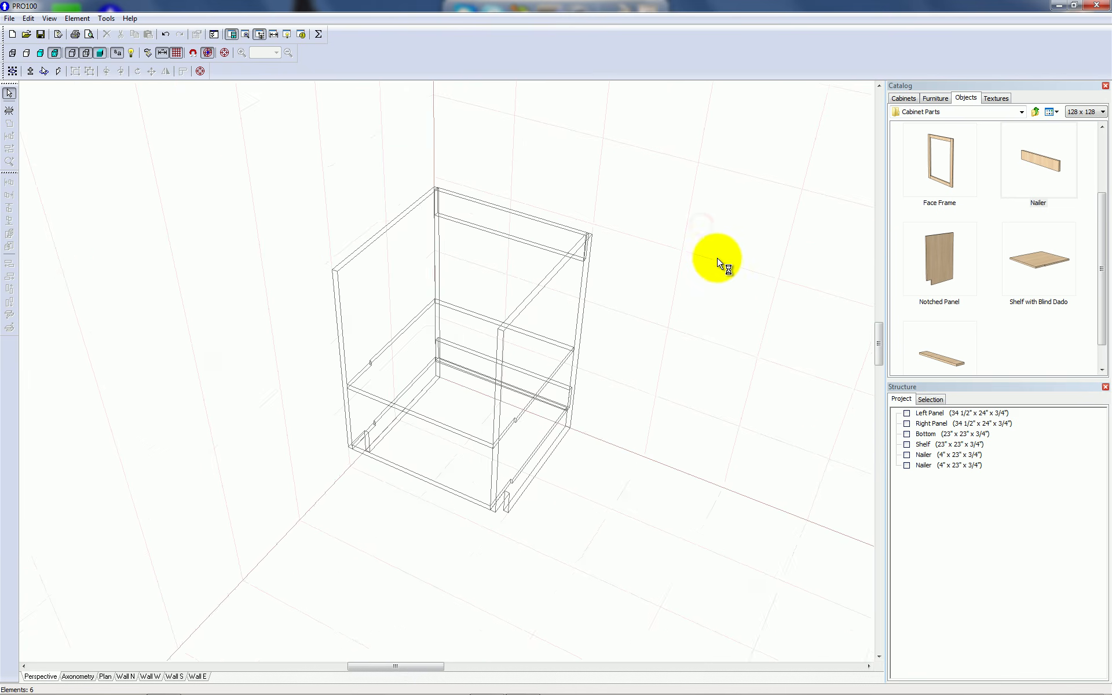
pyautogui.moveTo(513, 161); pyautogui.dragTo(503, 197)
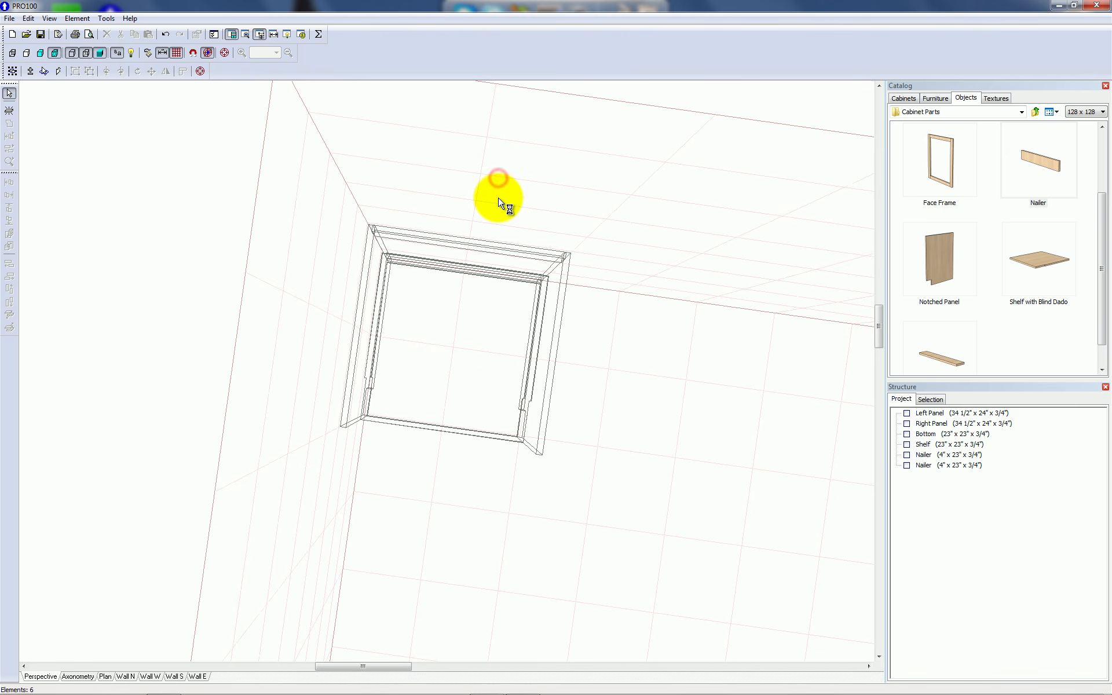
pyautogui.click(460, 246)
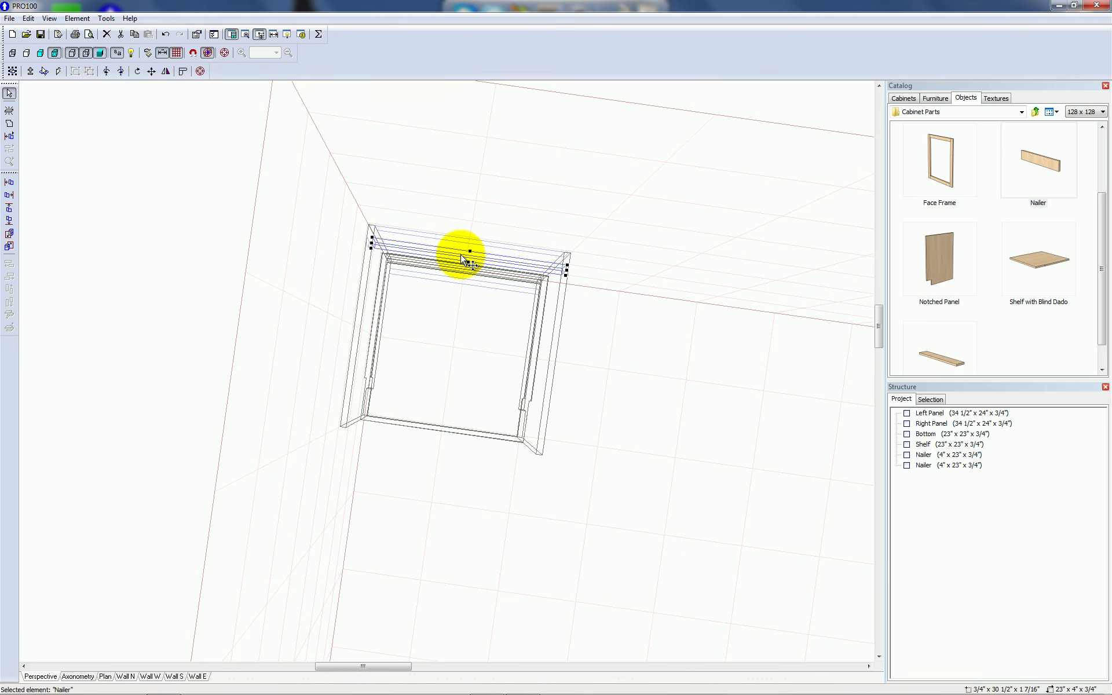
pyautogui.moveTo(461, 255); pyautogui.dragTo(462, 255)
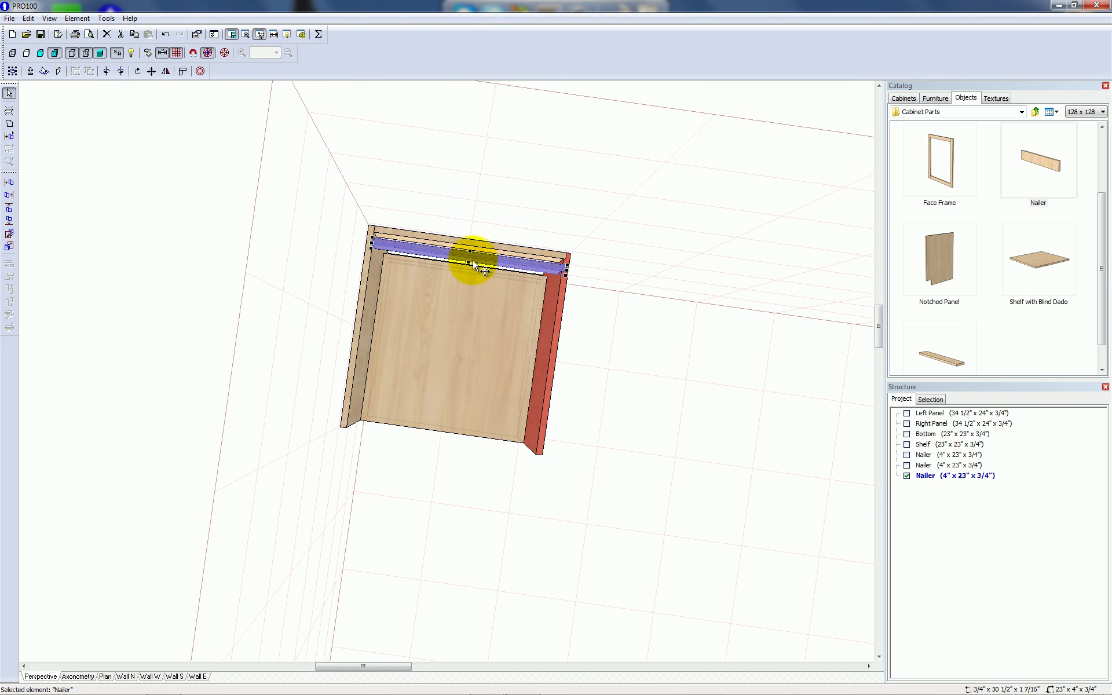
# Step: Set the front nailer copy's depth to 1/4" and unlock its height
pyautogui.moveTo(510, 196); pyautogui.dragTo(544, 144)
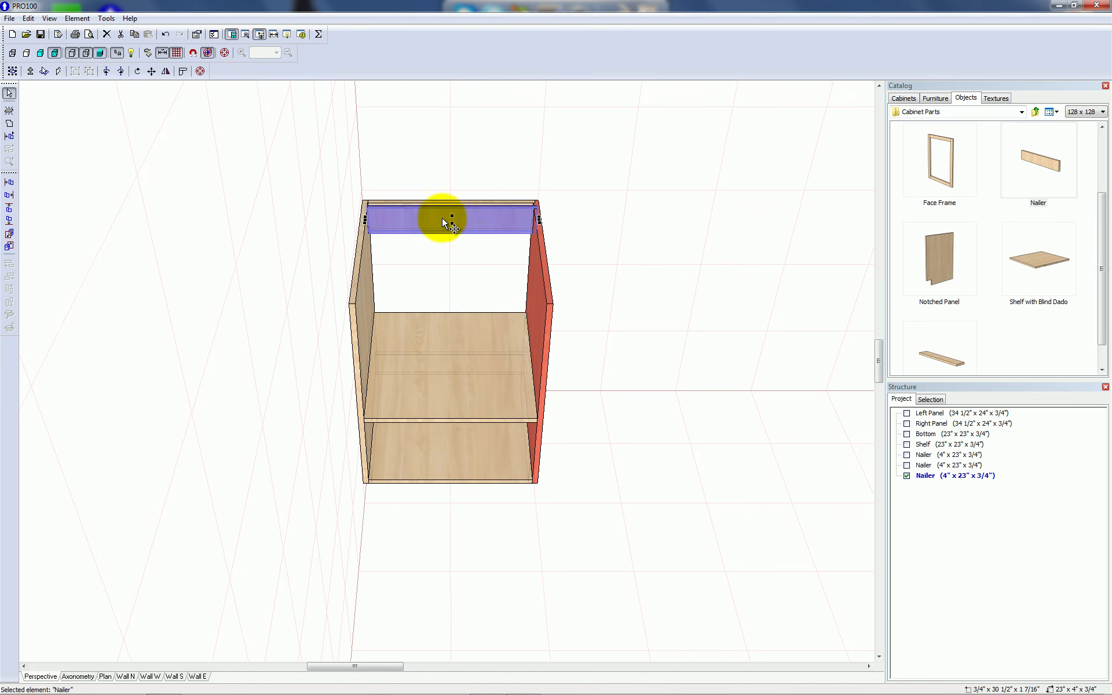
pyautogui.doubleClick(490, 219)
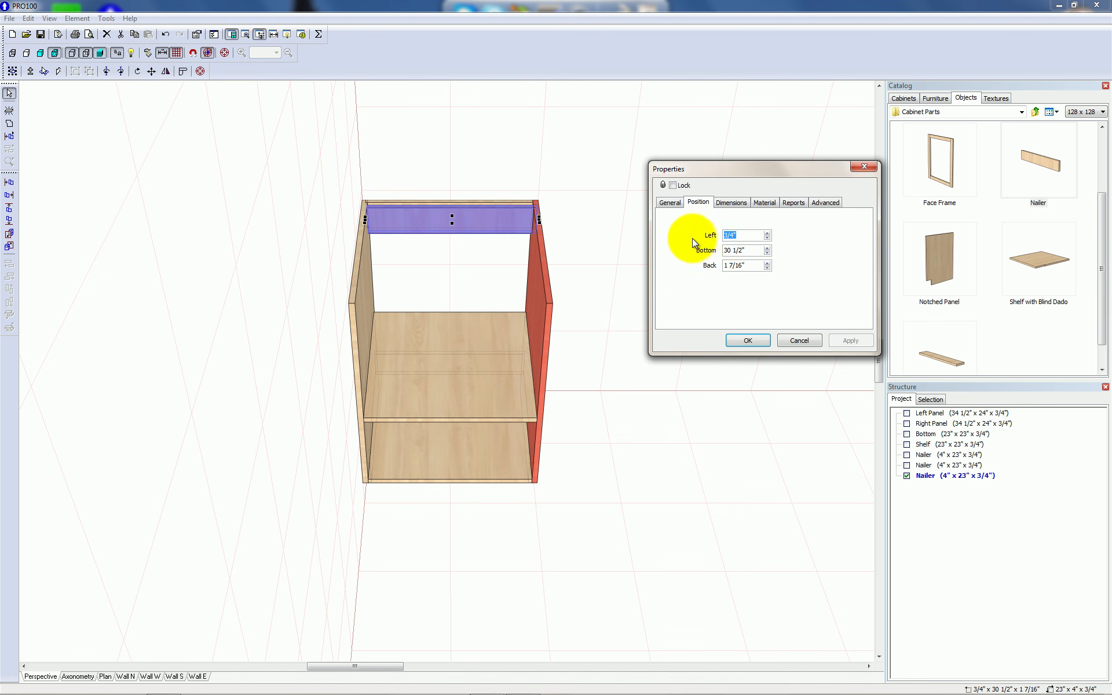
pyautogui.click(730, 202)
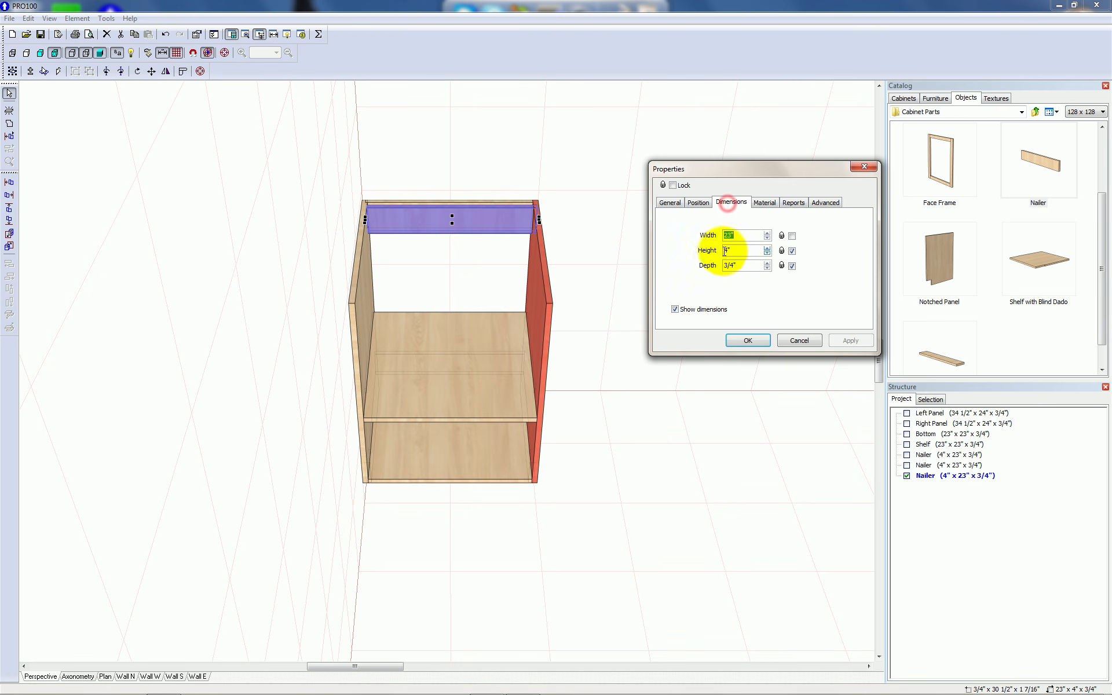
pyautogui.doubleClick(744, 266)
pyautogui.write('0.25')
pyautogui.click(853, 346)
pyautogui.doubleClick(735, 250)
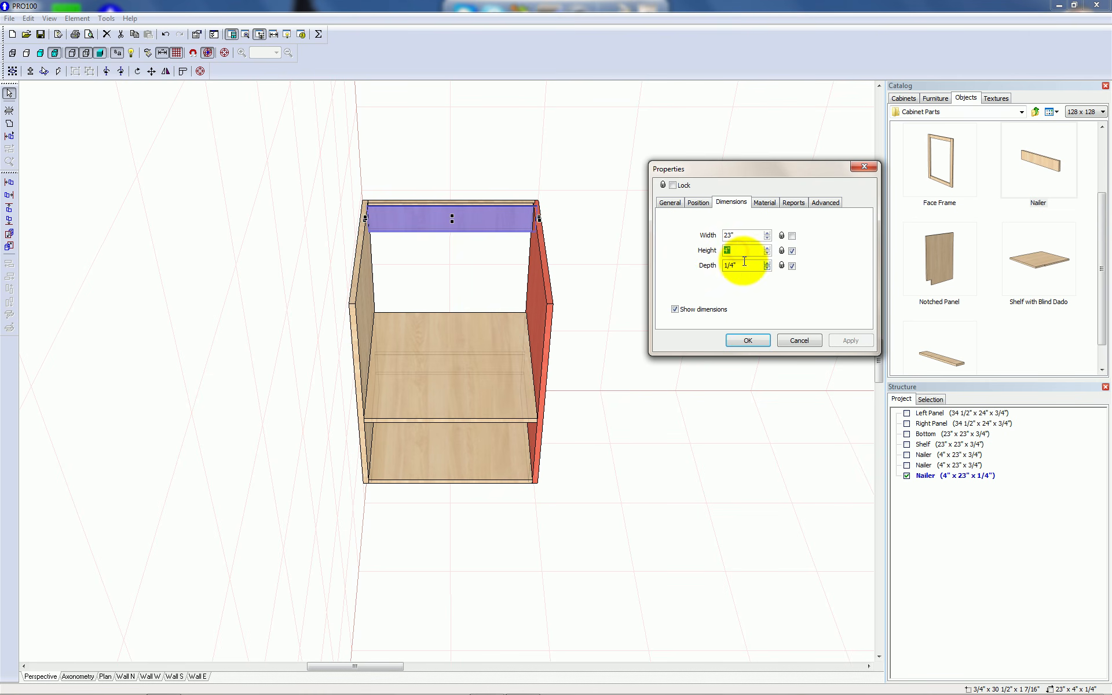
pyautogui.click(792, 252)
pyautogui.click(857, 339)
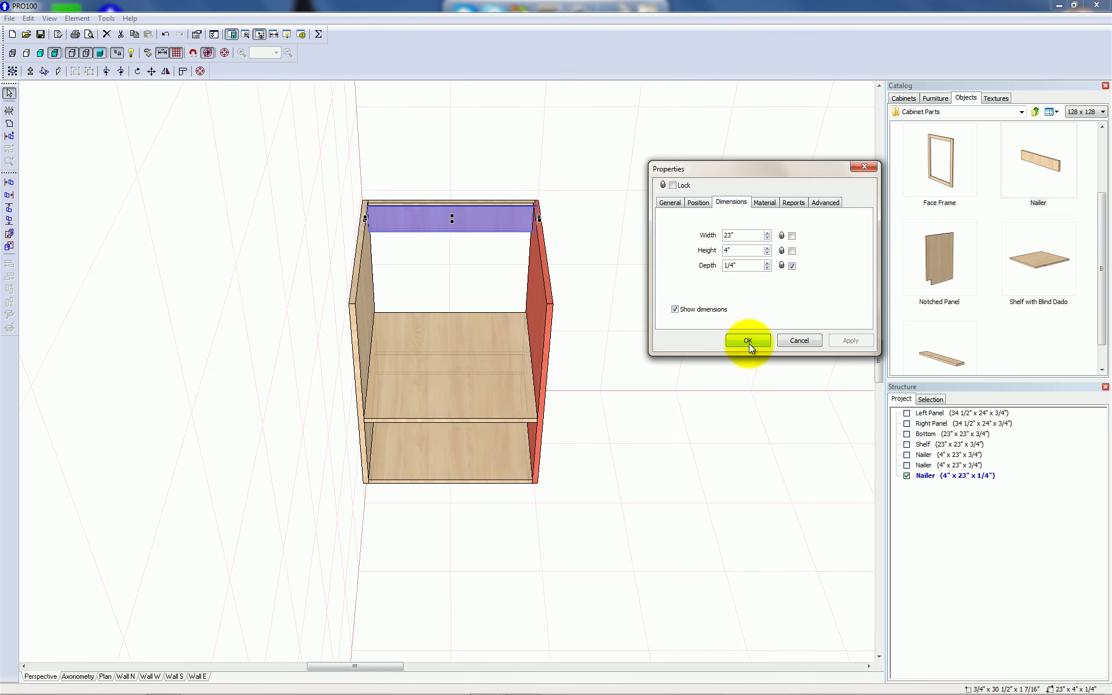
# Step: Set the thin copy's width to 10" and move it to about 3 1/8" from the left and 29 15/16" above the floor
pyautogui.doubleClick(743, 234)
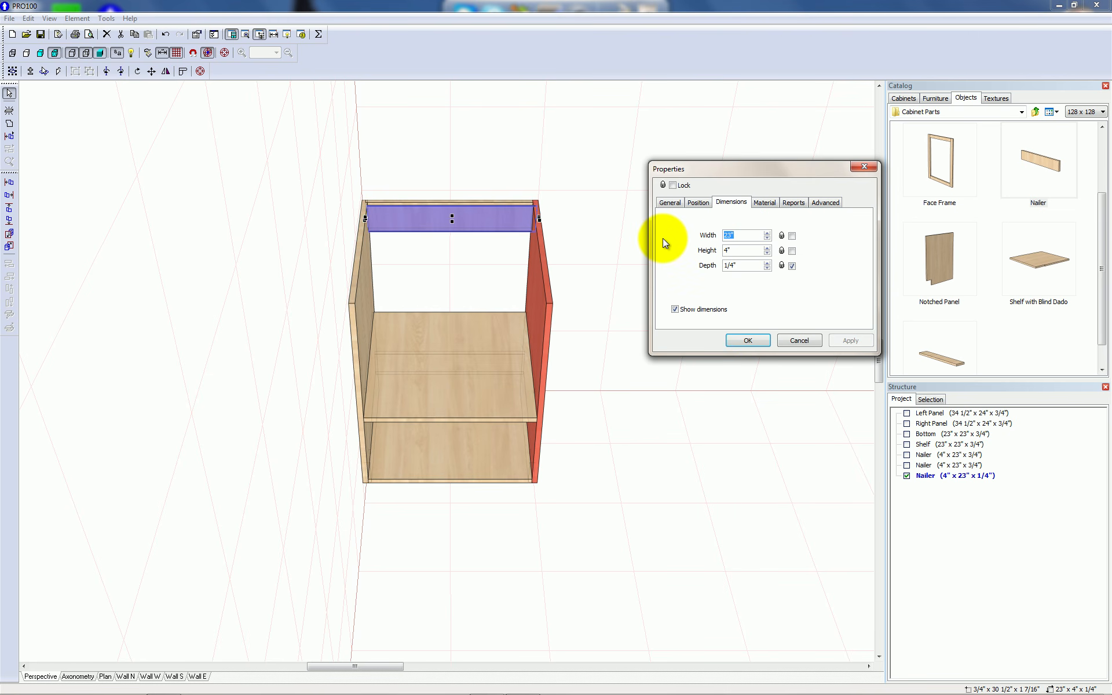
pyautogui.write('10')
pyautogui.click(851, 340)
pyautogui.click(748, 341)
pyautogui.moveTo(654, 268); pyautogui.dragTo(652, 238)
pyautogui.moveTo(411, 247); pyautogui.dragTo(430, 254)
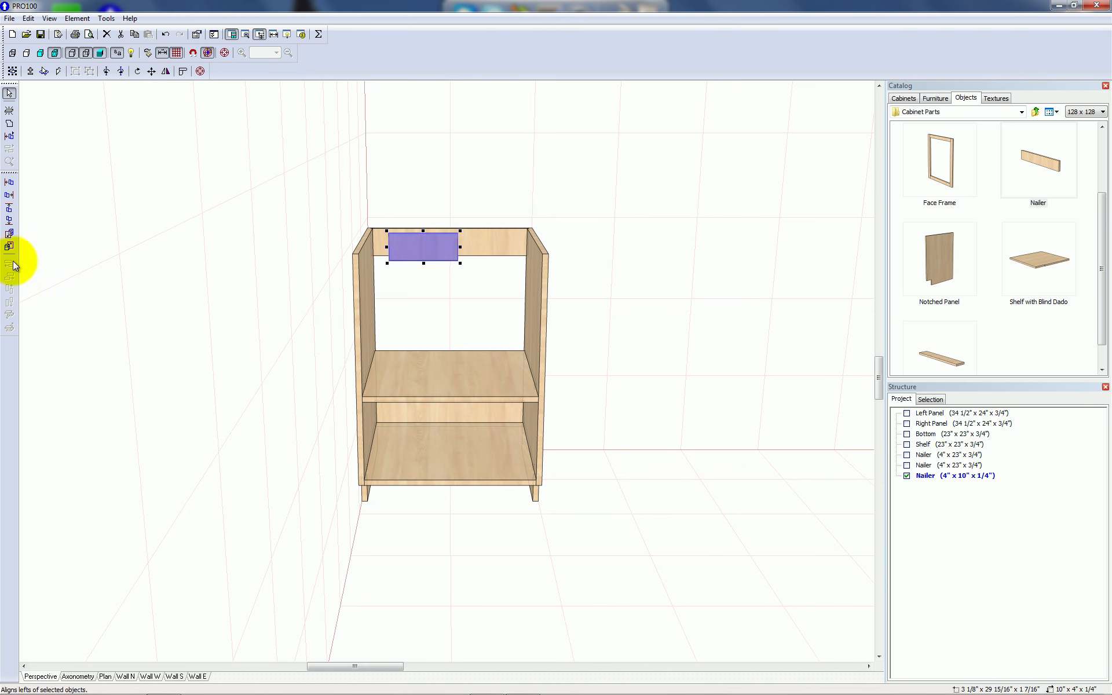
# Step: Rename the thin nailer copy as Back
pyautogui.doubleClick(425, 245)
pyautogui.click(670, 203)
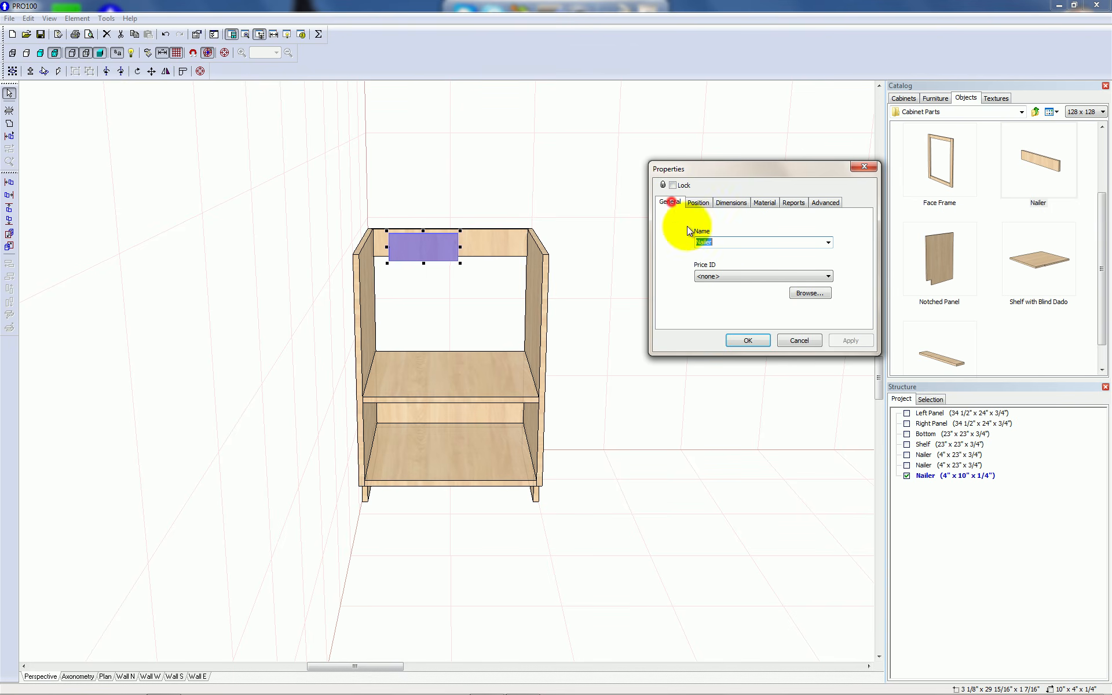
pyautogui.write('Back')
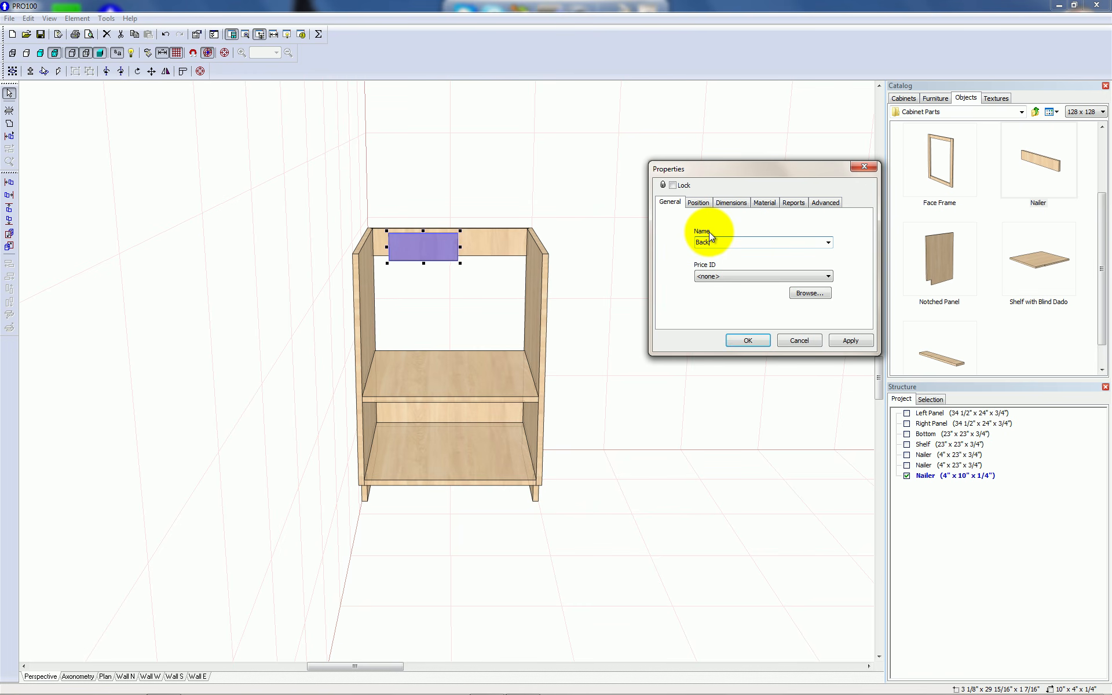
pyautogui.click(851, 340)
pyautogui.click(734, 337)
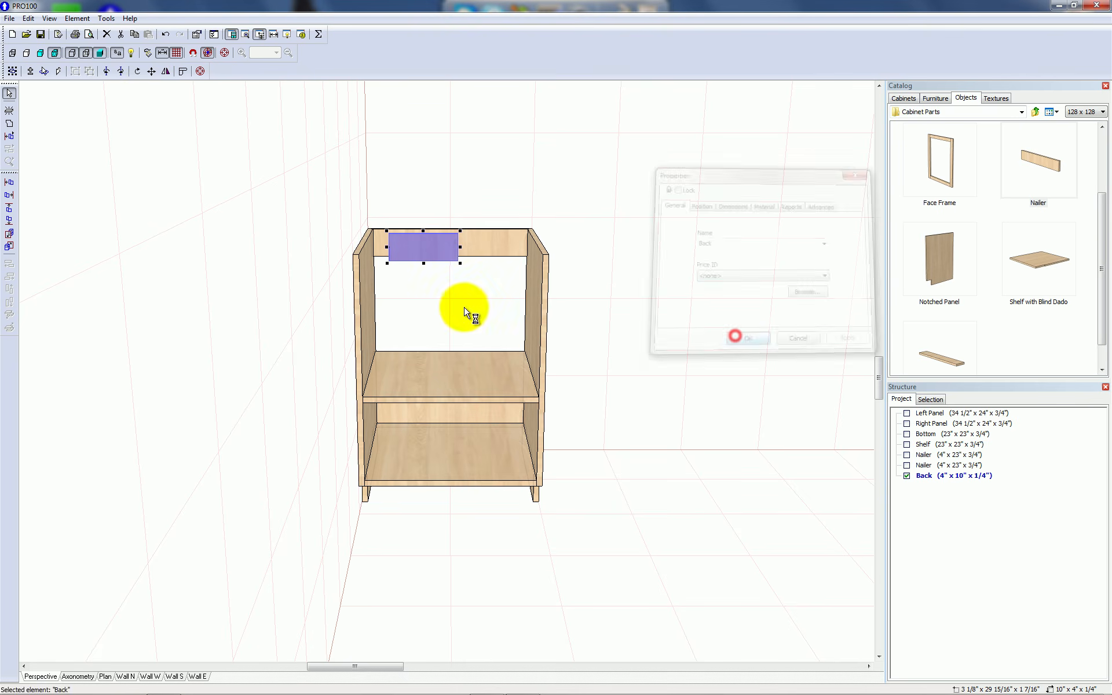
# Step: Move the Back panel rearward against the upper nailer and align its top with that nailer
pyautogui.click(10, 248)
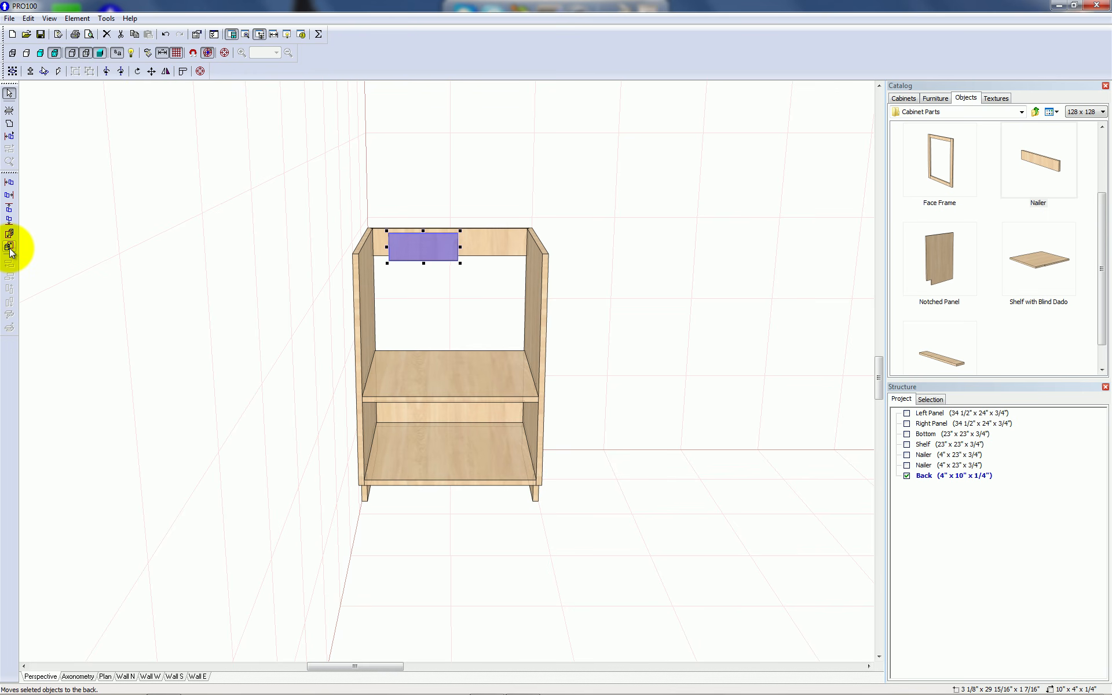
pyautogui.click(10, 248)
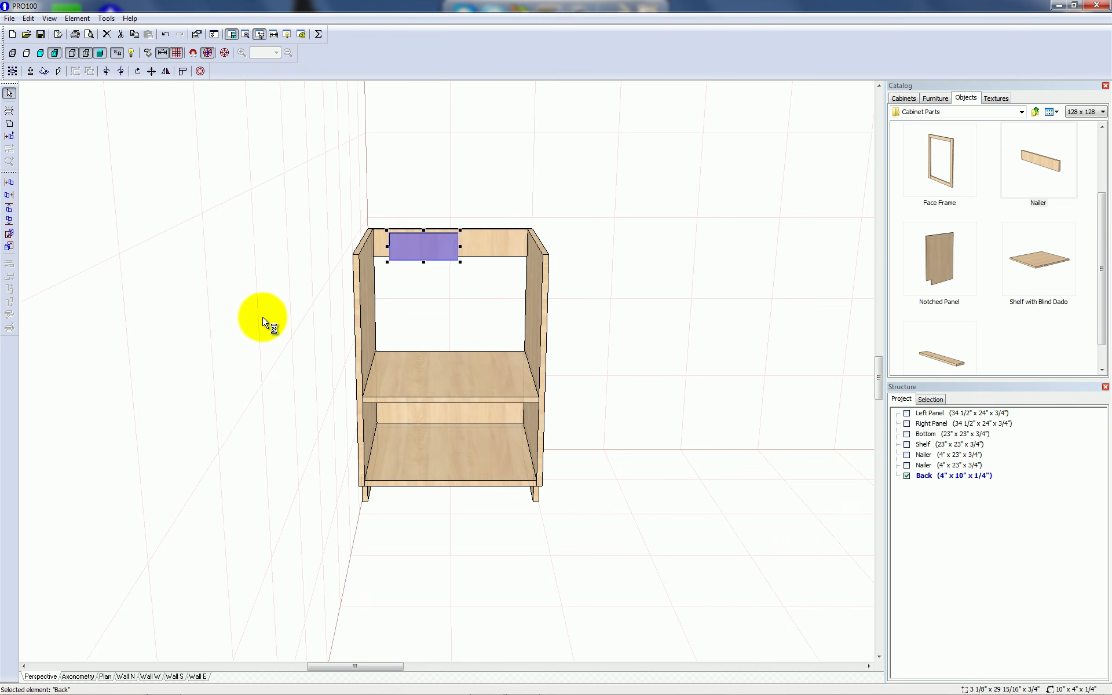
pyautogui.keyDown('shift'); pyautogui.click(493, 245); pyautogui.keyUp('shift')
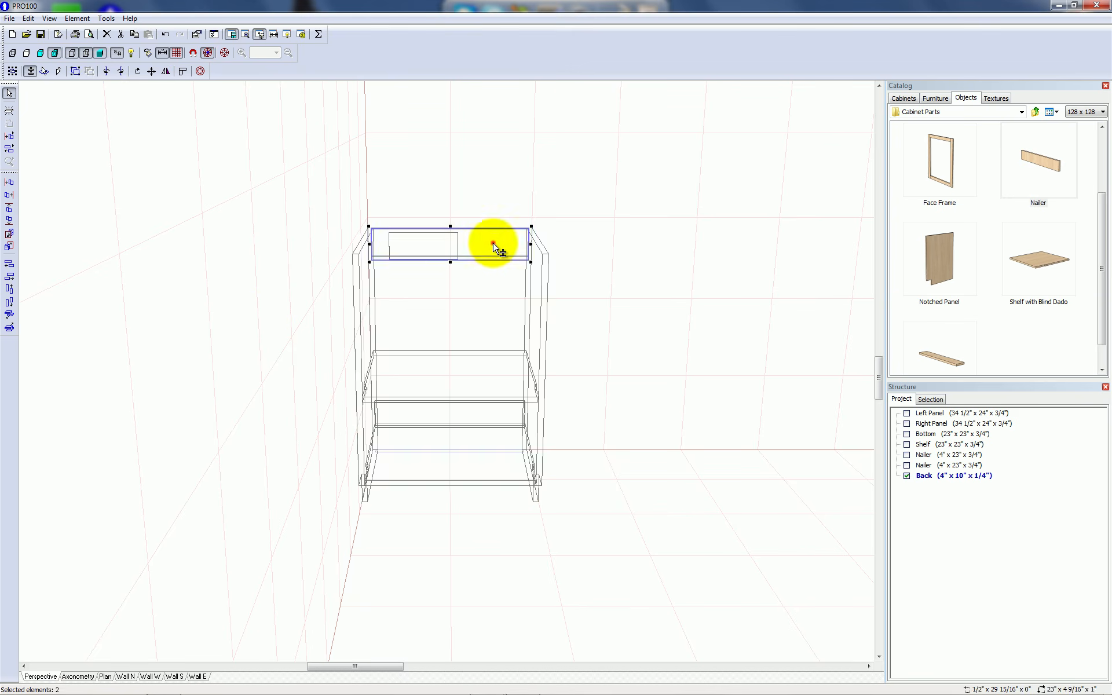
pyautogui.click(10, 288)
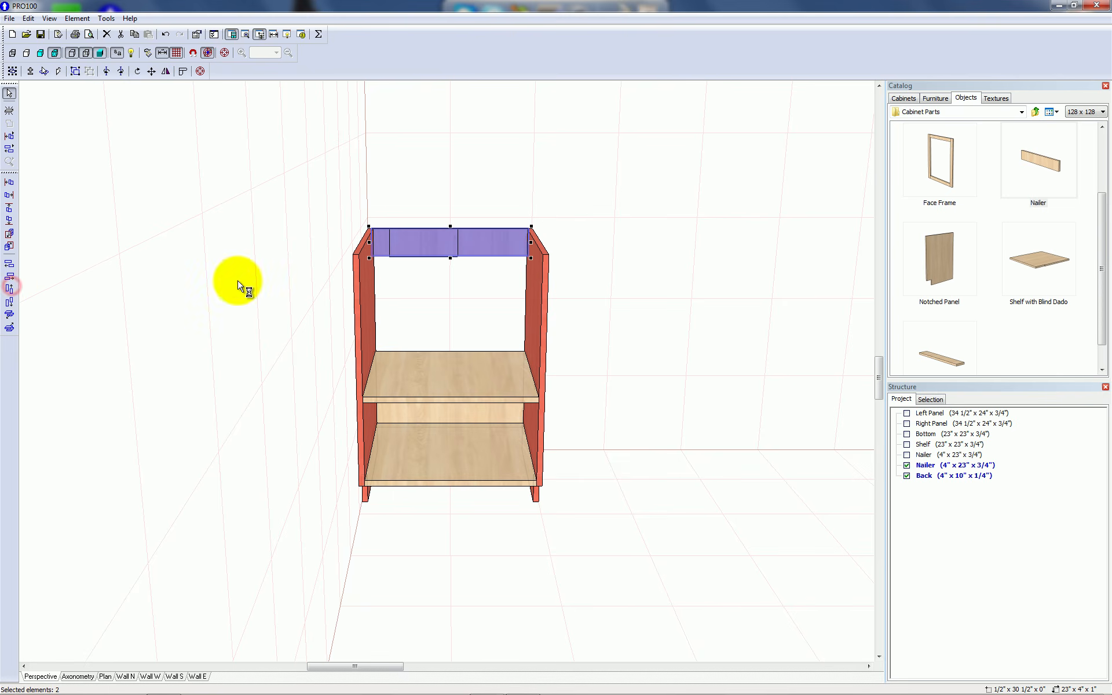
pyautogui.click(493, 169)
# Step: Stretch the Back panel between the side panels and down to the floor, about 22 1/2" wide by 34 1/2" high
pyautogui.click(413, 246)
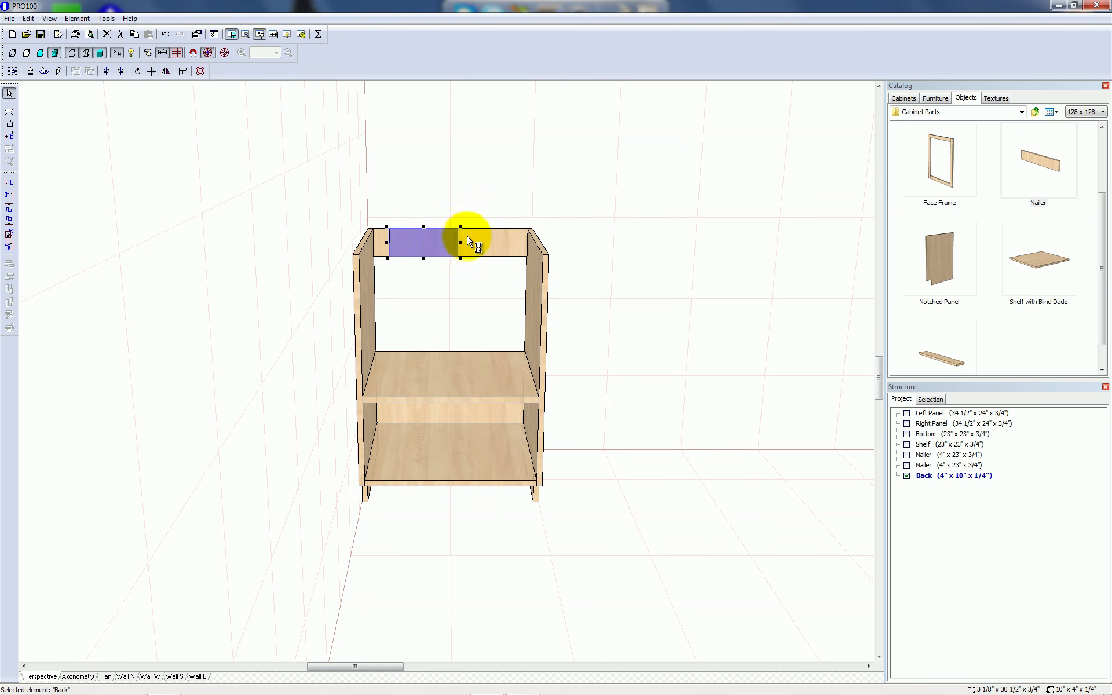
pyautogui.moveTo(387, 243); pyautogui.dragTo(346, 245)
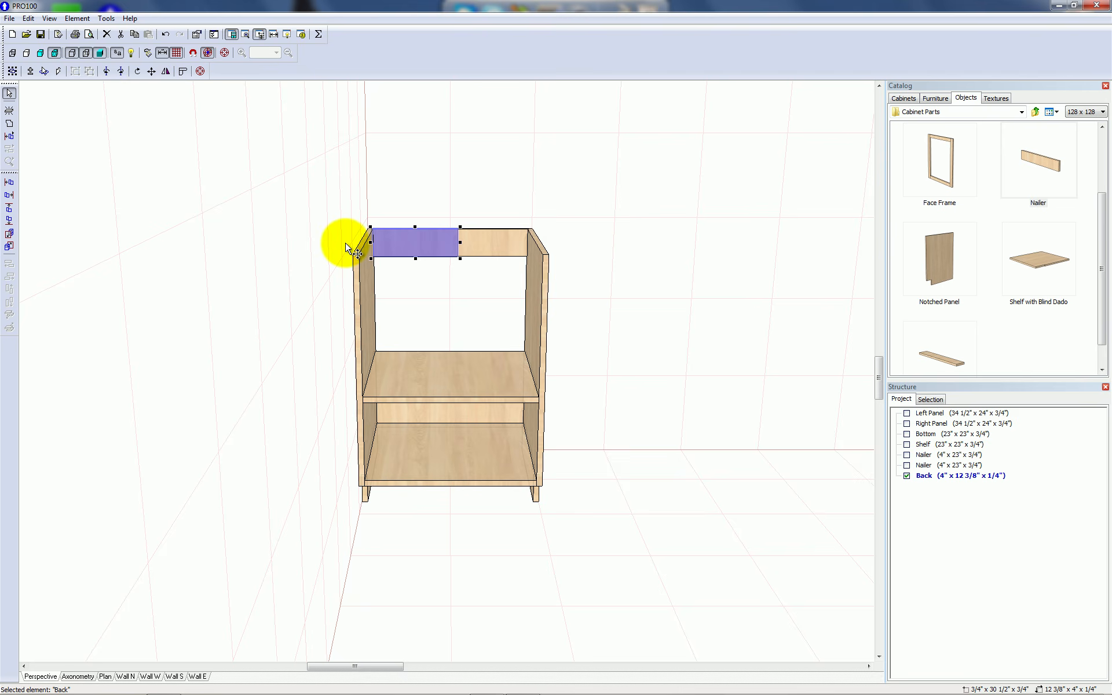
pyautogui.moveTo(638, 299); pyautogui.dragTo(626, 270)
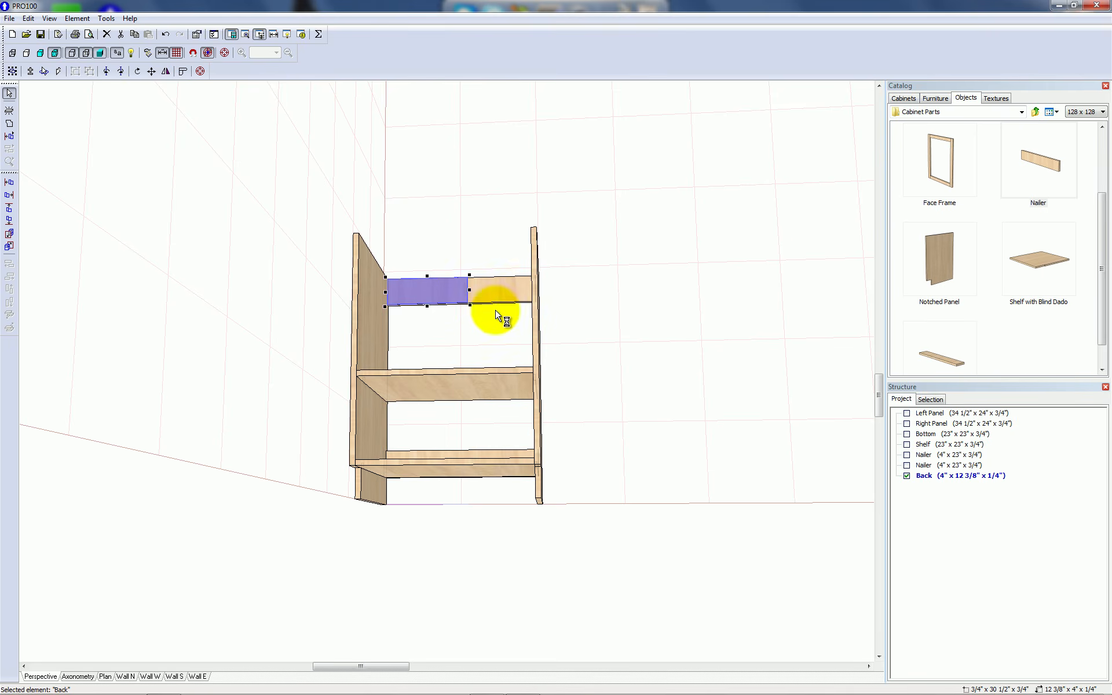
pyautogui.moveTo(469, 305); pyautogui.dragTo(561, 530)
pyautogui.click(680, 387)
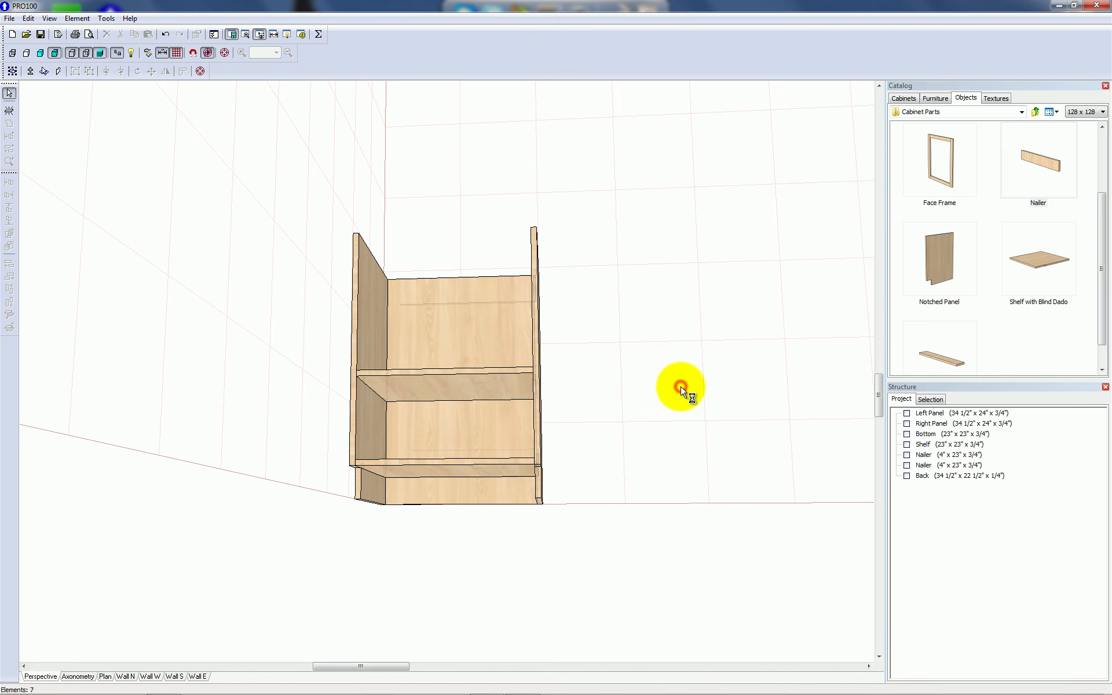
# Step: Examine the back and nailer placement in perspective and from the west wall elevation
pyautogui.moveTo(670, 279); pyautogui.dragTo(675, 314, button='right')
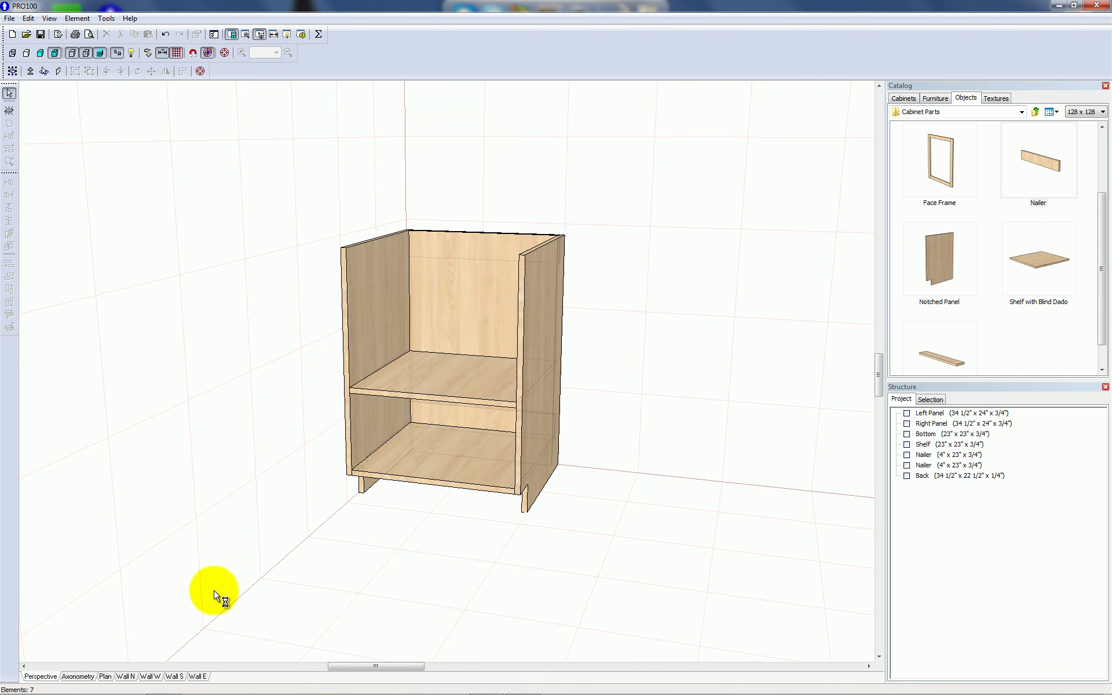
pyautogui.click(150, 677)
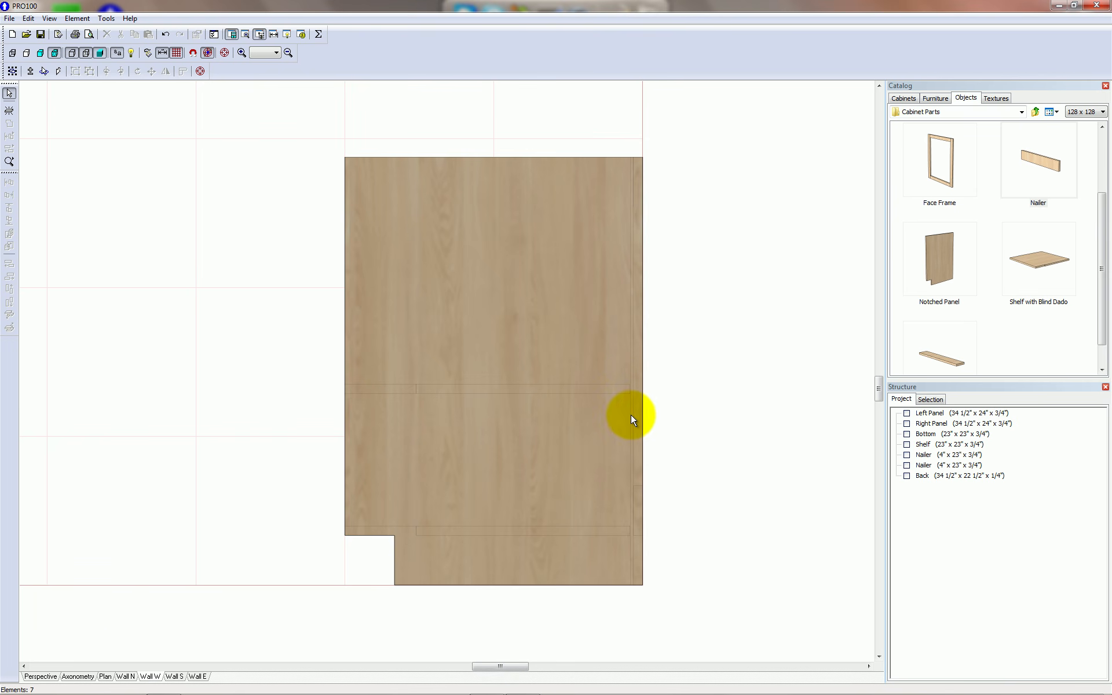
pyautogui.click(41, 676)
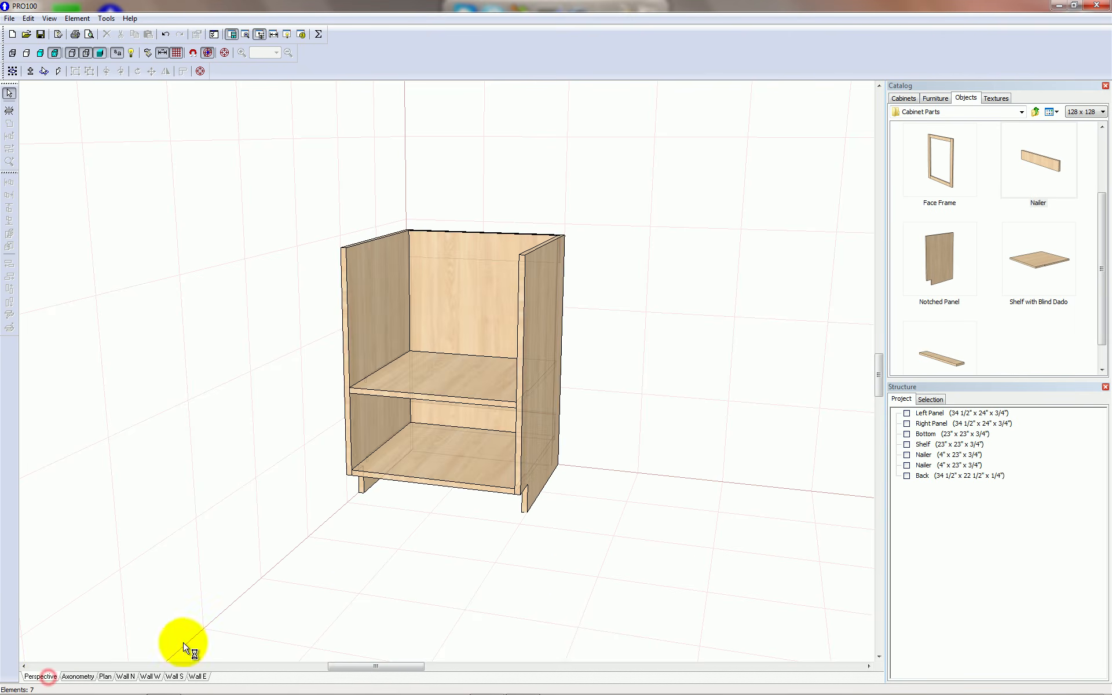
pyautogui.moveTo(578, 559)
pyautogui.mouseDown()
pyautogui.moveTo(633, 578)
pyautogui.moveTo(625, 549)
pyautogui.mouseUp()
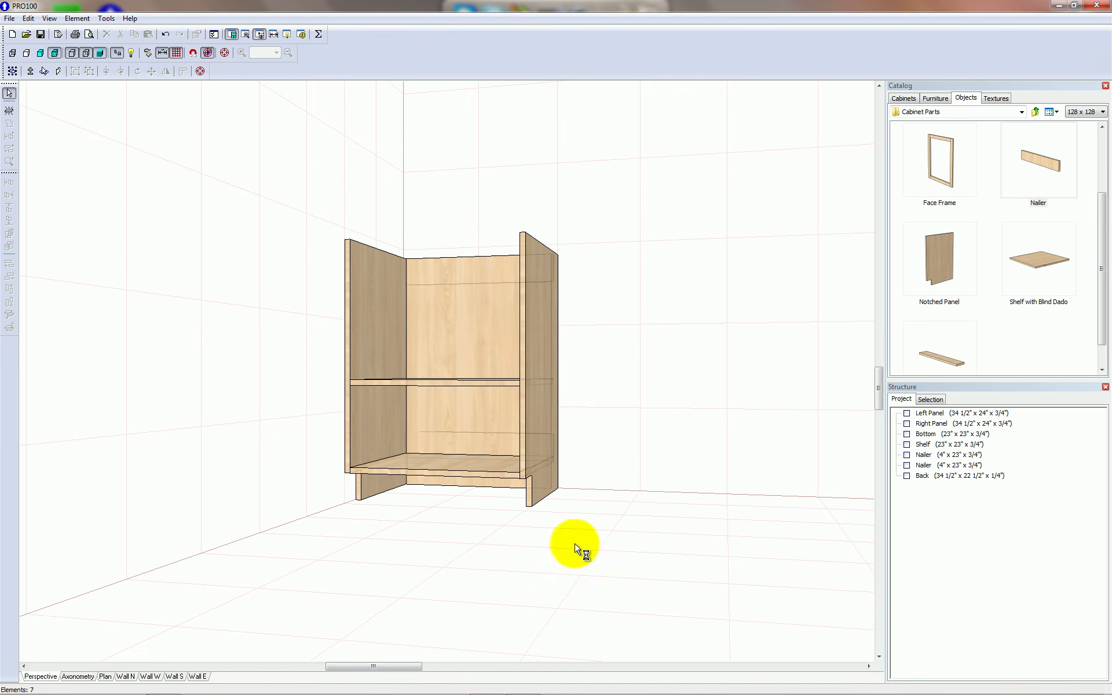
pyautogui.moveTo(446, 543); pyautogui.dragTo(470, 554)
pyautogui.moveTo(637, 360); pyautogui.dragTo(639, 383)
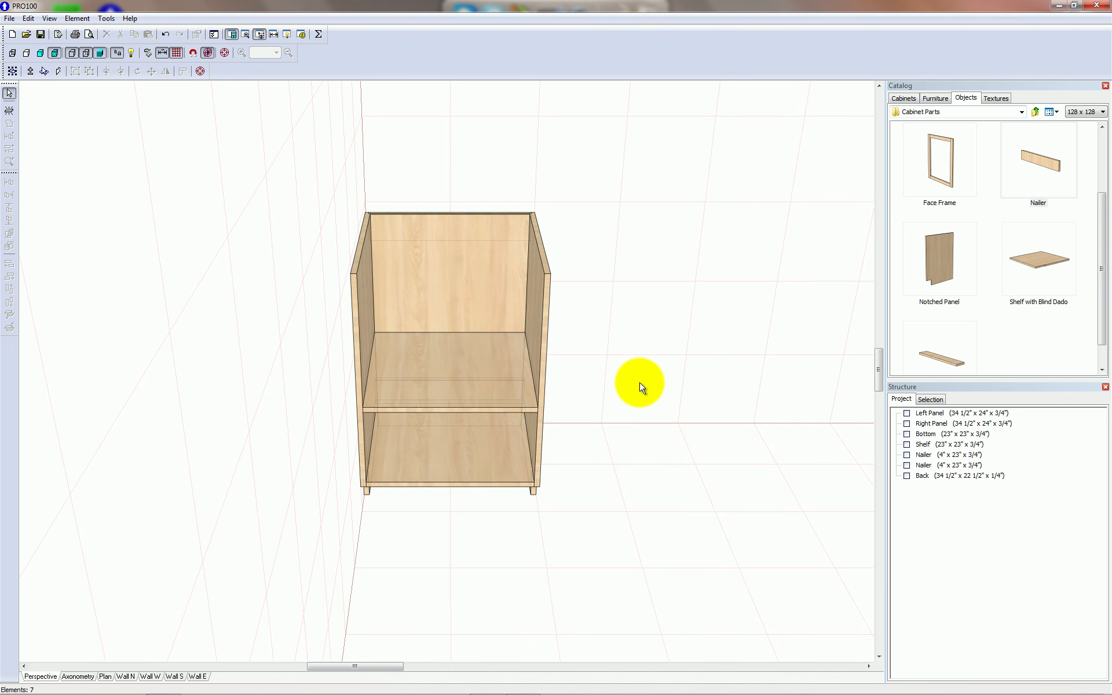
# Step: Set the Back panel's width to 23" and its left position to 1/2"
pyautogui.doubleClick(437, 261)
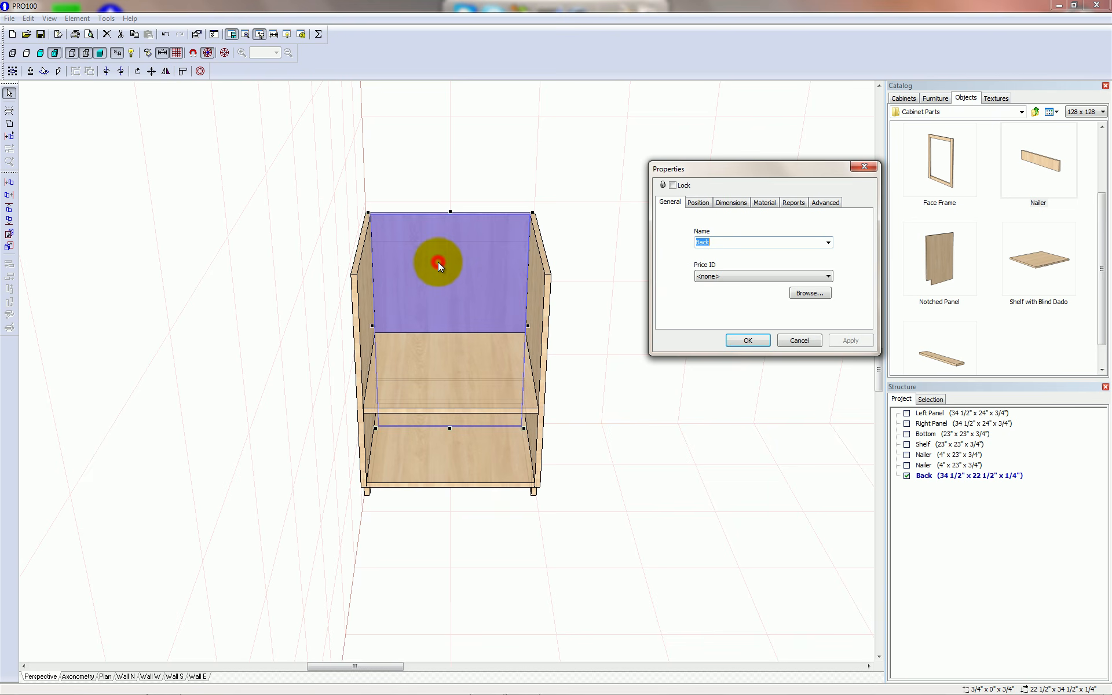
pyautogui.click(730, 202)
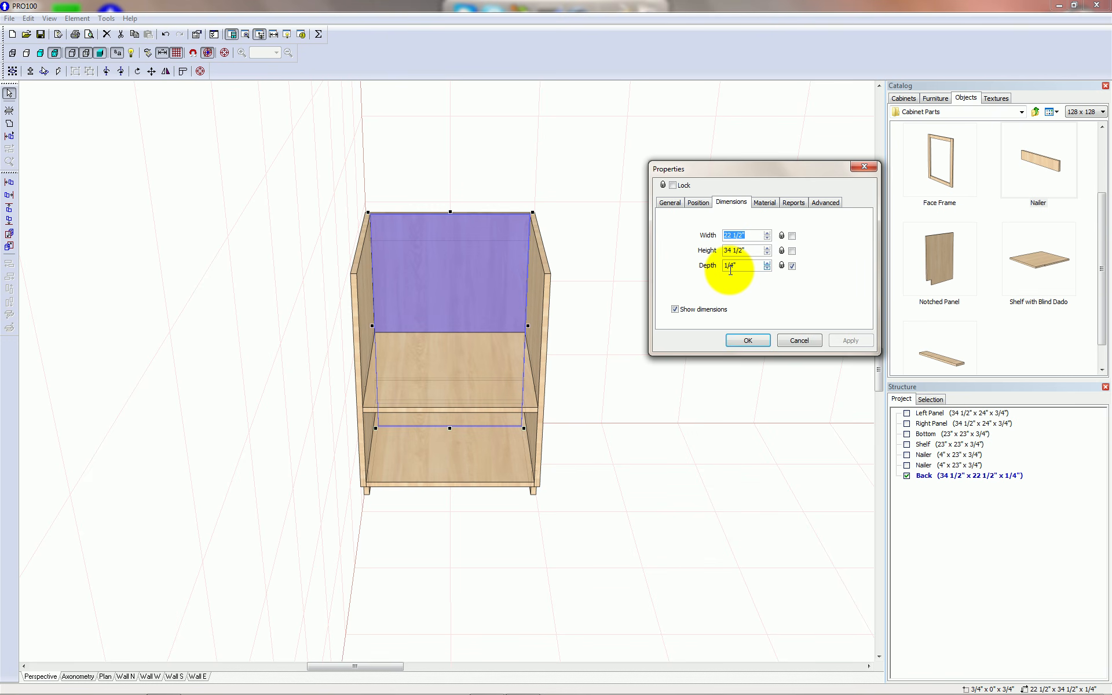
pyautogui.write('23')
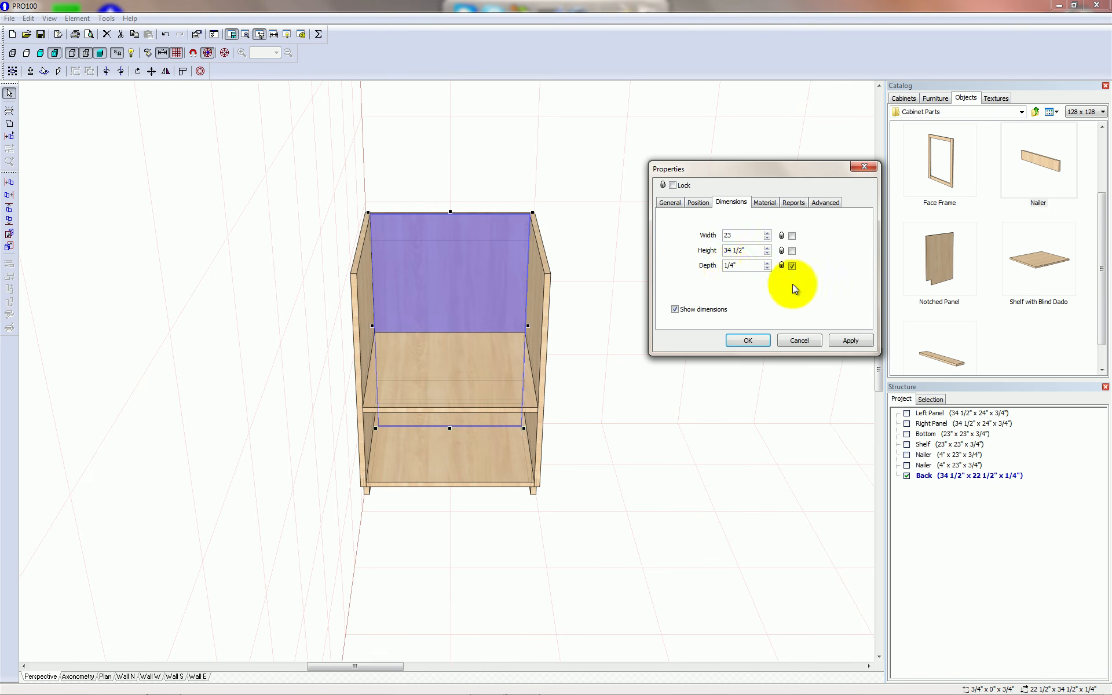
pyautogui.click(857, 340)
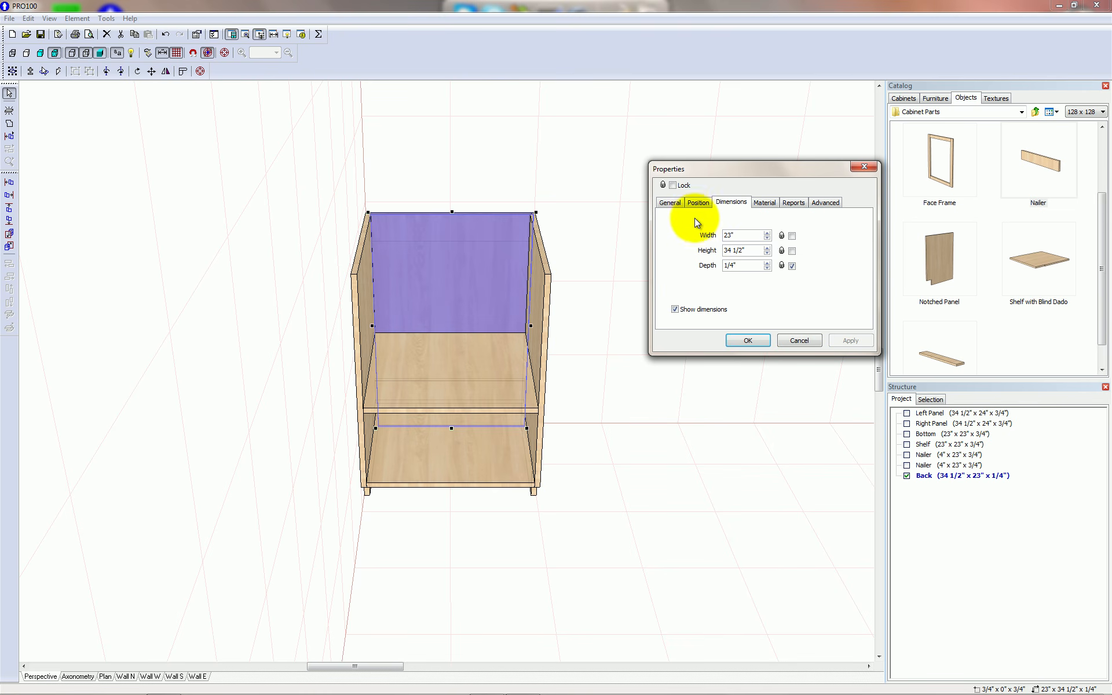
pyautogui.click(697, 203)
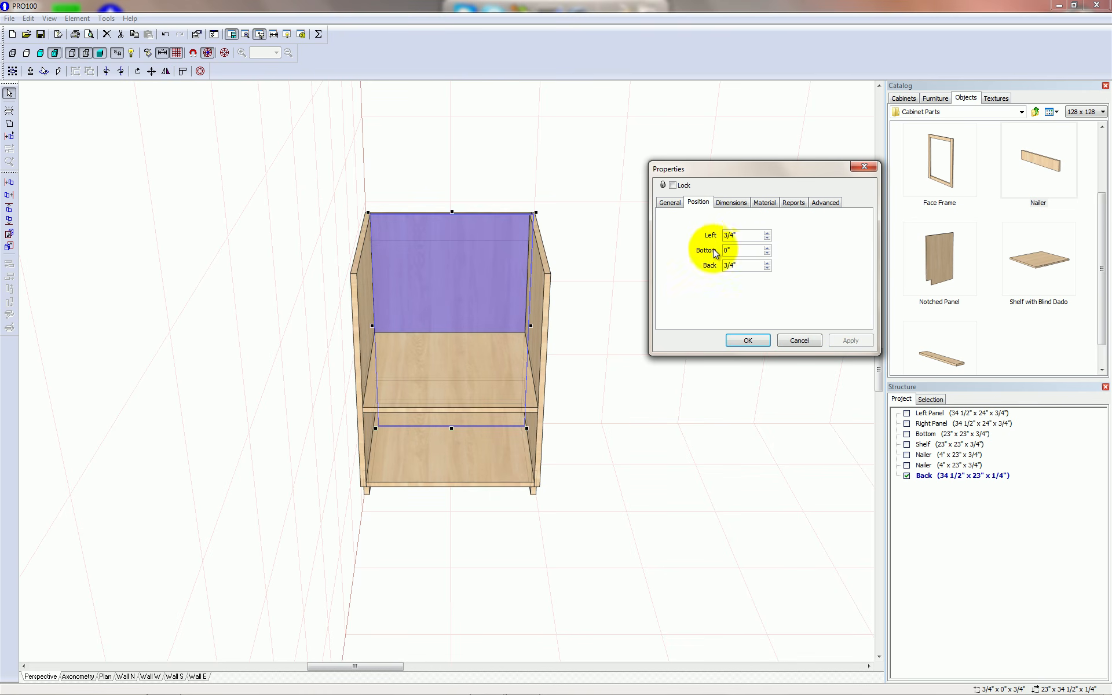
pyautogui.moveTo(748, 235); pyautogui.dragTo(686, 234)
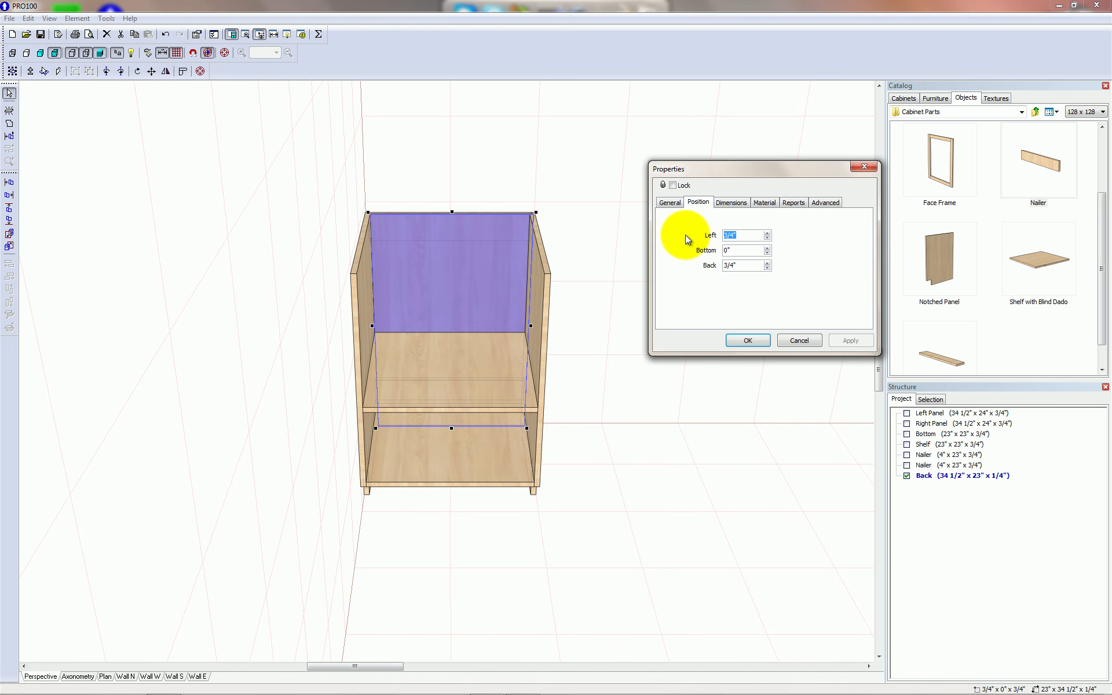
pyautogui.write('0.5')
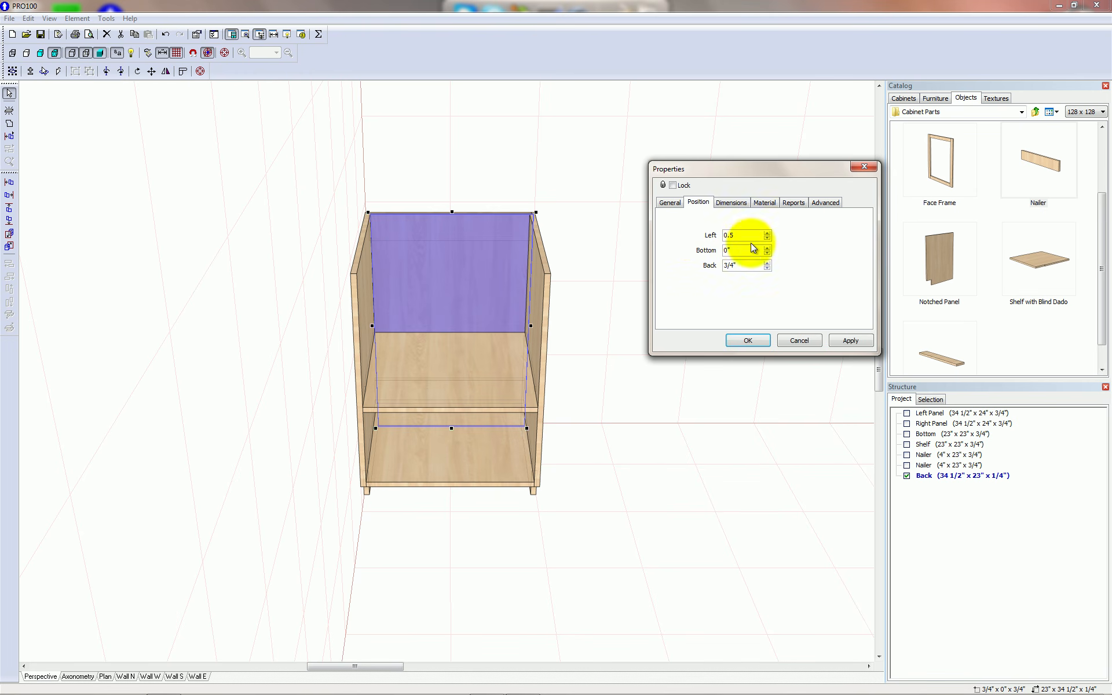
pyautogui.click(834, 340)
pyautogui.click(737, 340)
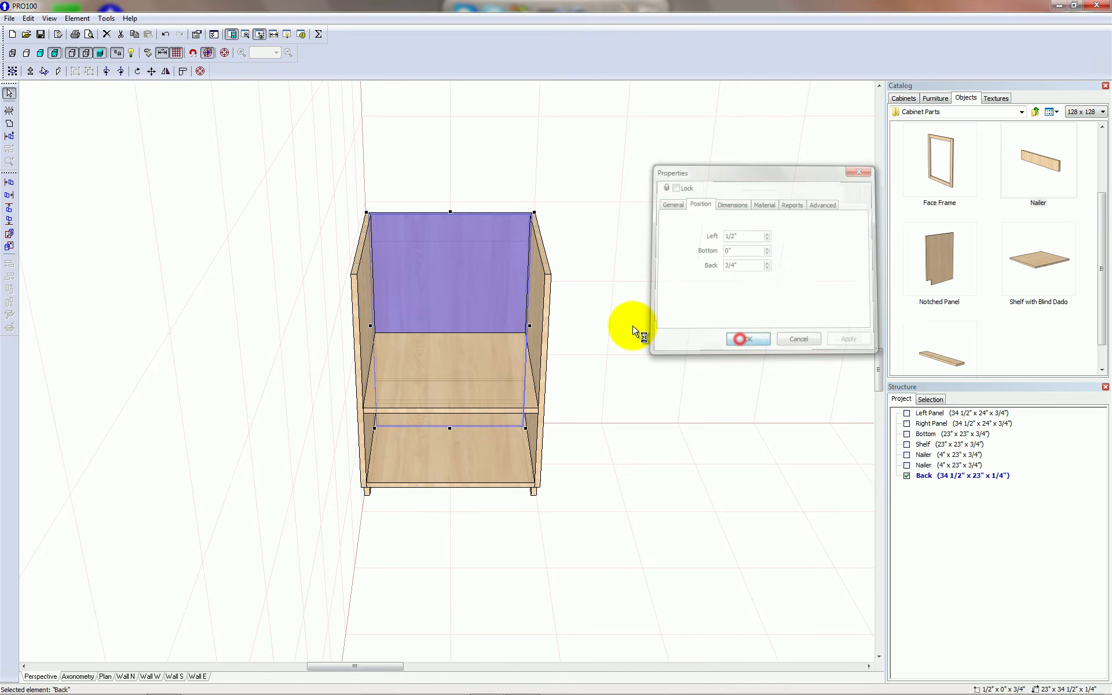
# Step: Insert a Face Frame from the cabinet parts catalog on the back wall beside the cabinet, about 41 7/8" from the left
pyautogui.moveTo(716, 270)
pyautogui.mouseDown(button='right')
pyautogui.moveTo(686, 278)
pyautogui.moveTo(670, 263)
pyautogui.moveTo(710, 347)
pyautogui.moveTo(687, 311)
pyautogui.moveTo(732, 335)
pyautogui.moveTo(714, 323)
pyautogui.moveTo(718, 297)
pyautogui.mouseUp(button='right')
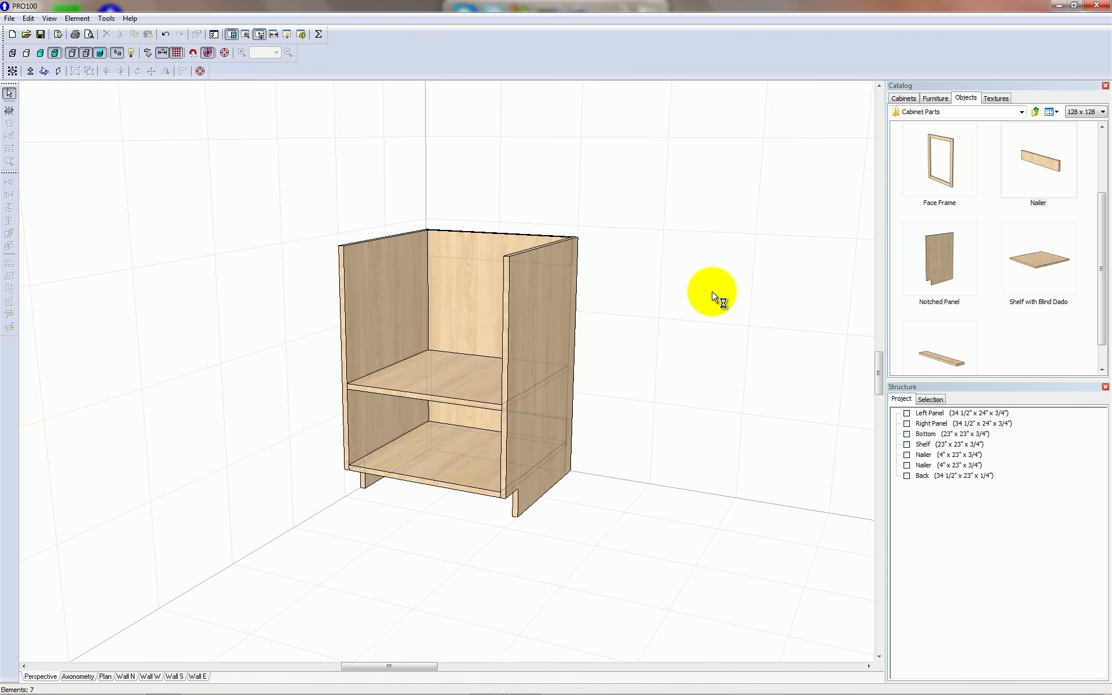
pyautogui.scroll(-2, 714, 297)
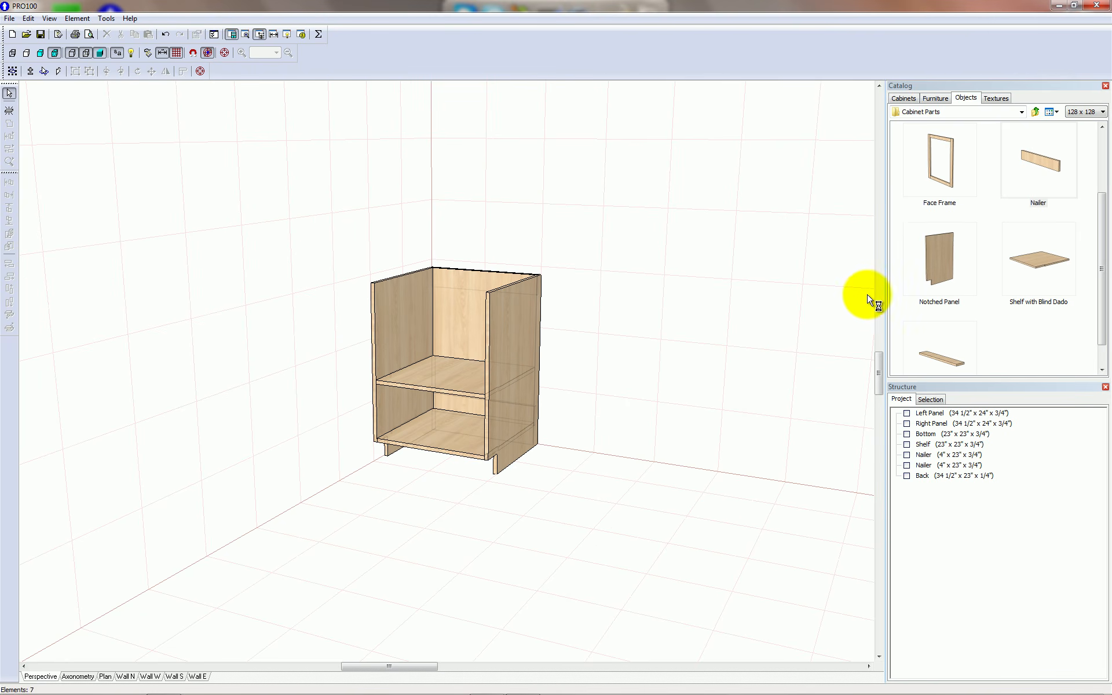
pyautogui.click(950, 197)
pyautogui.moveTo(950, 201)
pyautogui.mouseDown()
pyautogui.moveTo(953, 152)
pyautogui.moveTo(757, 273)
pyautogui.moveTo(705, 272)
pyautogui.mouseUp()
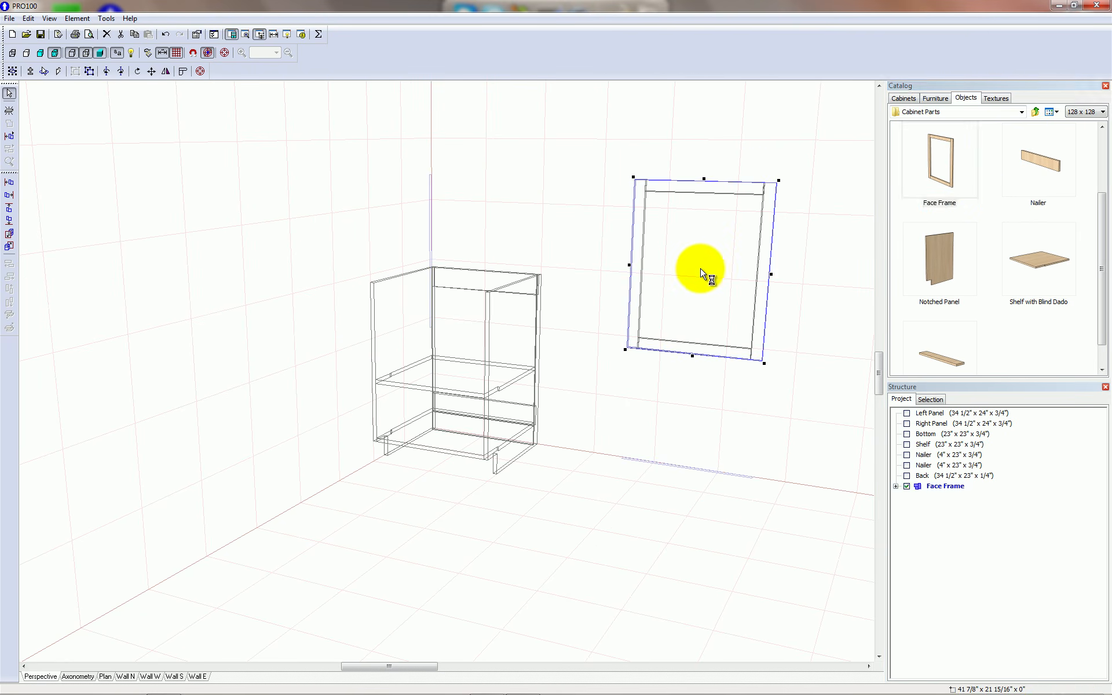
pyautogui.click(825, 265)
# Step: Move the face frame against the left wall in front of the cabinet, about 48 1/16" from the back wall
pyautogui.scroll(-2, 826, 182)
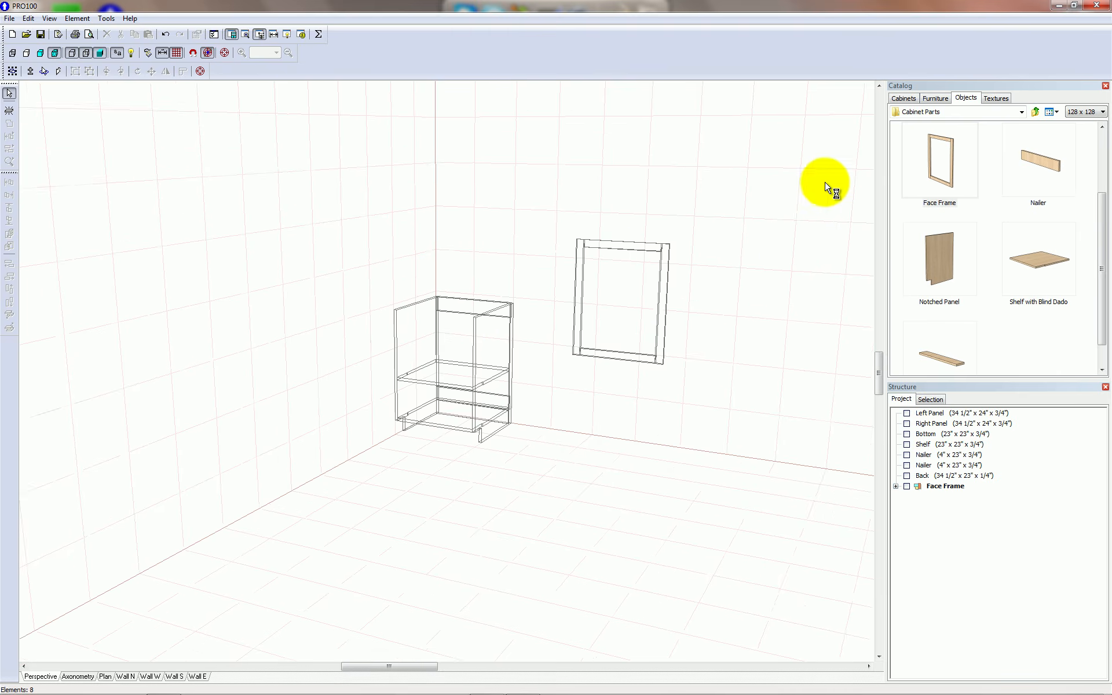
pyautogui.moveTo(712, 176); pyautogui.dragTo(690, 241)
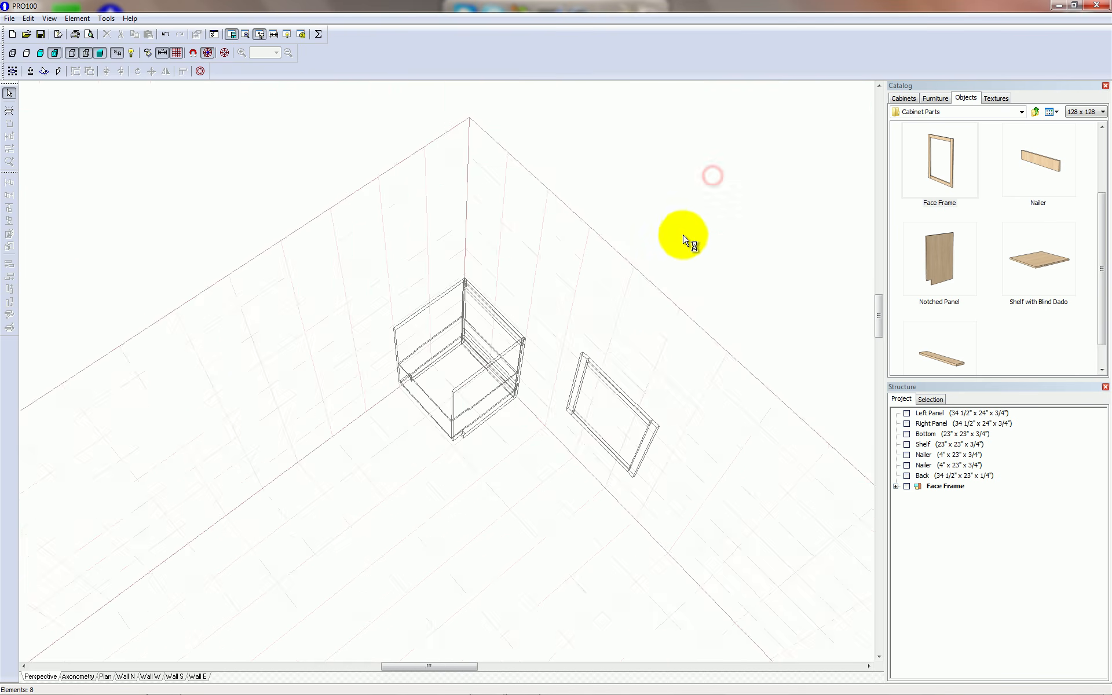
pyautogui.moveTo(624, 393)
pyautogui.mouseDown()
pyautogui.moveTo(446, 454)
pyautogui.moveTo(324, 369)
pyautogui.mouseUp()
pyautogui.moveTo(323, 517); pyautogui.dragTo(348, 463)
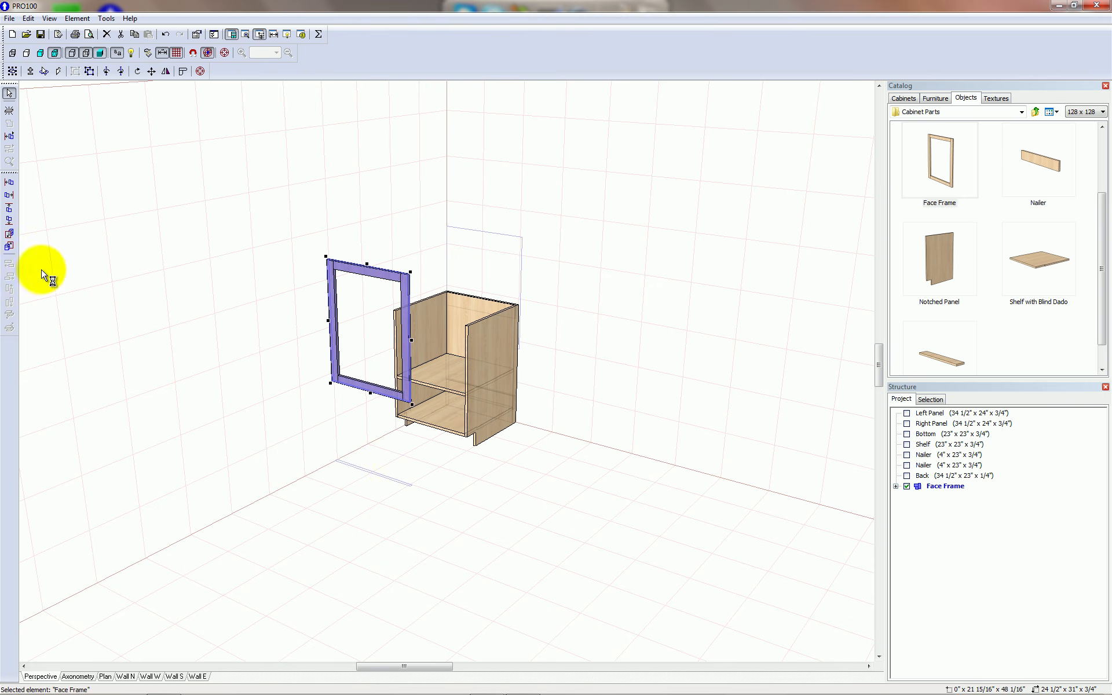
# Step: Lower the face frame and seat it against the cabinet front, then align its top with the right panel
pyautogui.click(9, 221)
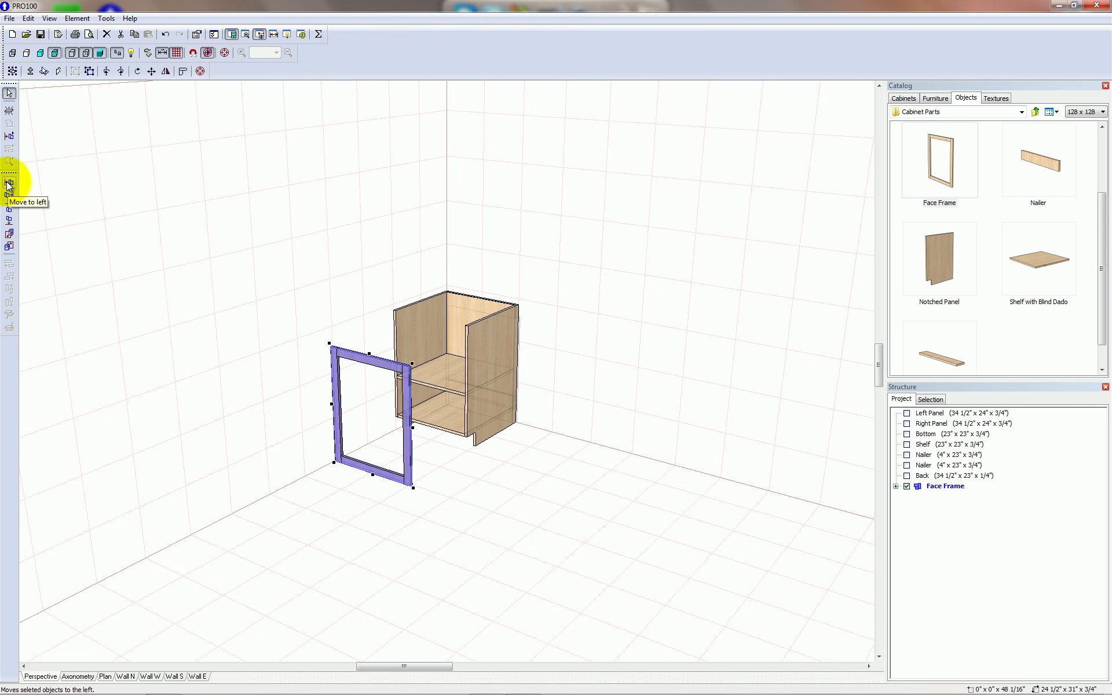
pyautogui.click(9, 247)
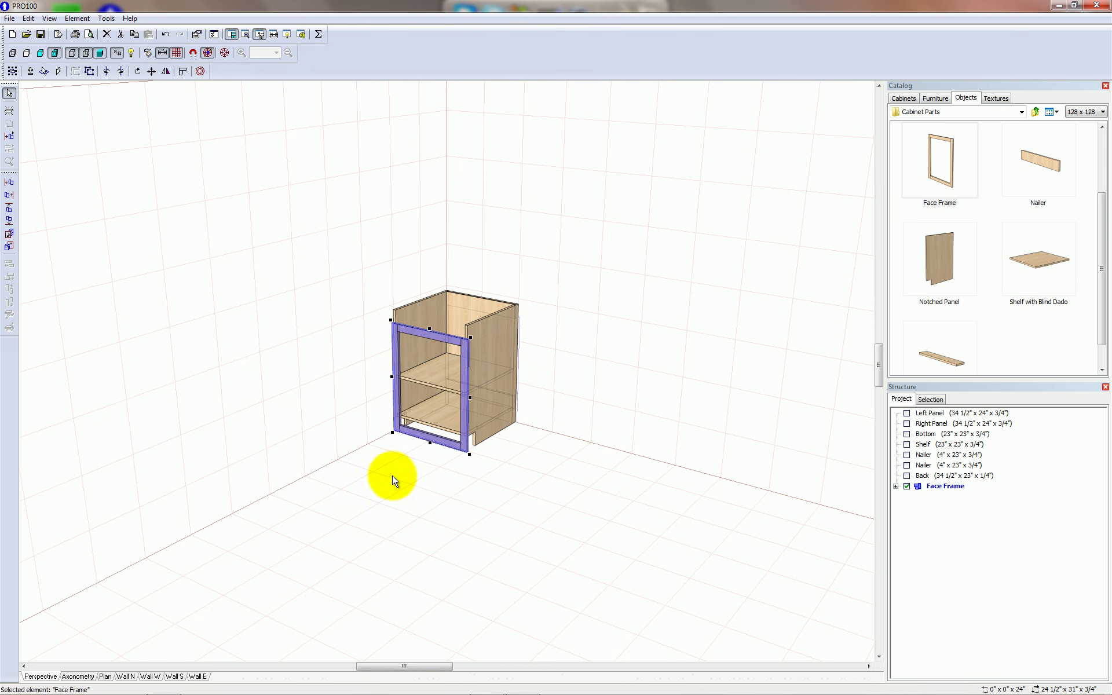
pyautogui.press('shift')
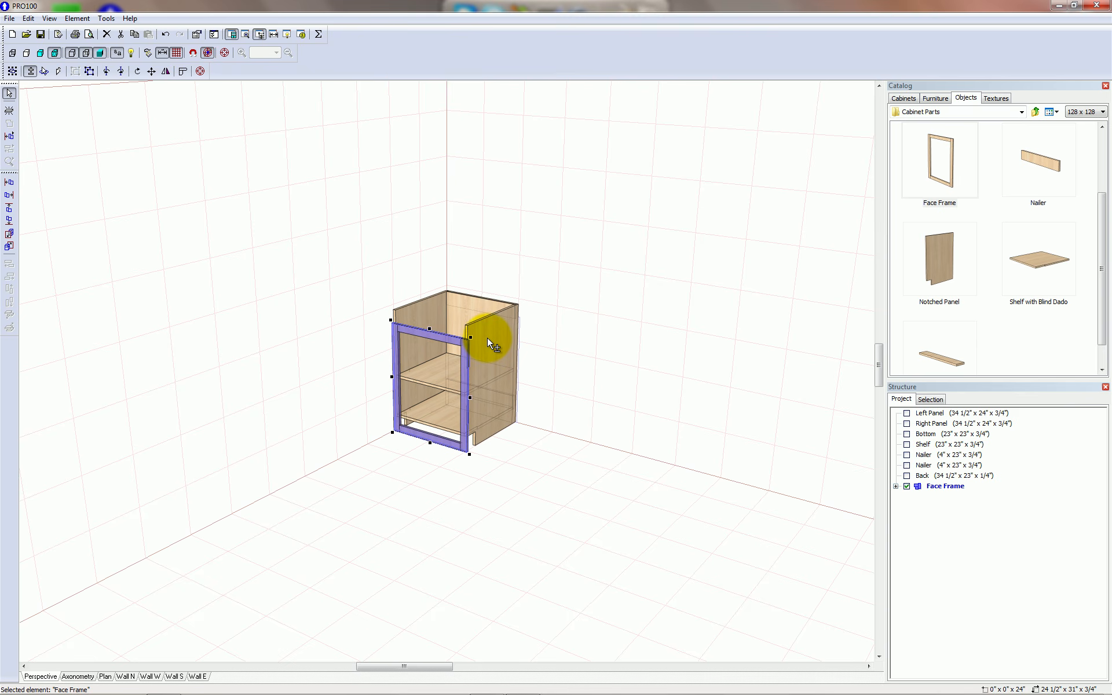
pyautogui.keyDown('shift'); pyautogui.click(487, 337); pyautogui.keyUp('shift')
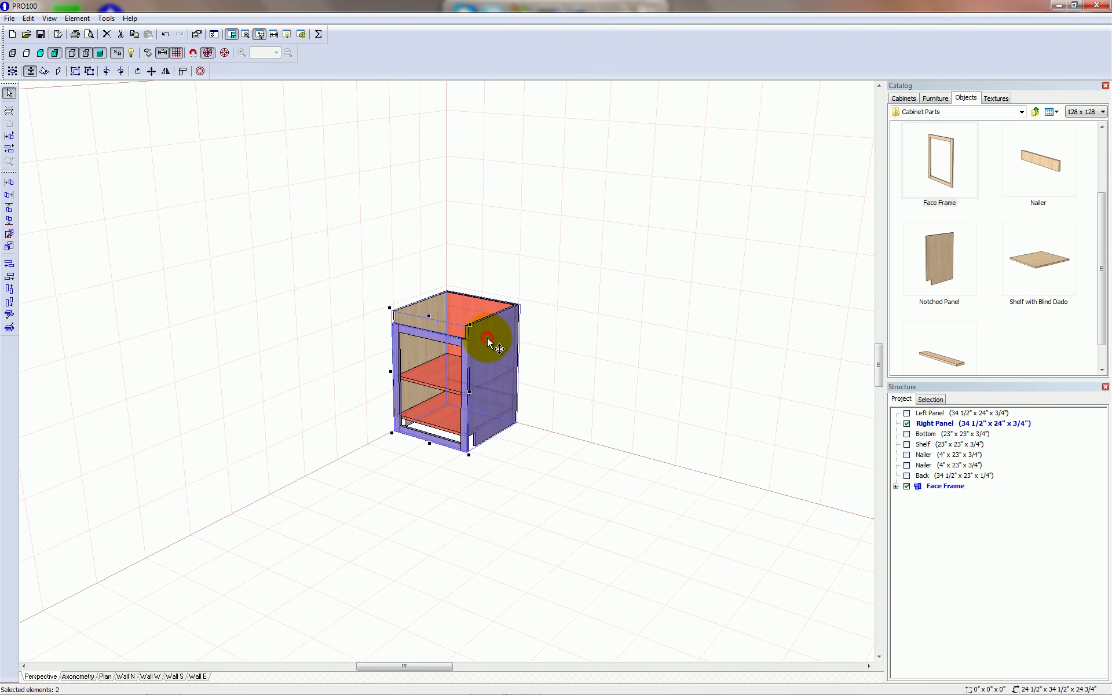
pyautogui.click(9, 289)
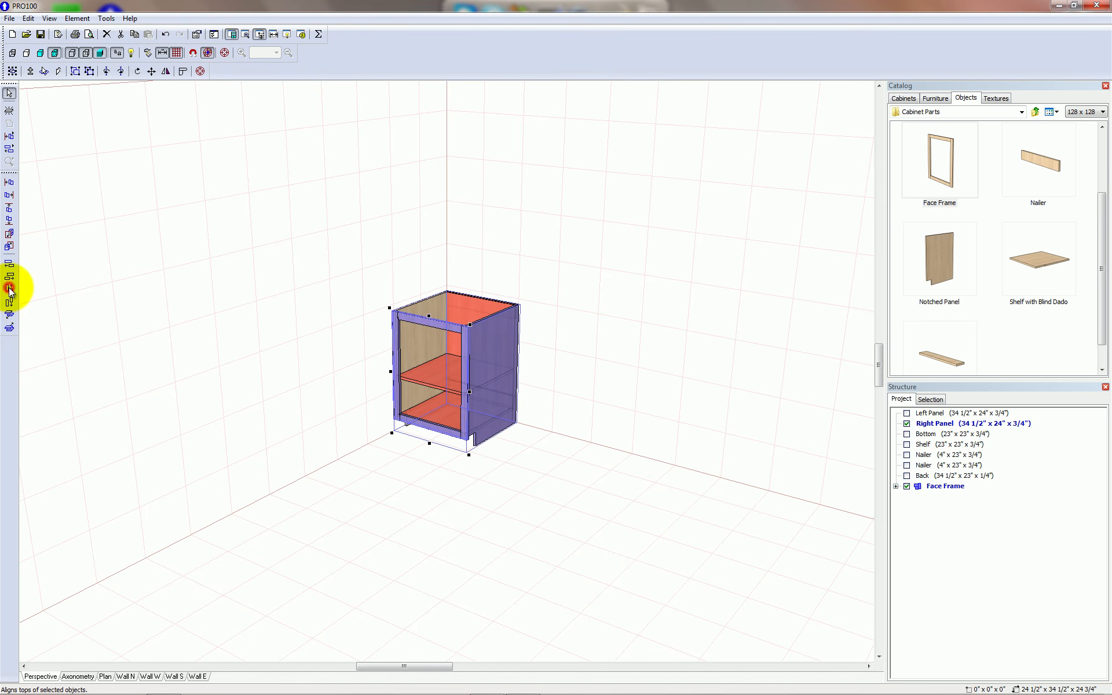
# Step: In plan view, move the face frame forward off the cabinet front to about 32 1/4" from the back wall
pyautogui.click(412, 454)
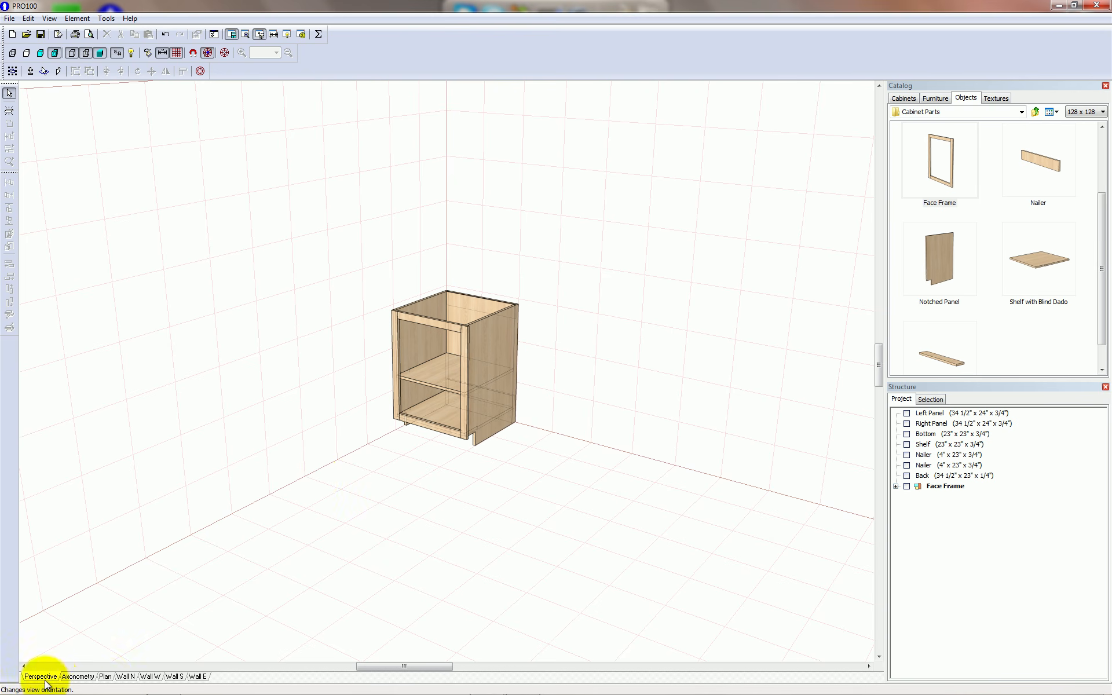
pyautogui.click(105, 676)
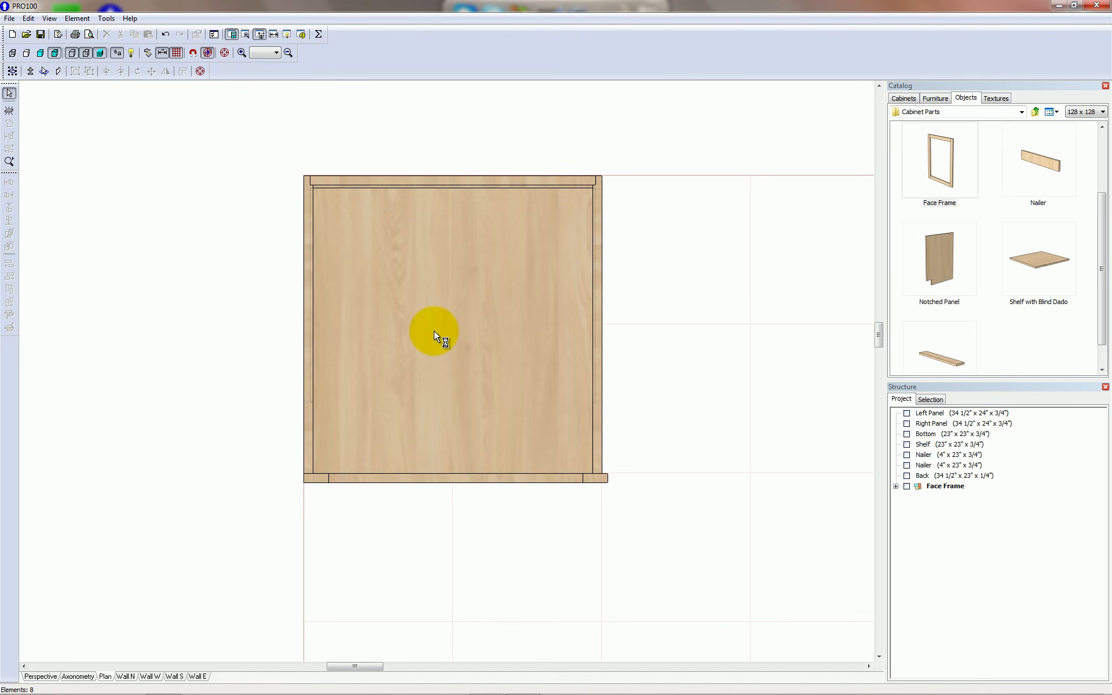
pyautogui.click(435, 333)
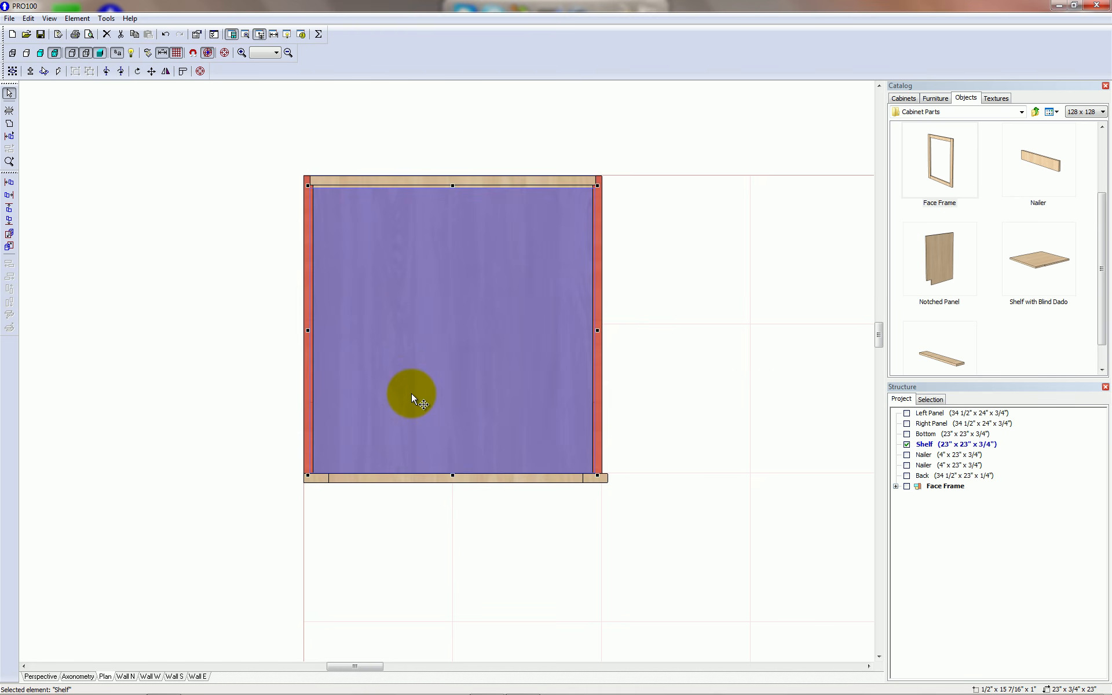
pyautogui.click(725, 398)
pyautogui.moveTo(681, 438); pyautogui.dragTo(678, 378, button='middle')
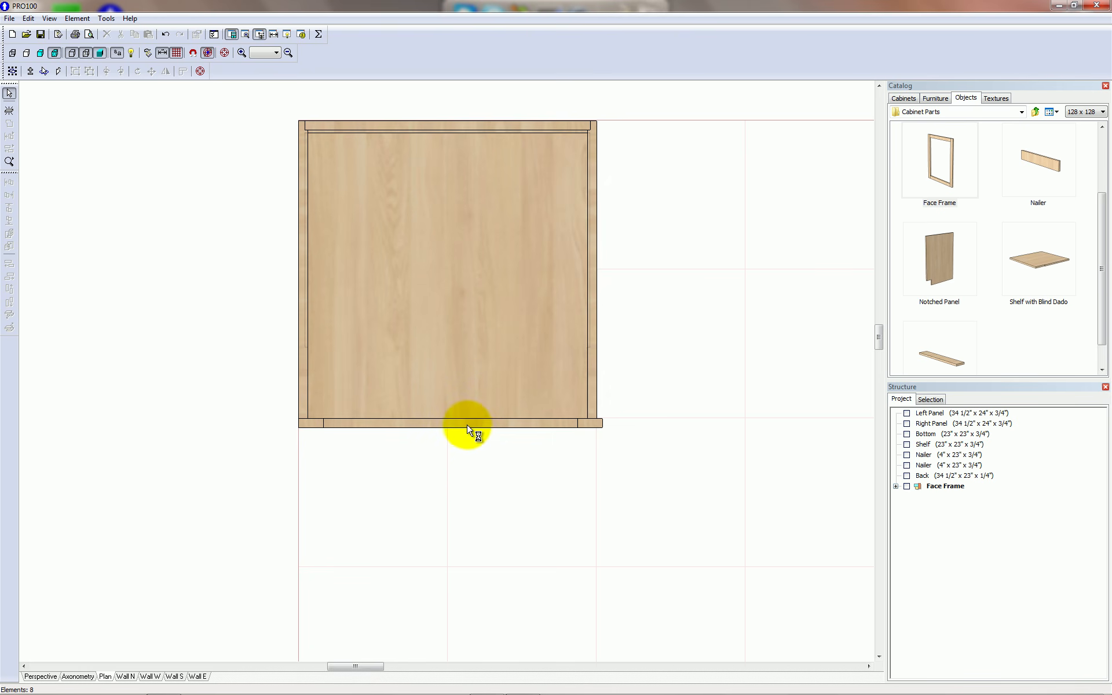
pyautogui.moveTo(468, 429); pyautogui.dragTo(467, 530)
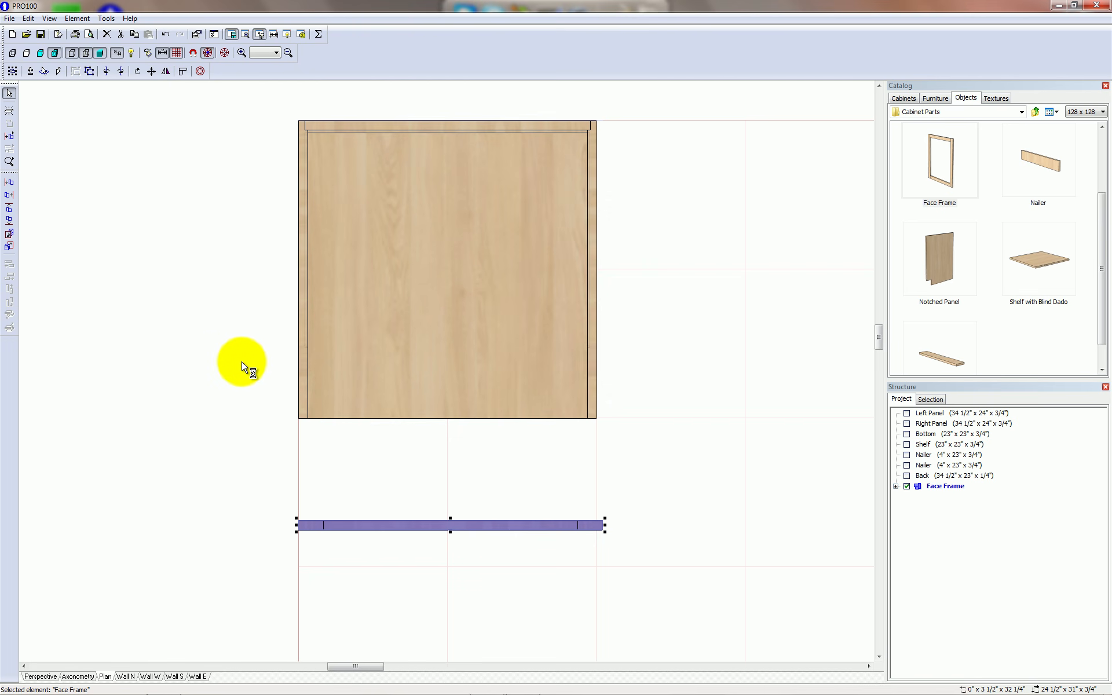
pyautogui.moveTo(257, 102); pyautogui.dragTo(634, 445)
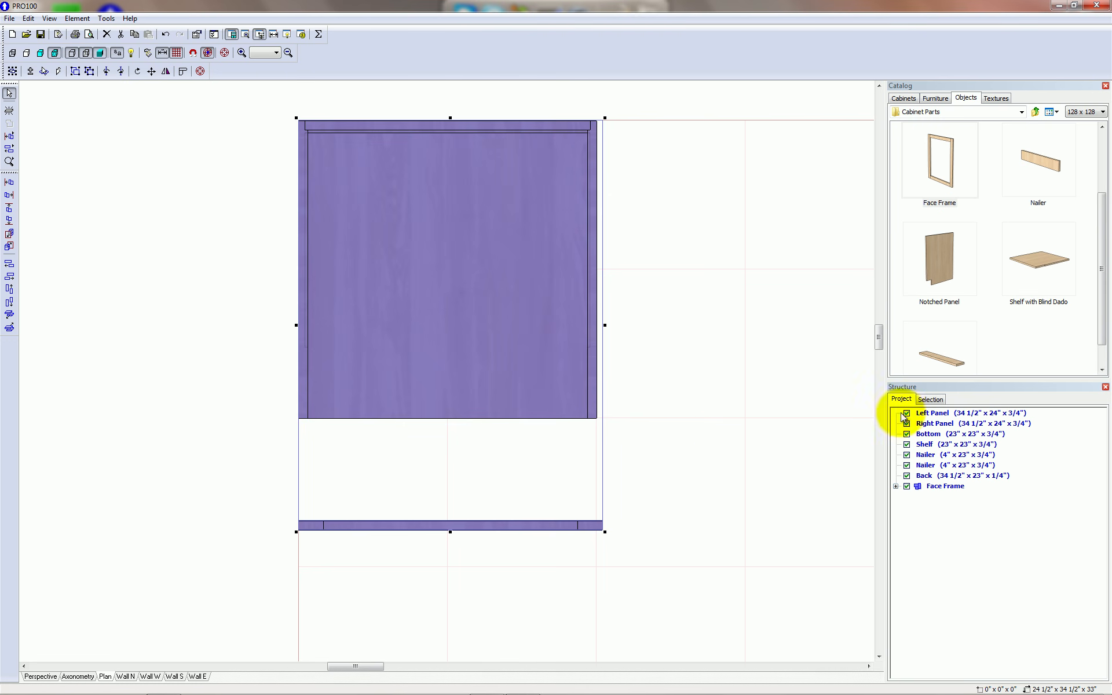
pyautogui.click(768, 459)
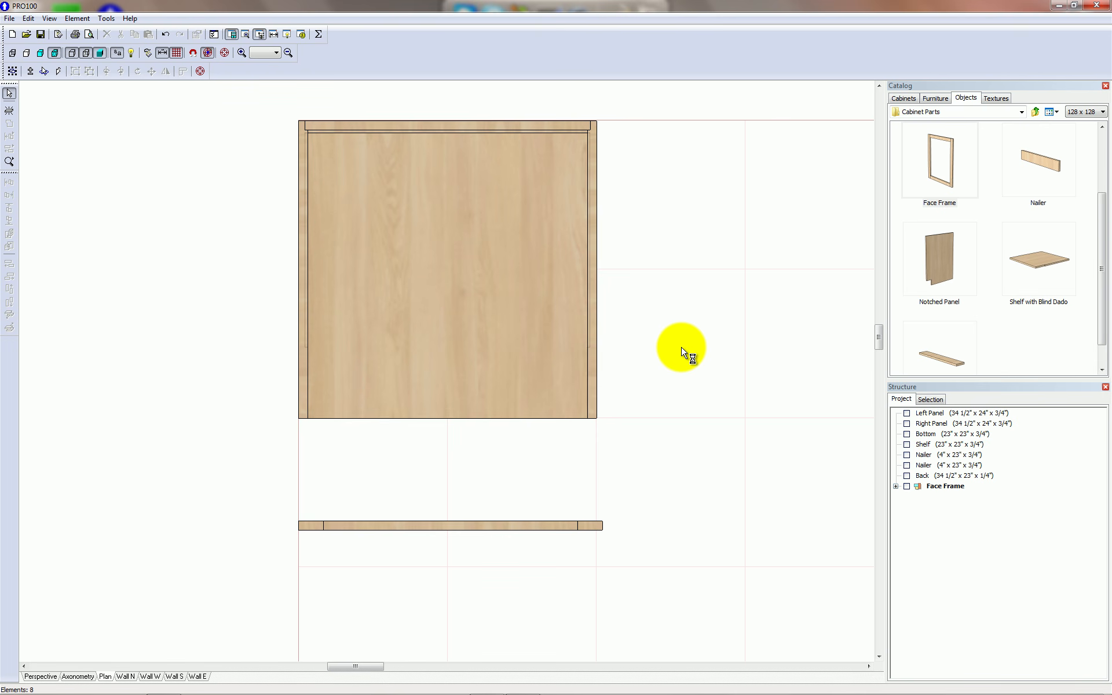
pyautogui.click(693, 313)
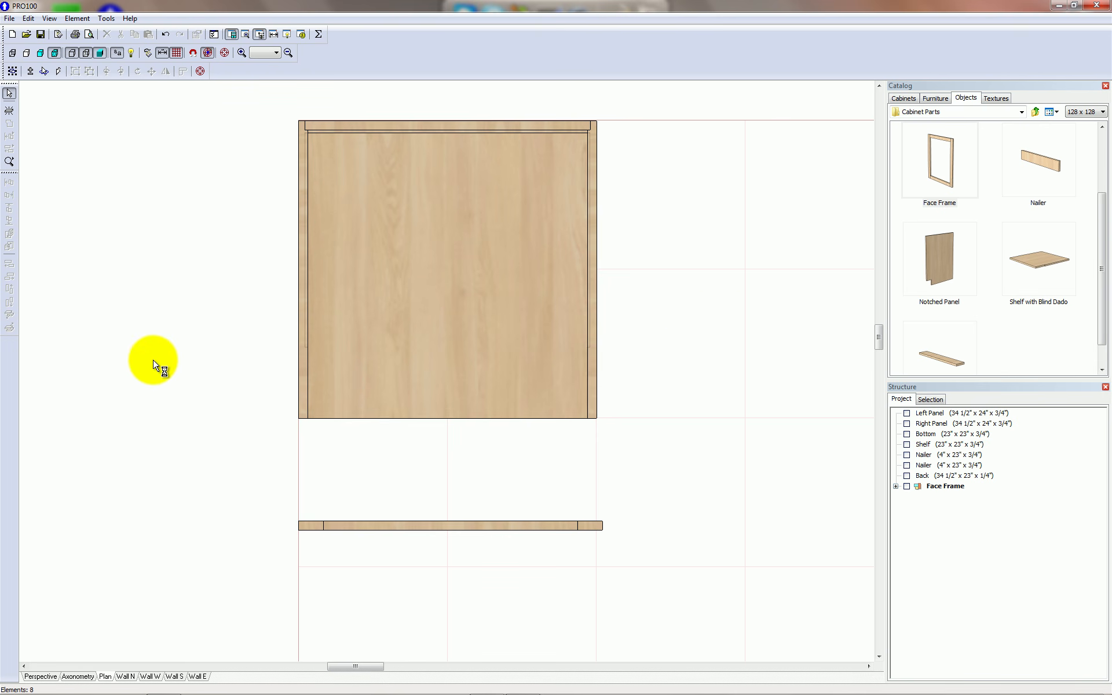
# Step: Group all the box parts without the face frame, and list the parts of both the new group and the face frame
pyautogui.moveTo(247, 103); pyautogui.dragTo(653, 439)
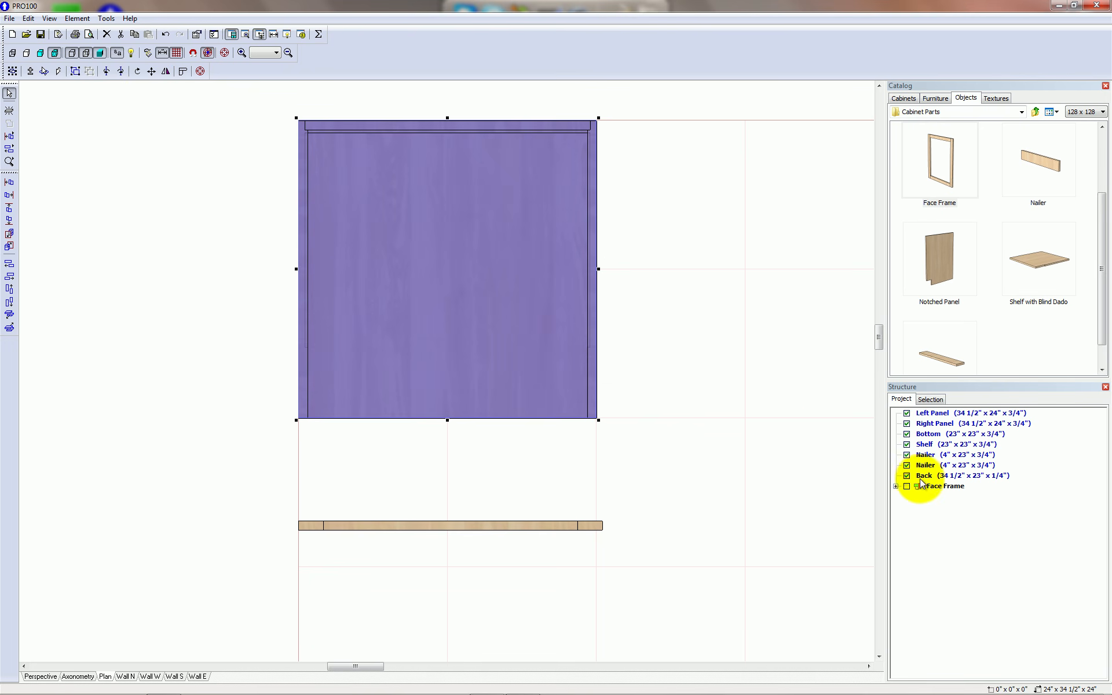
pyautogui.click(72, 69)
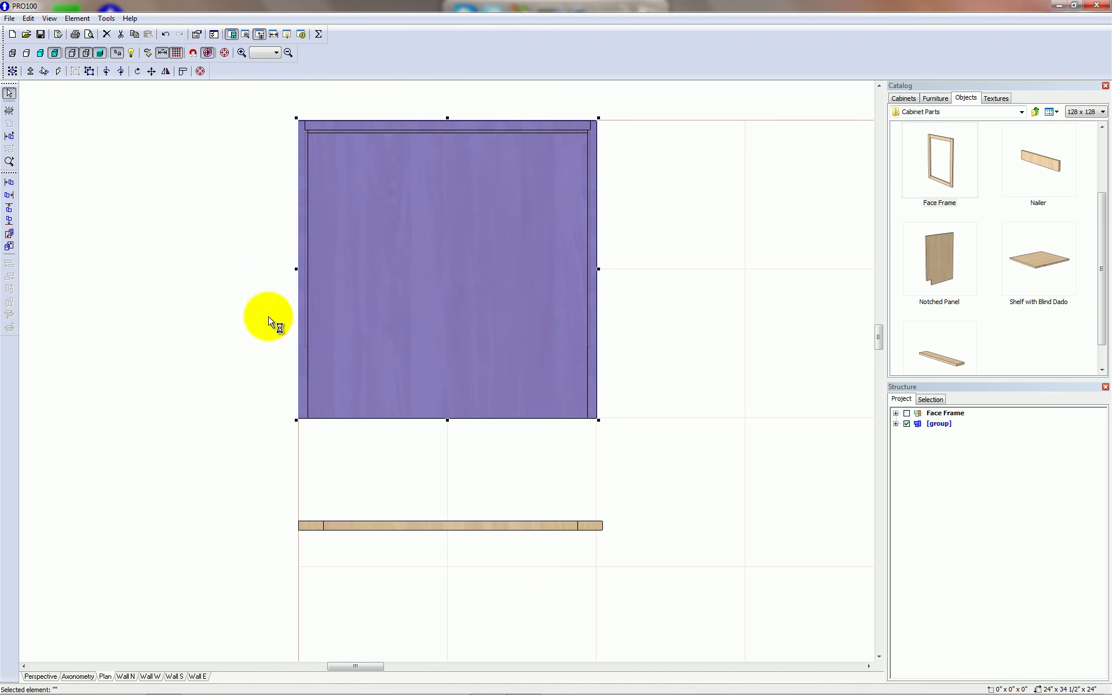
pyautogui.click(895, 424)
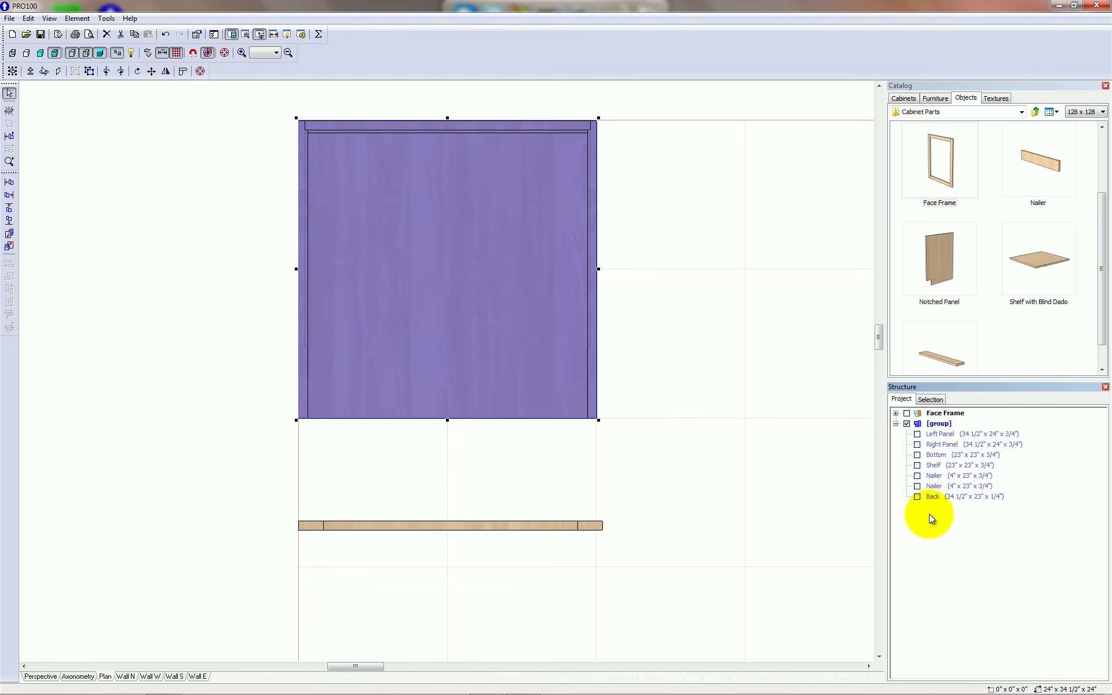
pyautogui.click(896, 413)
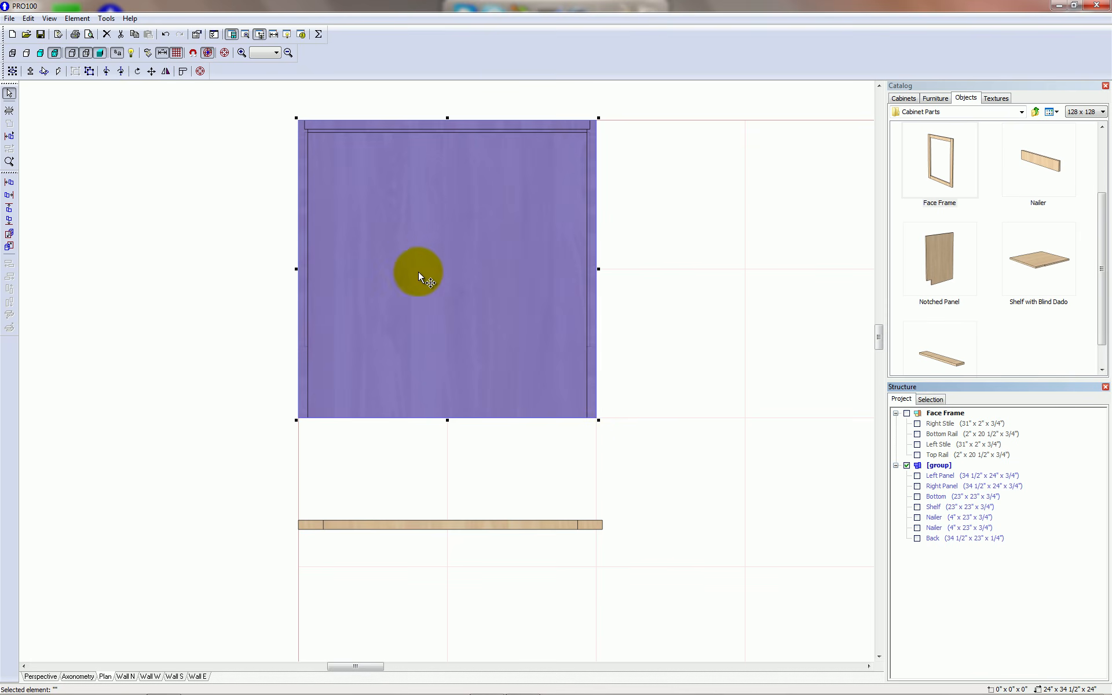
# Step: Name the grouped cabinet box "Sample Box"
pyautogui.doubleClick(414, 257)
pyautogui.click(670, 203)
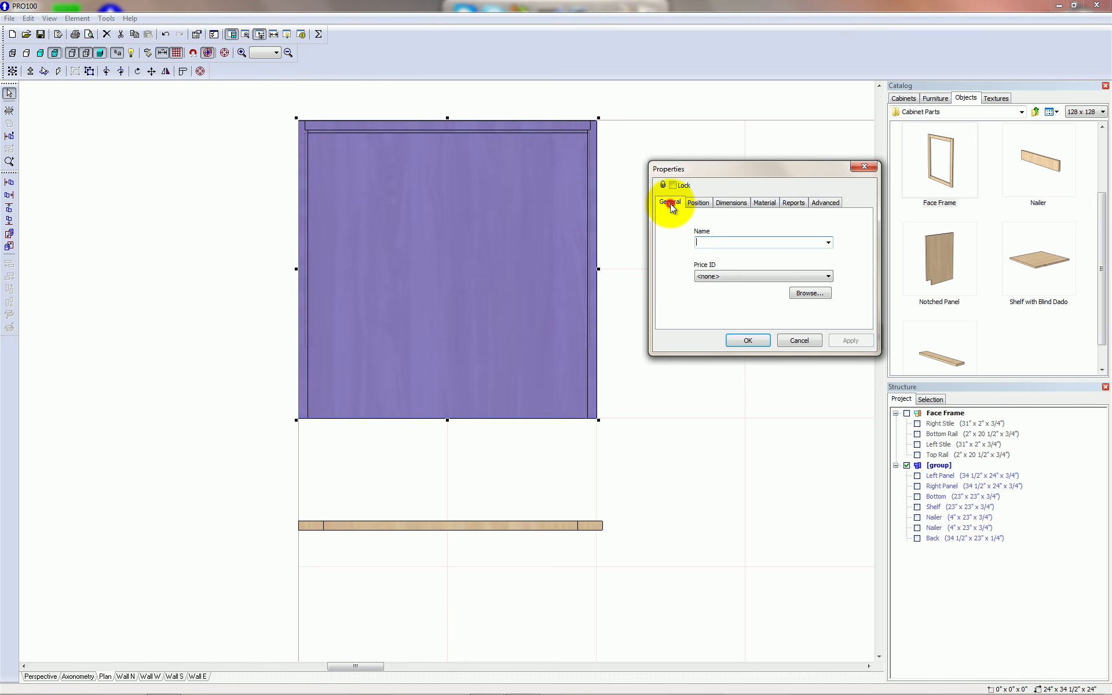
pyautogui.write('Sample Box')
pyautogui.press('Return')
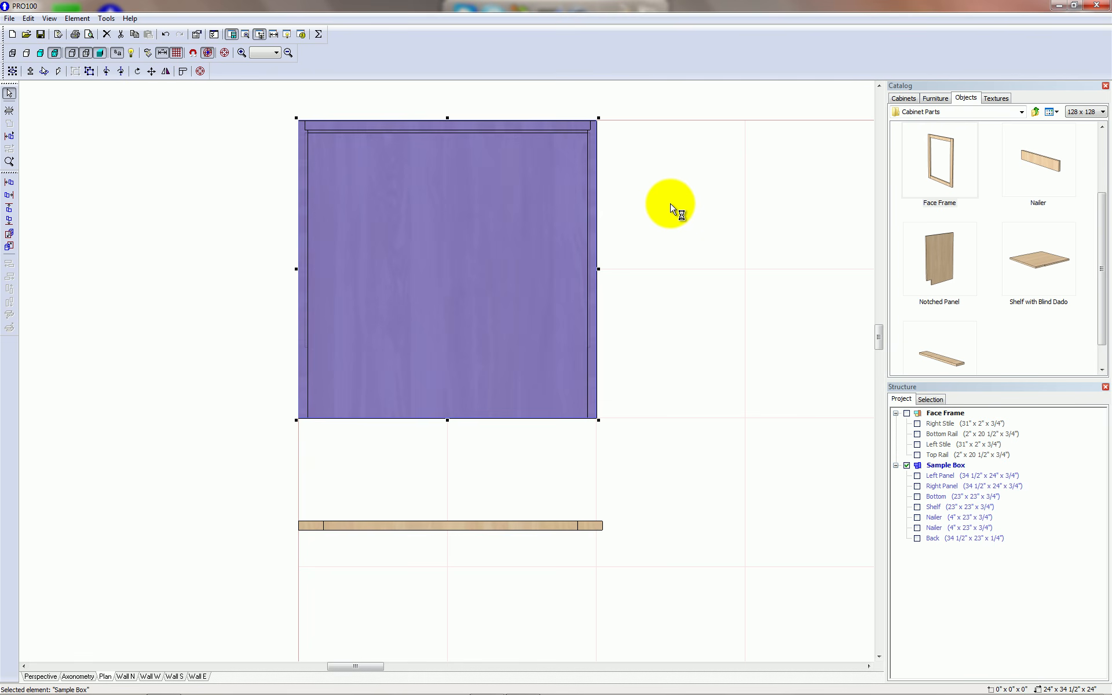
pyautogui.click(663, 373)
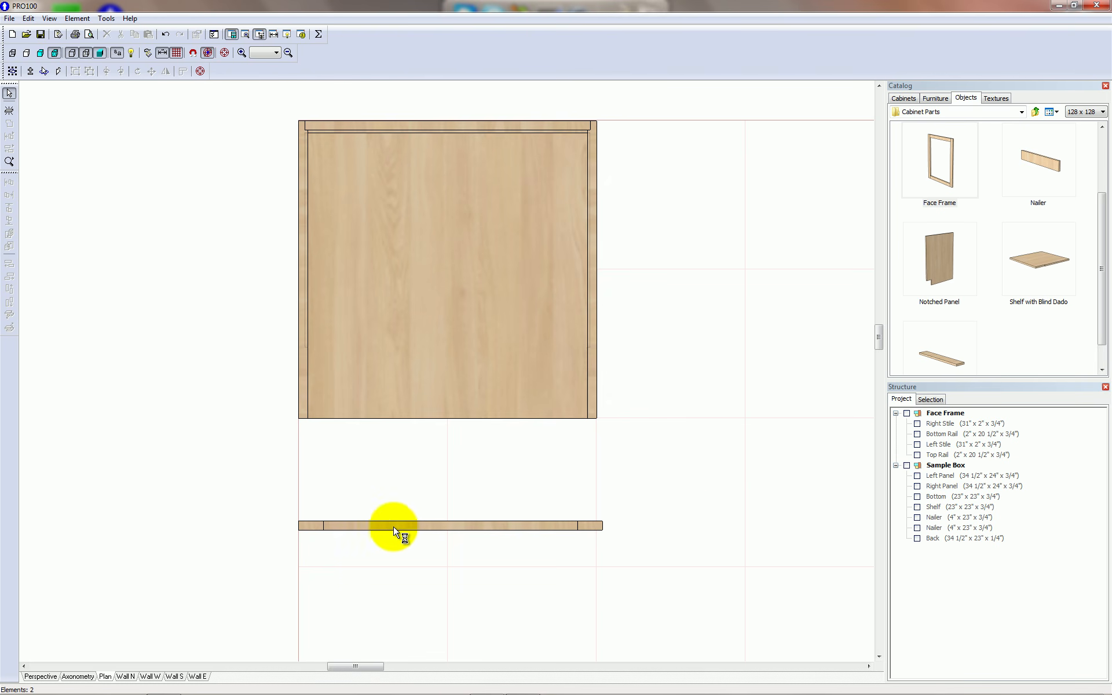
# Step: Move the face frame back against the front of the Sample Box, 24" from the back wall
pyautogui.click(415, 526)
pyautogui.moveTo(403, 529); pyautogui.dragTo(331, 398)
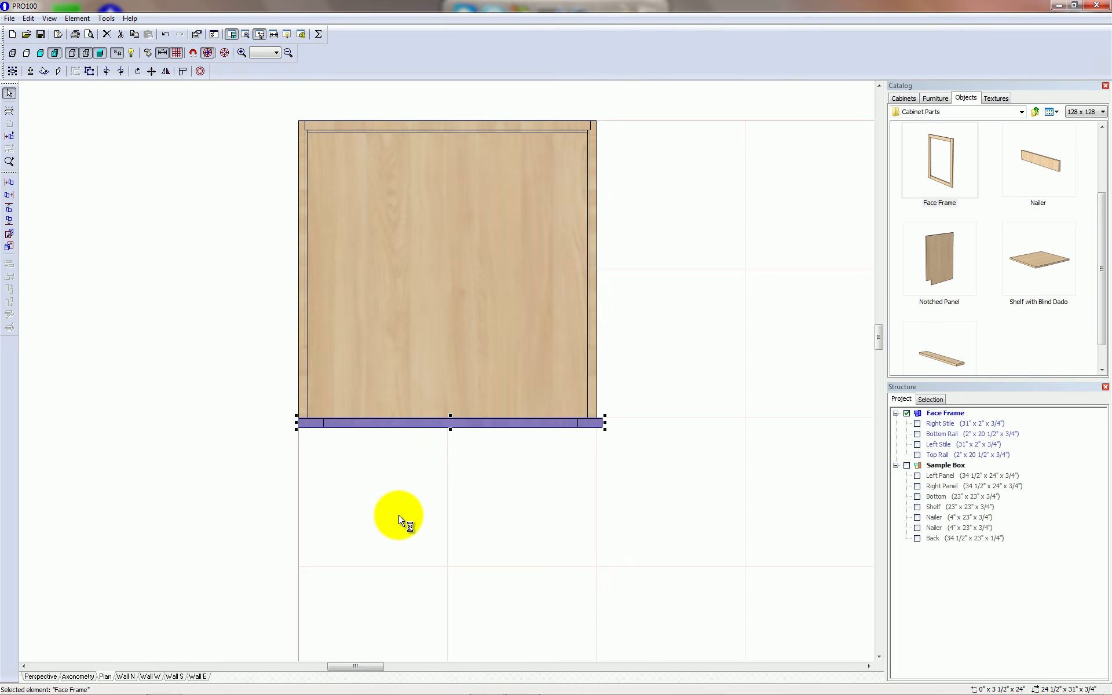
pyautogui.click(388, 507)
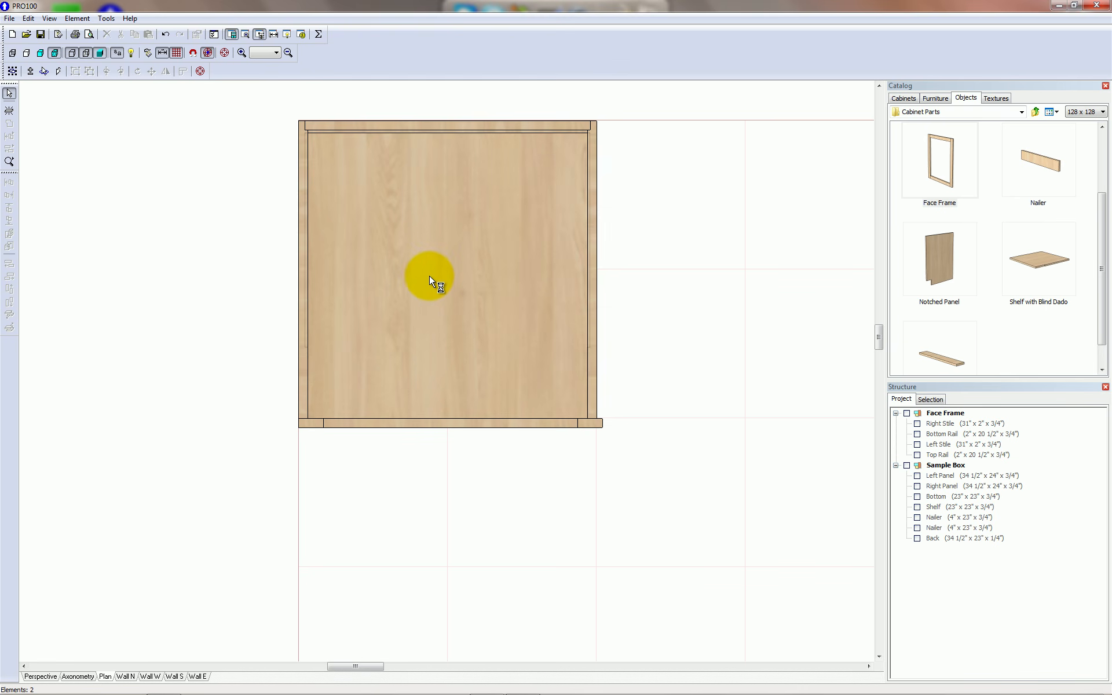
# Step: Set the Sample Box's left position to 1/4" to center it behind the face frame
pyautogui.click(418, 207)
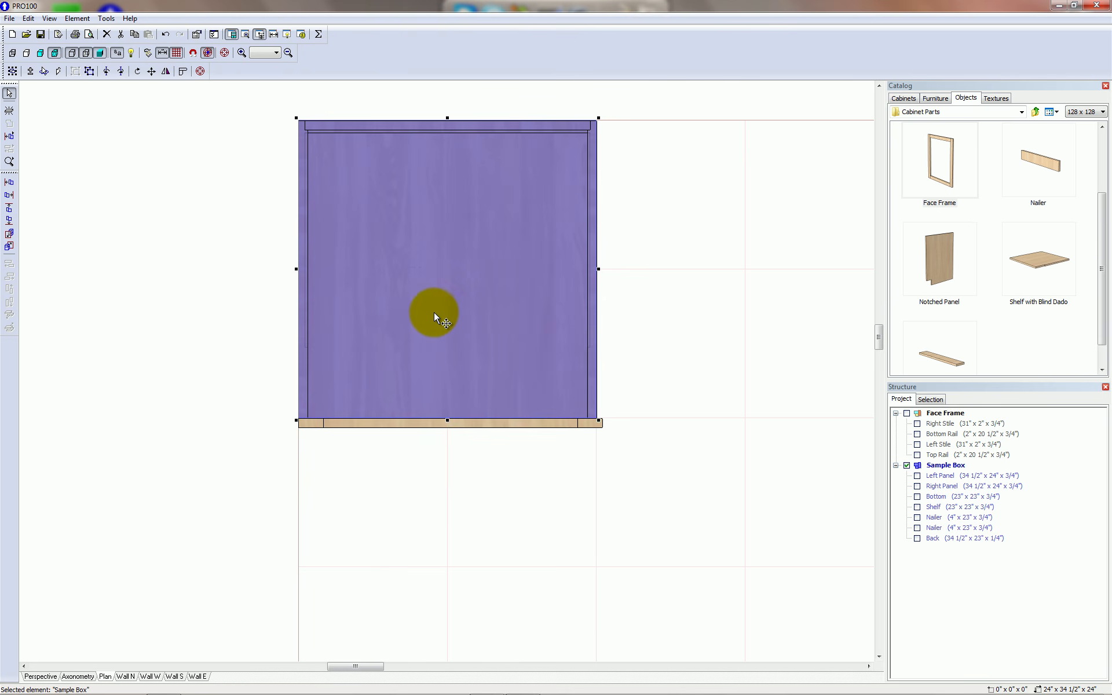
pyautogui.doubleClick(412, 192)
pyautogui.click(695, 203)
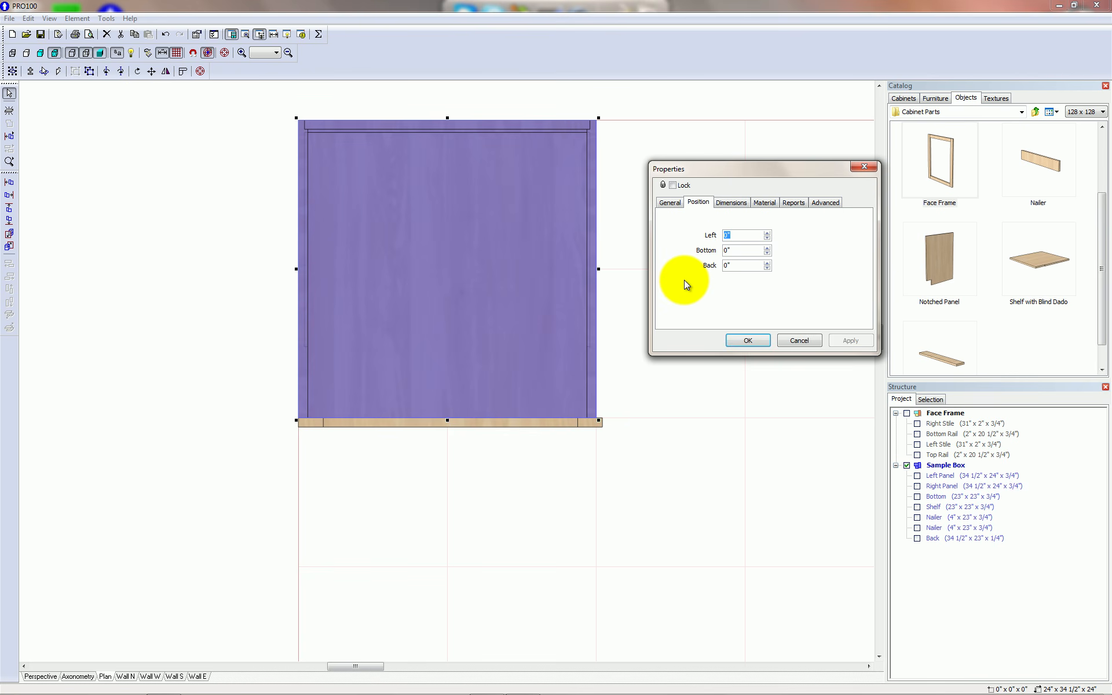
pyautogui.write('0.25')
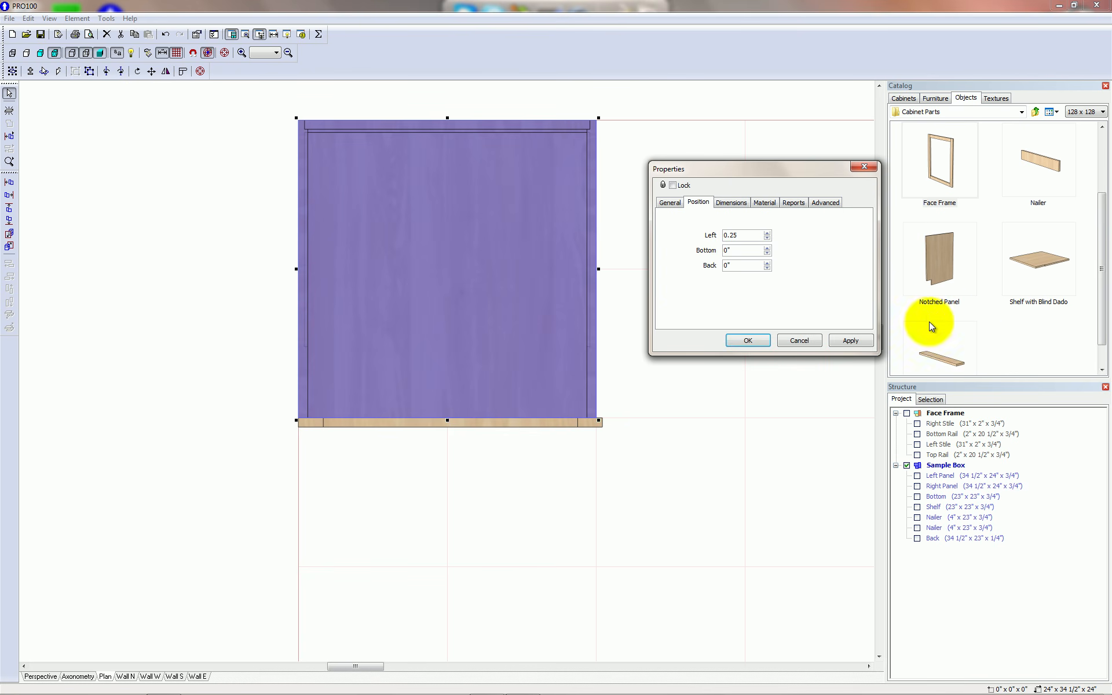
pyautogui.click(867, 340)
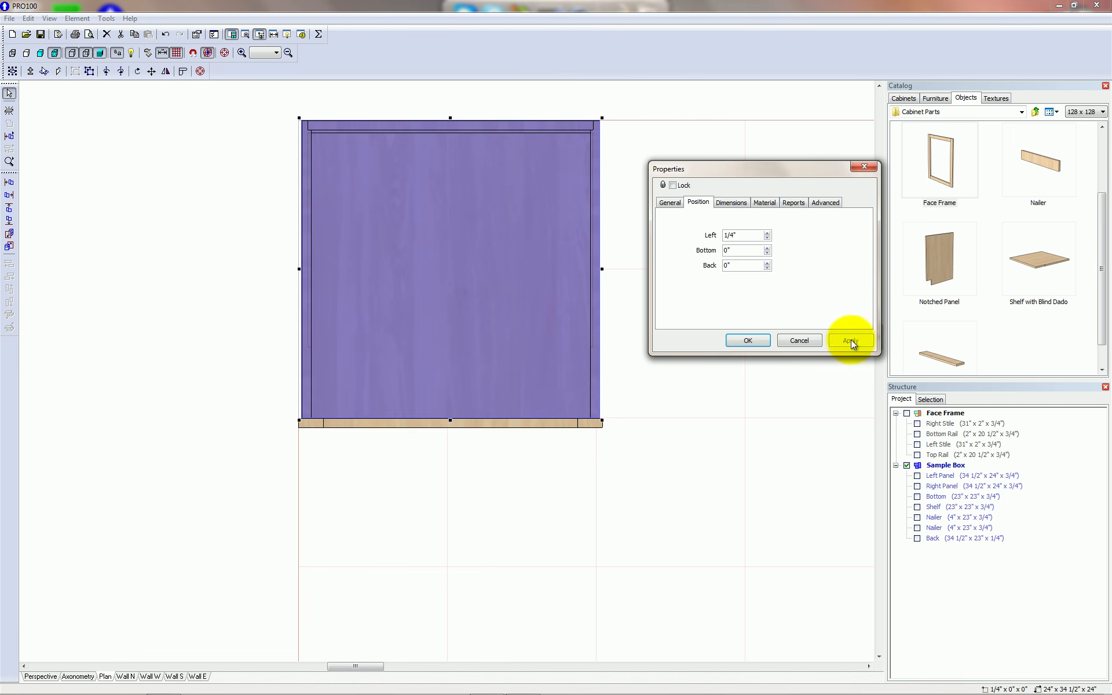
pyautogui.click(748, 340)
pyautogui.click(674, 410)
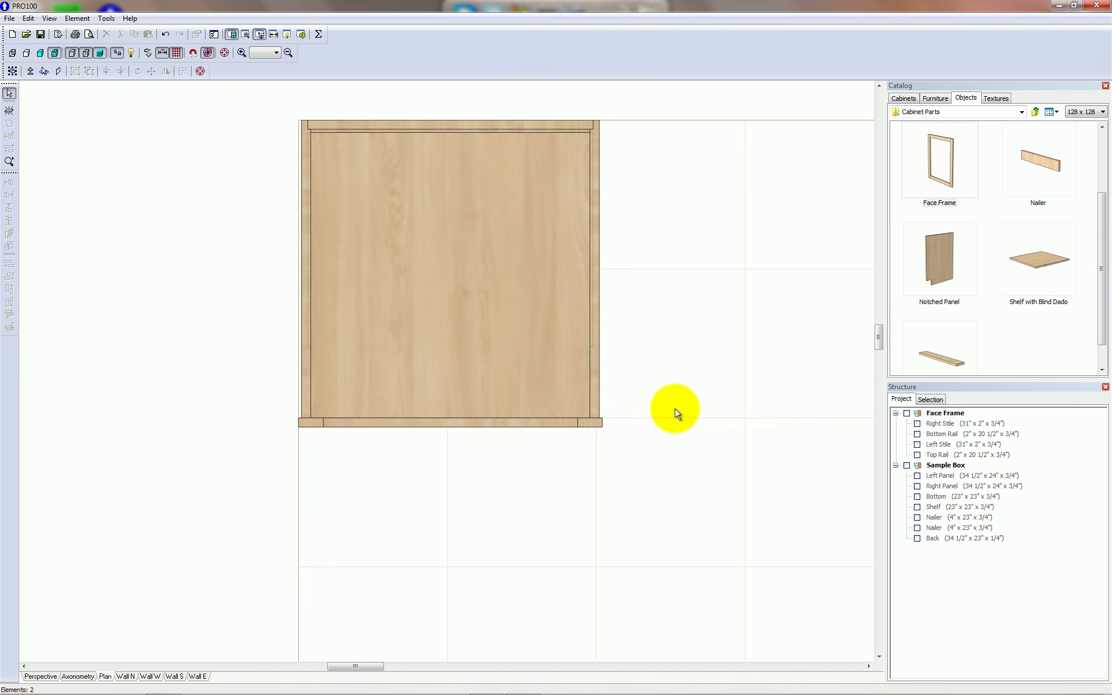
# Step: Insert a Door Pair from the cabinet parts catalog in perspective view, about 48" from the left and 43 5/16" from the back wall
pyautogui.scroll(1, 689, 406)
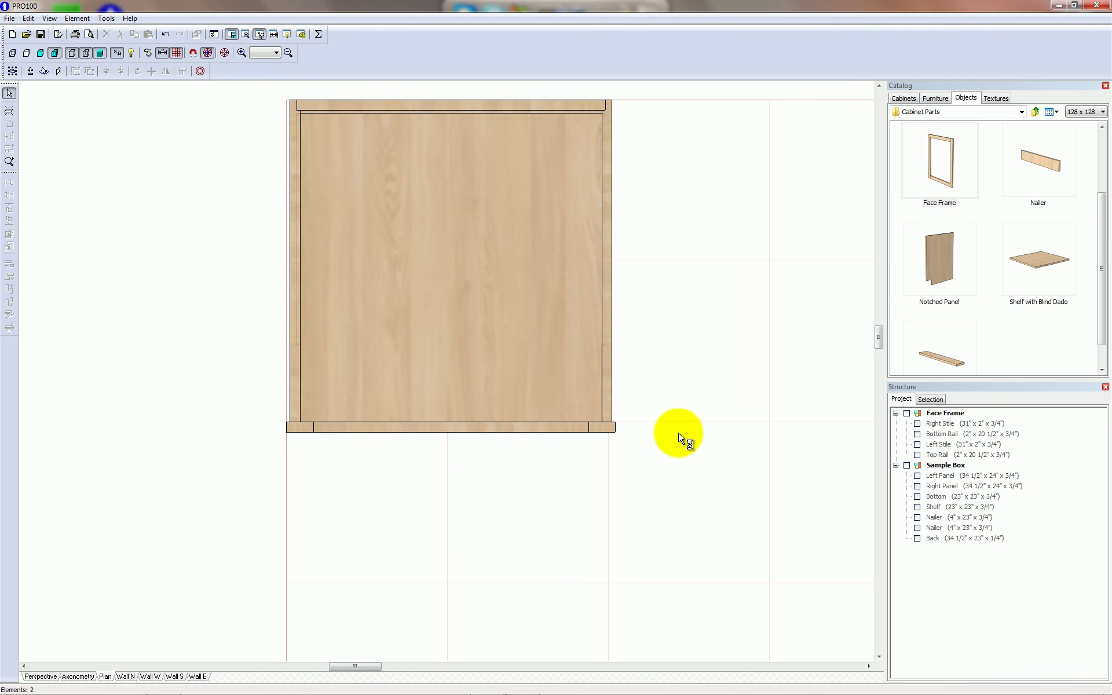
pyautogui.scroll(2, 1096, 264)
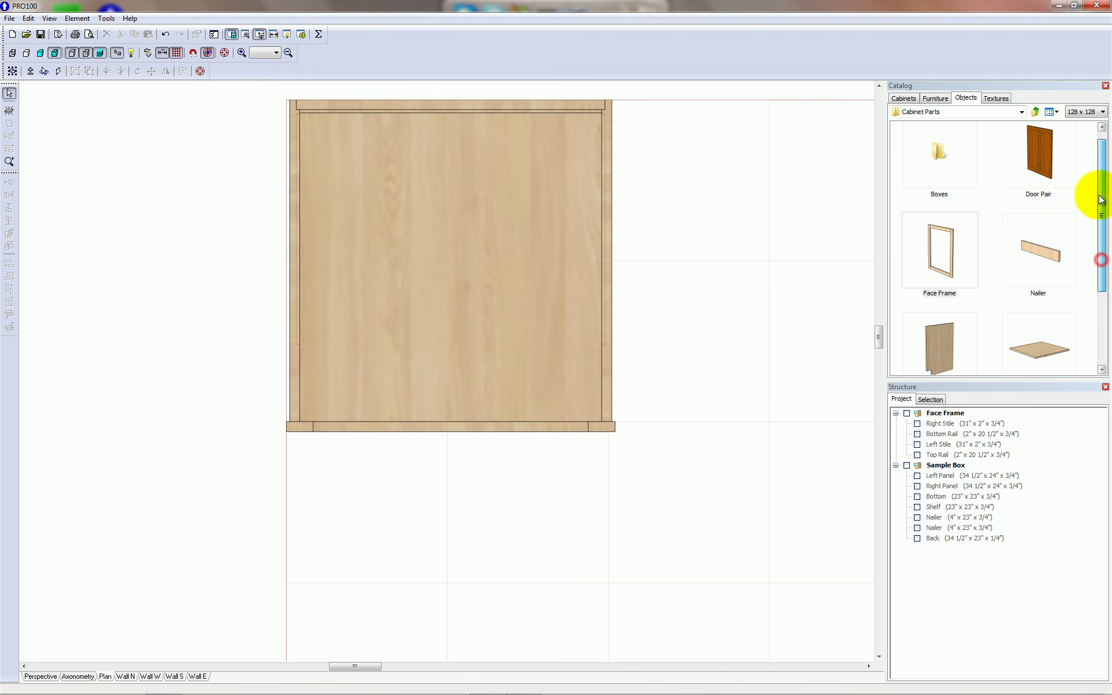
pyautogui.click(1041, 148)
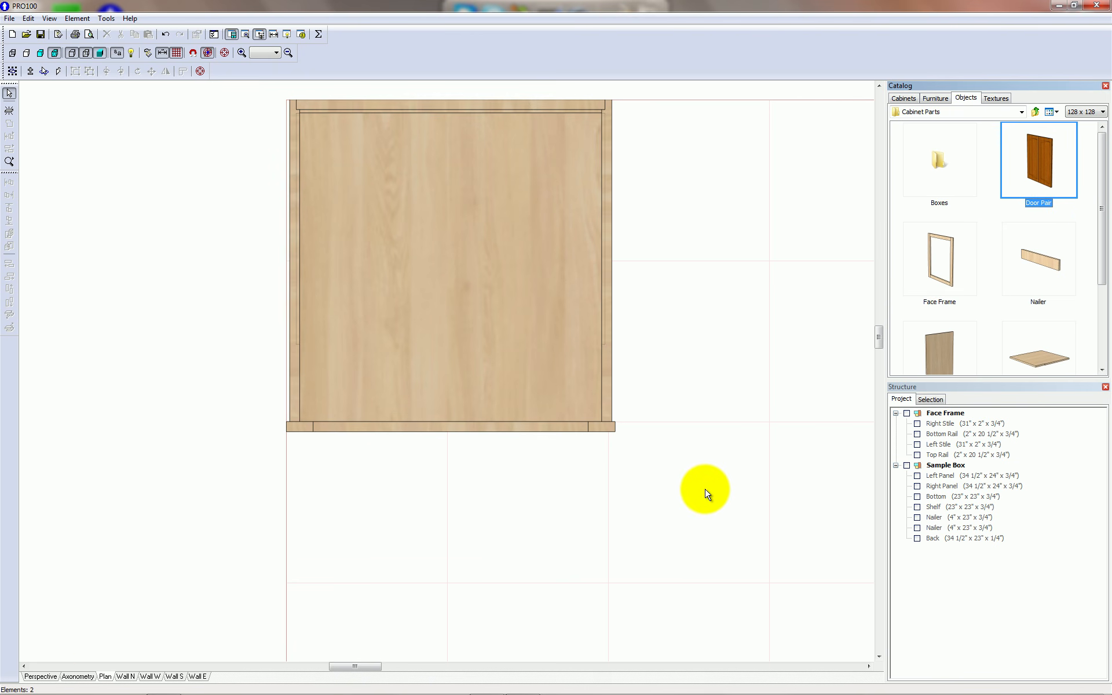
pyautogui.click(39, 676)
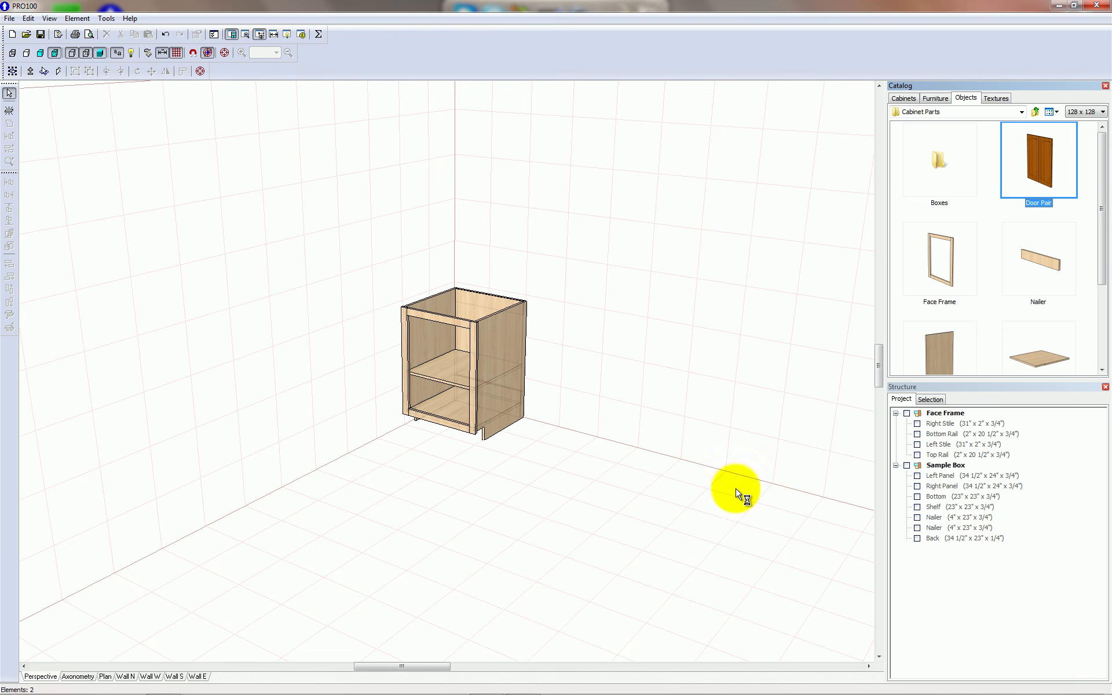
pyautogui.moveTo(1043, 164); pyautogui.dragTo(573, 507)
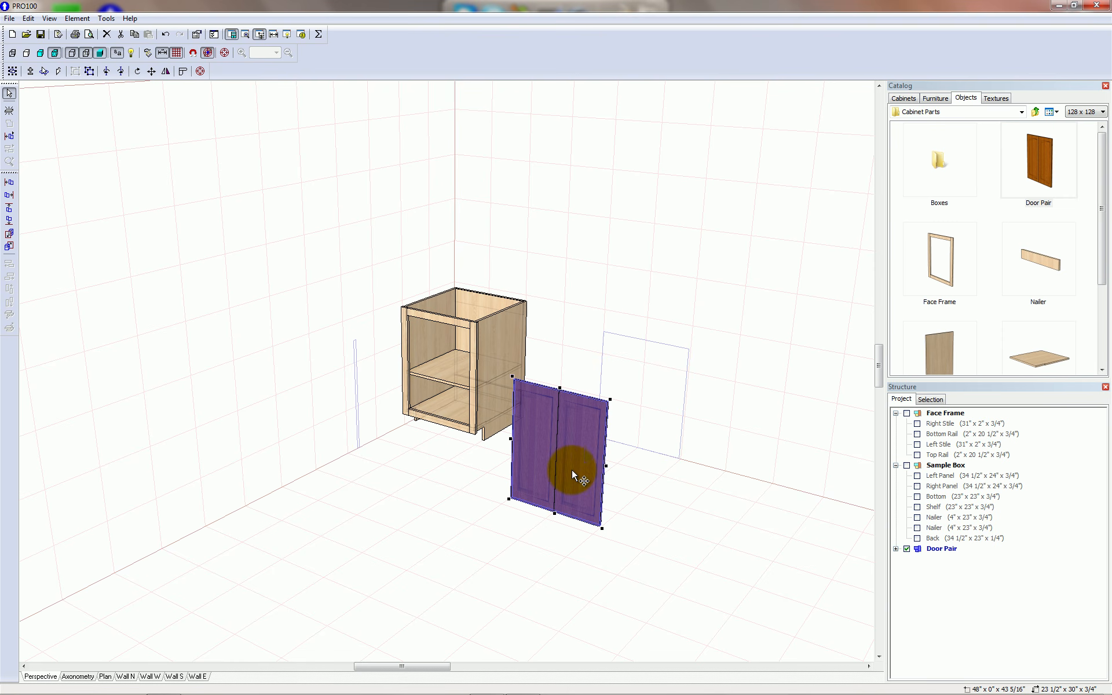
# Step: Move the door pair against the left wall and the face frame, and align its top with the Sample Box
pyautogui.click(9, 184)
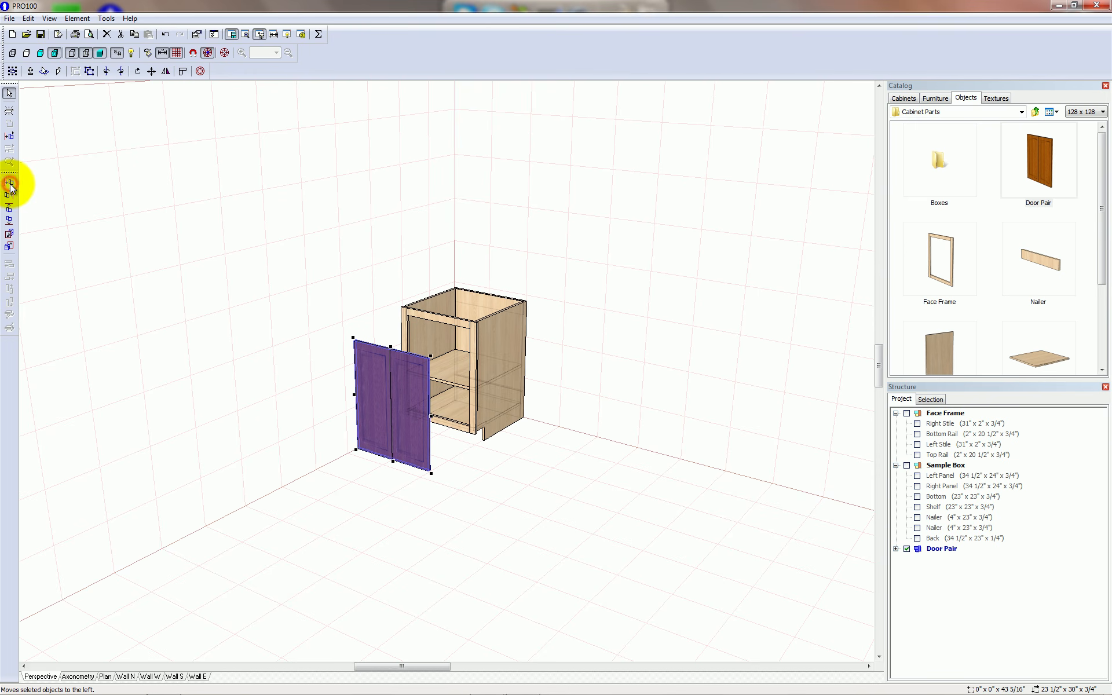
pyautogui.click(9, 247)
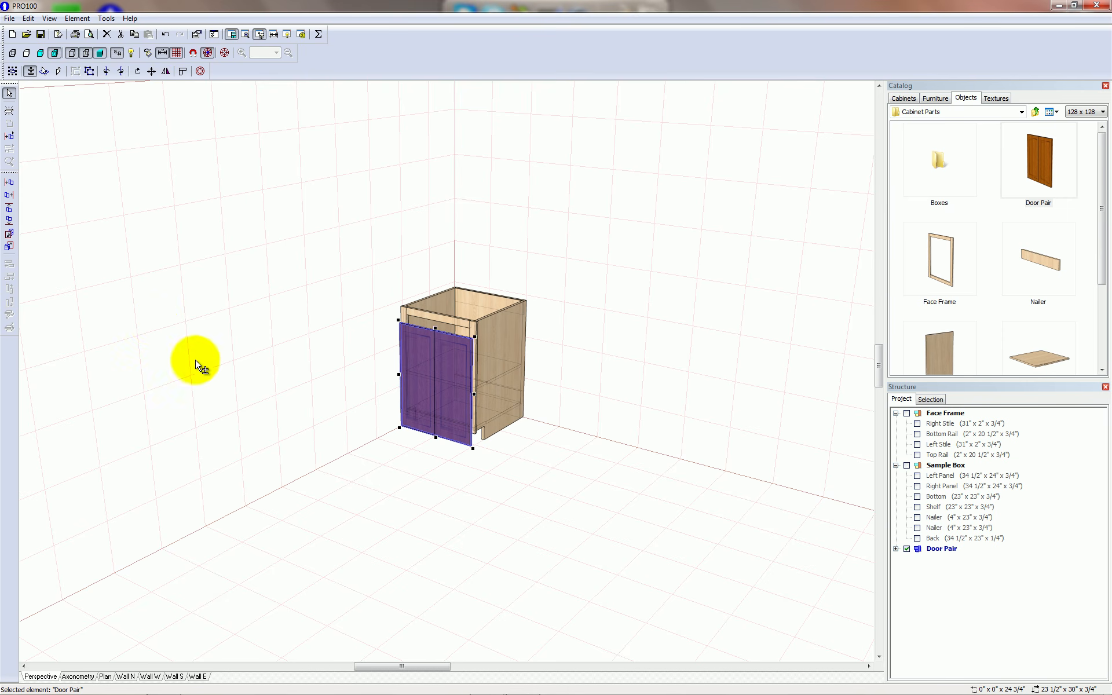
pyautogui.keyDown('ctrl'); pyautogui.click(498, 339); pyautogui.keyUp('ctrl')
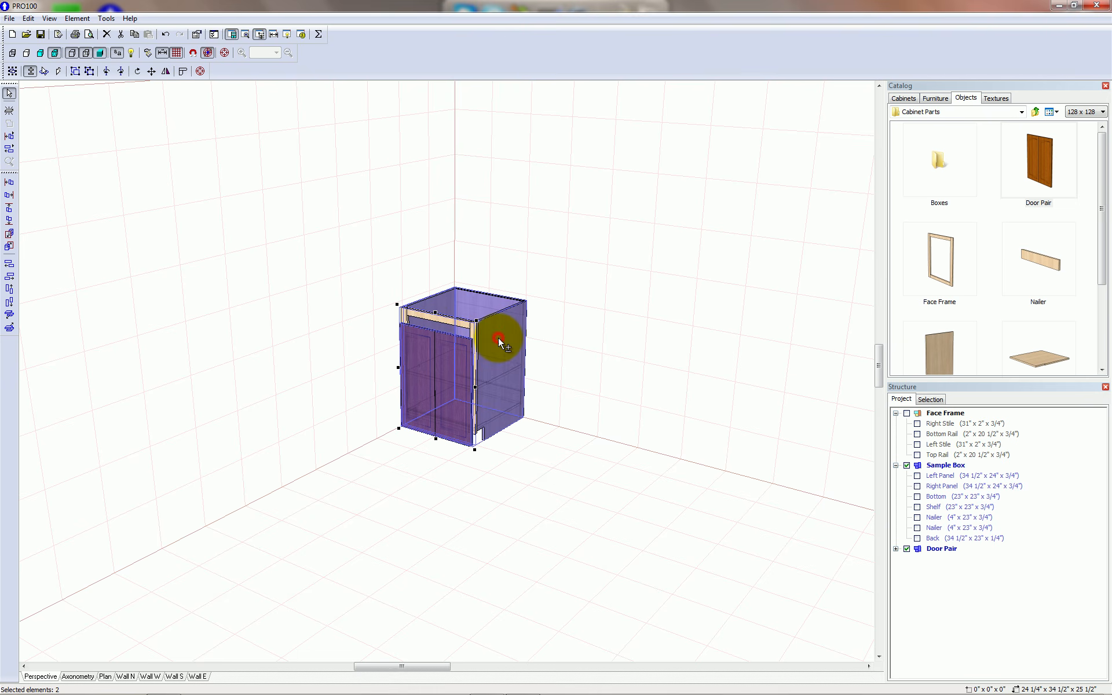
pyautogui.click(9, 290)
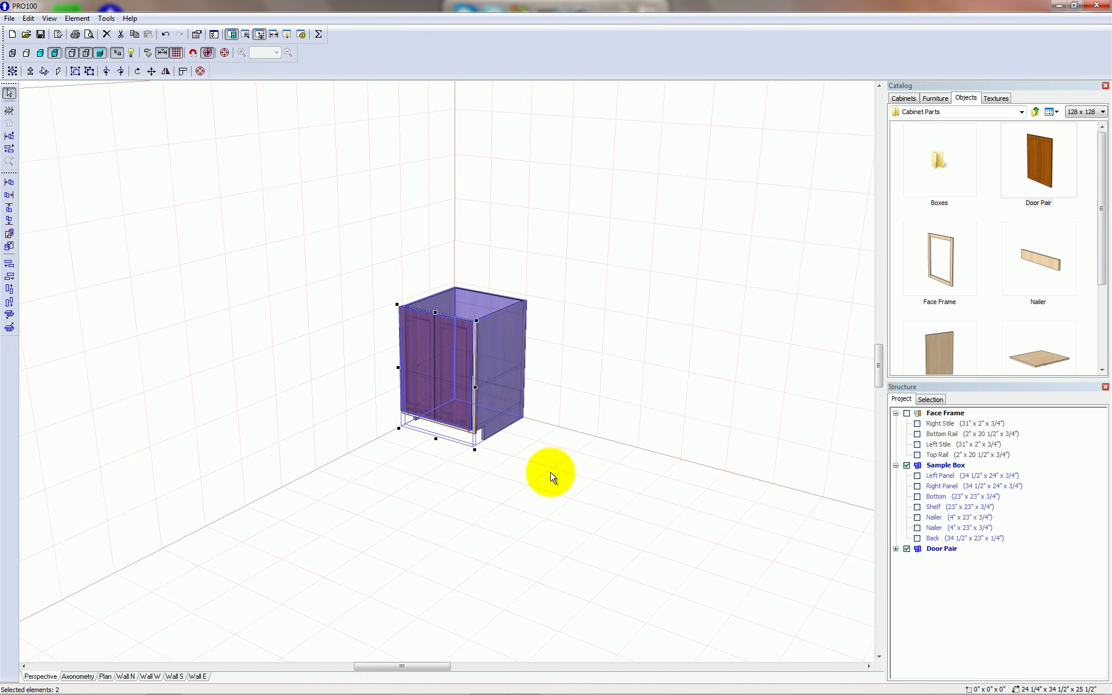
# Step: Set the Door Pair's left position to 1/2" in the plan view to center it on the face frame
pyautogui.click(105, 676)
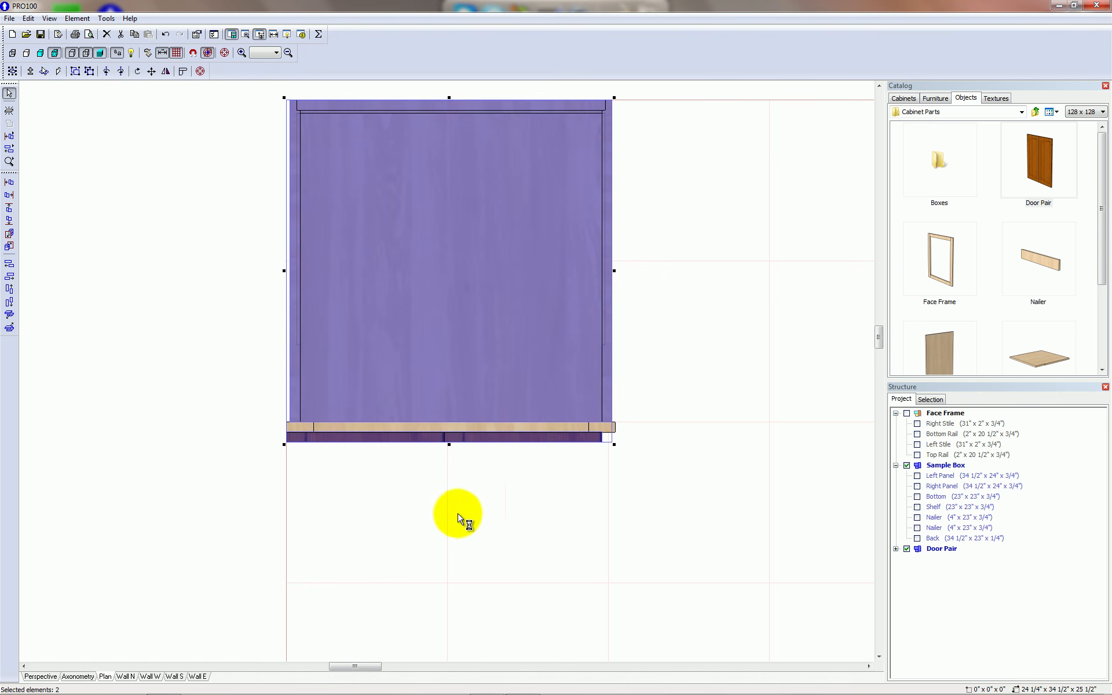
pyautogui.click(504, 508)
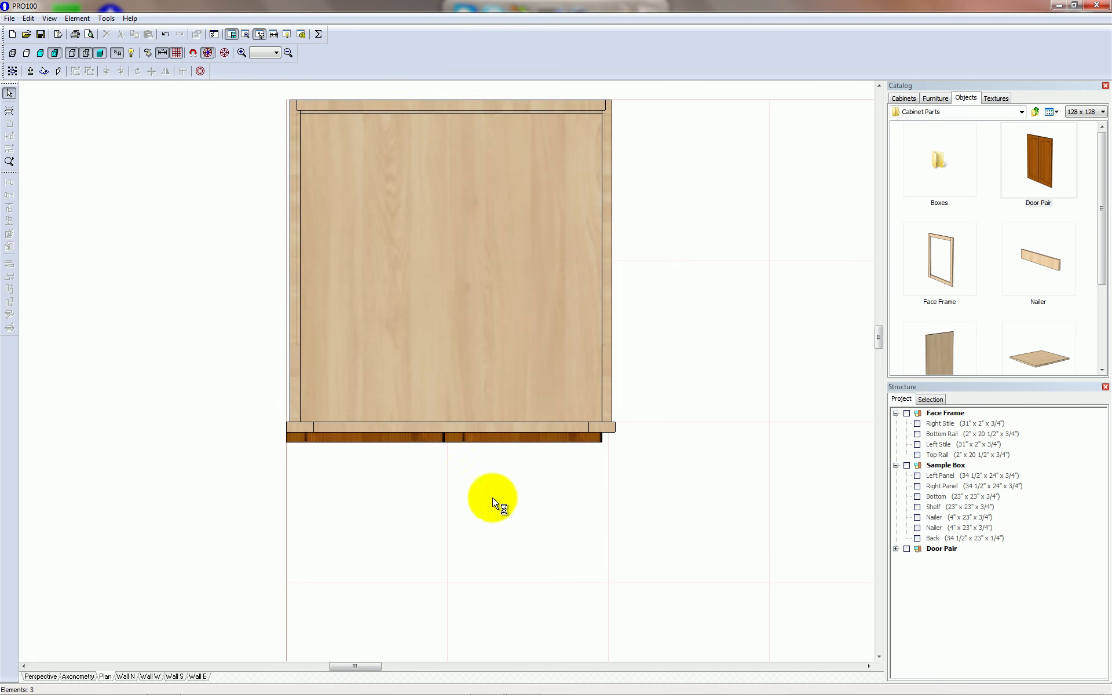
pyautogui.doubleClick(455, 440)
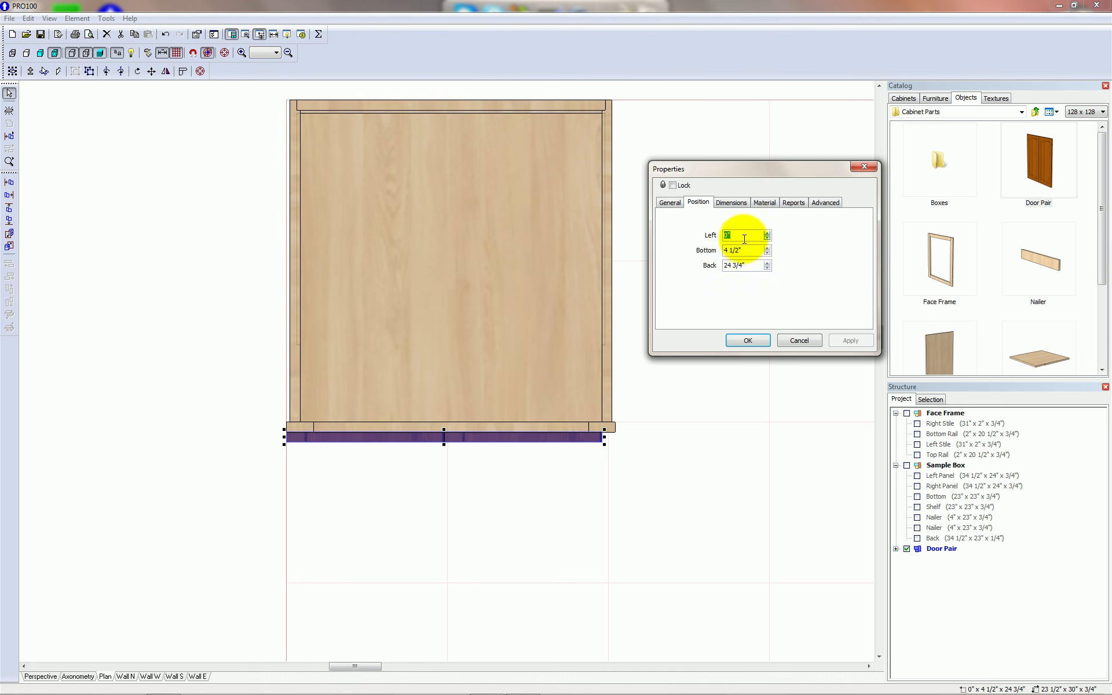
pyautogui.write('0.5')
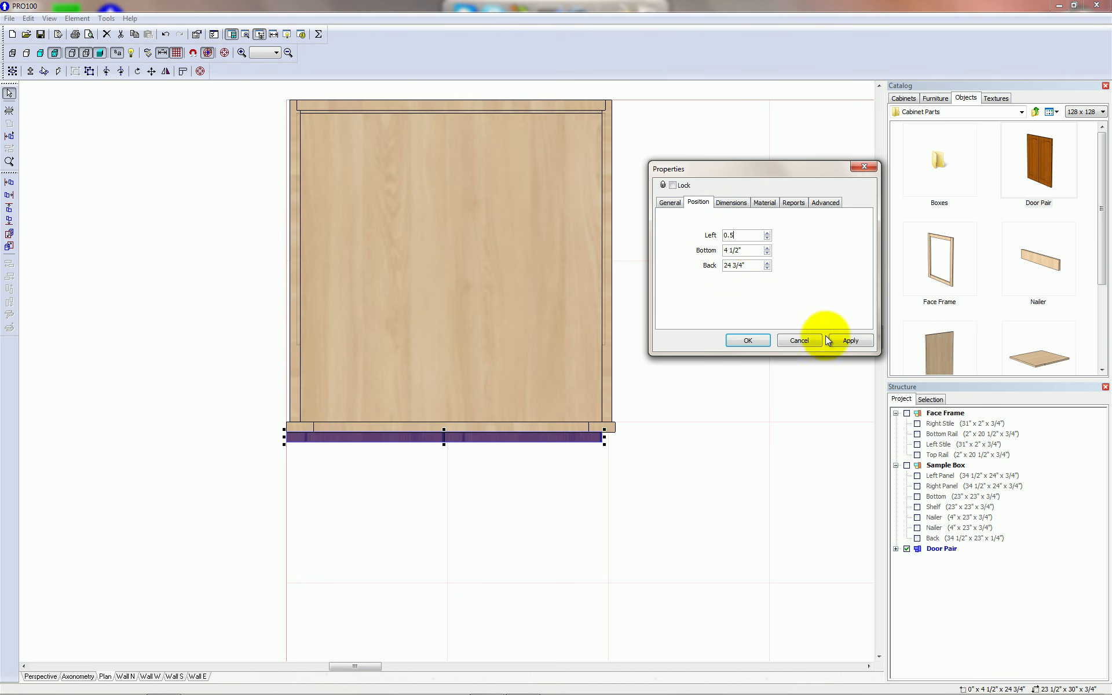
pyautogui.click(845, 341)
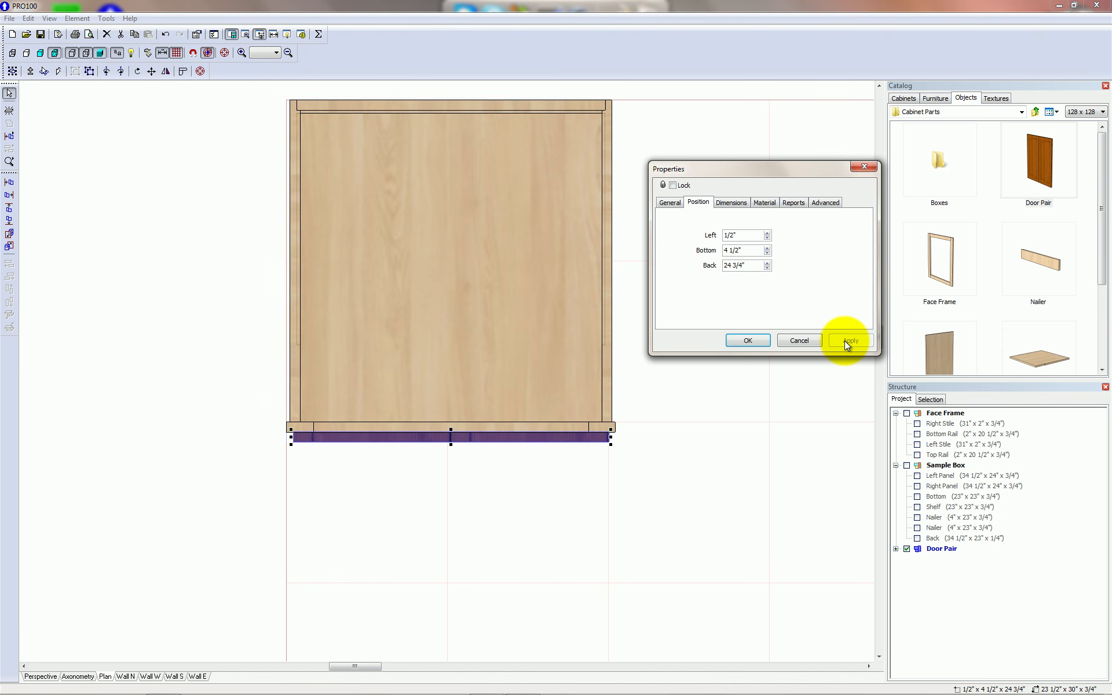
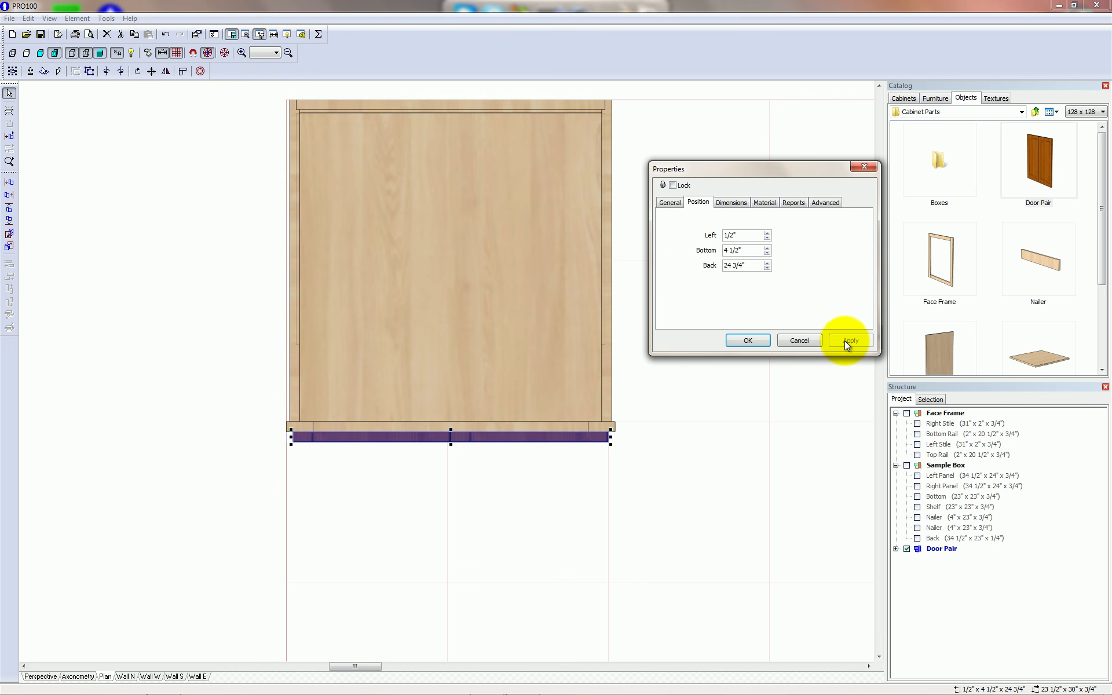
pyautogui.click(747, 342)
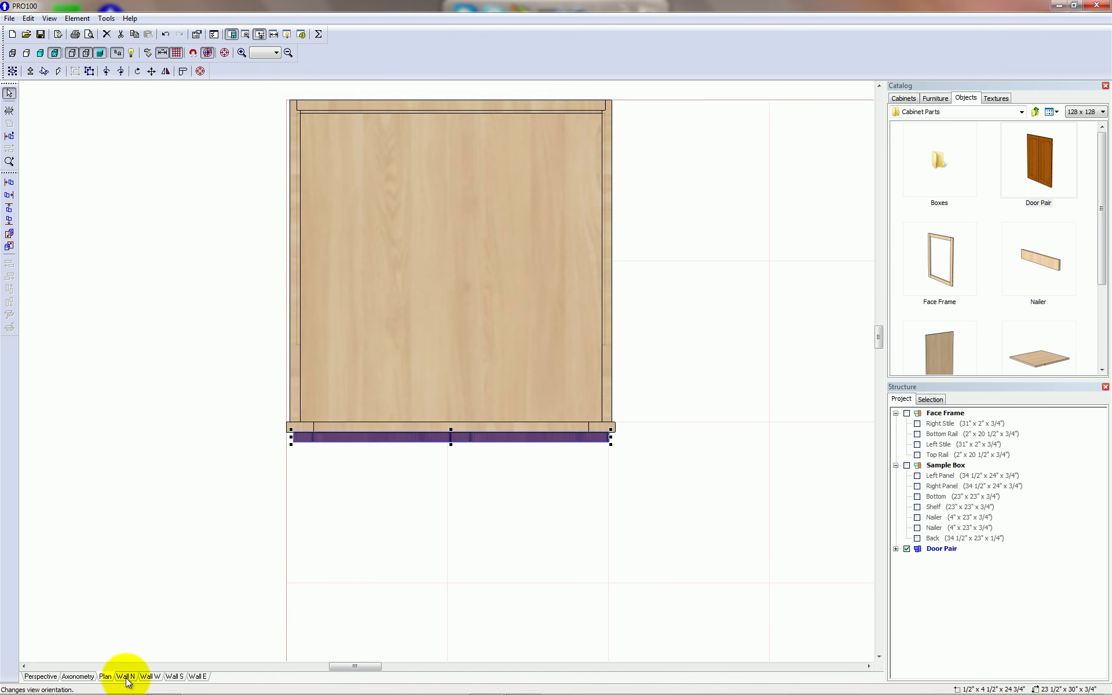
# Step: In the Wall N view, turn off the see-through display and set the Door Pair's bottom position to 4"
pyautogui.click(125, 676)
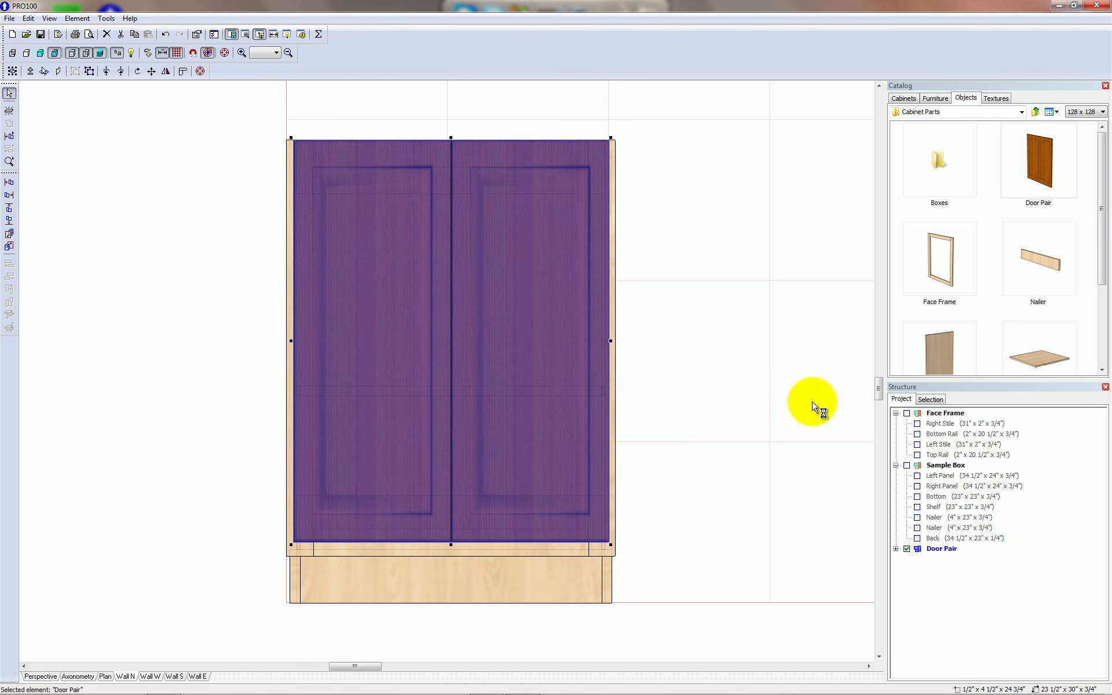
pyautogui.click(754, 404)
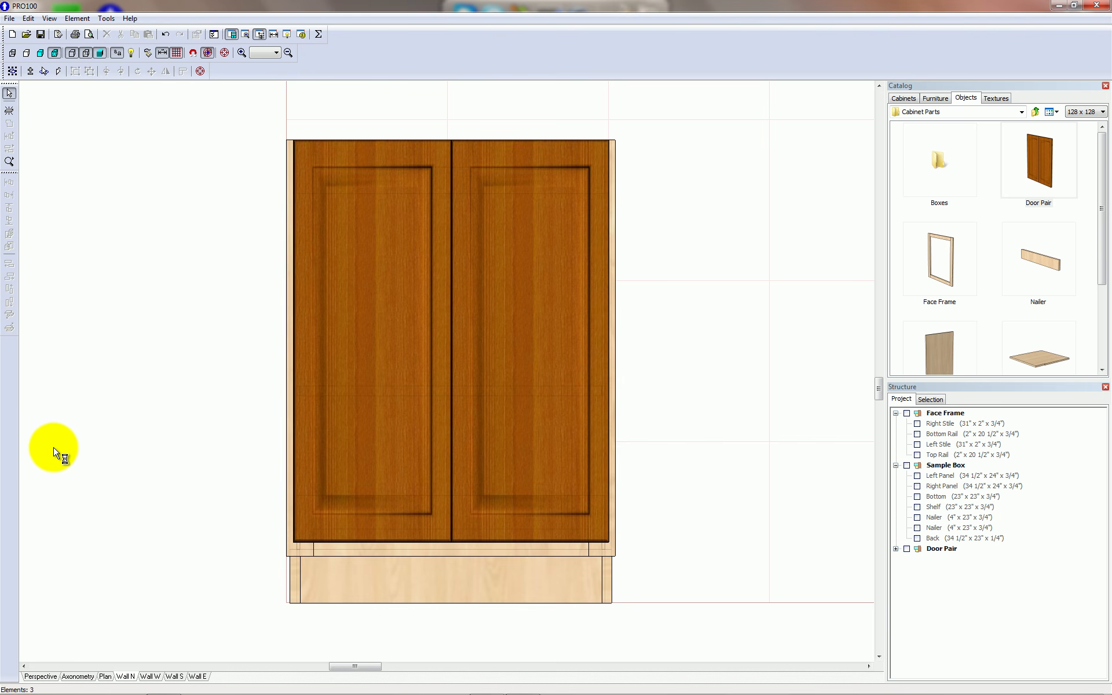
pyautogui.click(88, 53)
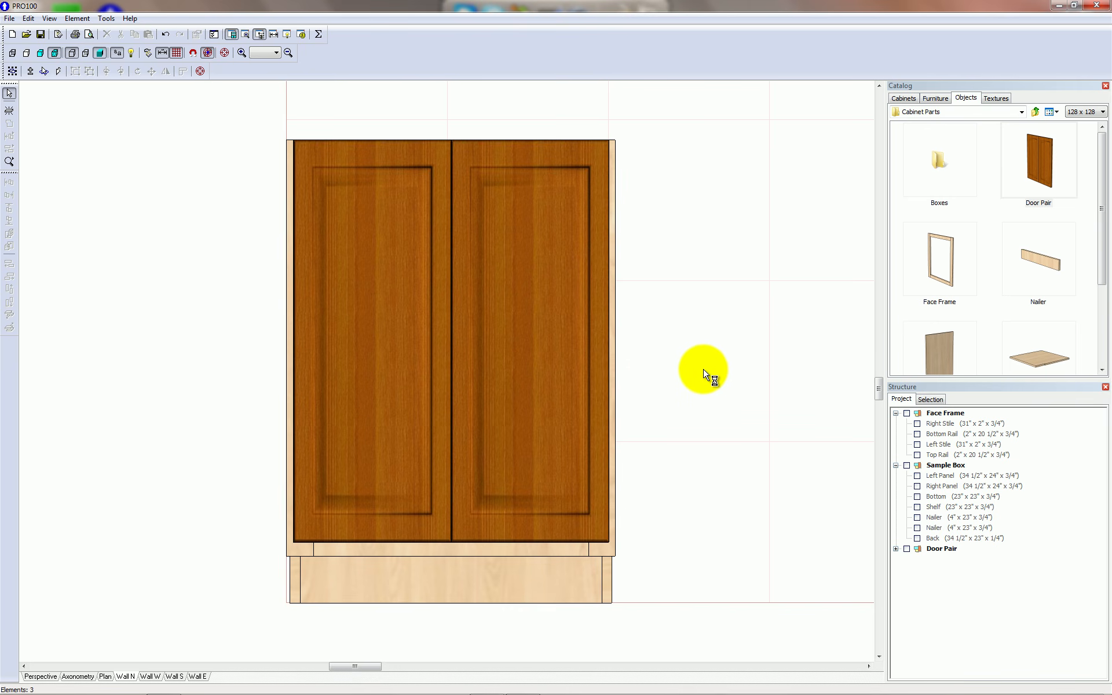
pyautogui.doubleClick(512, 293)
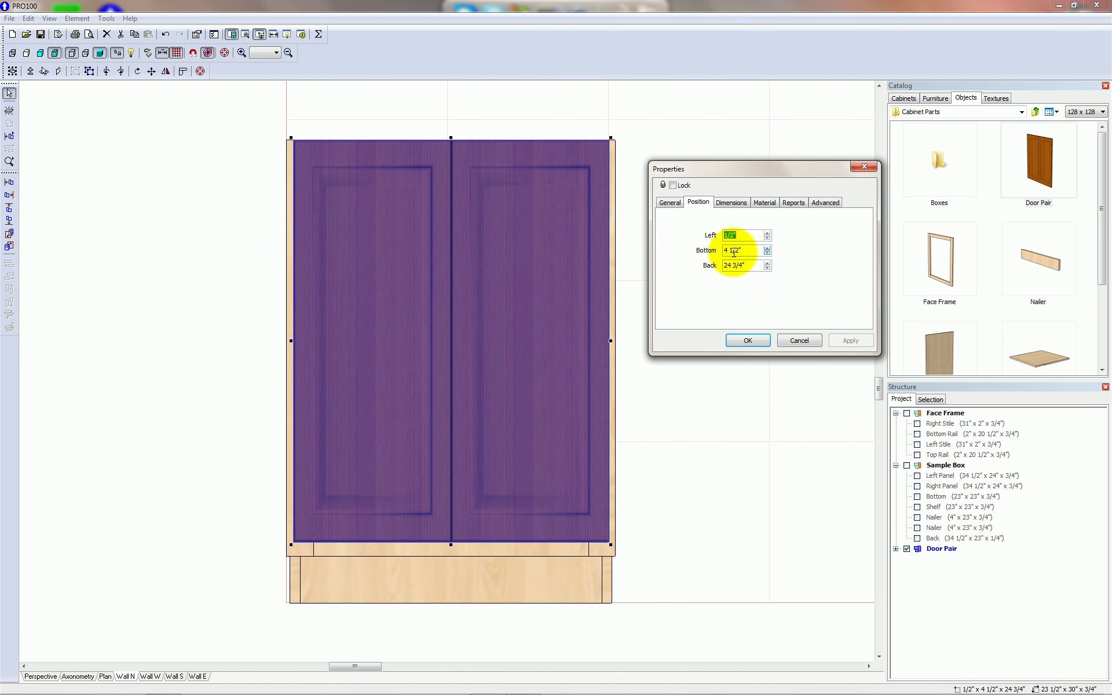
pyautogui.moveTo(754, 251); pyautogui.dragTo(706, 251)
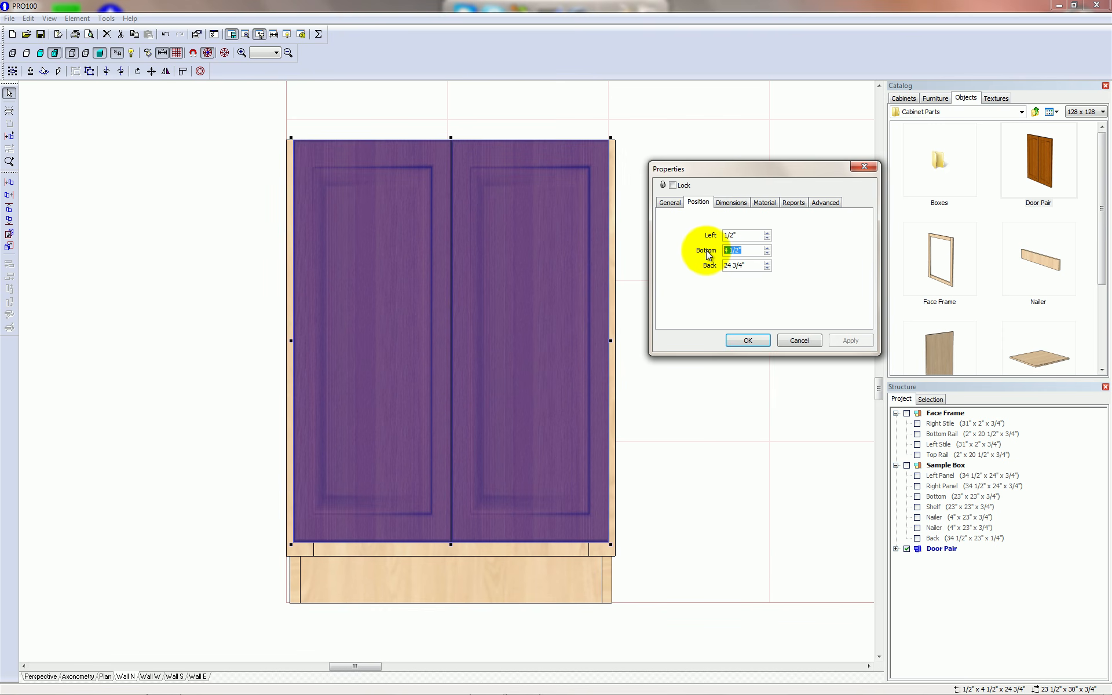
pyautogui.write('4')
pyautogui.click(854, 342)
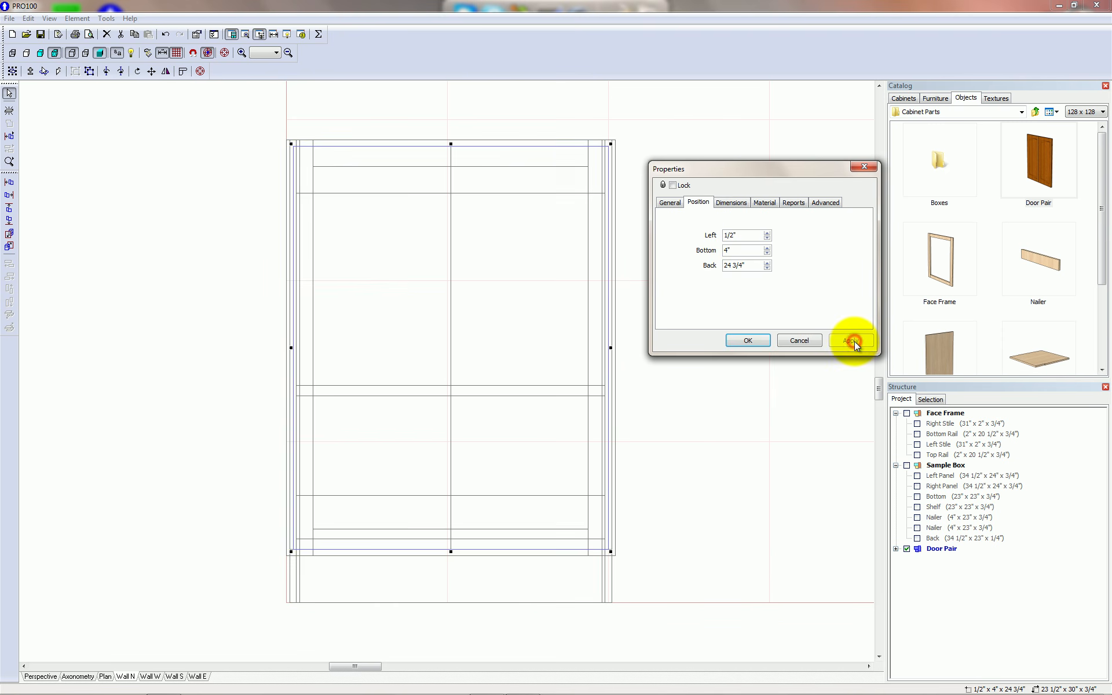
pyautogui.click(744, 339)
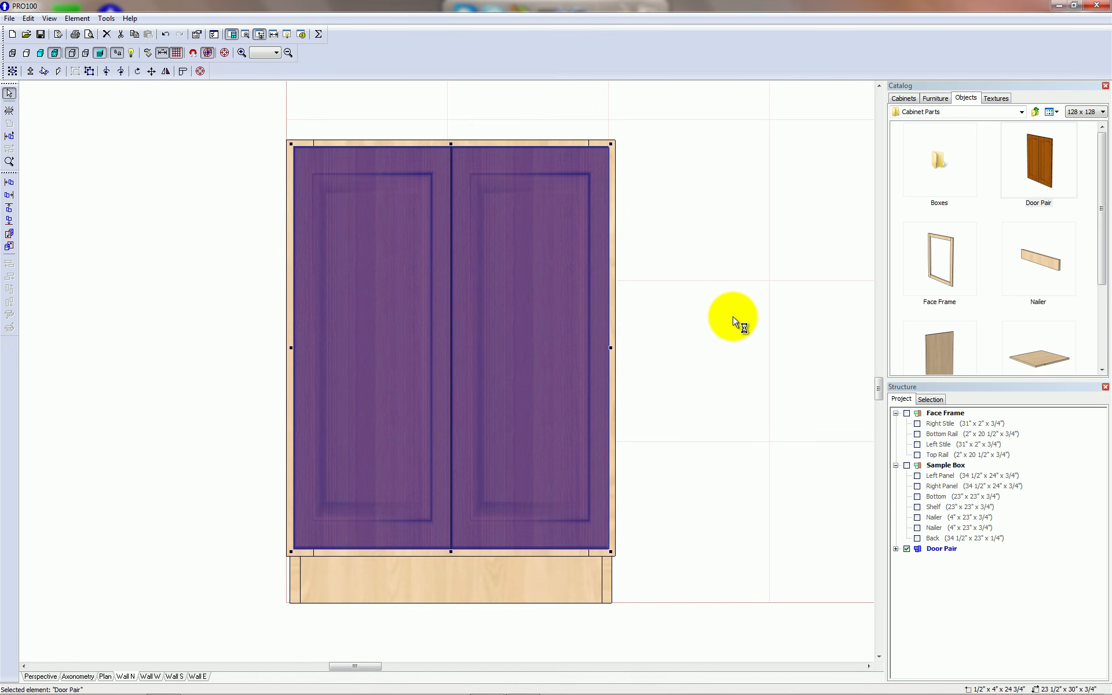
pyautogui.click(733, 321)
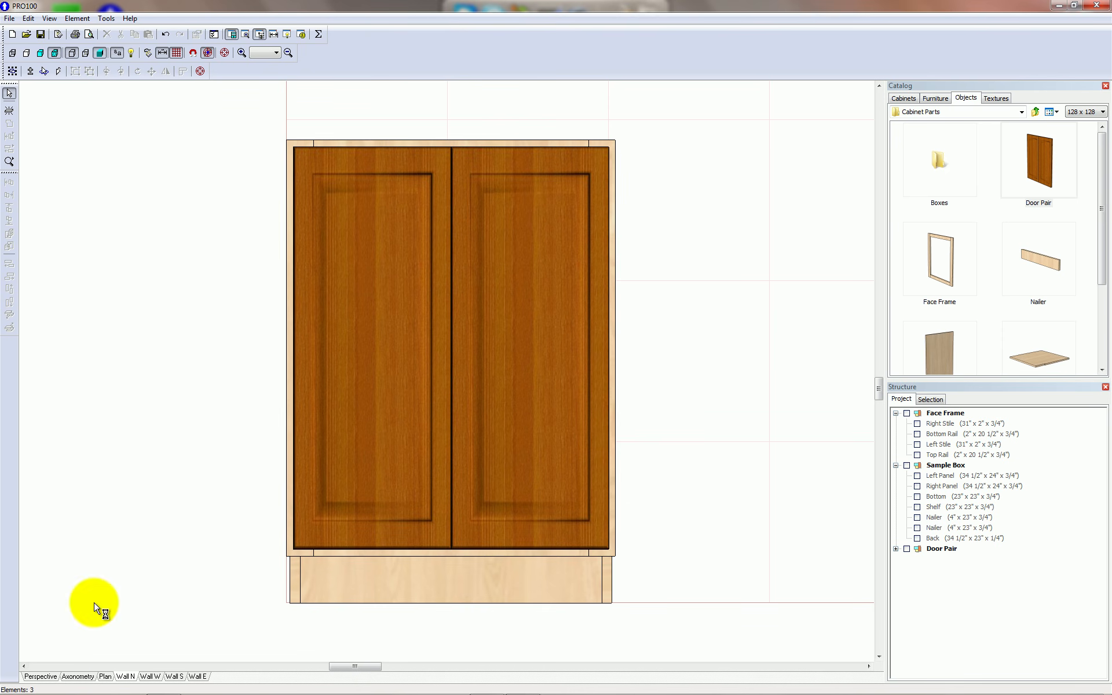
# Step: Group the Face Frame with the Sample Box in the perspective view, leaving the Door Pair separate
pyautogui.click(44, 682)
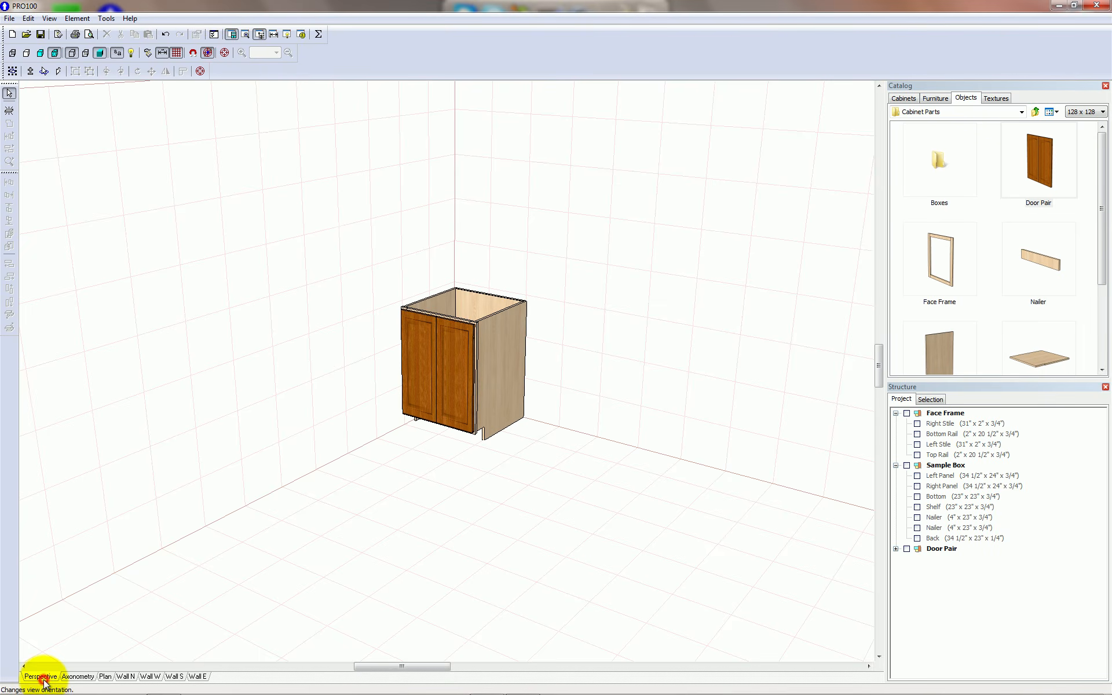
pyautogui.scroll(2, 566, 504)
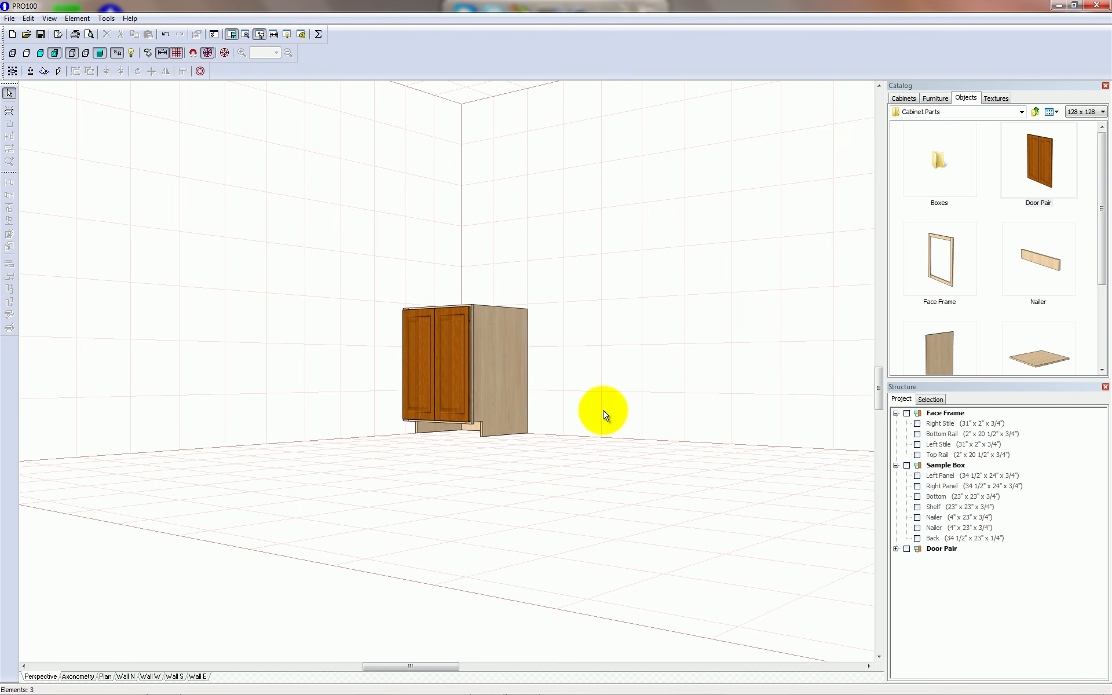
pyautogui.scroll(2, 469, 360)
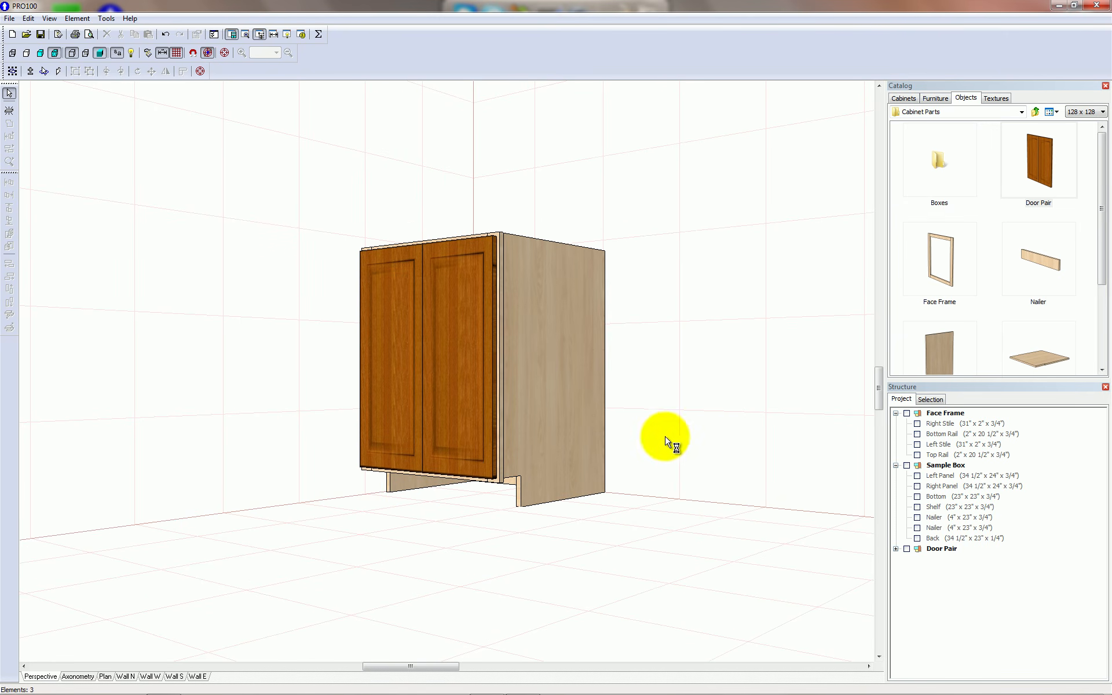
pyautogui.click(502, 342)
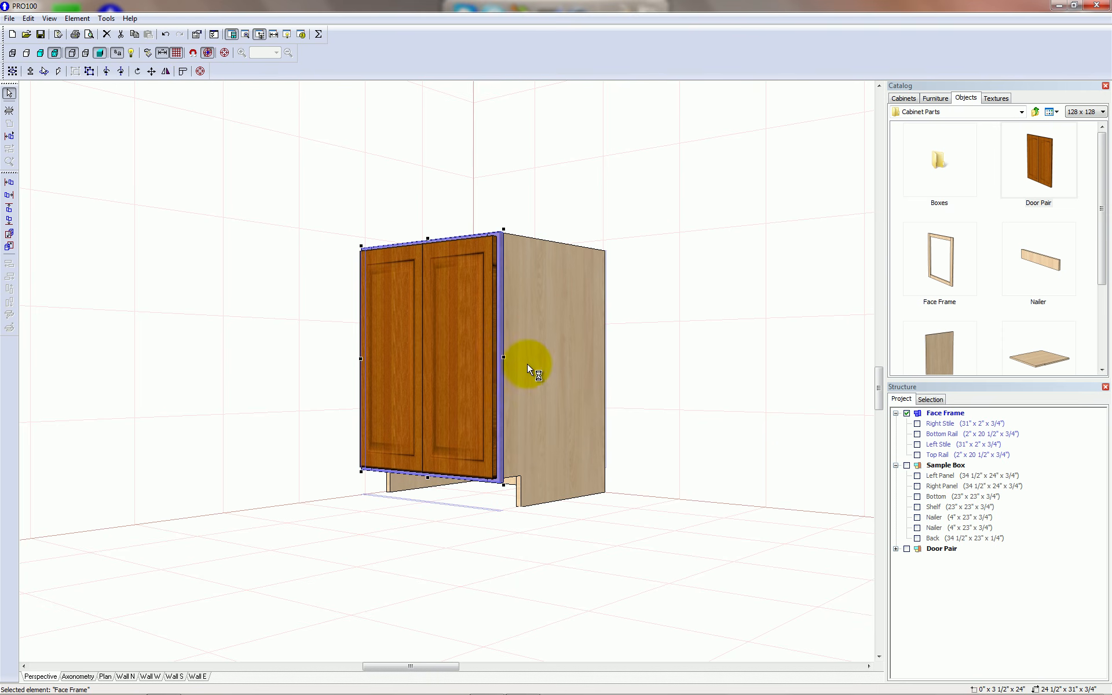
pyautogui.keyDown('shift'); pyautogui.click(543, 316); pyautogui.keyUp('shift')
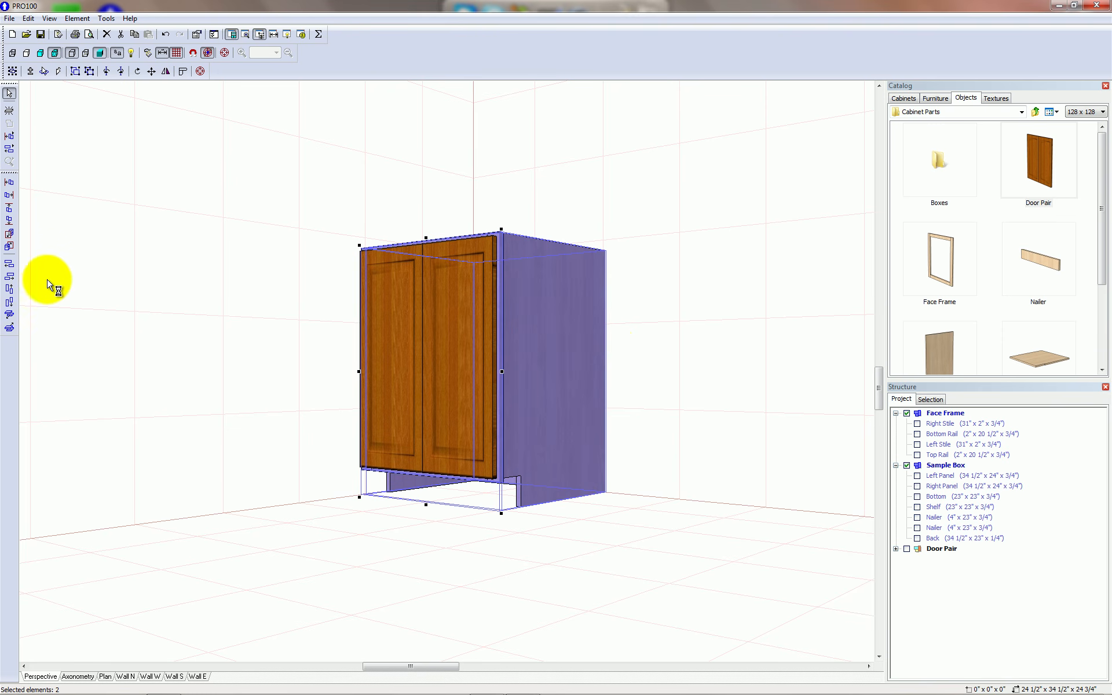
pyautogui.click(76, 70)
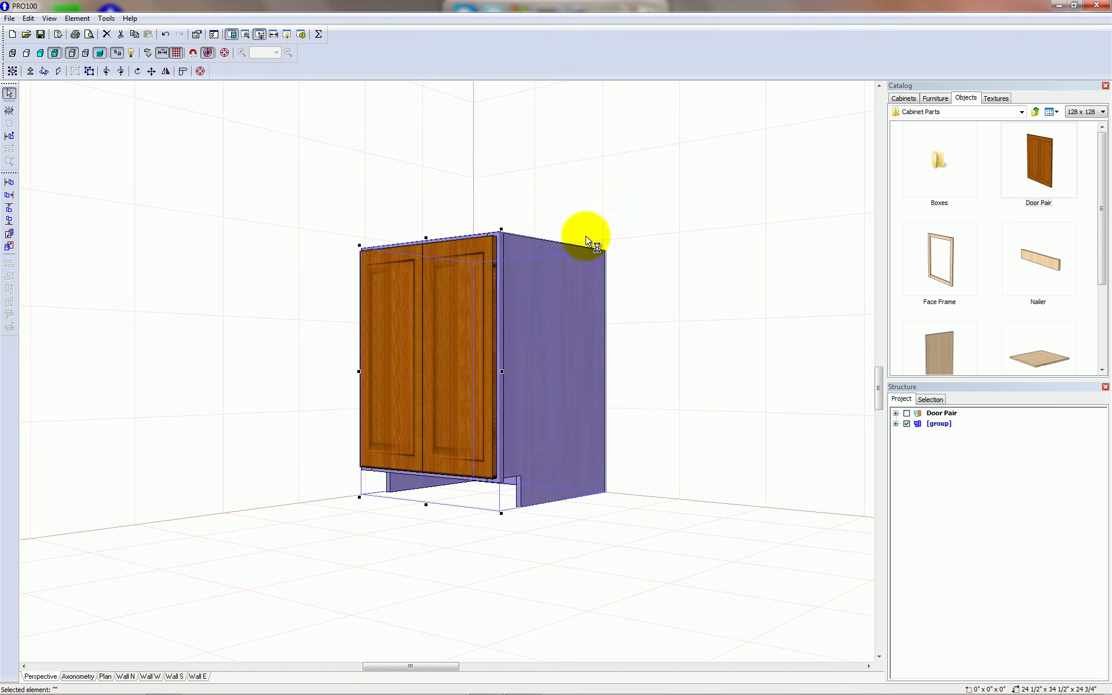
pyautogui.click(708, 239)
# Step: Try moving the grouped box and face frame away from the Door Pair as a single unit
pyautogui.moveTo(708, 197)
pyautogui.mouseDown()
pyautogui.moveTo(707, 236)
pyautogui.moveTo(663, 235)
pyautogui.mouseUp()
pyautogui.moveTo(748, 349); pyautogui.dragTo(766, 341)
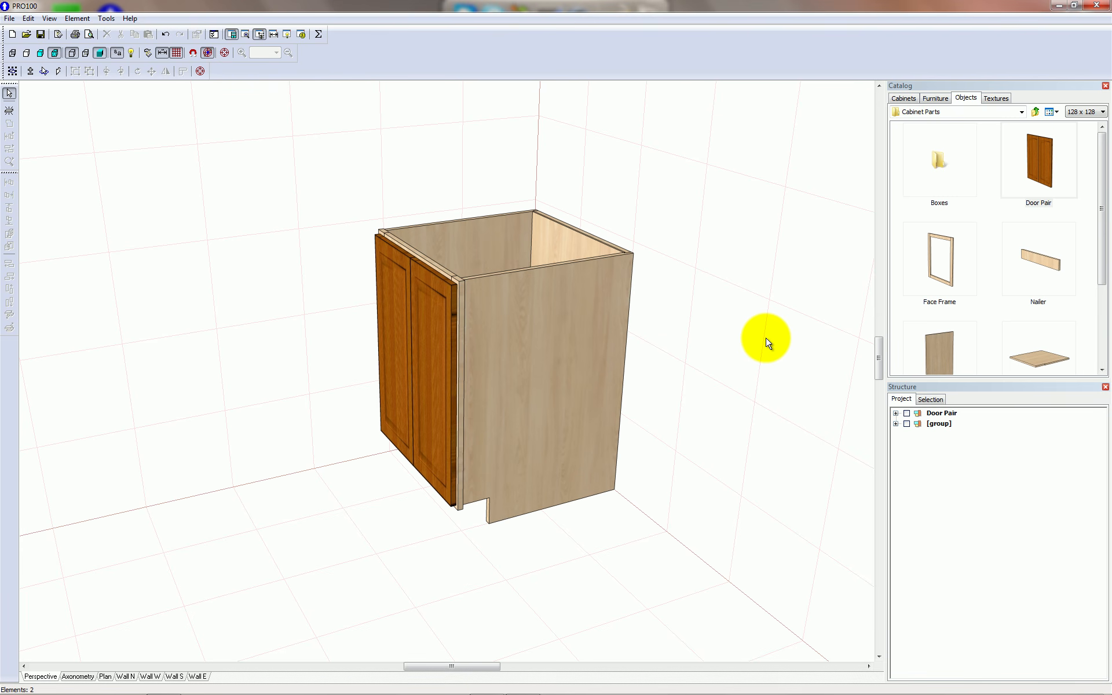
pyautogui.moveTo(742, 268); pyautogui.dragTo(761, 312)
pyautogui.click(570, 324)
pyautogui.moveTo(579, 332); pyautogui.dragTo(733, 446)
pyautogui.click(703, 209)
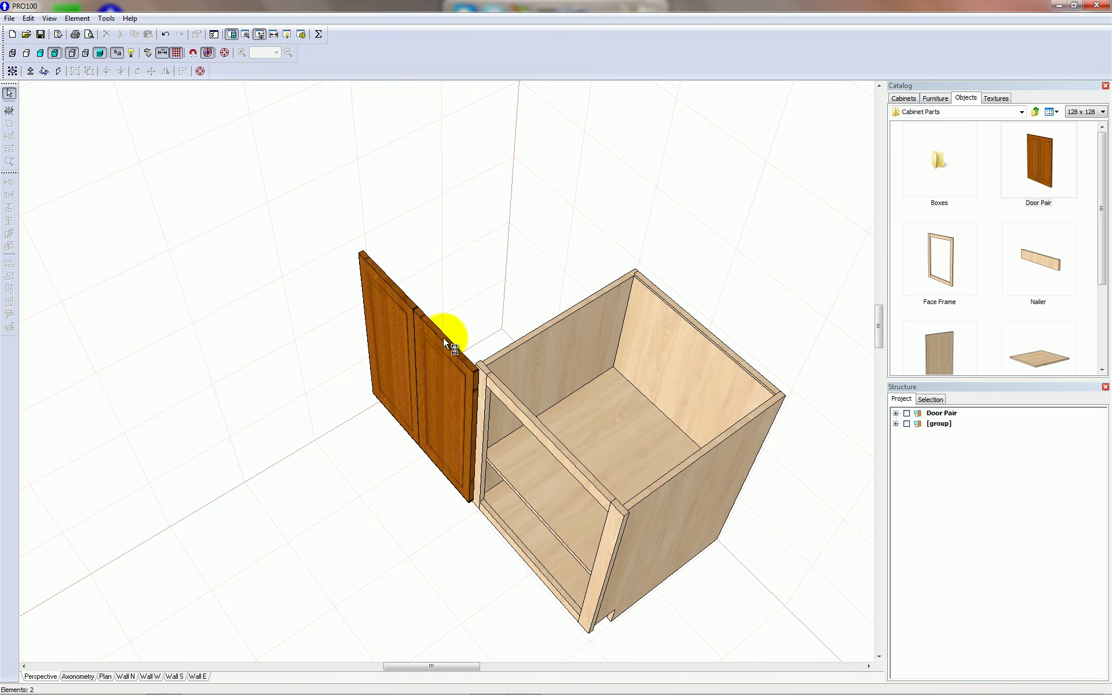
# Step: Undo the move of the grouped box and face frame
pyautogui.click(36, 20)
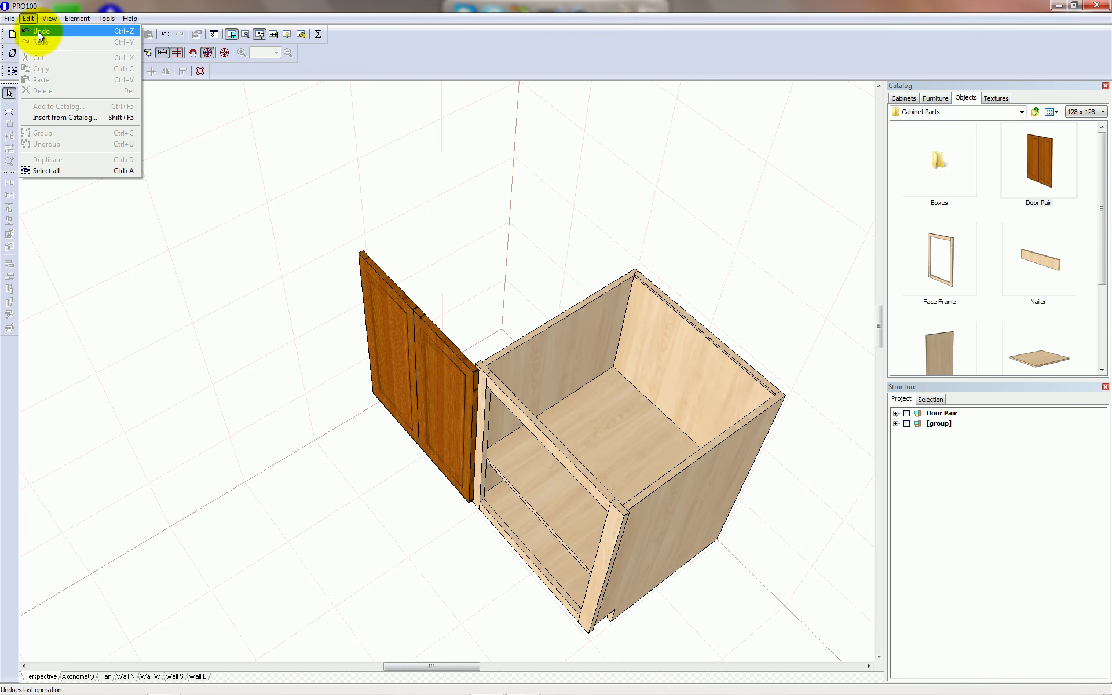
pyautogui.click(37, 32)
pyautogui.click(637, 492)
pyautogui.moveTo(705, 469); pyautogui.dragTo(695, 394, button='right')
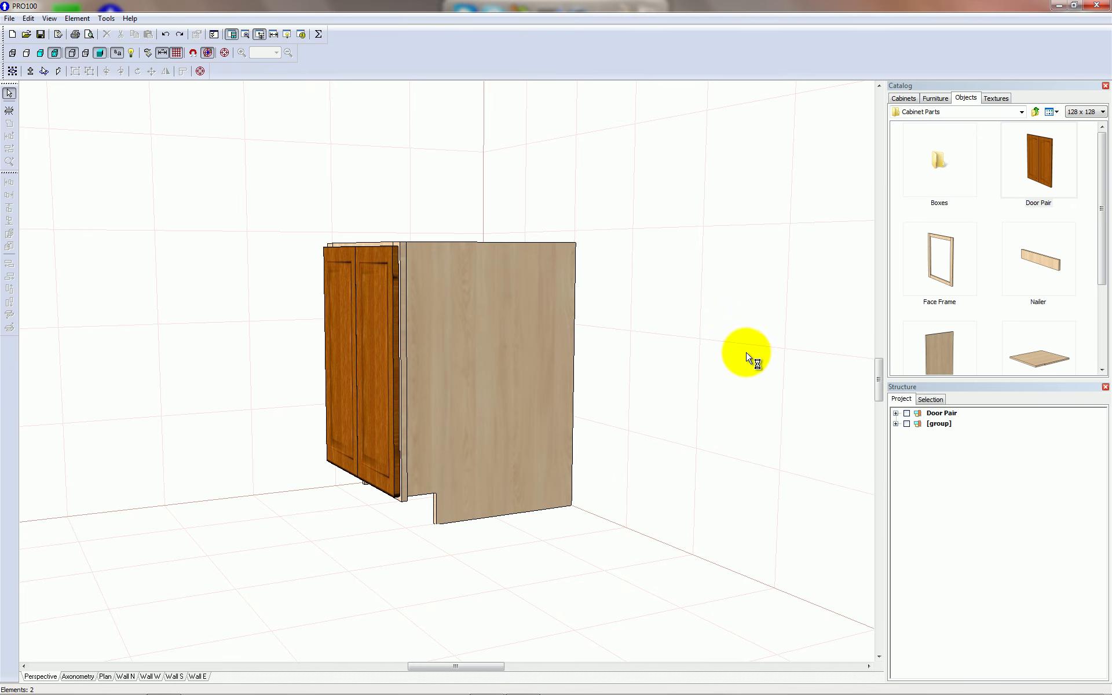
pyautogui.moveTo(732, 263); pyautogui.dragTo(745, 278, button='right')
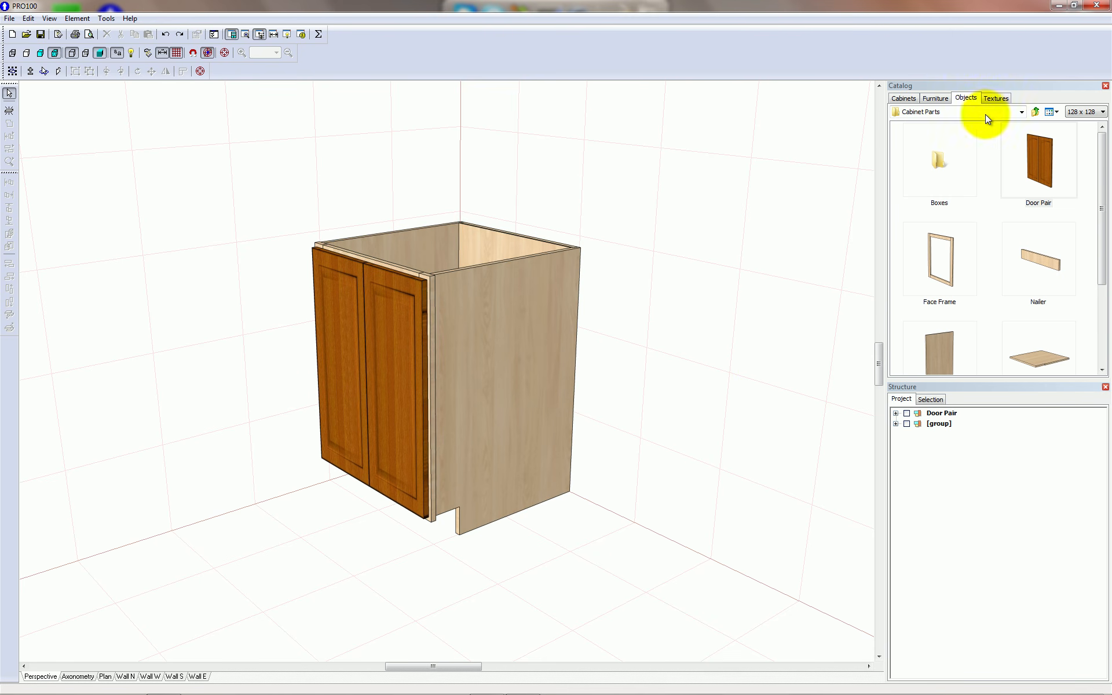
# Step: Open the Pine folder within the Woods textures in the catalog
pyautogui.click(996, 99)
pyautogui.moveTo(1105, 161); pyautogui.dragTo(1106, 347)
pyautogui.doubleClick(1023, 233)
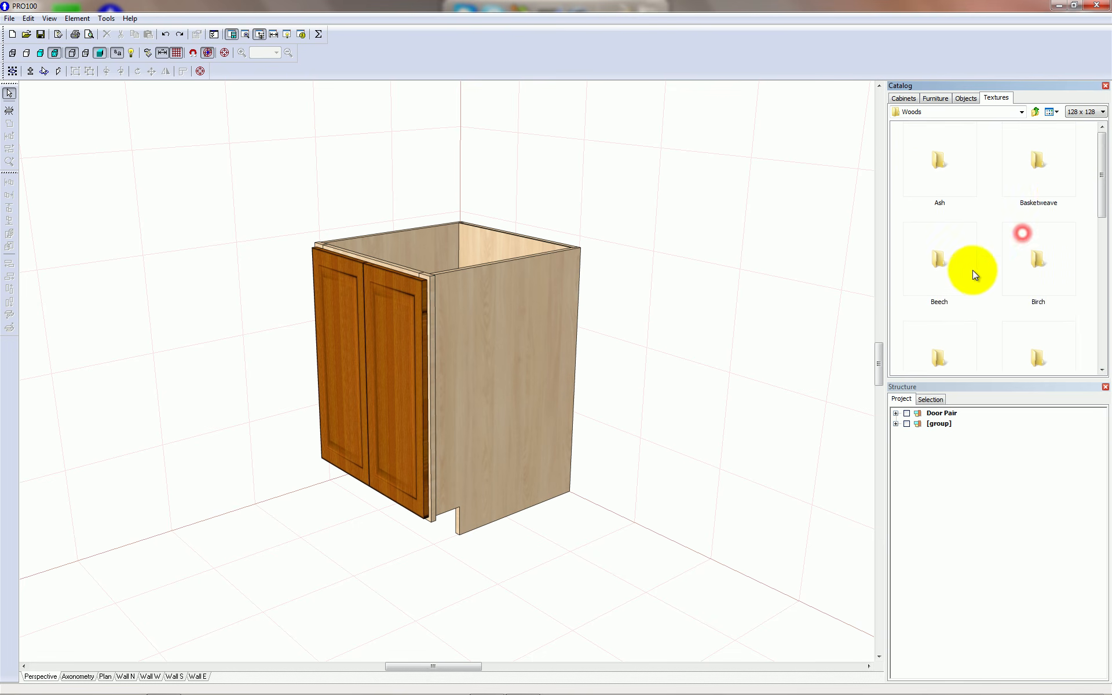
pyautogui.moveTo(1102, 179); pyautogui.dragTo(1101, 343)
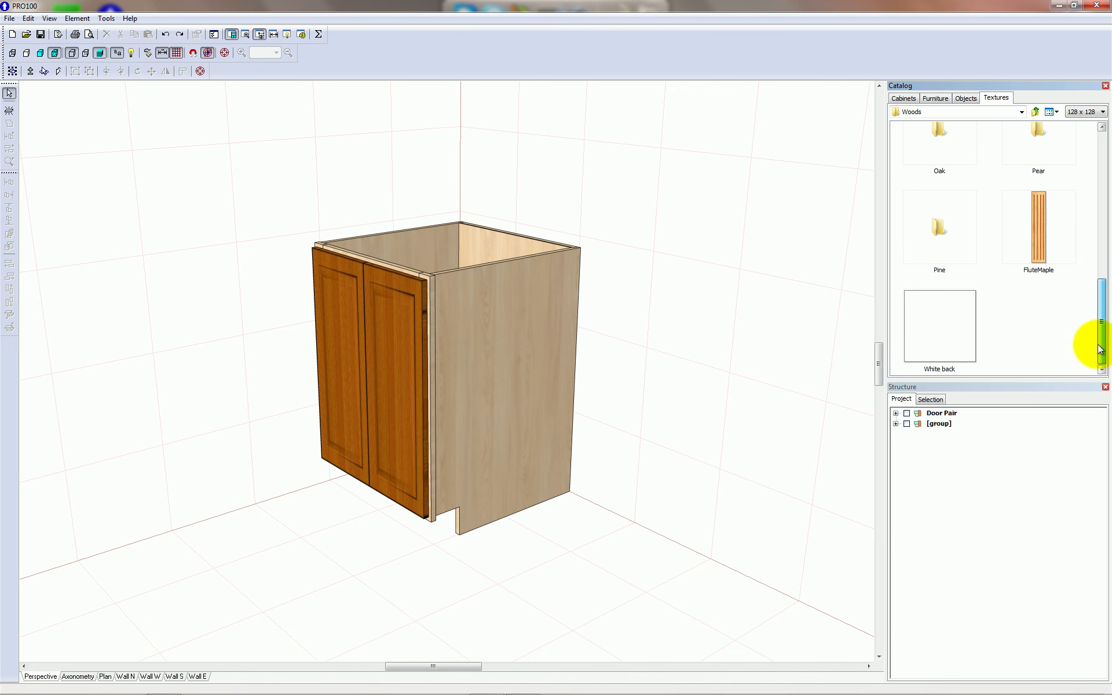
pyautogui.doubleClick(940, 237)
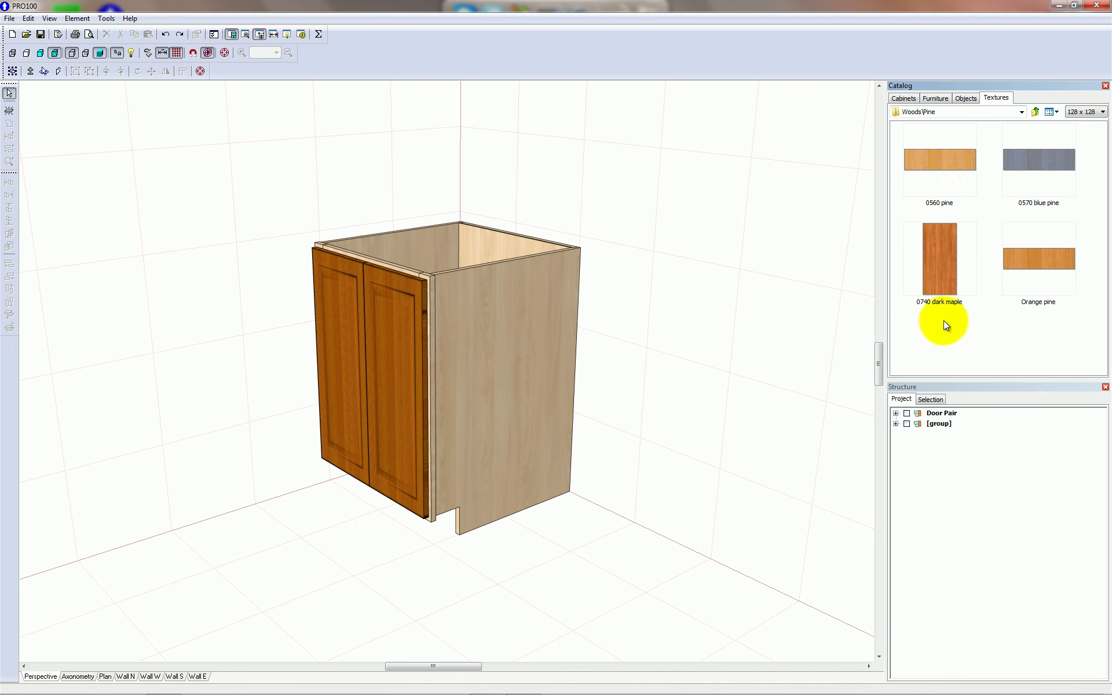
# Step: Apply the 0560 pine texture to every part of the grouped box and face frame at once
pyautogui.click(939, 168)
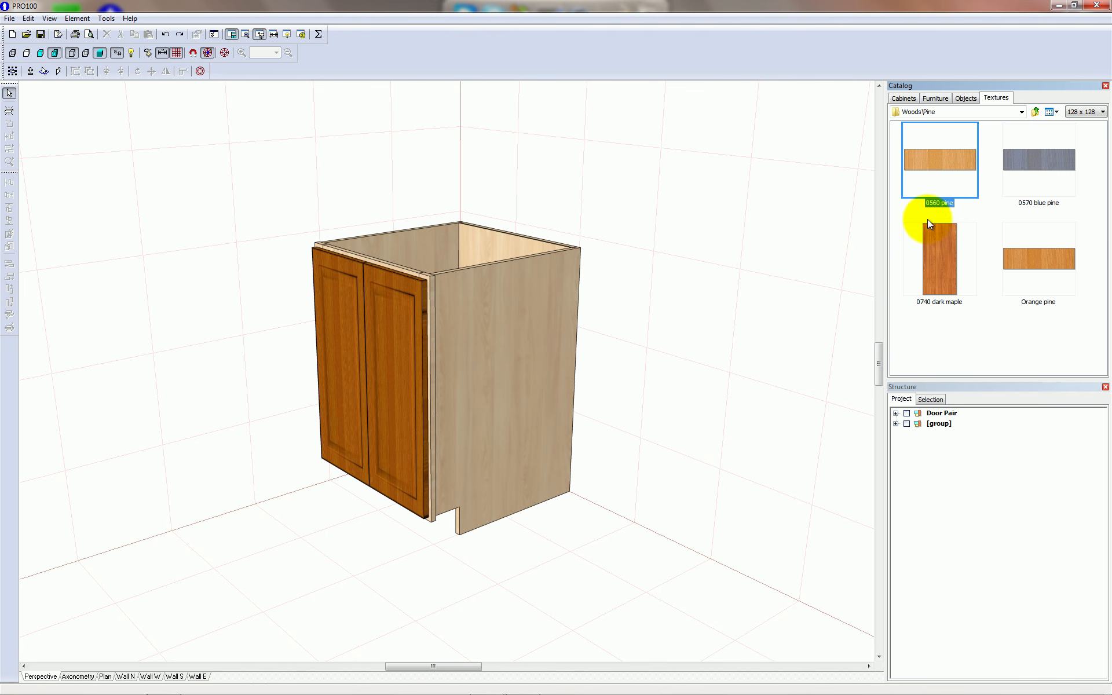
pyautogui.press('shift')
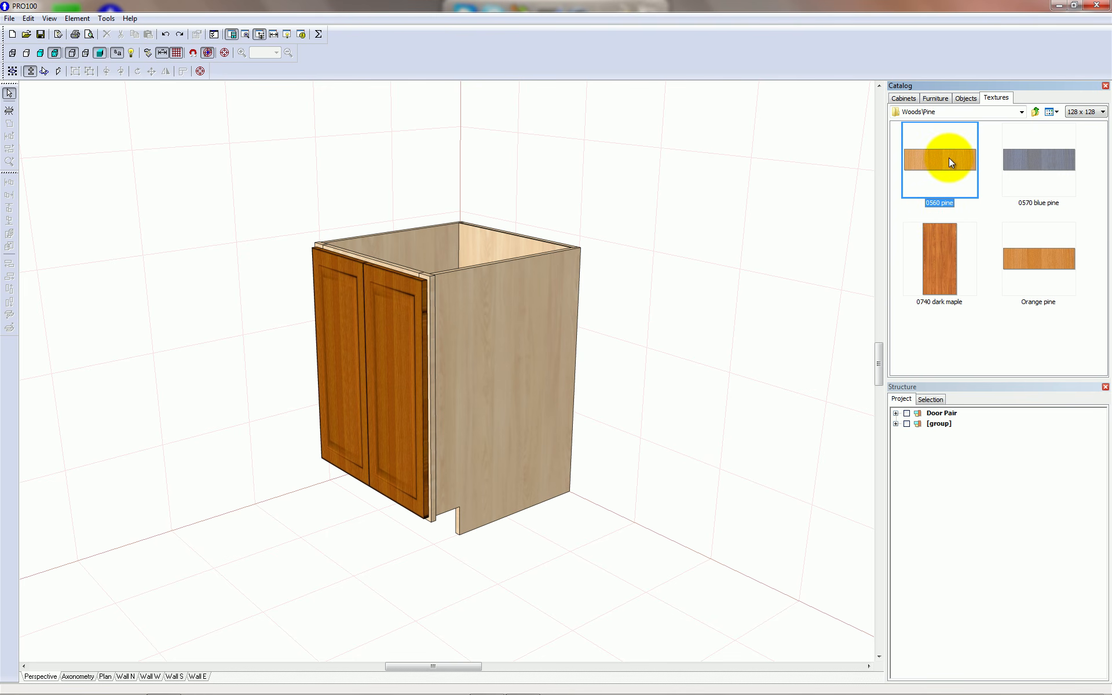
pyautogui.keyDown('shift'); pyautogui.moveTo(948, 158); pyautogui.dragTo(504, 380); pyautogui.keyUp('shift')
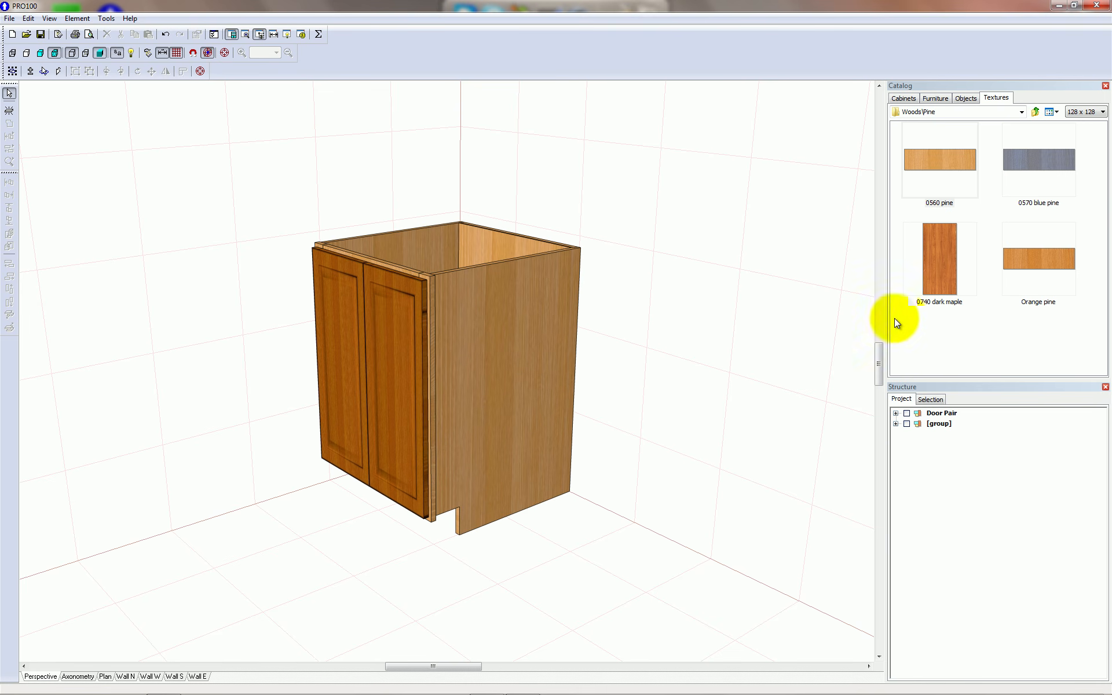
# Step: Apply the 0740 dark maple texture to every part of the grouped box and face frame
pyautogui.click(935, 256)
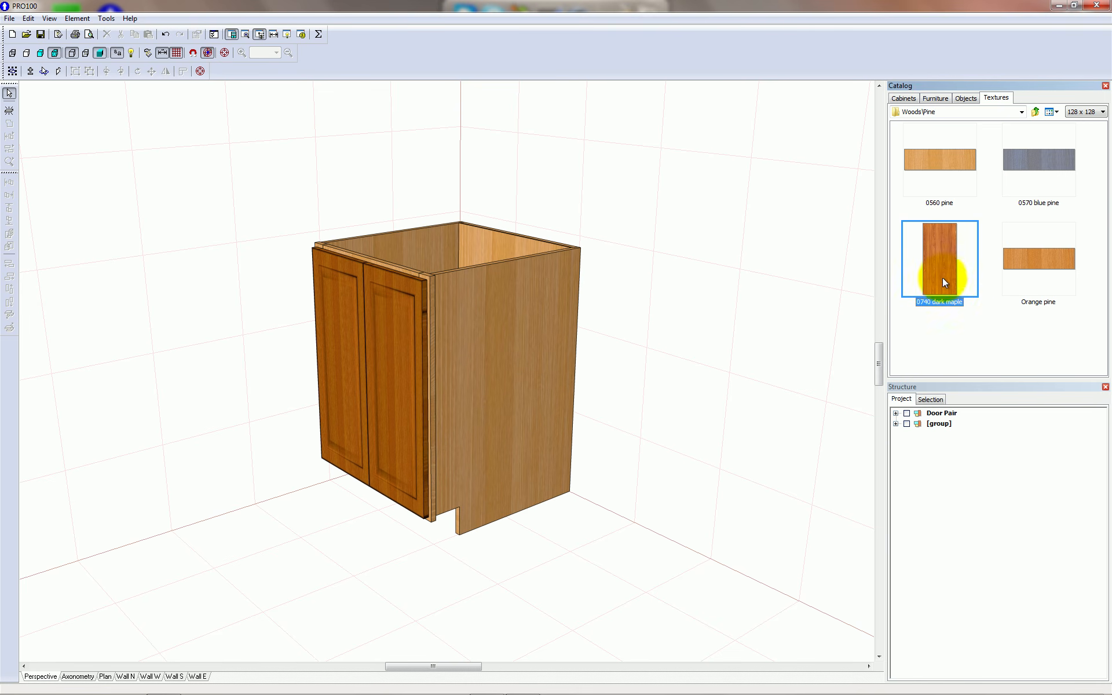
pyautogui.press('shift')
pyautogui.moveTo(948, 245); pyautogui.dragTo(503, 343)
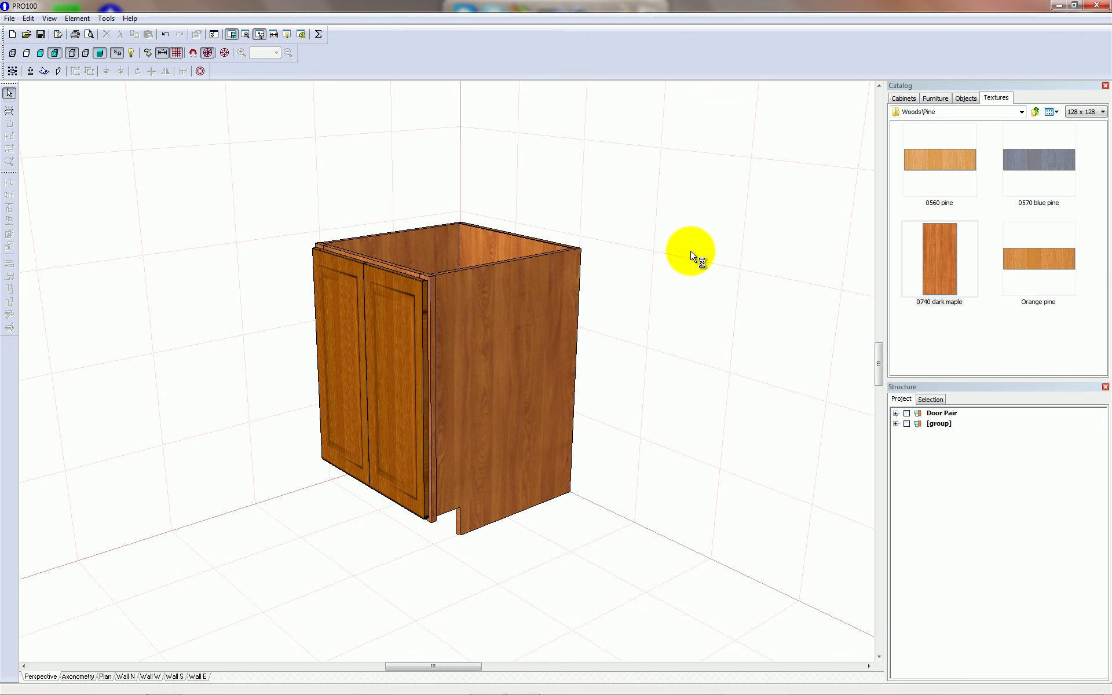
pyautogui.moveTo(690, 293)
pyautogui.mouseDown(button='right')
pyautogui.moveTo(689, 243)
pyautogui.moveTo(729, 335)
pyautogui.moveTo(715, 278)
pyautogui.mouseUp(button='right')
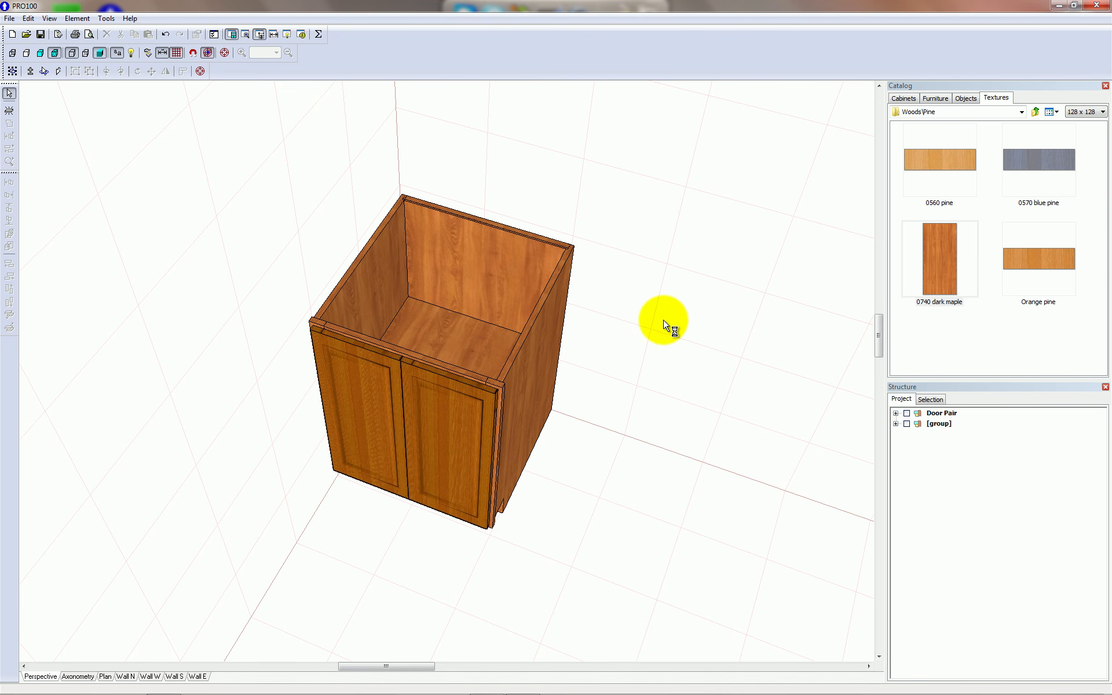
# Step: Check the base cabinet's dimensions in the north wall elevation with dimensions for Bottoms shown, and return to the perspective view
pyautogui.moveTo(663, 328); pyautogui.dragTo(664, 308, button='right')
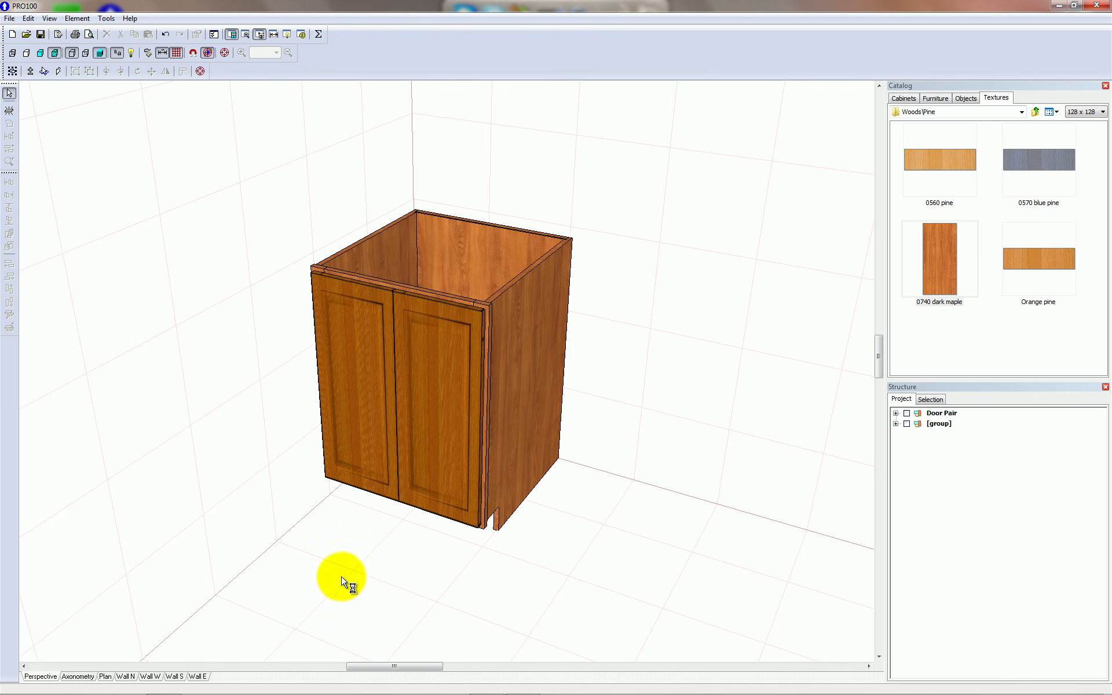
pyautogui.scroll(-5, 342, 577)
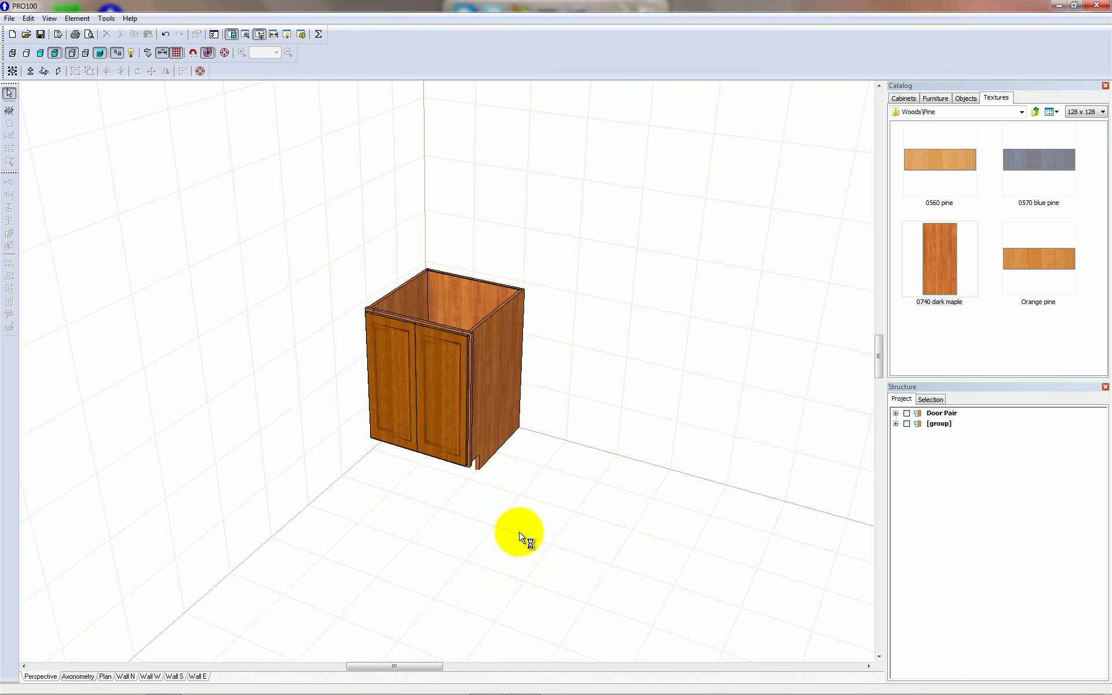
pyautogui.click(496, 391)
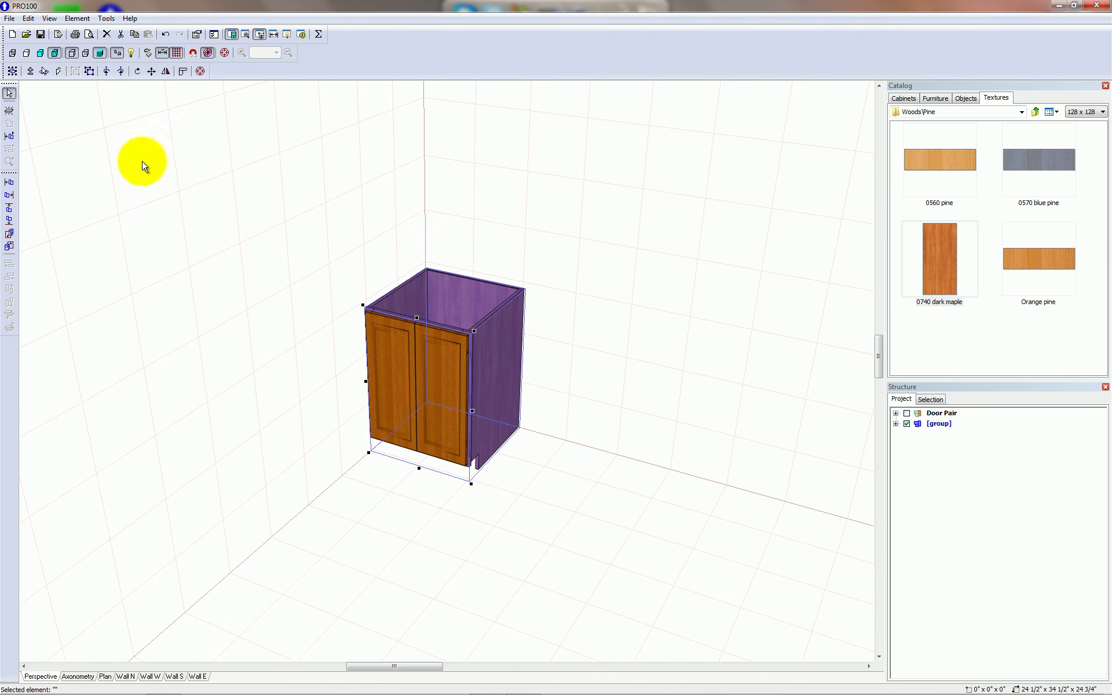
pyautogui.click(272, 35)
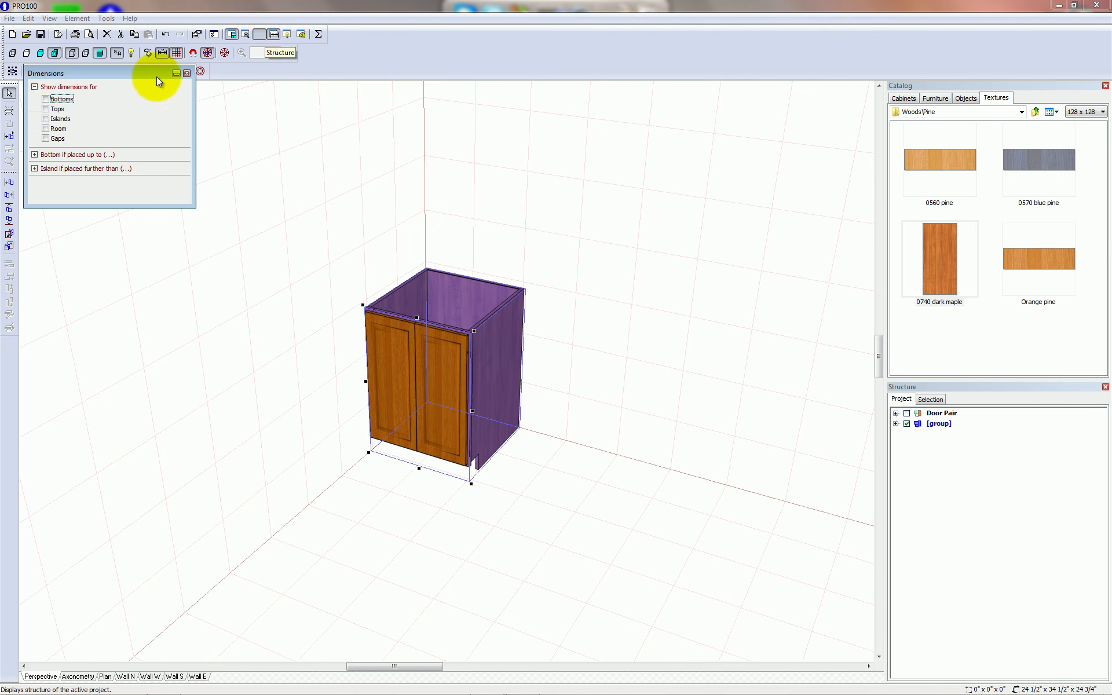
pyautogui.click(45, 99)
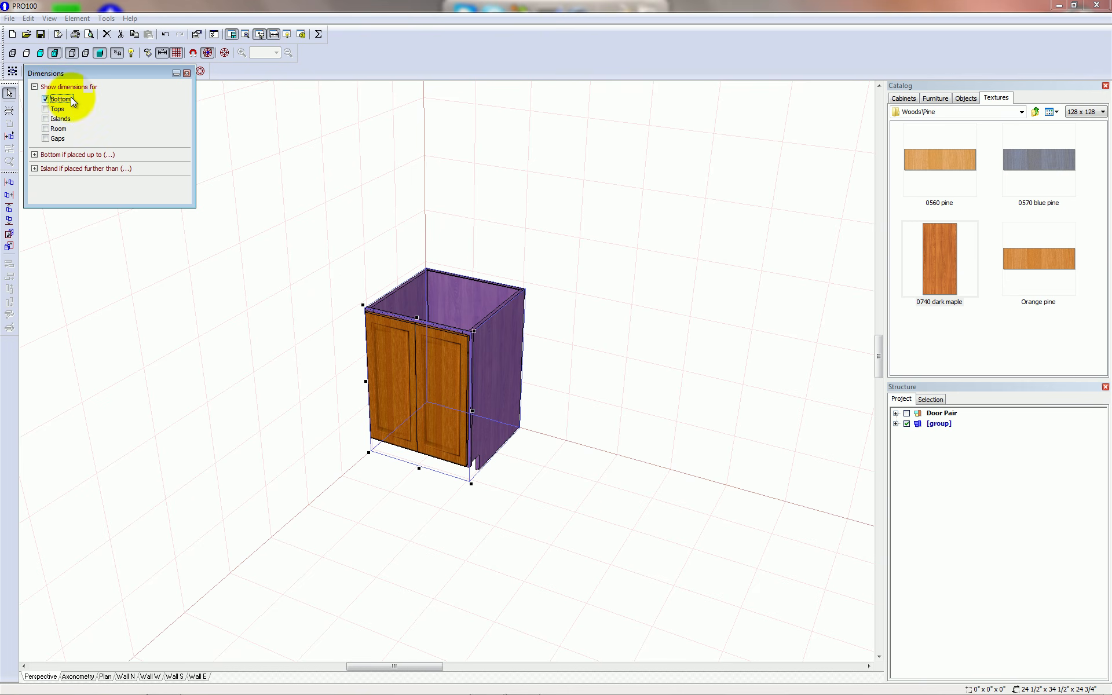
pyautogui.click(124, 676)
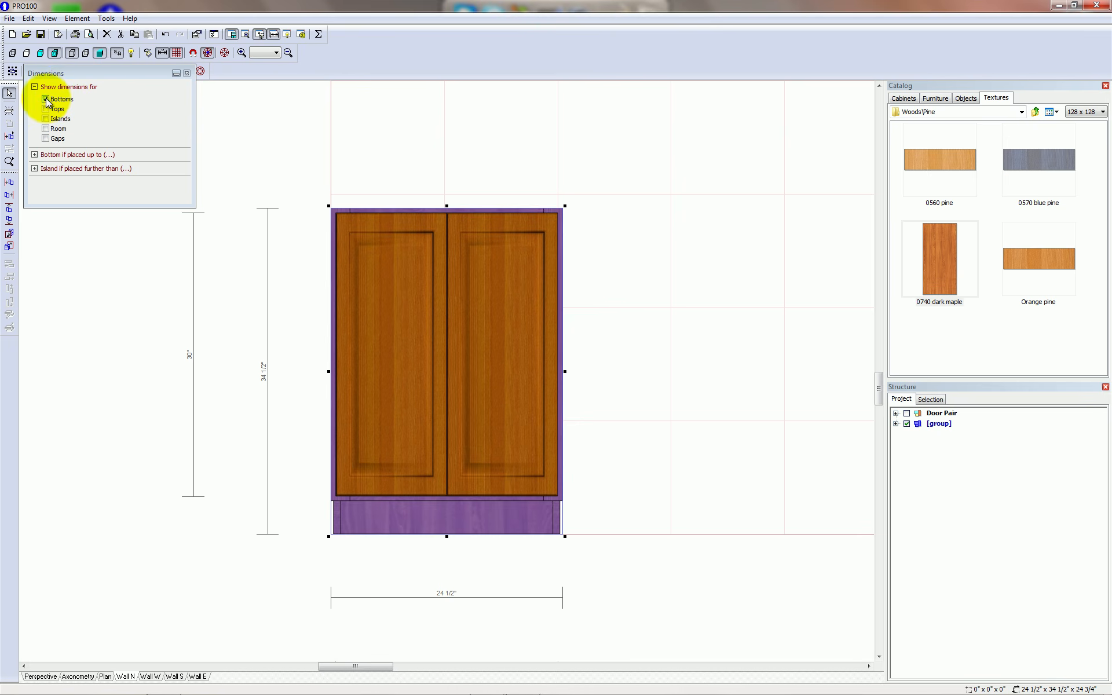
pyautogui.click(186, 74)
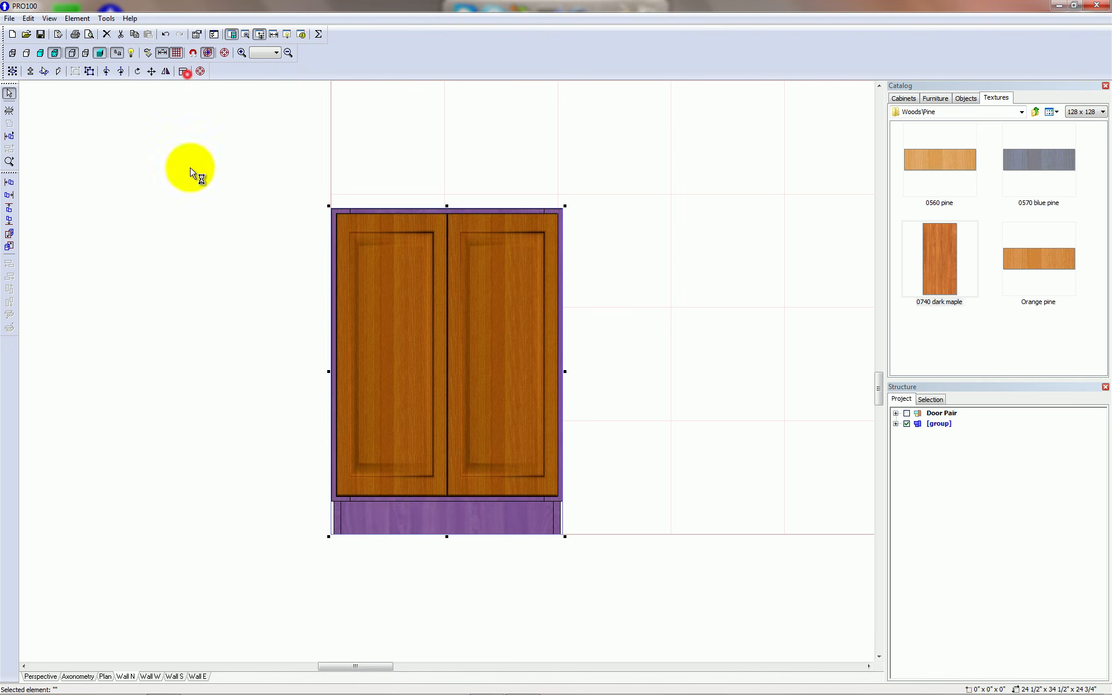
pyautogui.click(39, 676)
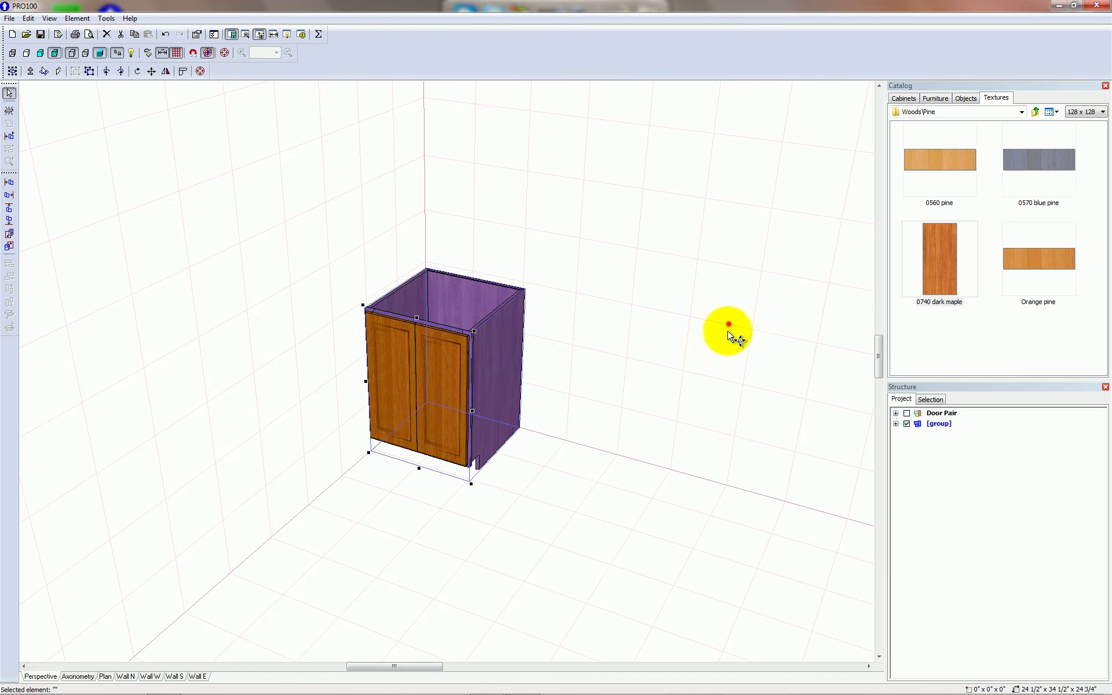
# Step: Draw a 3/4" thick rectangular panel about 31 1/2" square on the floor in front of the cabinet
pyautogui.moveTo(728, 324); pyautogui.dragTo(682, 397, button='right')
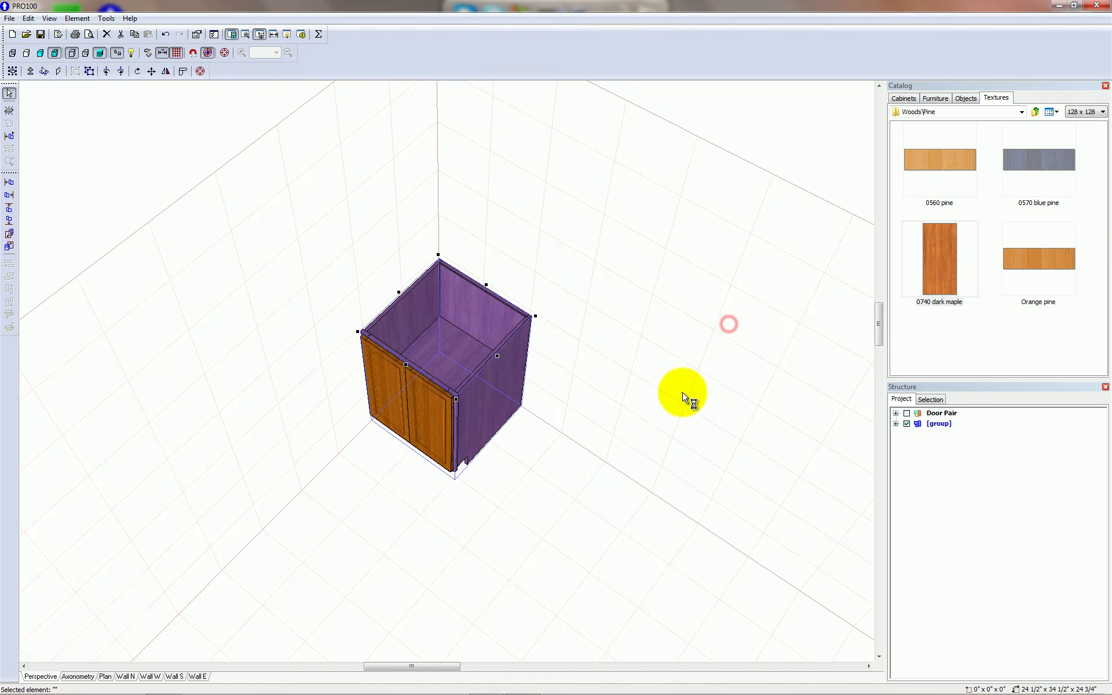
pyautogui.click(9, 111)
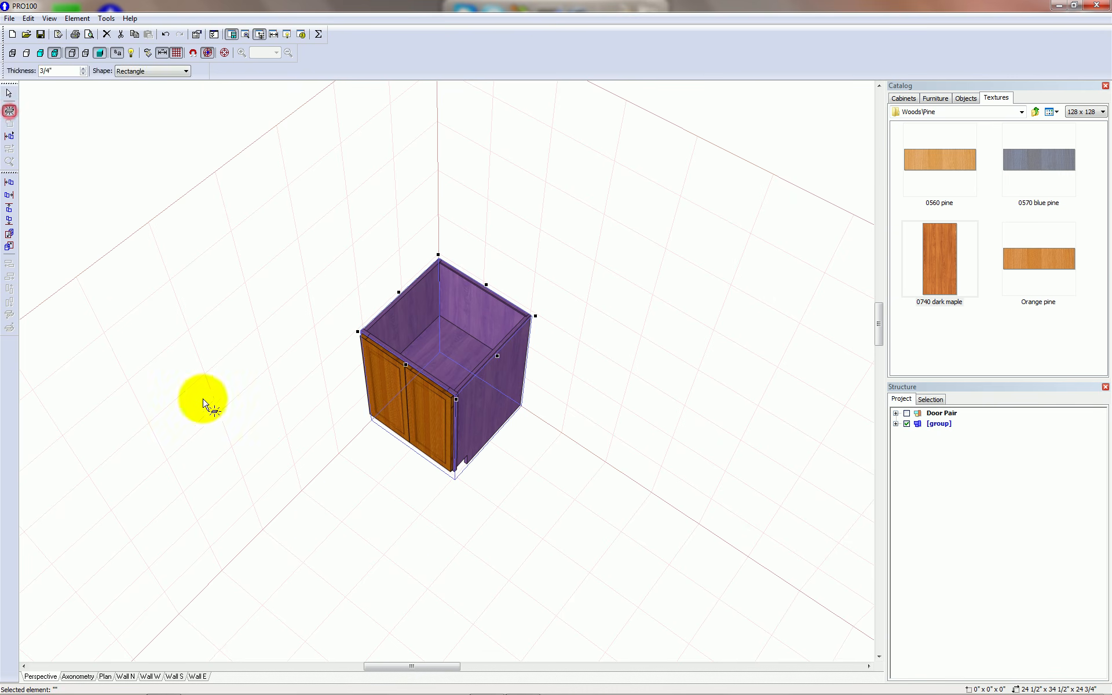
pyautogui.click(395, 566)
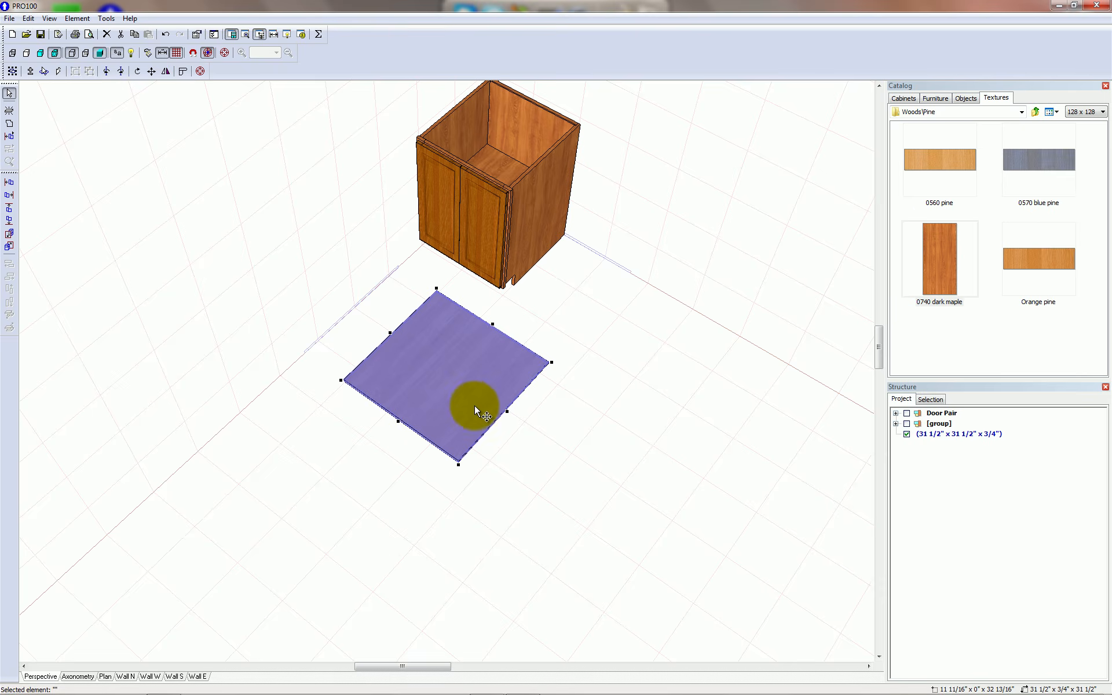
# Step: Set the new panel's width to 24 1/2", depth to 24 3/4" and height to 1"
pyautogui.doubleClick(457, 353)
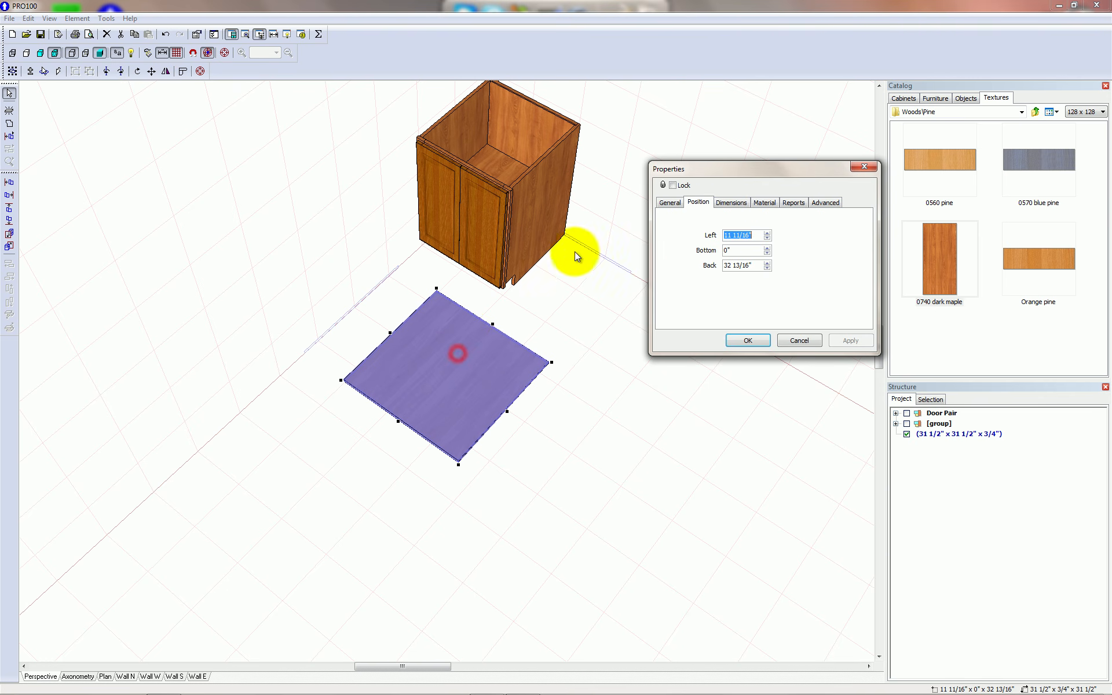
pyautogui.click(727, 201)
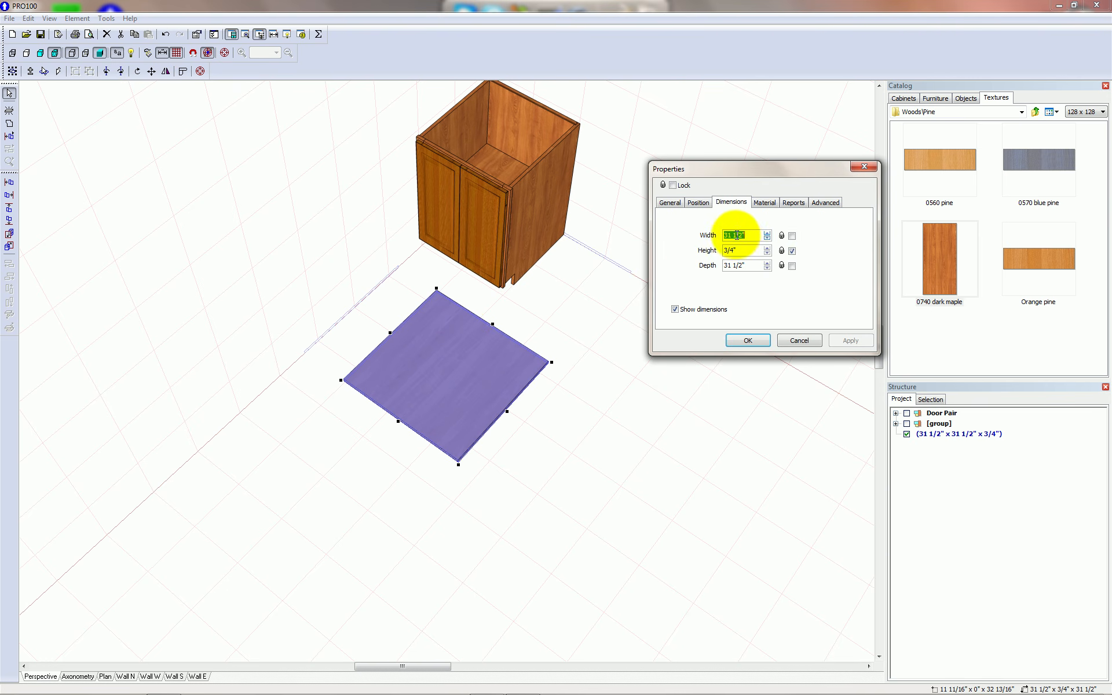
pyautogui.write('24.5')
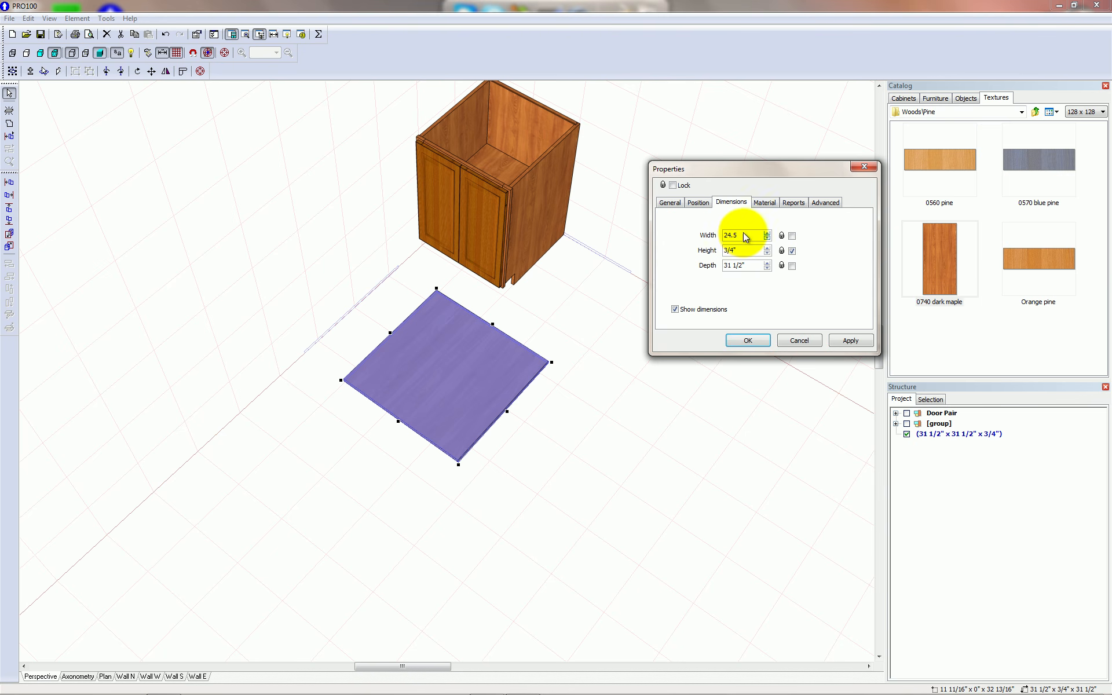
pyautogui.click(750, 264)
pyautogui.write('24')
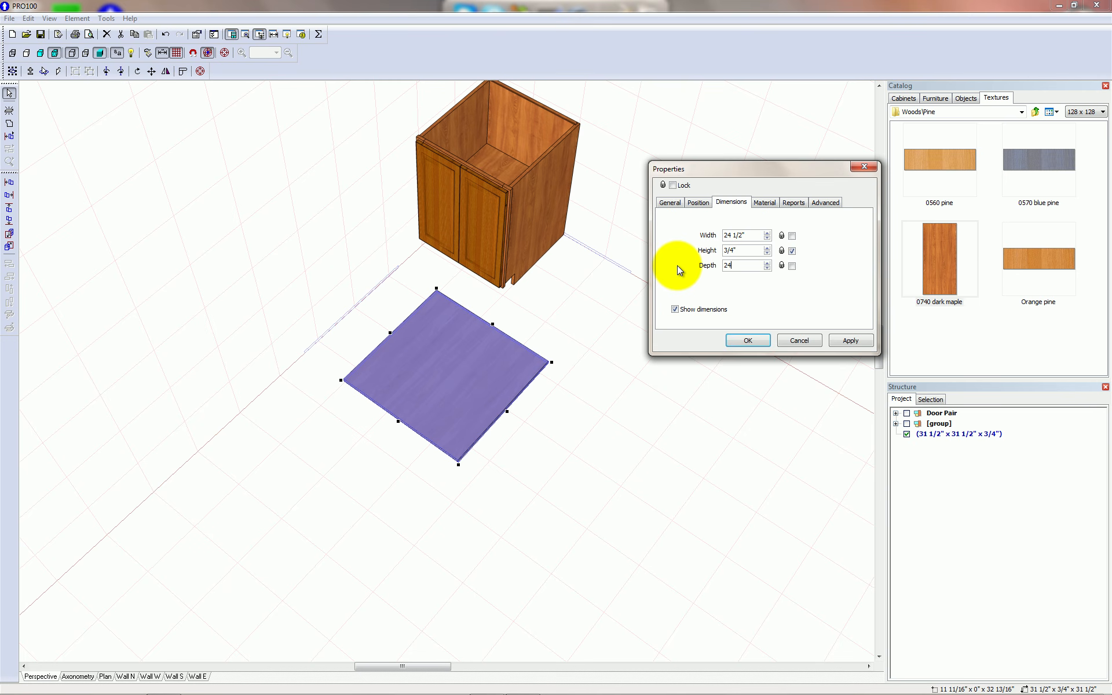
pyautogui.write('.75')
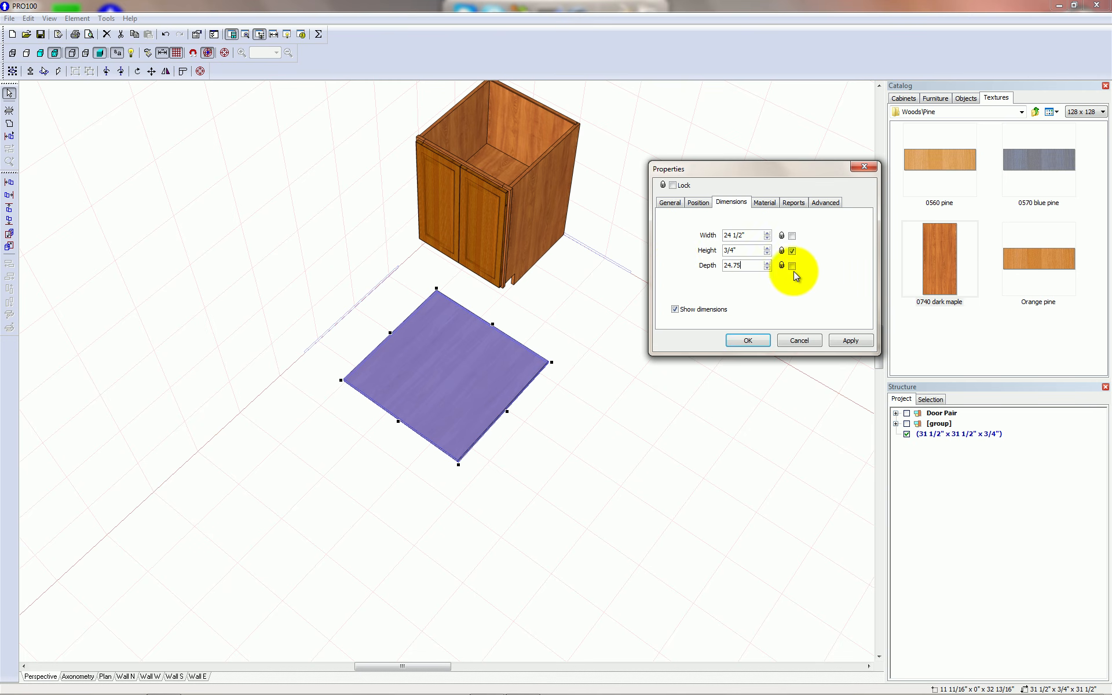
pyautogui.click(744, 251)
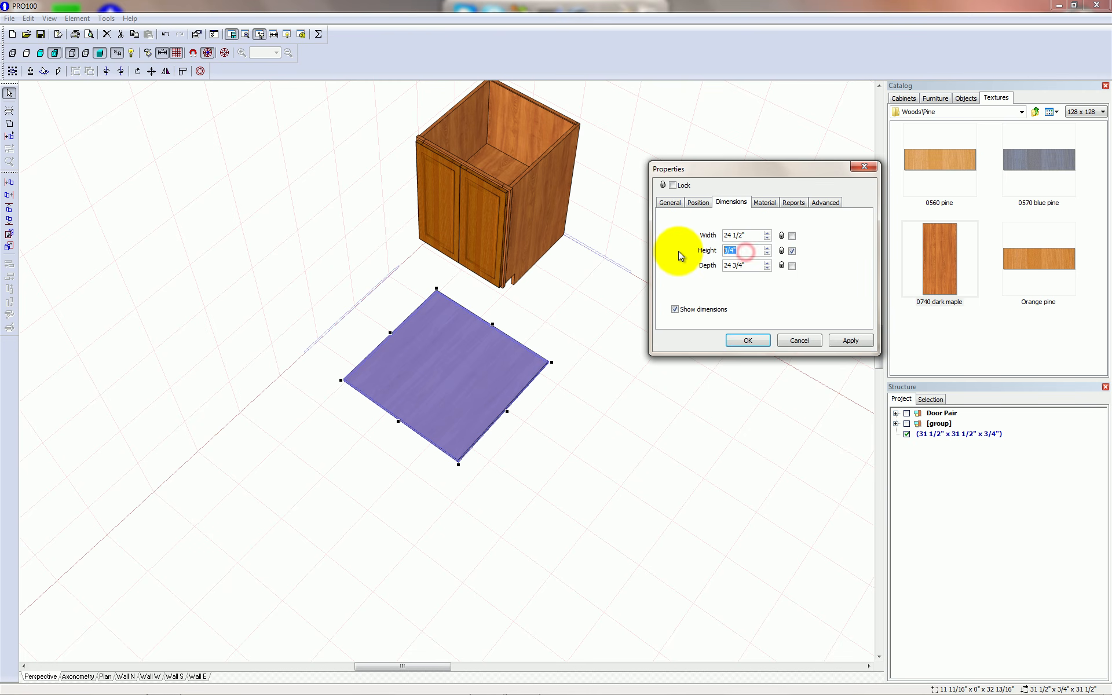
pyautogui.write('1')
pyautogui.click(849, 339)
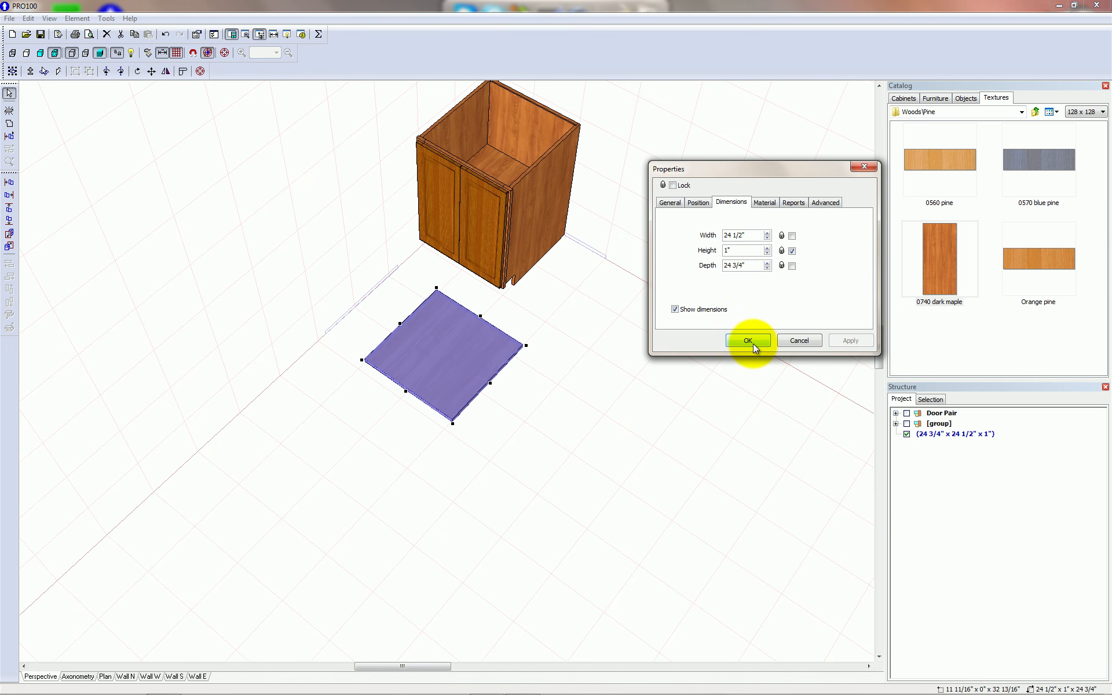
pyautogui.click(748, 341)
# Step: Raise the panel above the cabinet's top, to about 43 3/8" off the floor
pyautogui.moveTo(667, 406); pyautogui.dragTo(649, 348, button='right')
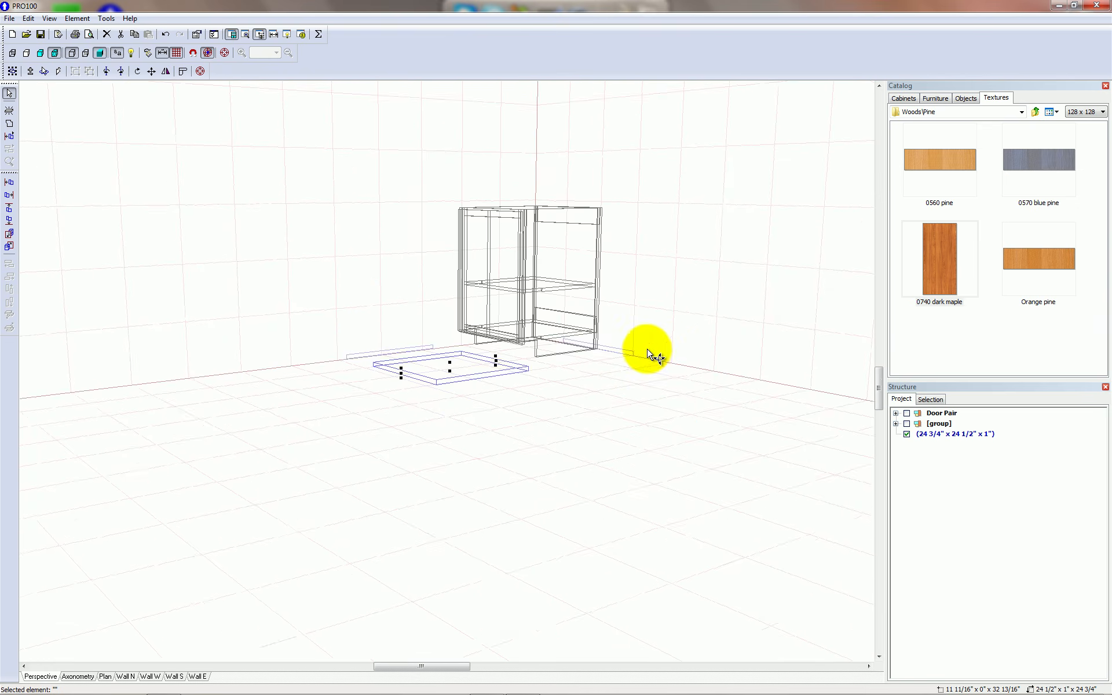
pyautogui.moveTo(463, 377); pyautogui.dragTo(472, 168)
pyautogui.moveTo(313, 197); pyautogui.dragTo(347, 249, button='right')
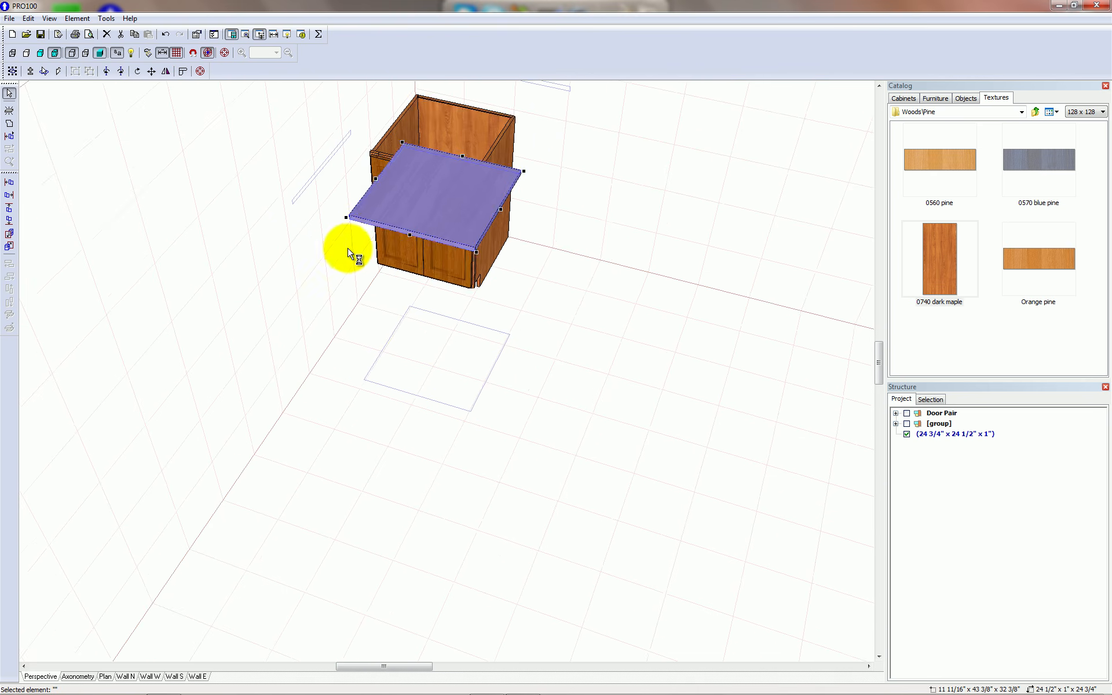
pyautogui.scroll(-2, 384, 246)
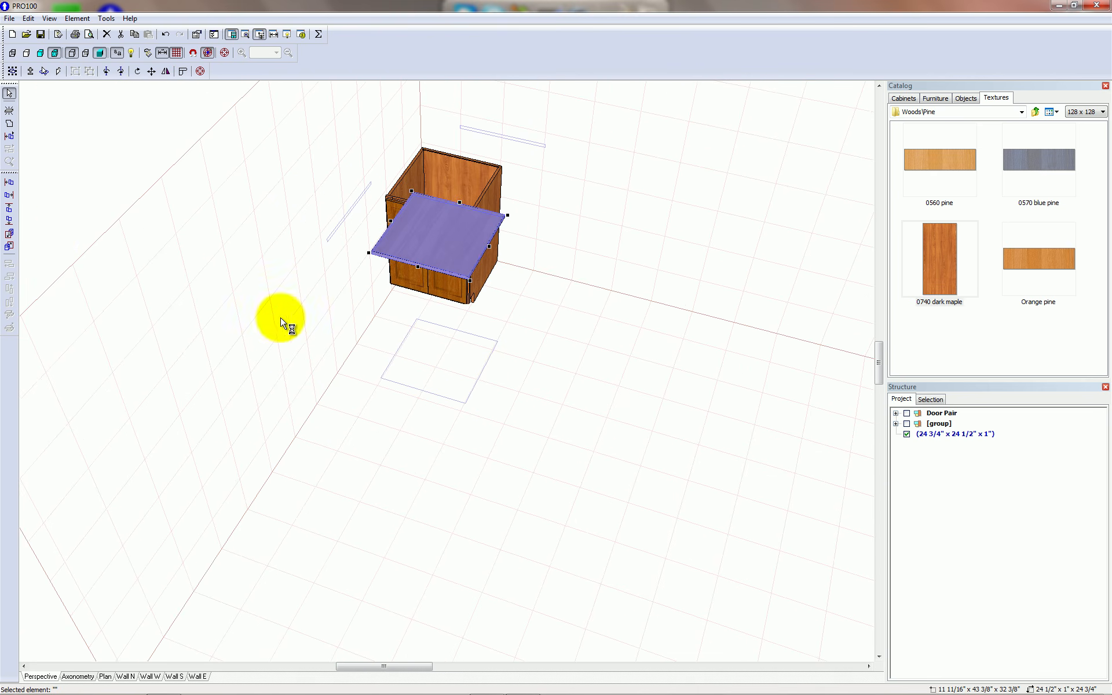
# Step: Shift the panel fully left and back against the walls, and lower it onto the cabinet as a countertop
pyautogui.click(9, 182)
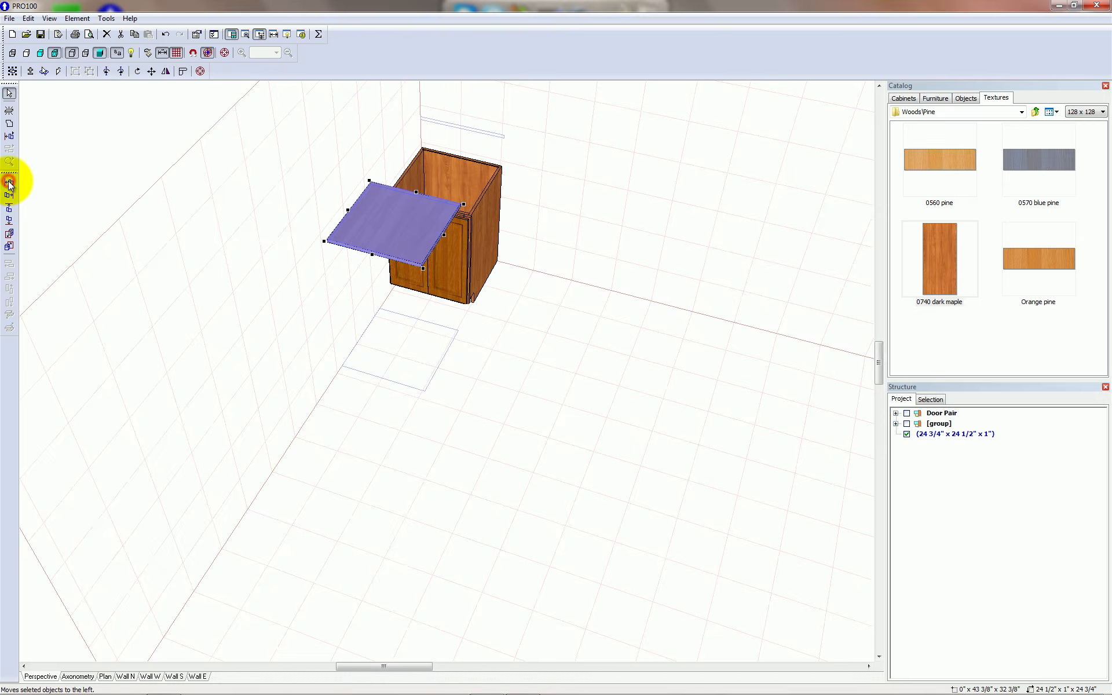
pyautogui.click(9, 247)
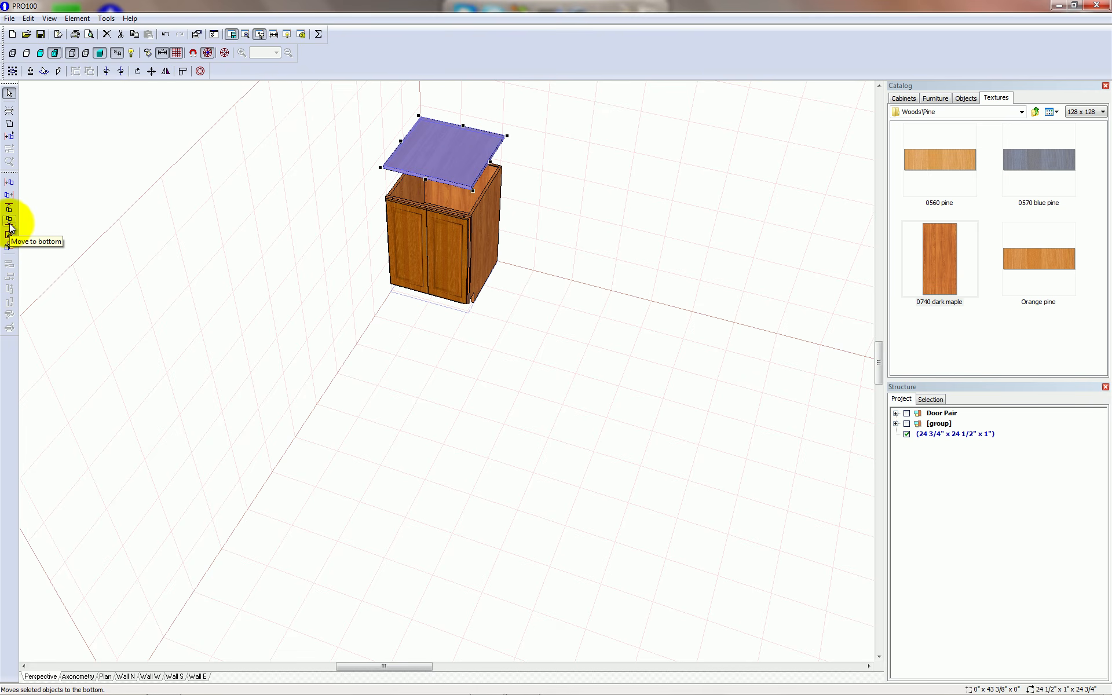
pyautogui.click(10, 227)
pyautogui.click(521, 341)
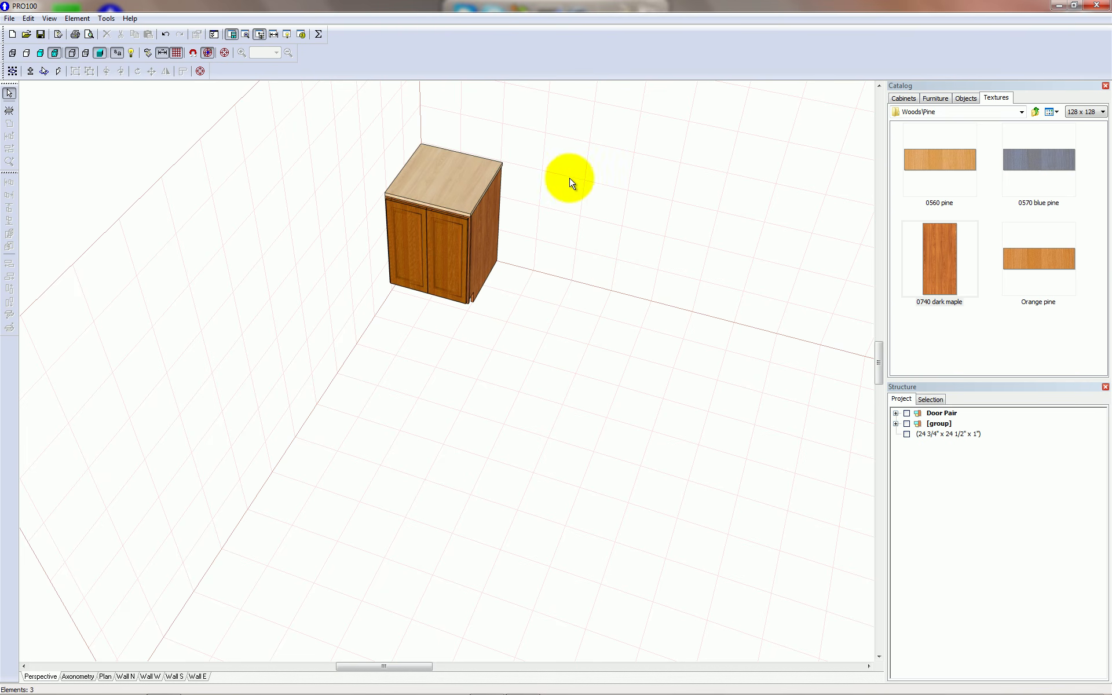
pyautogui.moveTo(597, 192); pyautogui.dragTo(579, 191)
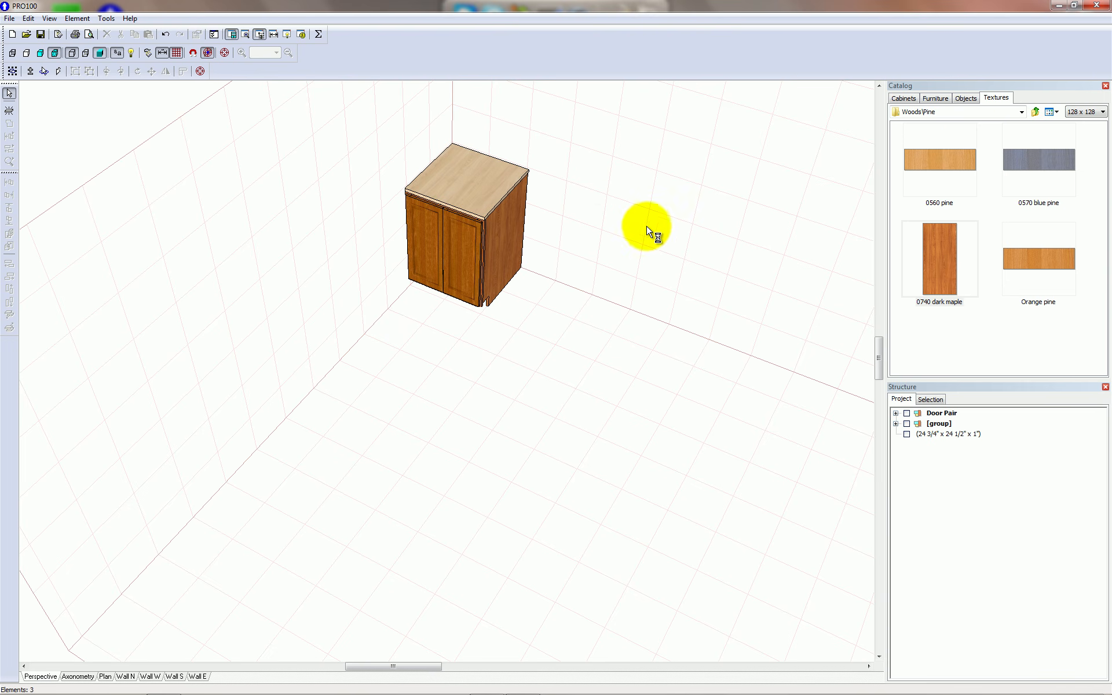
pyautogui.click(1022, 112)
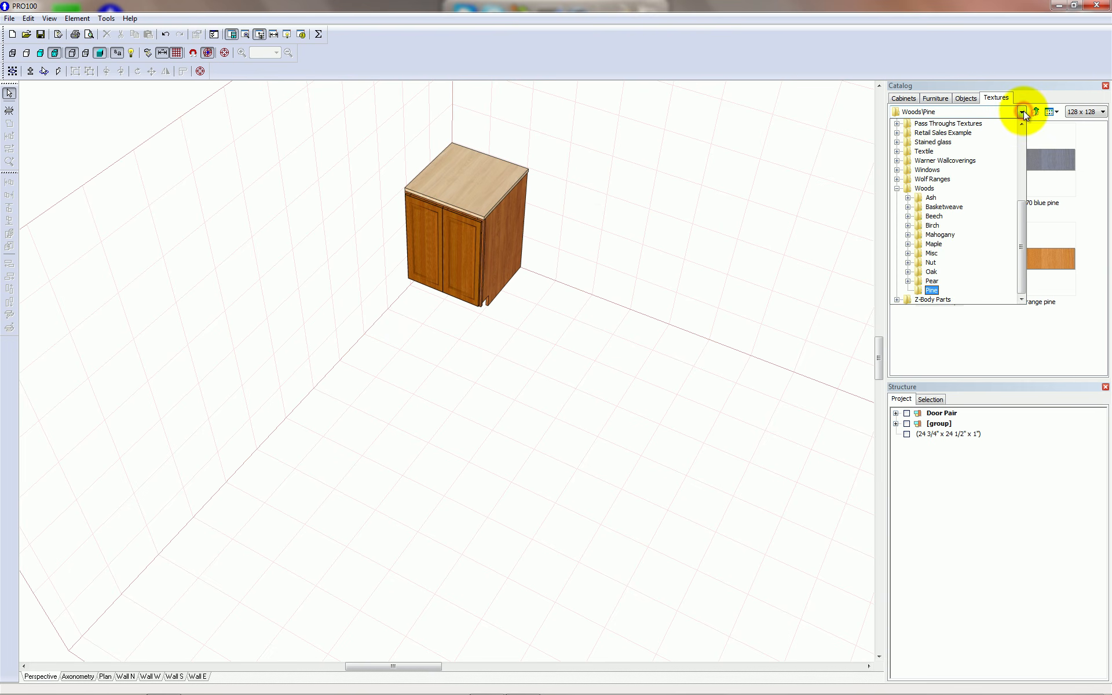
pyautogui.scroll(5, 1011, 155)
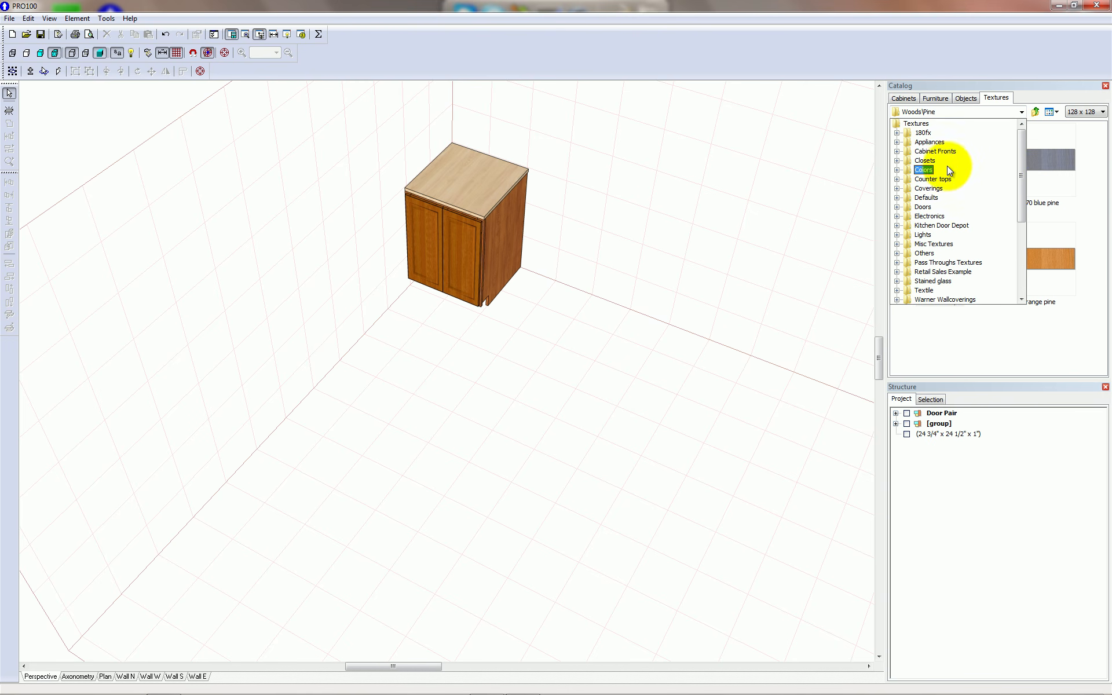
pyautogui.click(930, 187)
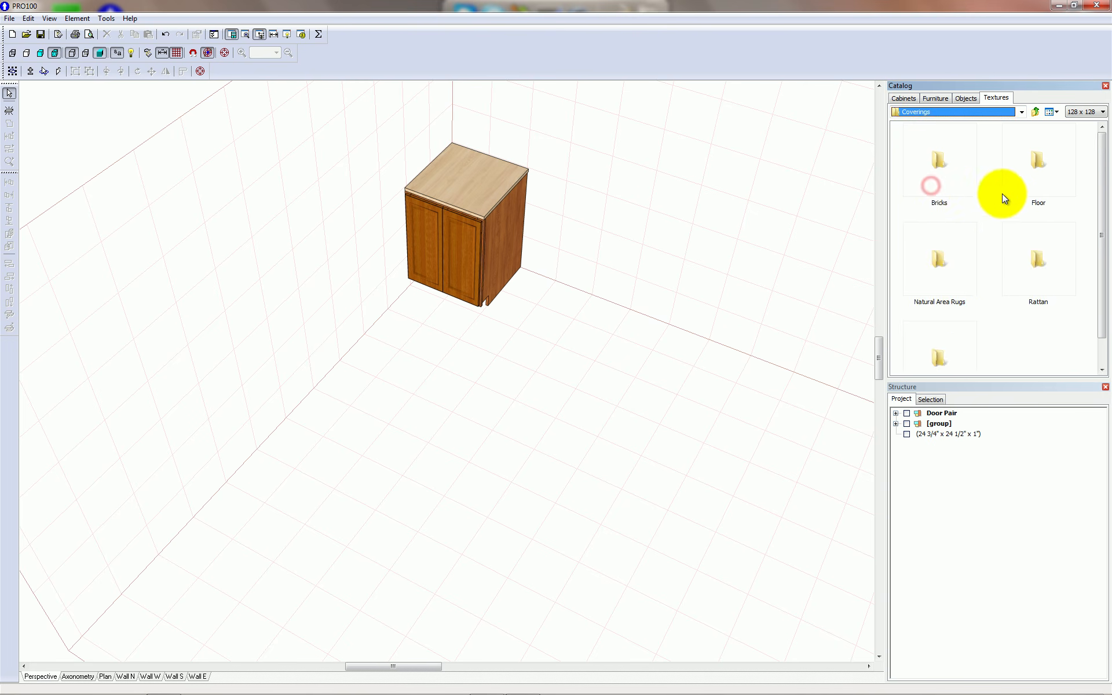
pyautogui.click(947, 244)
pyautogui.scroll(-2, 947, 246)
pyautogui.scroll(3, 946, 246)
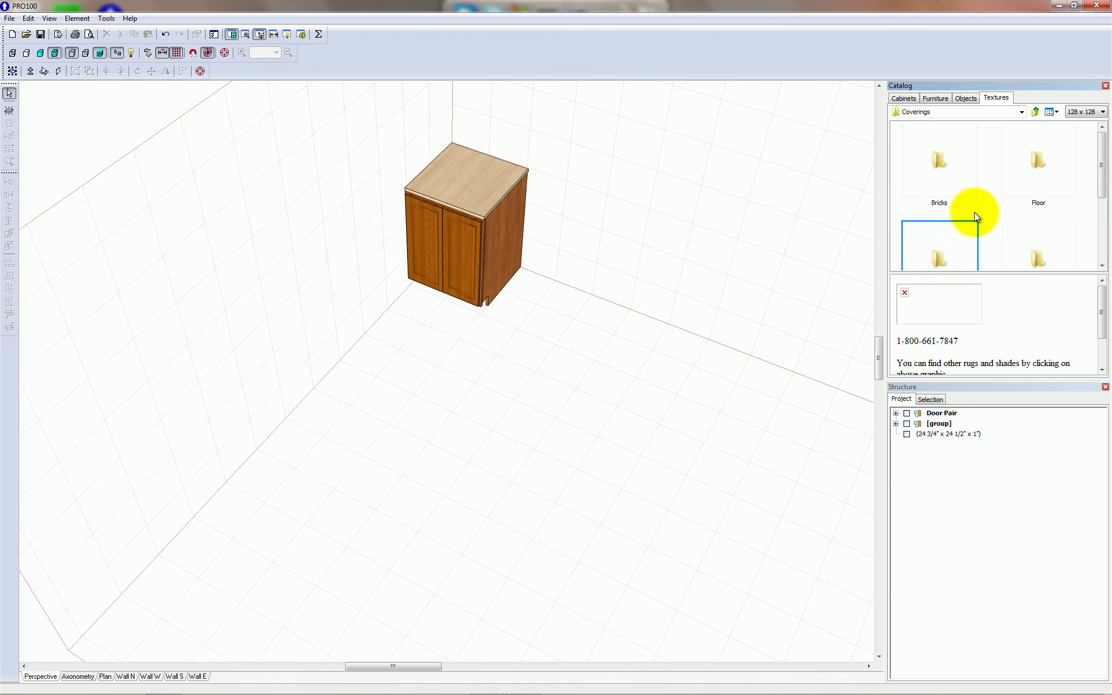
# Step: Open the Granite and marble folder within the Counter tops textures in the catalog
pyautogui.click(983, 112)
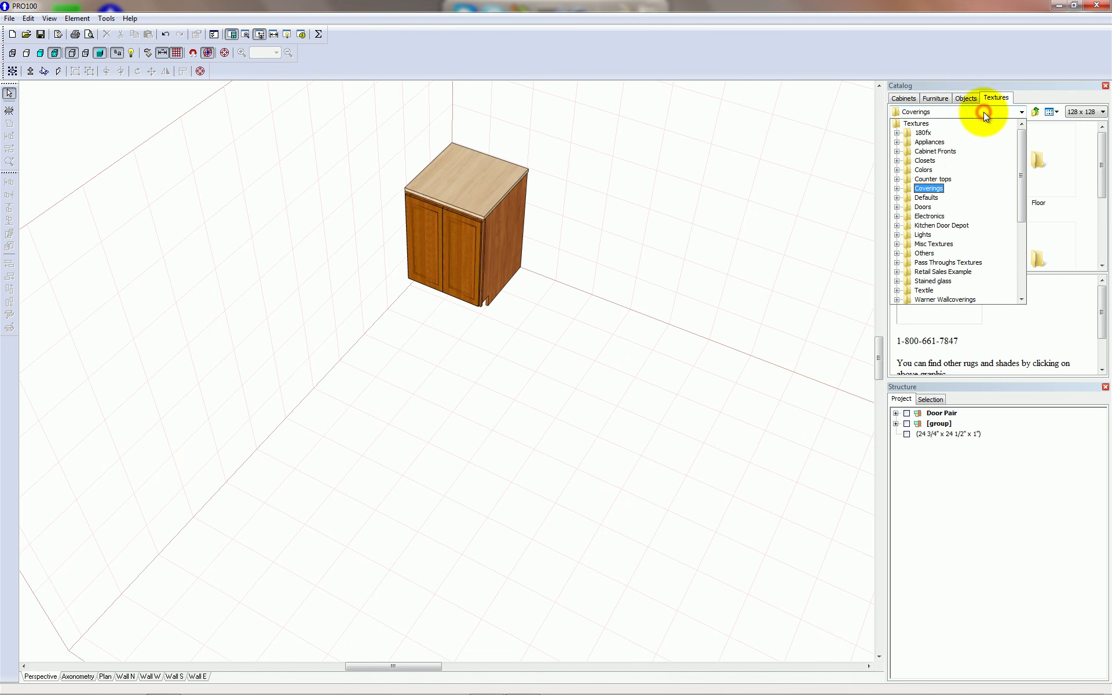
pyautogui.click(956, 179)
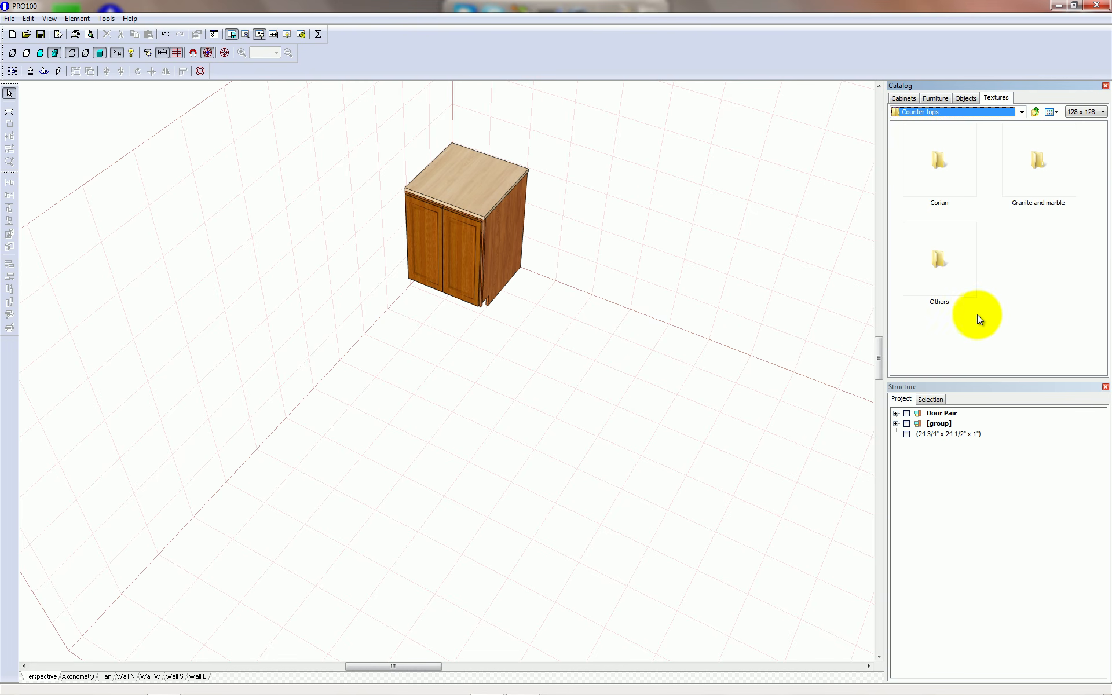
pyautogui.doubleClick(1037, 165)
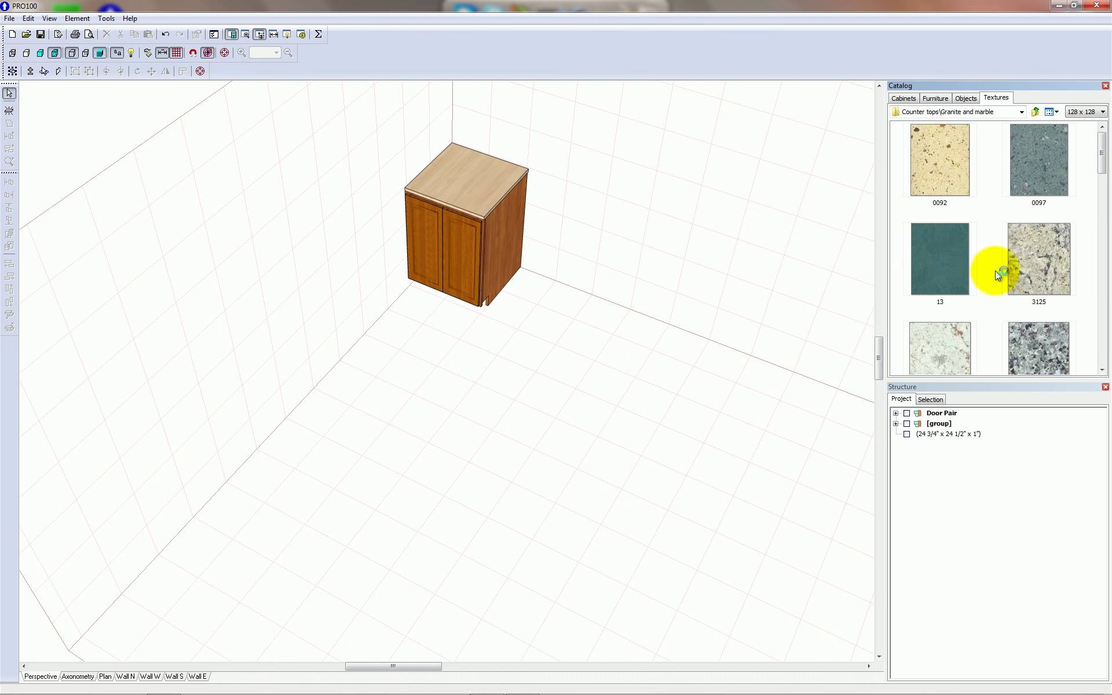
# Step: Apply the 3125 granite texture to the countertop panel
pyautogui.click(937, 172)
pyautogui.click(1020, 257)
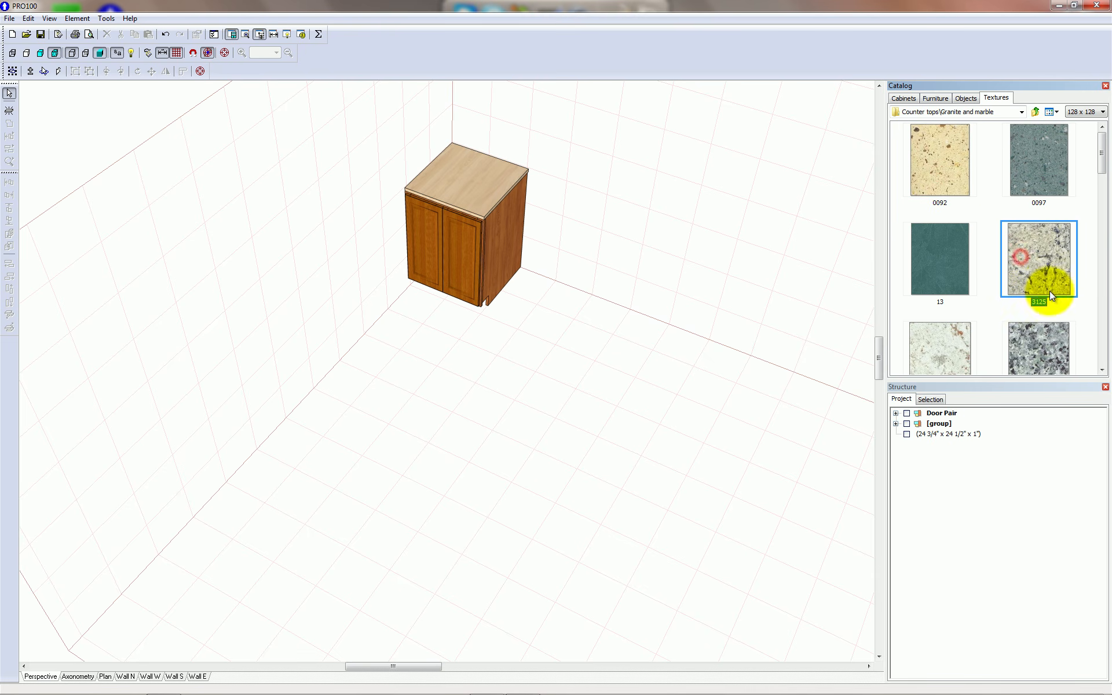
pyautogui.moveTo(1047, 251); pyautogui.dragTo(479, 182)
pyautogui.click(641, 231)
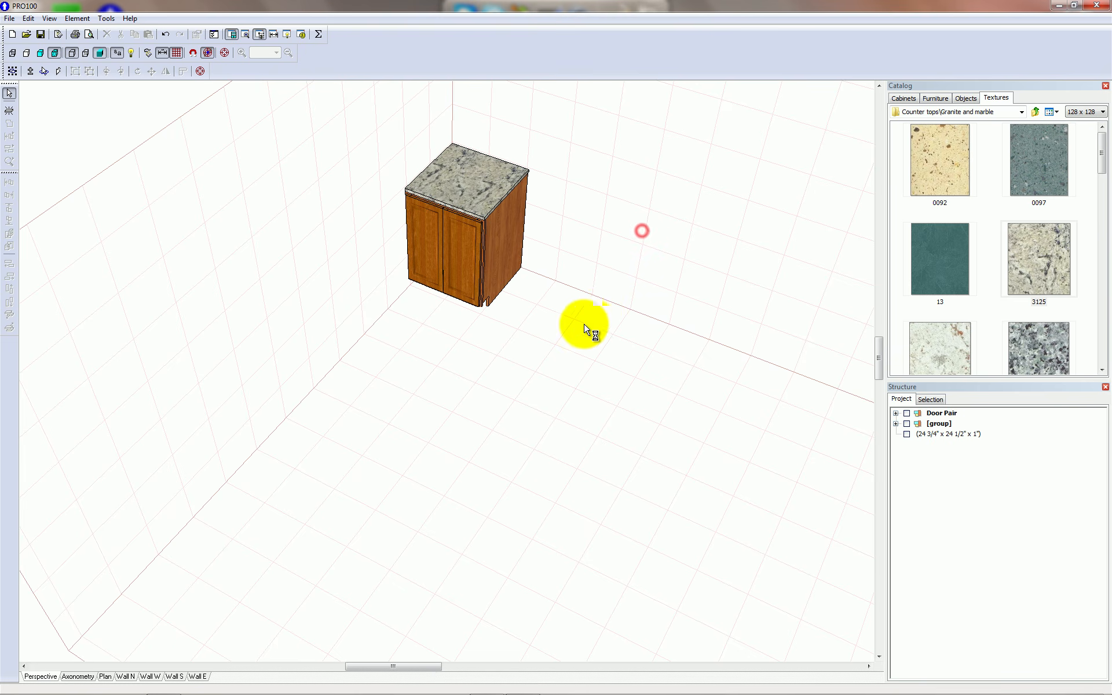
pyautogui.moveTo(648, 255); pyautogui.dragTo(620, 249)
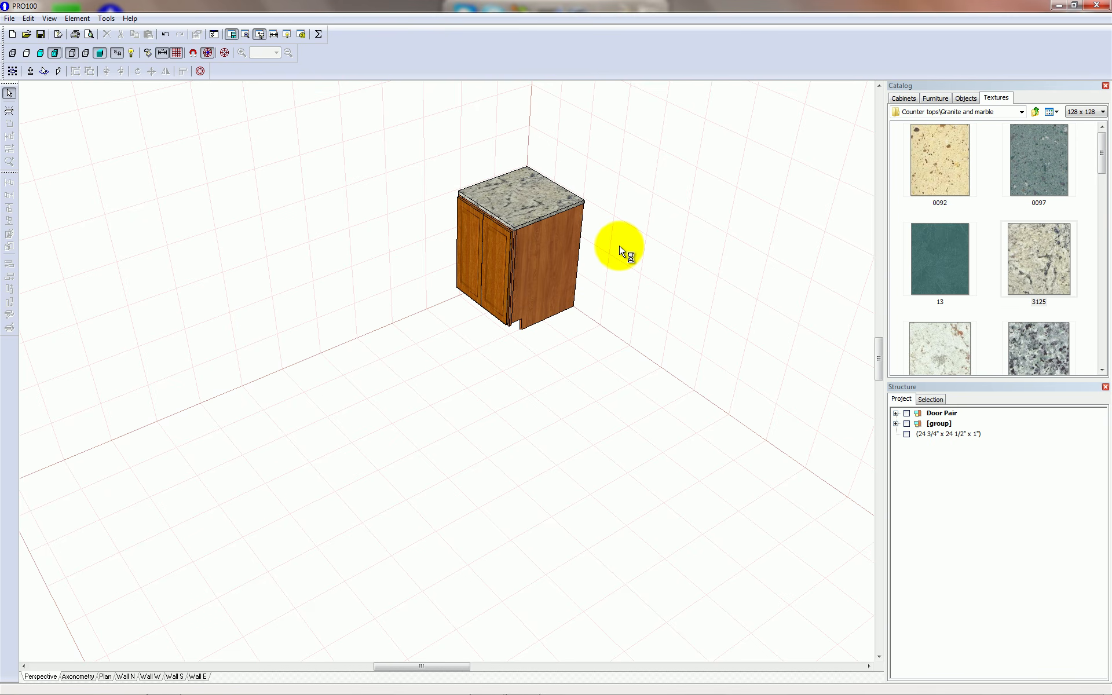
# Step: Add the Corner Shelves unit from the Cabinet Parts Boxes folder to the room, on the floor beside the cabinet
pyautogui.moveTo(621, 249); pyautogui.dragTo(567, 376)
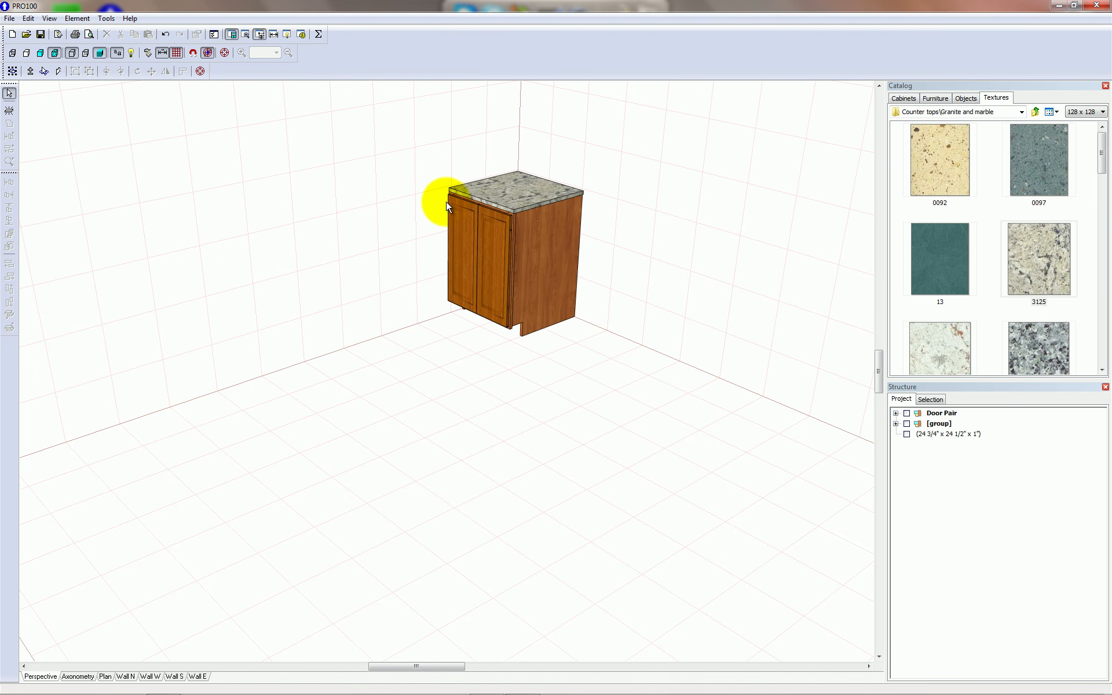
pyautogui.click(914, 98)
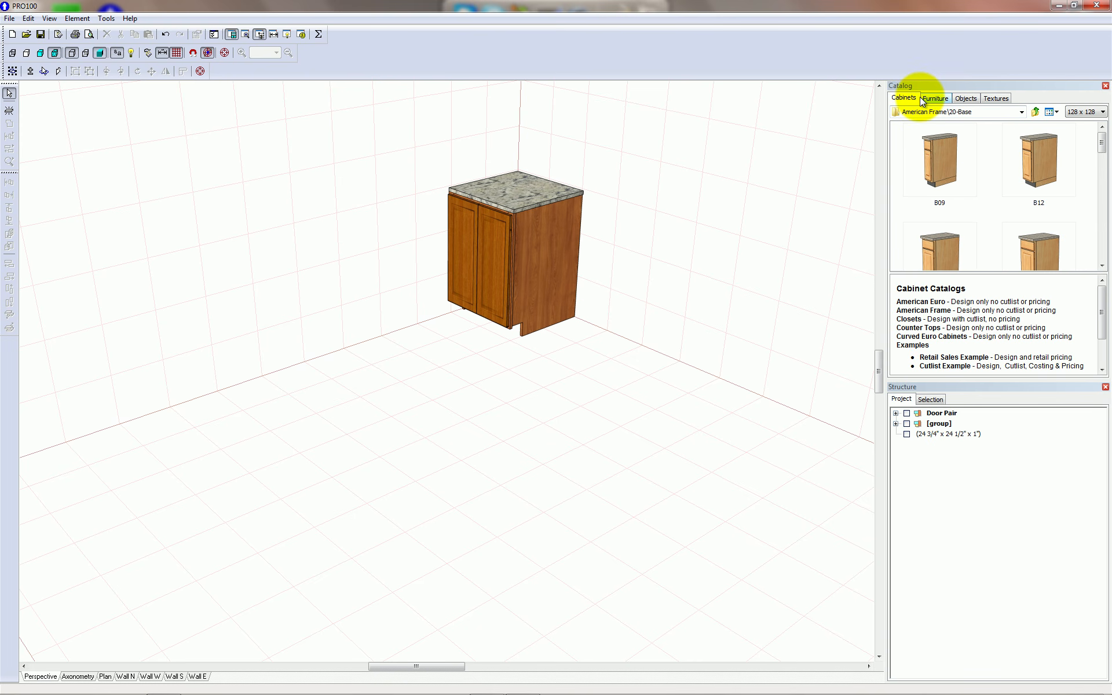
pyautogui.click(966, 98)
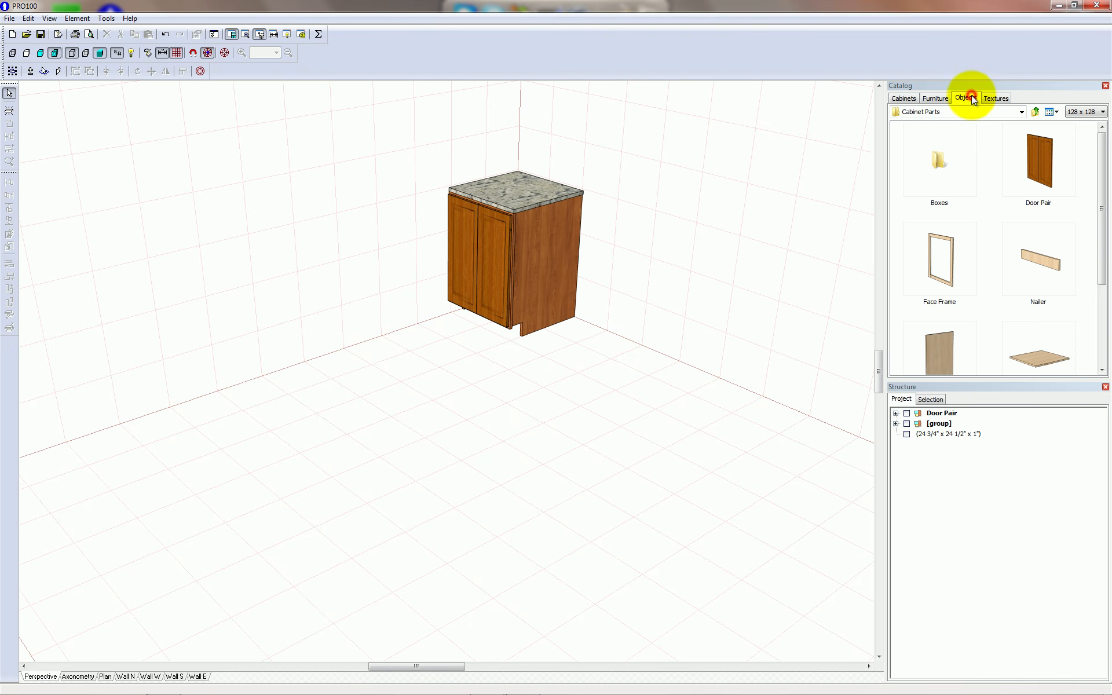
pyautogui.doubleClick(941, 141)
pyautogui.click(936, 161)
pyautogui.moveTo(645, 222); pyautogui.dragTo(672, 233)
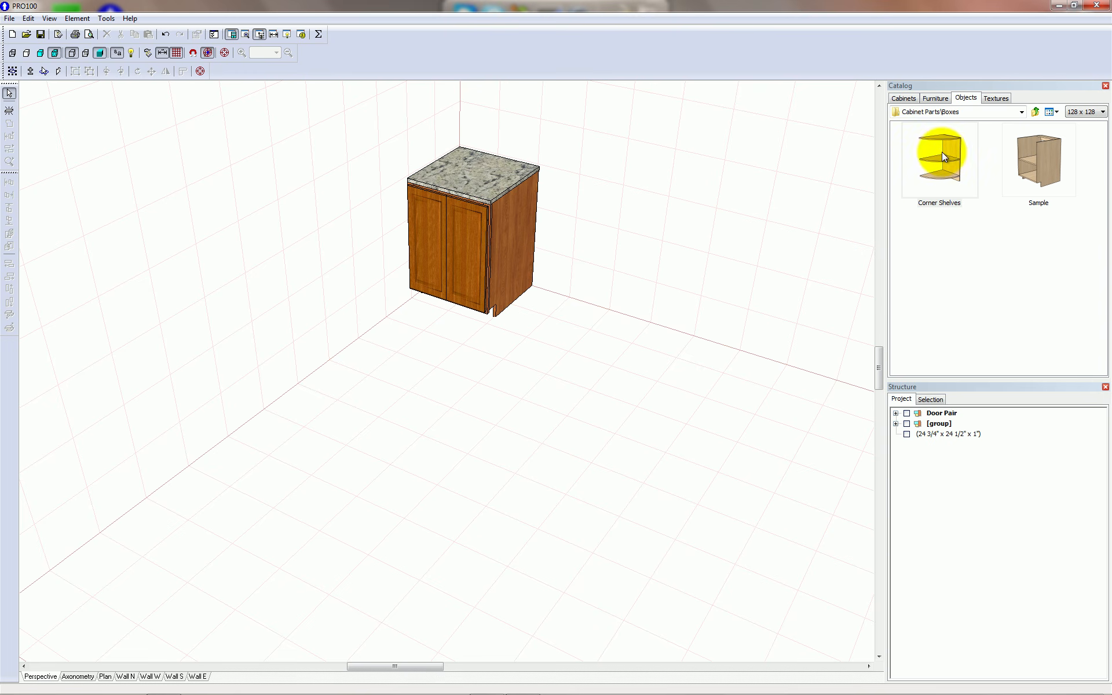
pyautogui.moveTo(942, 151); pyautogui.dragTo(648, 347)
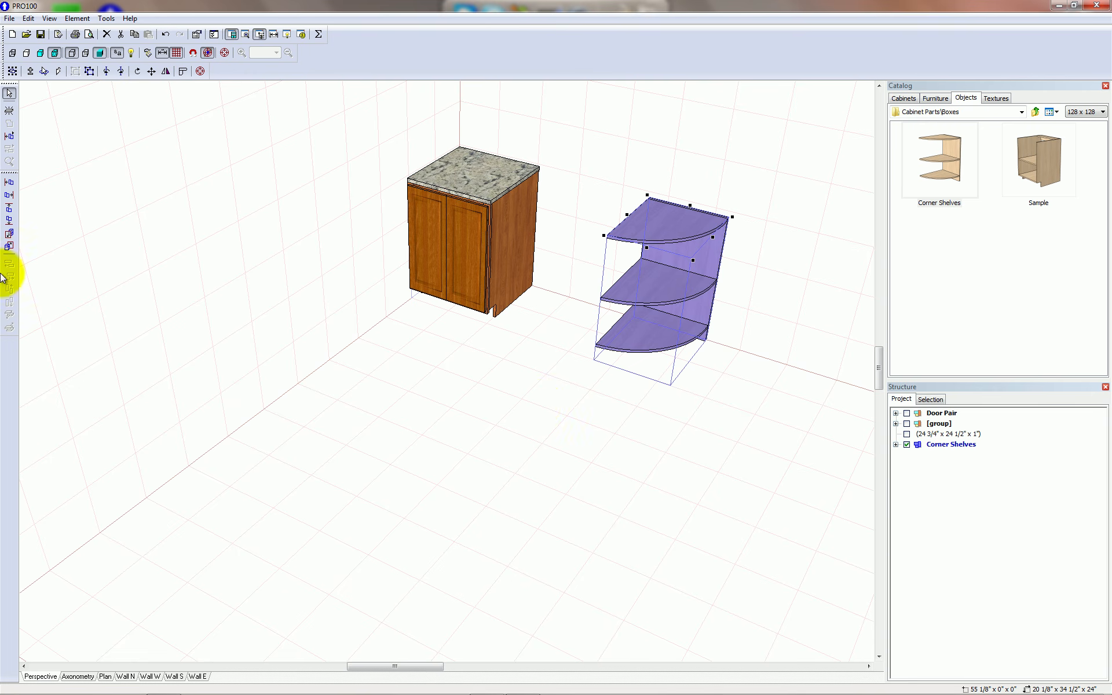
# Step: Shift the corner shelves fully back against the wall and left against the cabinet's side, and deselect them
pyautogui.click(9, 247)
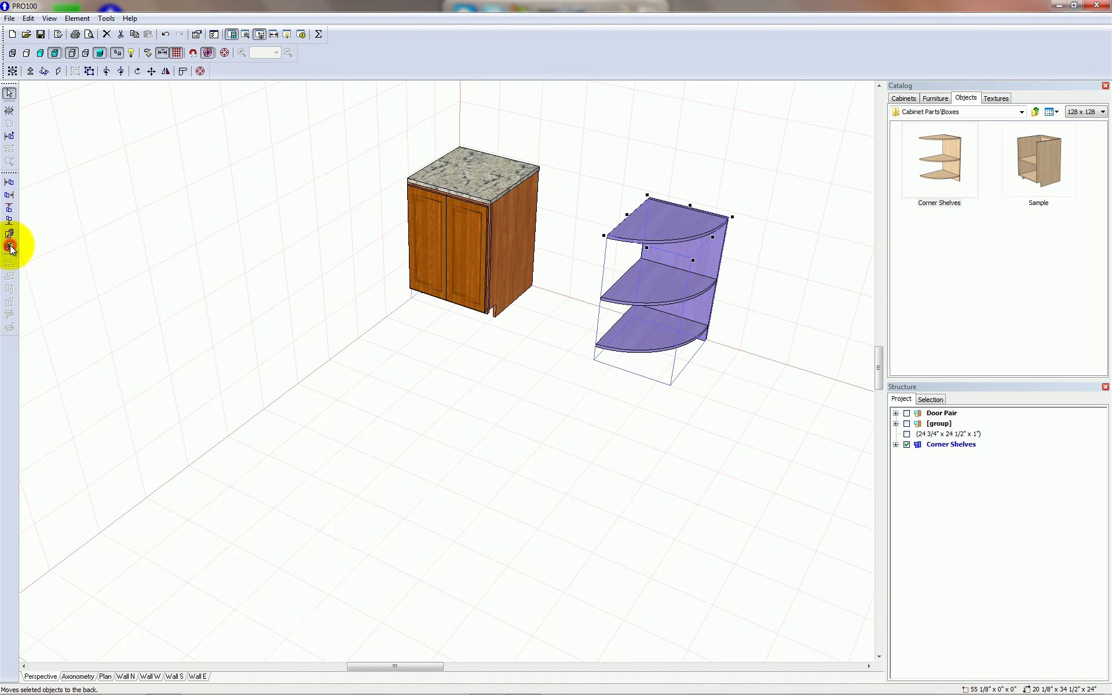
pyautogui.click(9, 185)
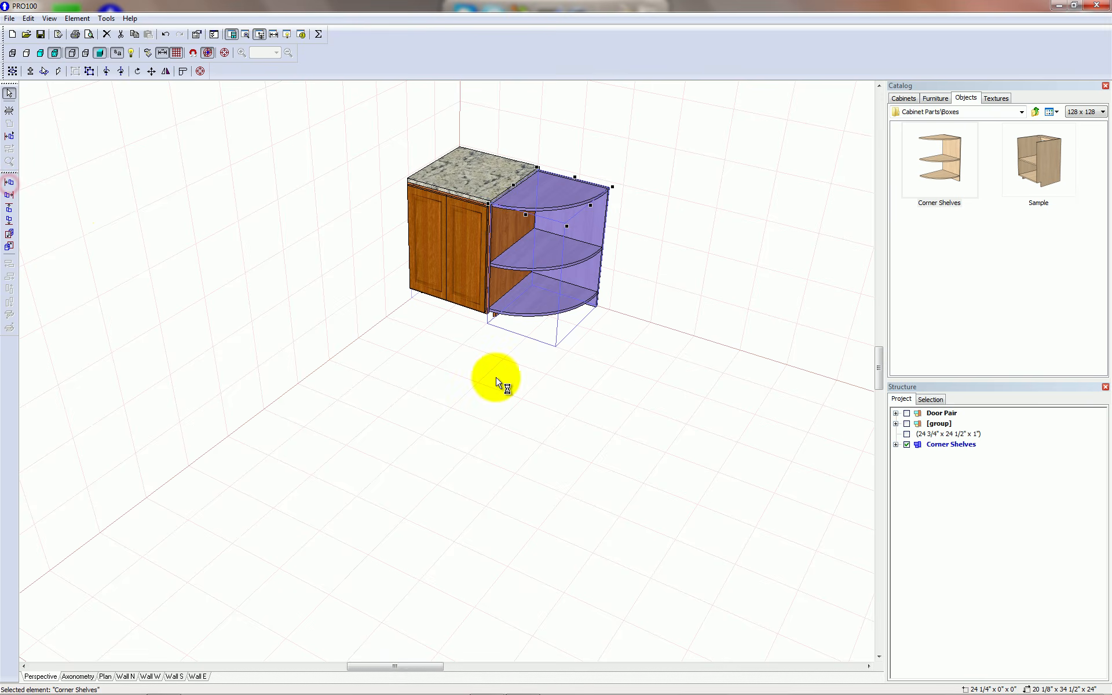
pyautogui.click(509, 367)
pyautogui.moveTo(641, 404); pyautogui.dragTo(631, 392)
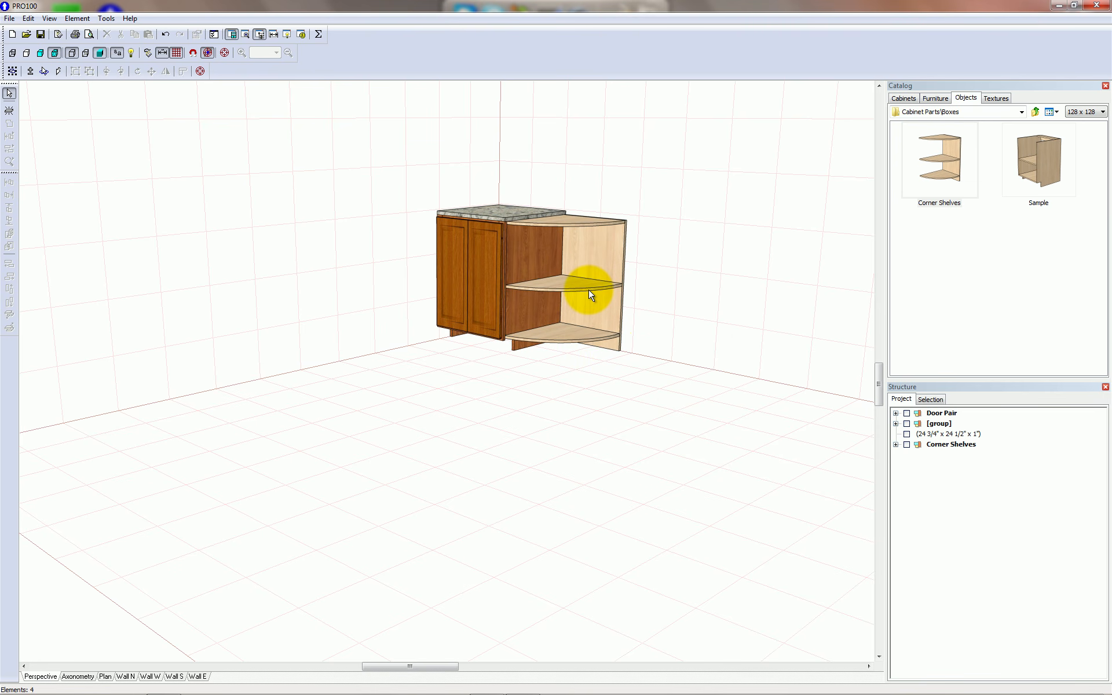
# Step: Apply the 0740 dark maple texture from the Pine folder within the Woods textures to the corner shelves
pyautogui.click(997, 98)
pyautogui.click(978, 111)
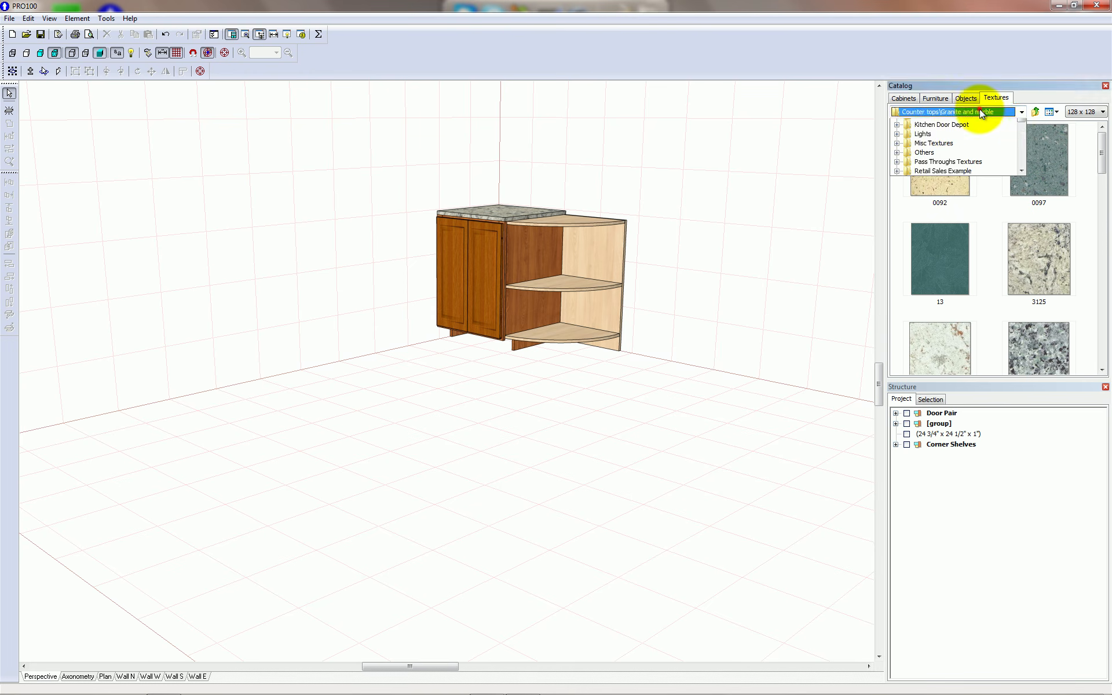
pyautogui.scroll(-3, 930, 237)
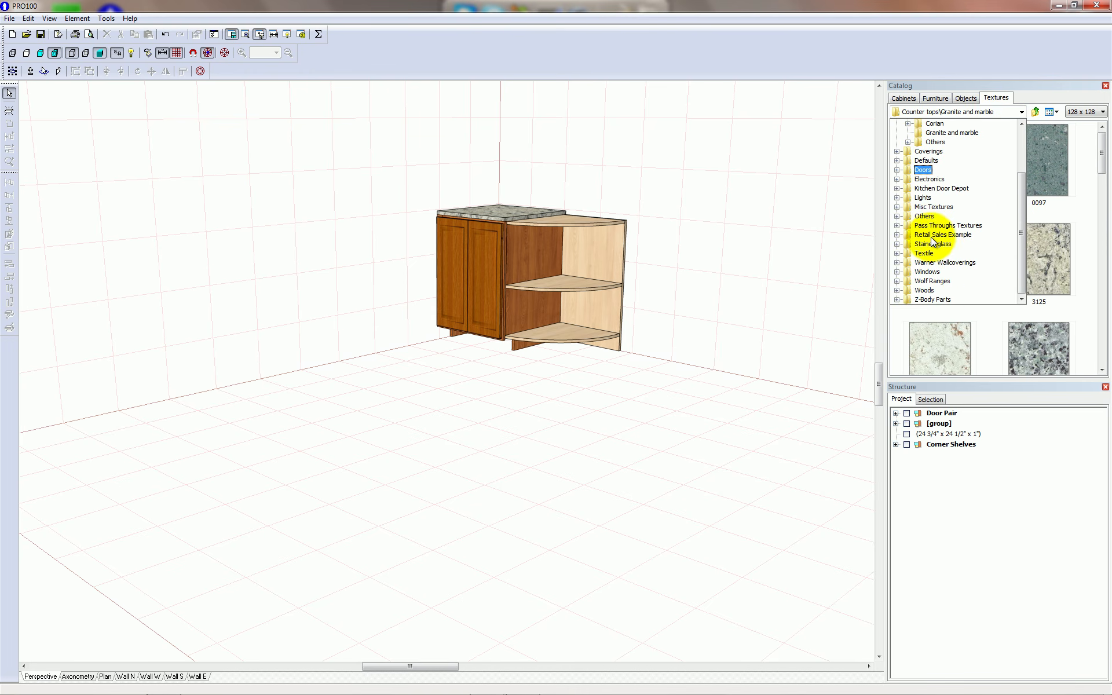
pyautogui.click(927, 290)
pyautogui.click(931, 281)
pyautogui.scroll(-5, 933, 282)
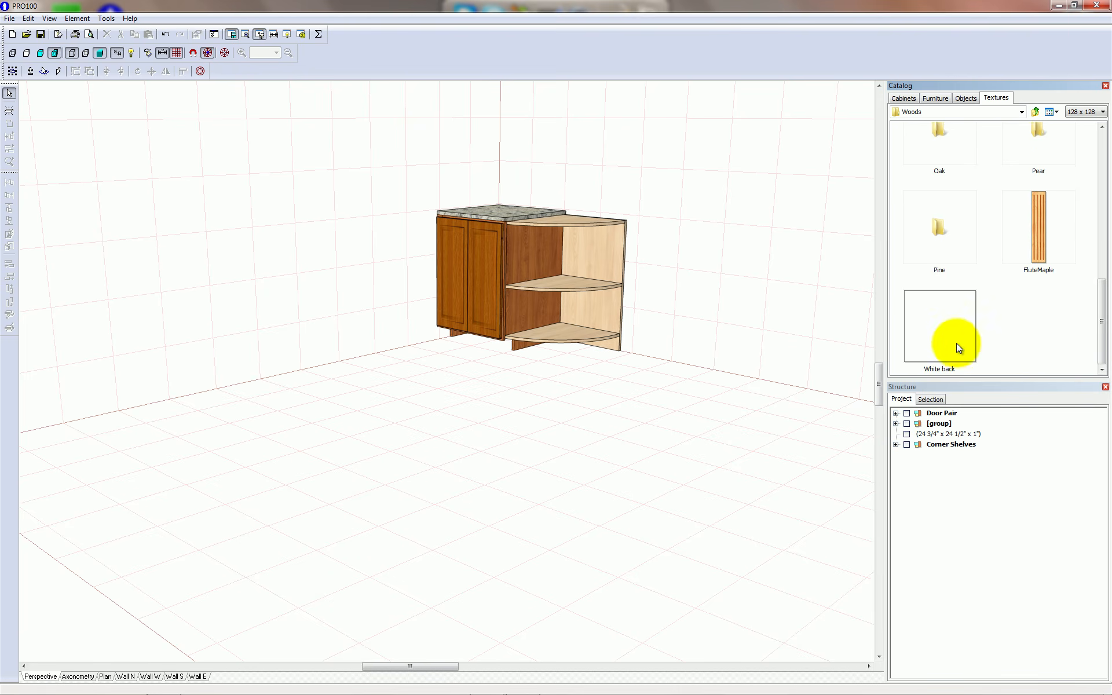
pyautogui.doubleClick(937, 242)
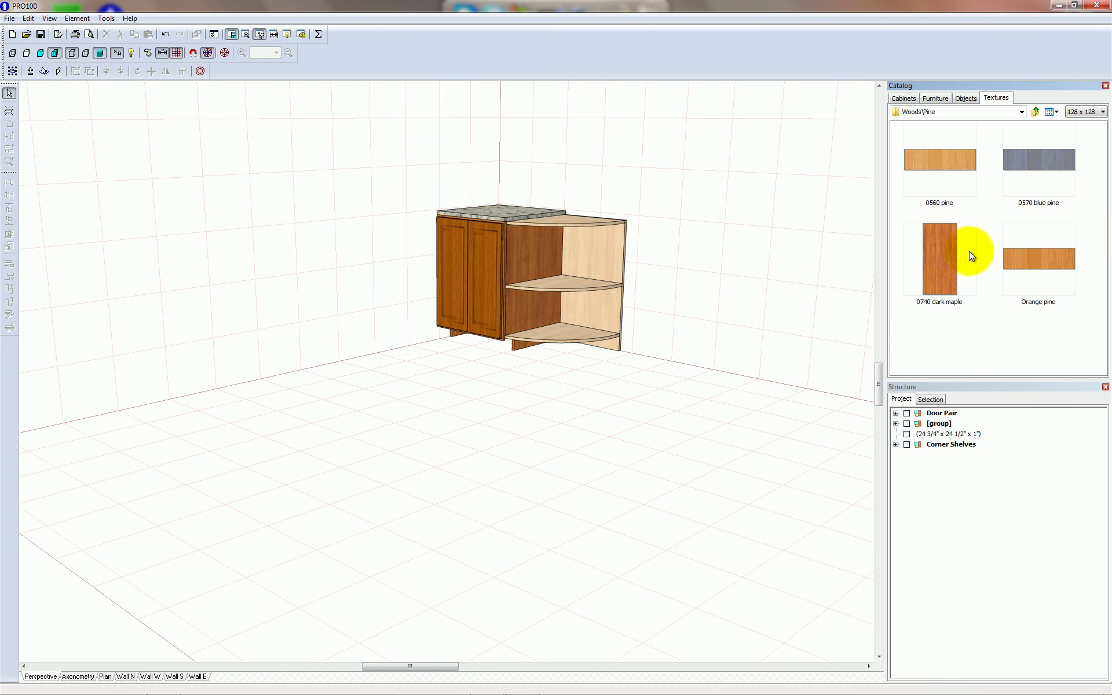
pyautogui.click(947, 284)
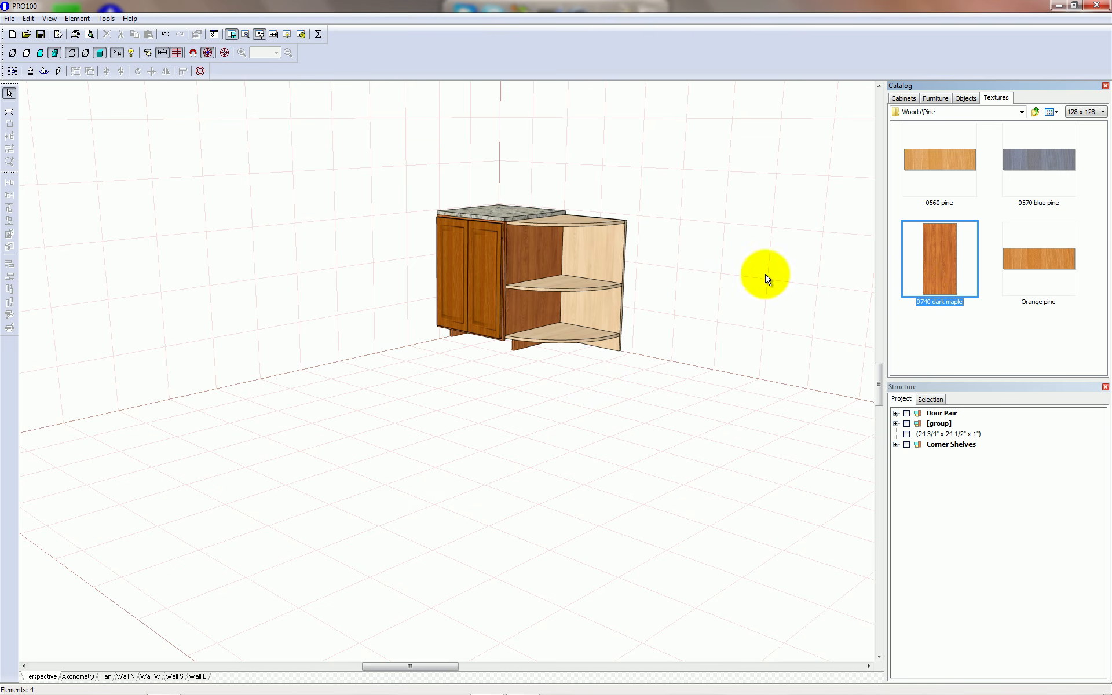
pyautogui.moveTo(939, 262); pyautogui.dragTo(598, 255)
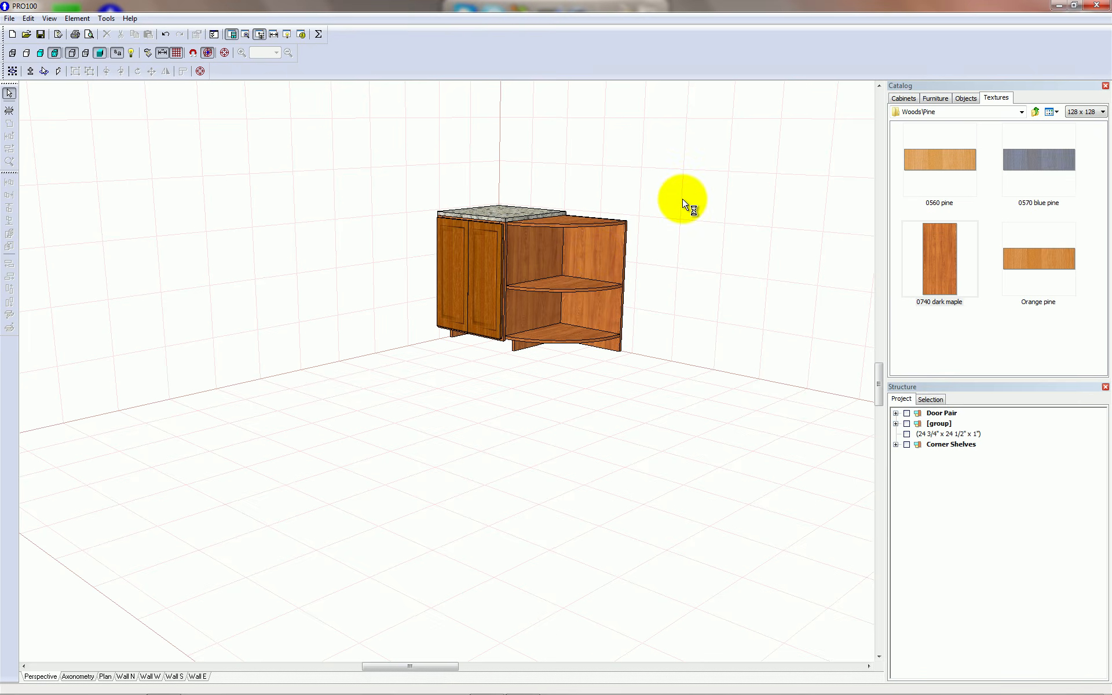
pyautogui.moveTo(688, 203); pyautogui.dragTo(702, 231, button='right')
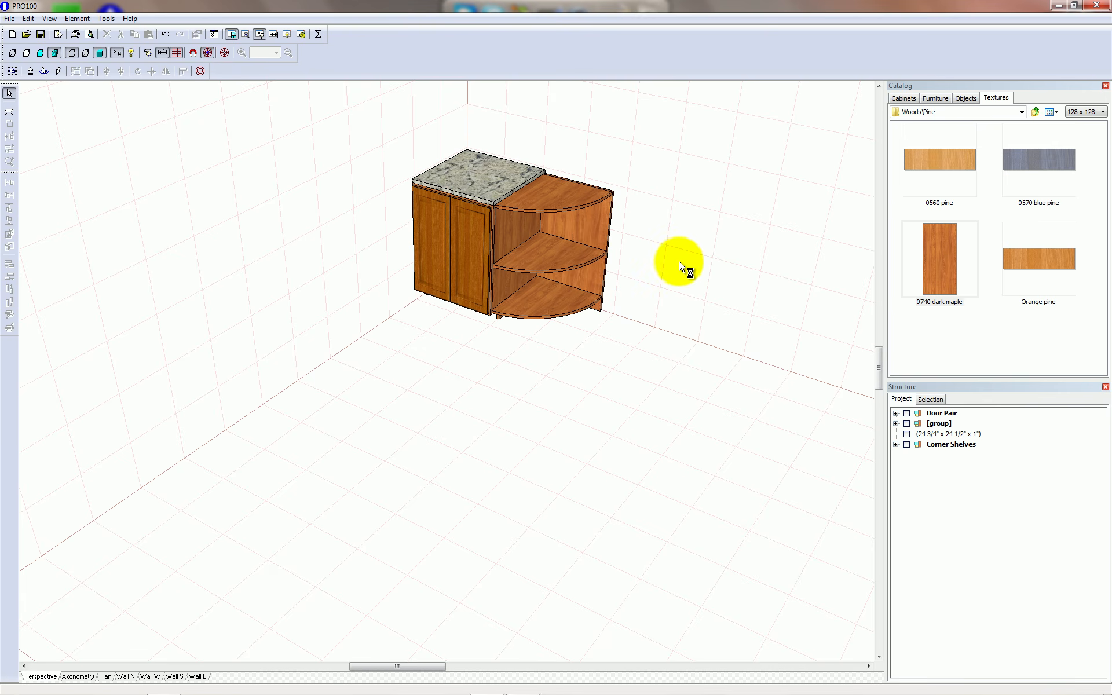
pyautogui.moveTo(682, 267); pyautogui.dragTo(684, 248, button='right')
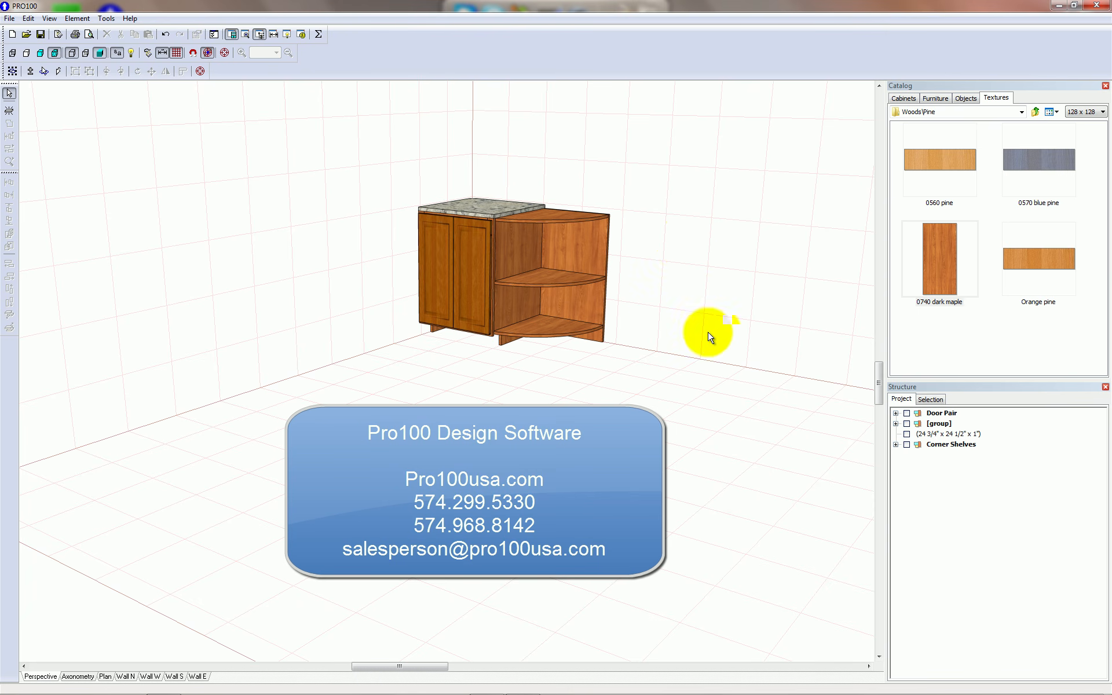
pyautogui.click(904, 98)
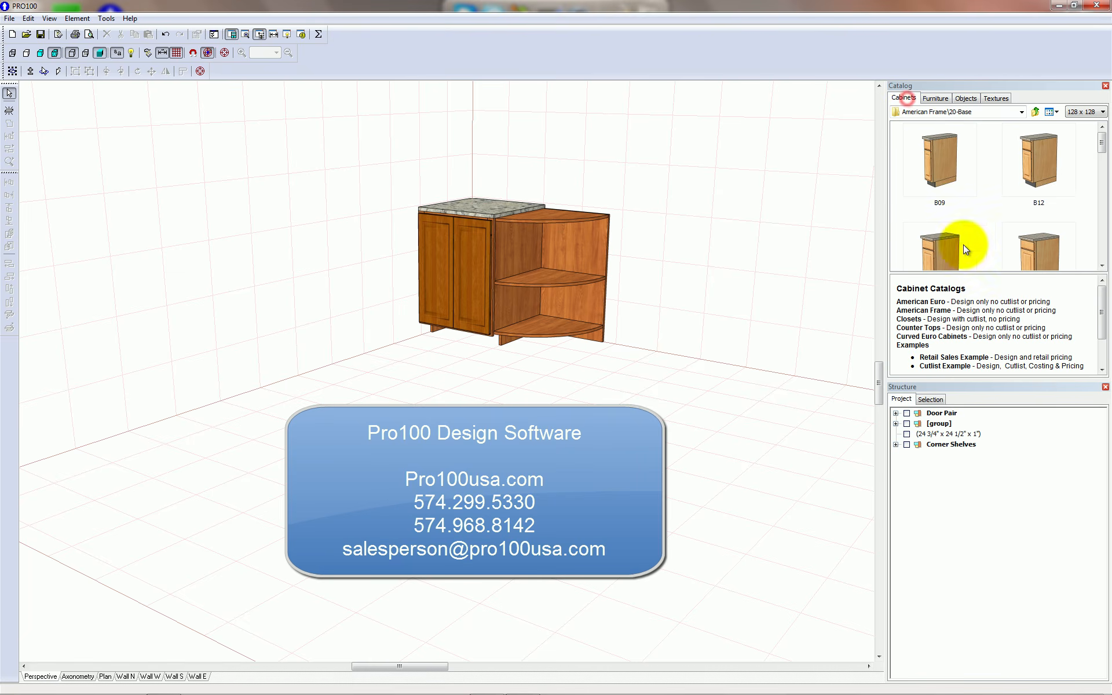
pyautogui.moveTo(665, 198); pyautogui.dragTo(674, 217)
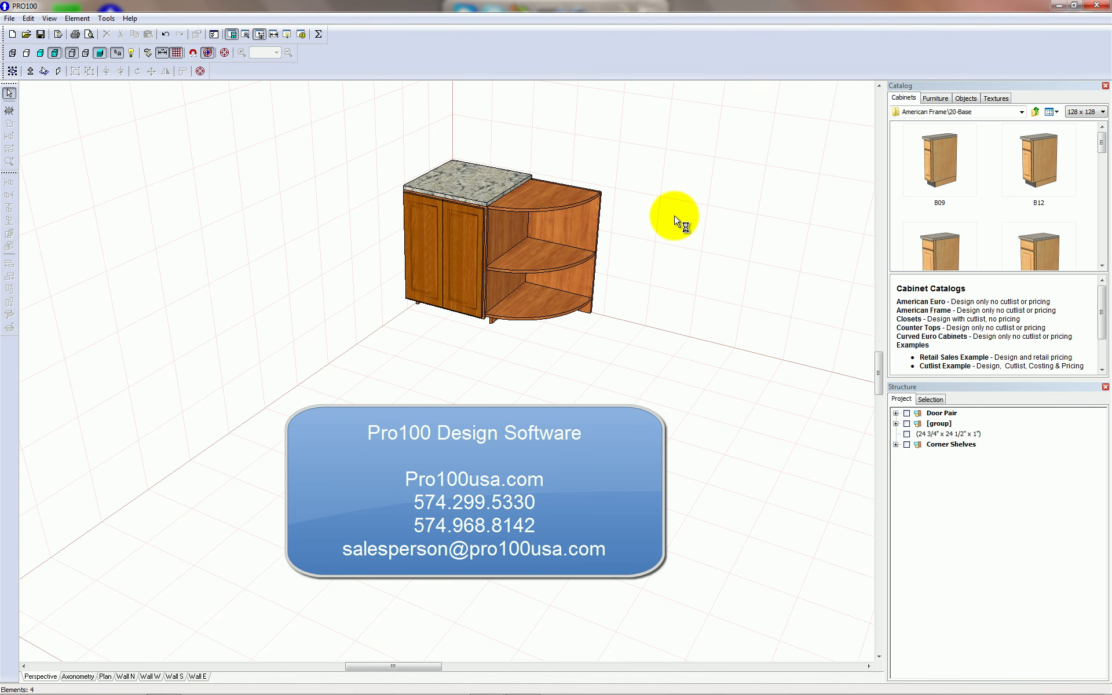